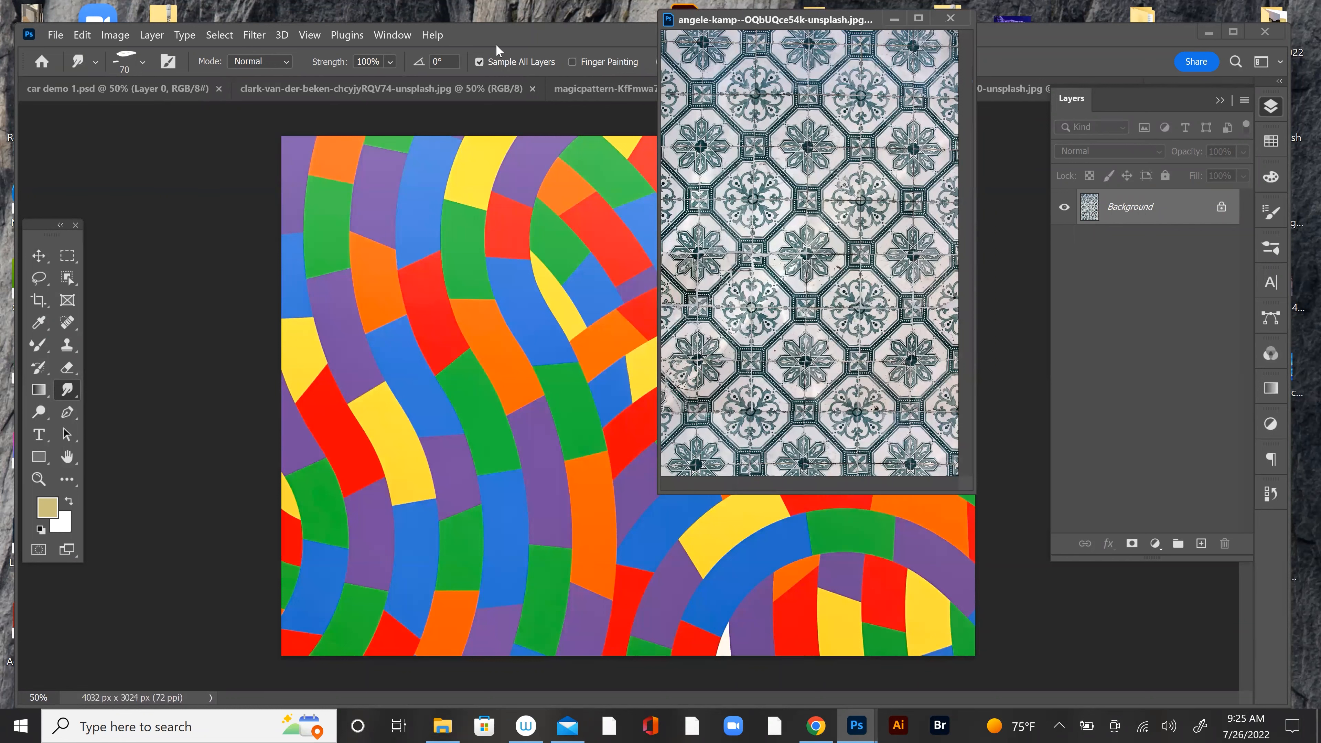
# Step: Copy the tile pattern image into car demo 1.psd as a new layer above the car photo
pyautogui.click(185, 86)
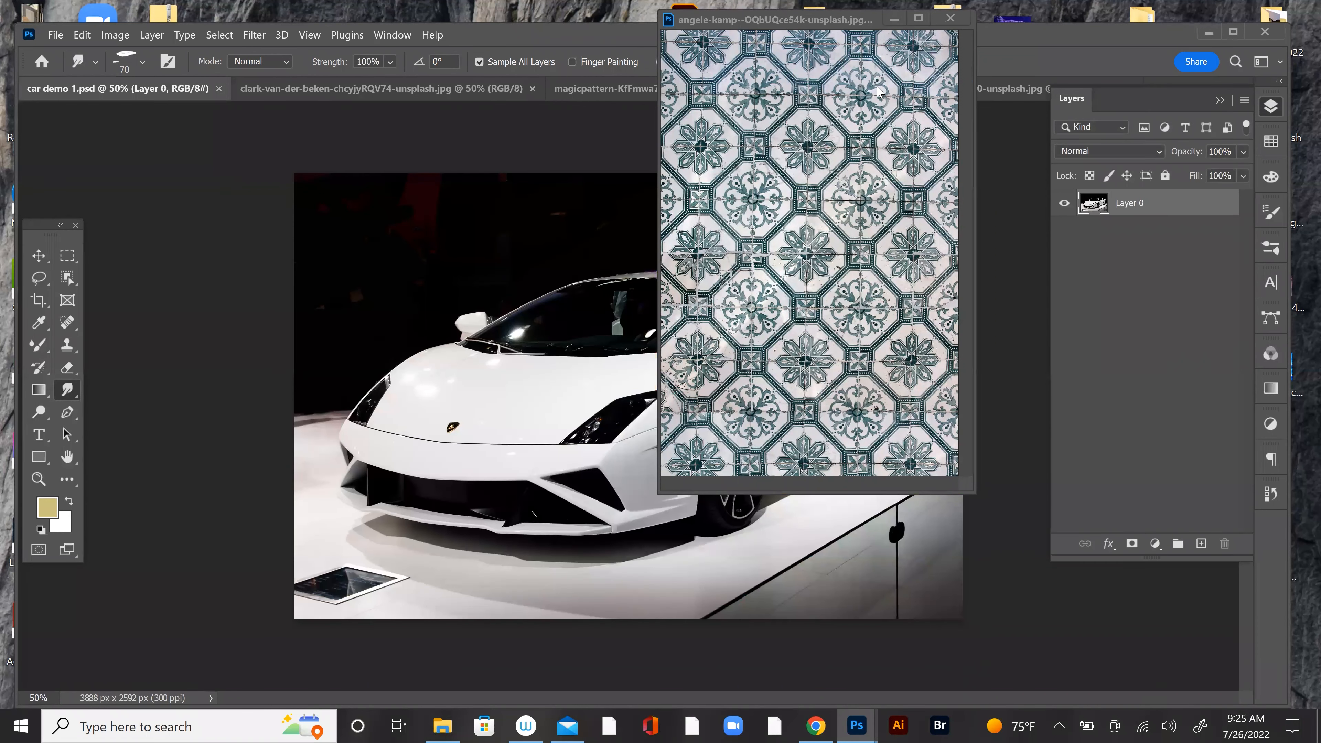
pyautogui.click(814, 179)
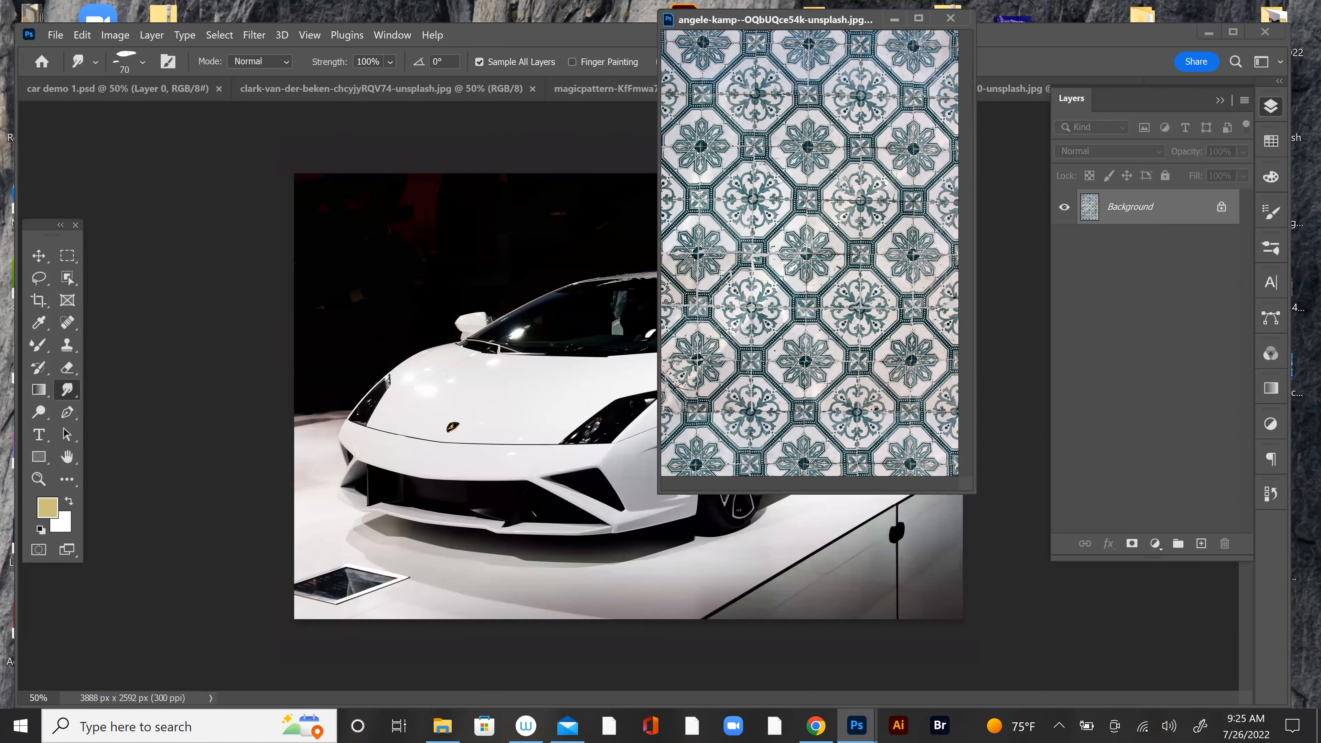
pyautogui.click(38, 256)
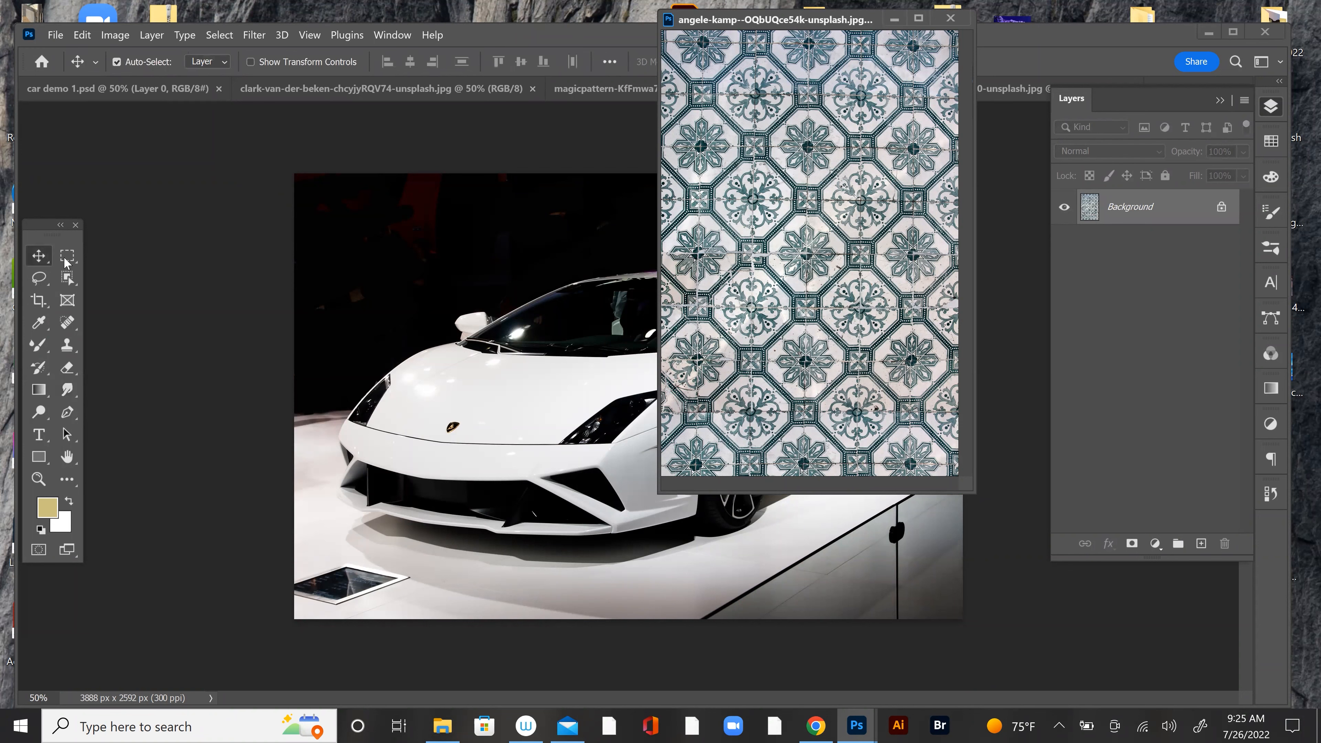
pyautogui.moveTo(872, 218); pyautogui.dragTo(544, 411)
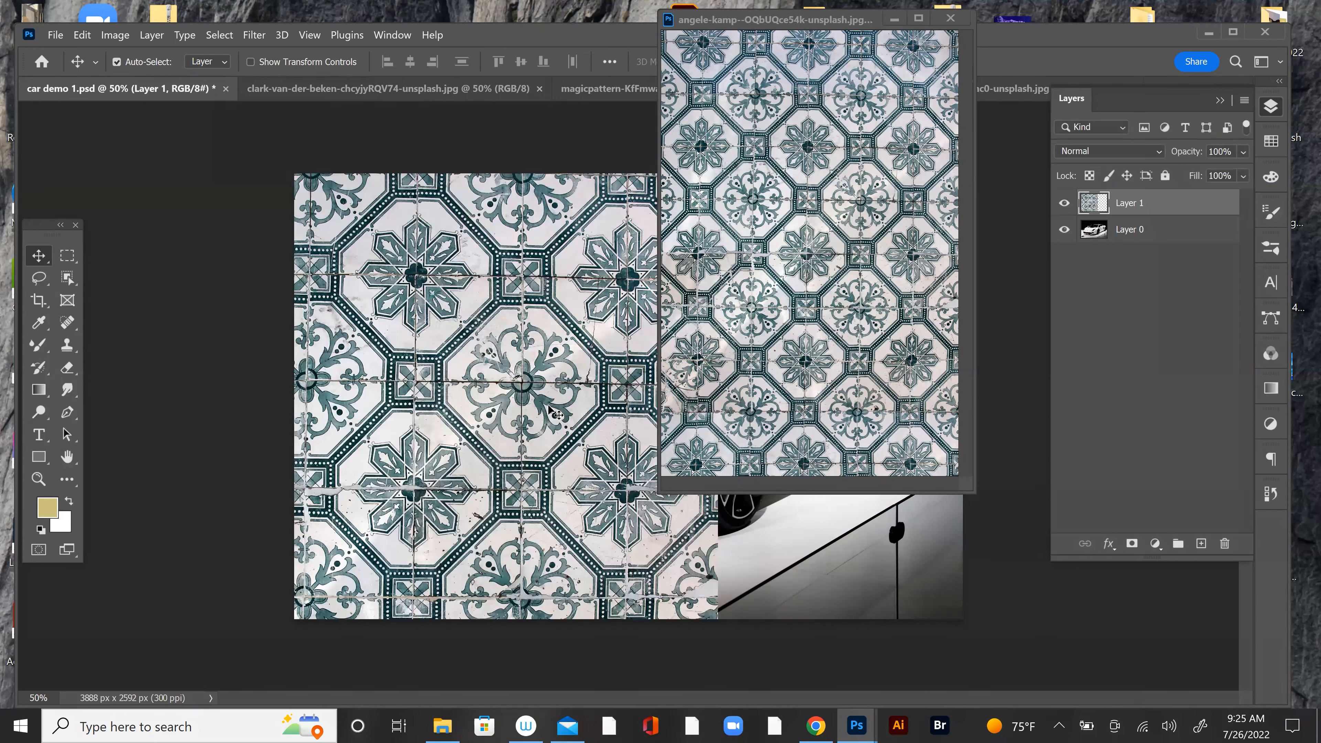
# Step: Close the separate tile pattern image without saving its changes
pyautogui.click(951, 19)
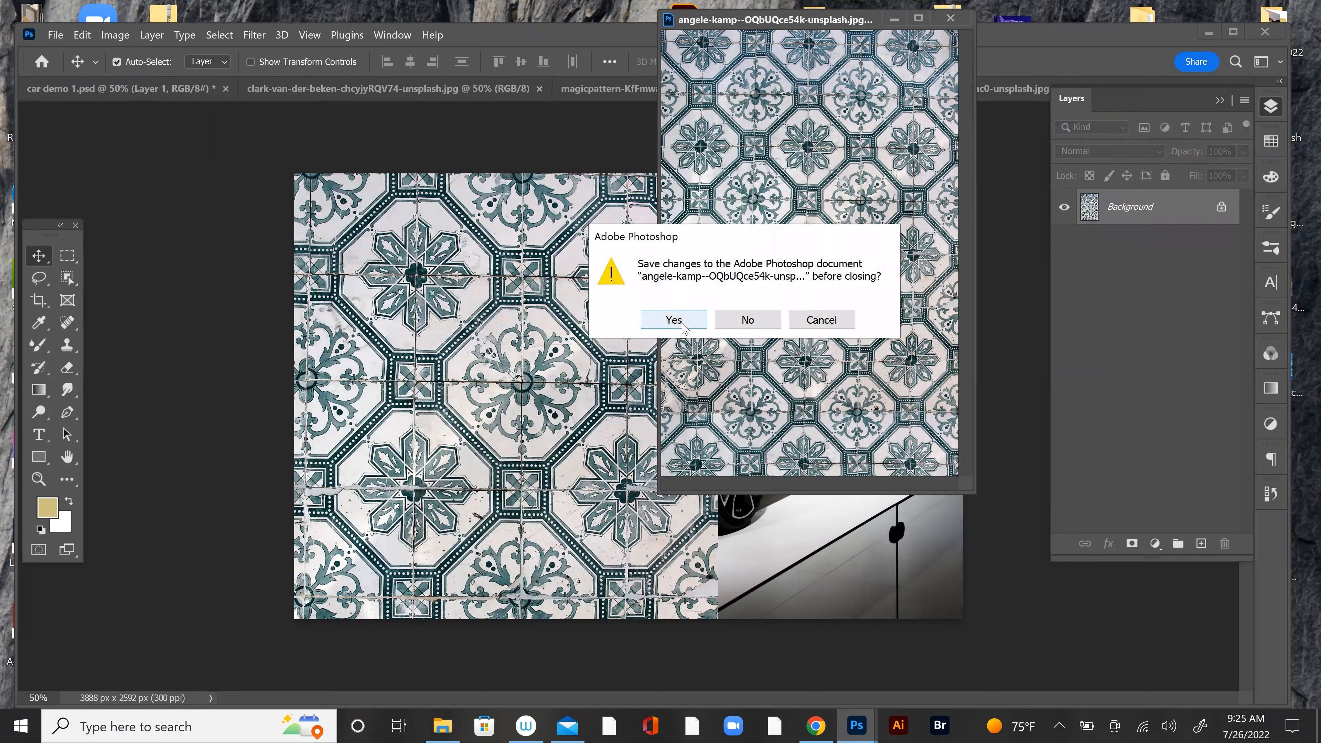
pyautogui.press('Return')
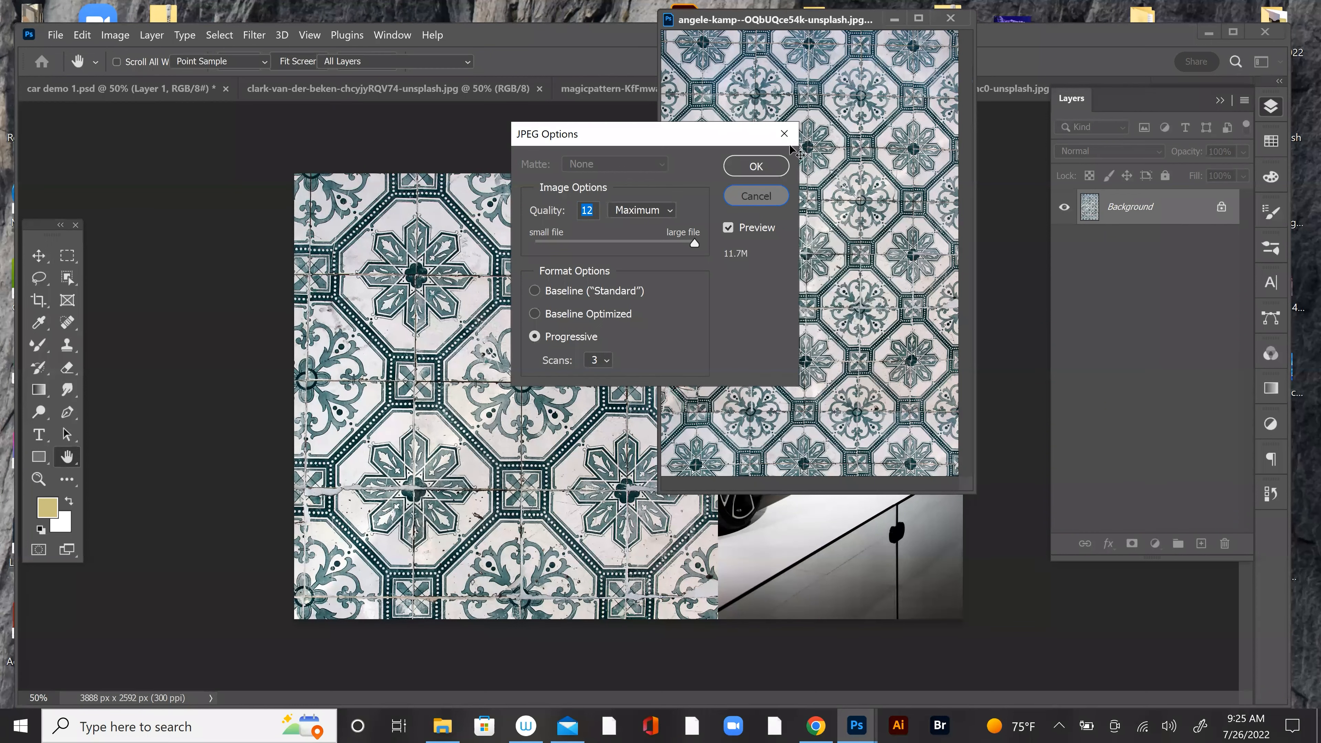
pyautogui.press('Escape')
pyautogui.click(951, 17)
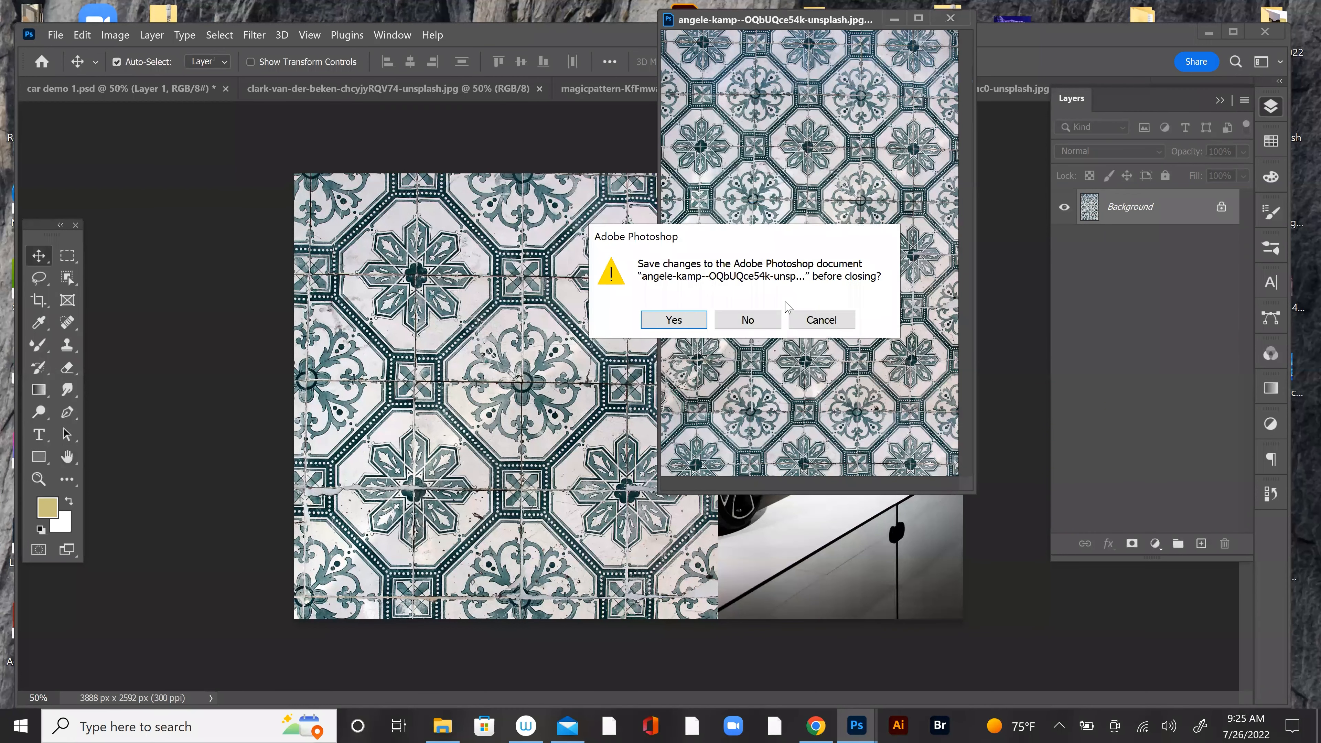
pyautogui.click(748, 320)
# Step: Reposition the tile pattern layer over the car and convert it to a smart object
pyautogui.moveTo(452, 290); pyautogui.dragTo(652, 352)
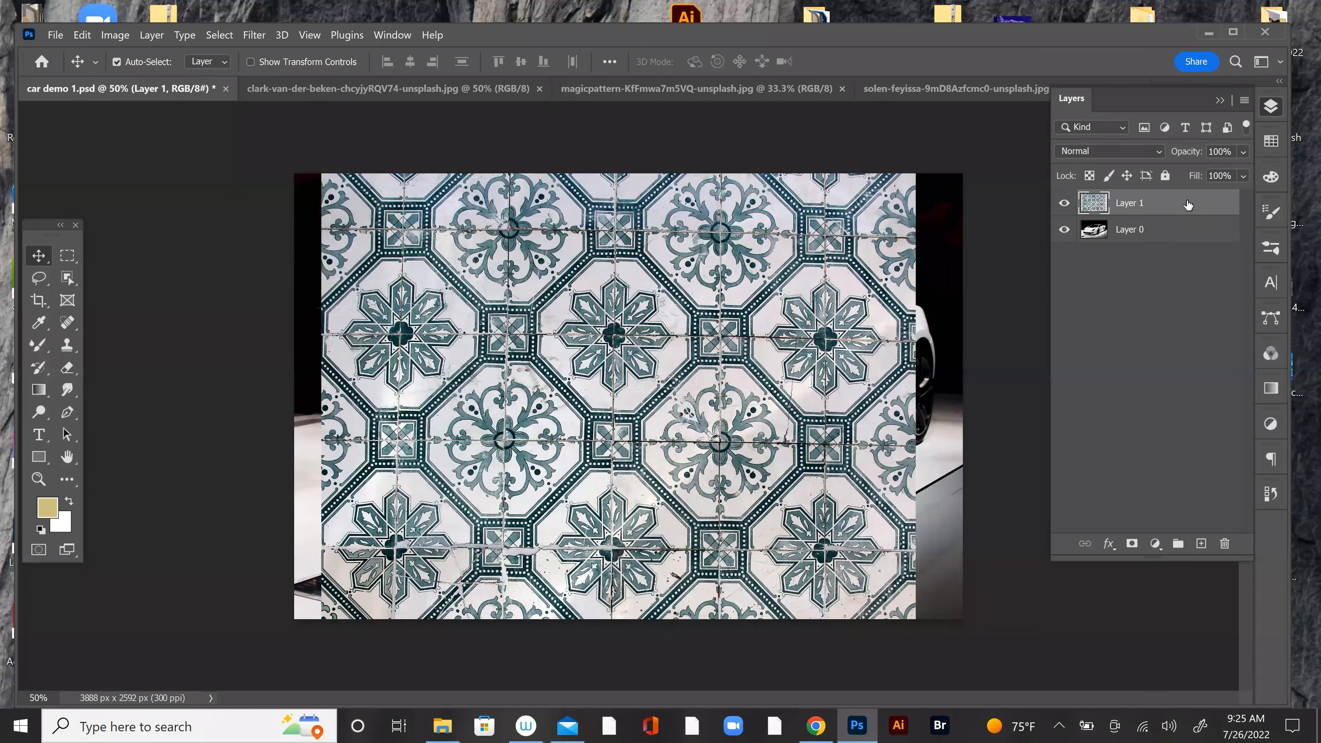
pyautogui.click(155, 36)
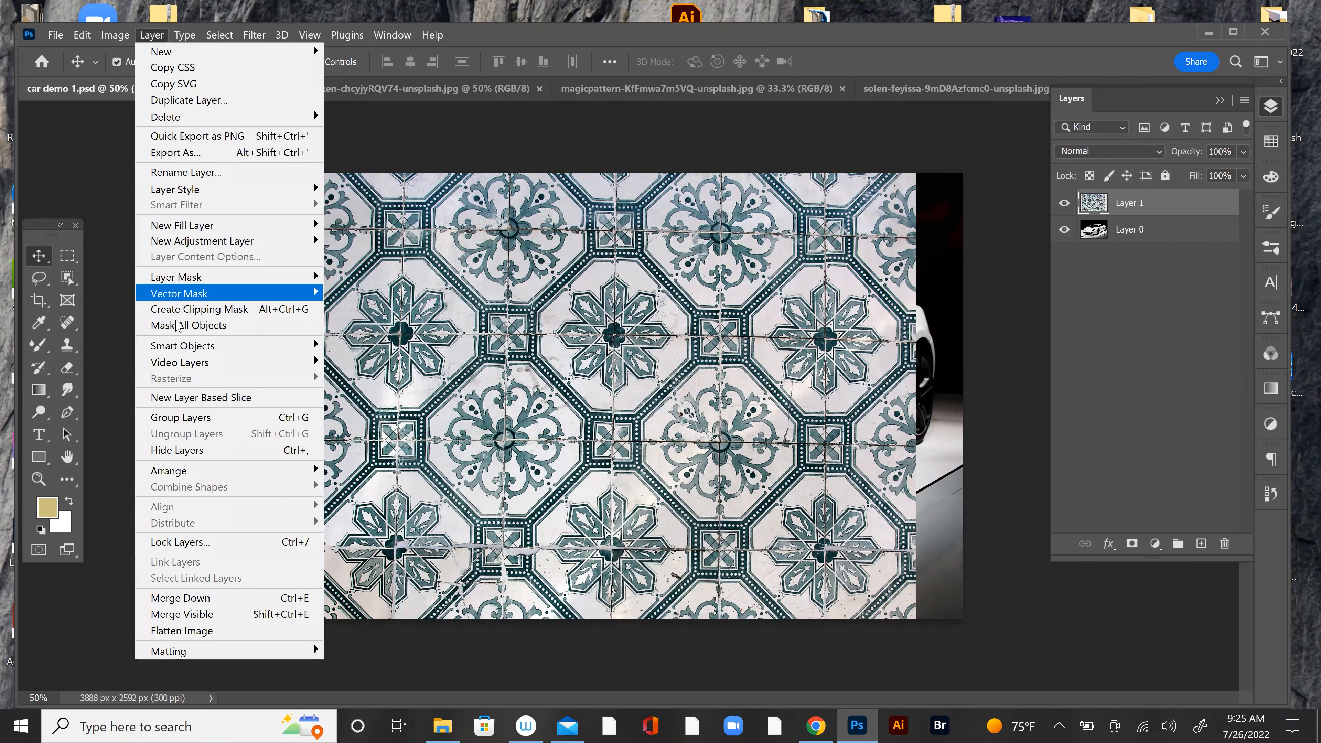
pyautogui.moveTo(206, 349)
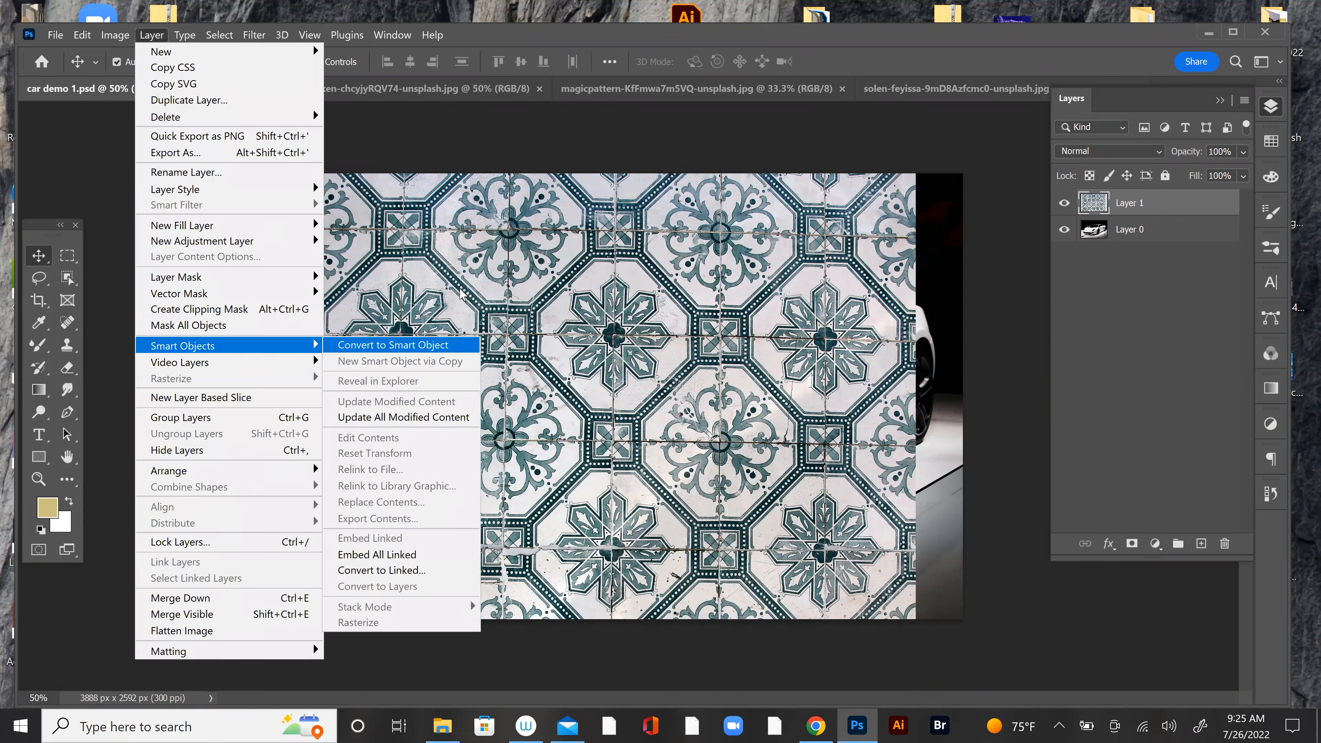
pyautogui.click(395, 345)
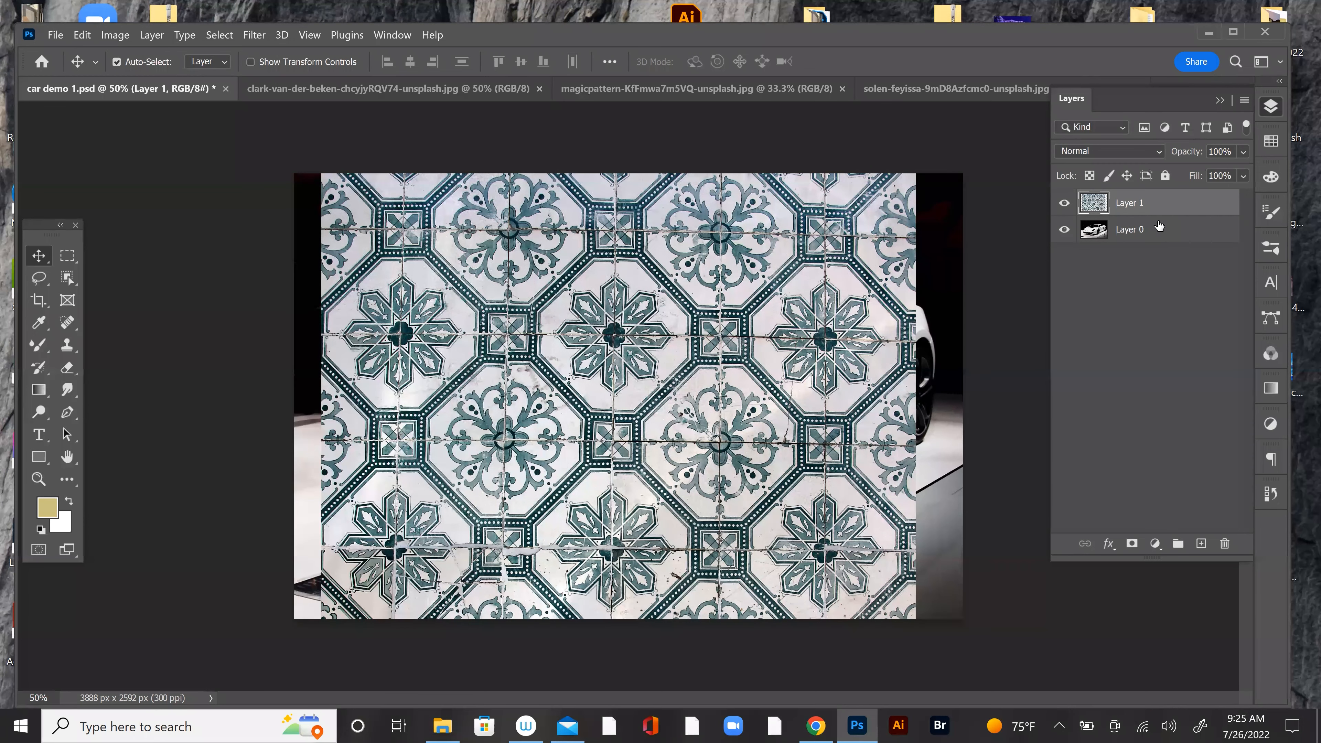
pyautogui.rightClick(1198, 202)
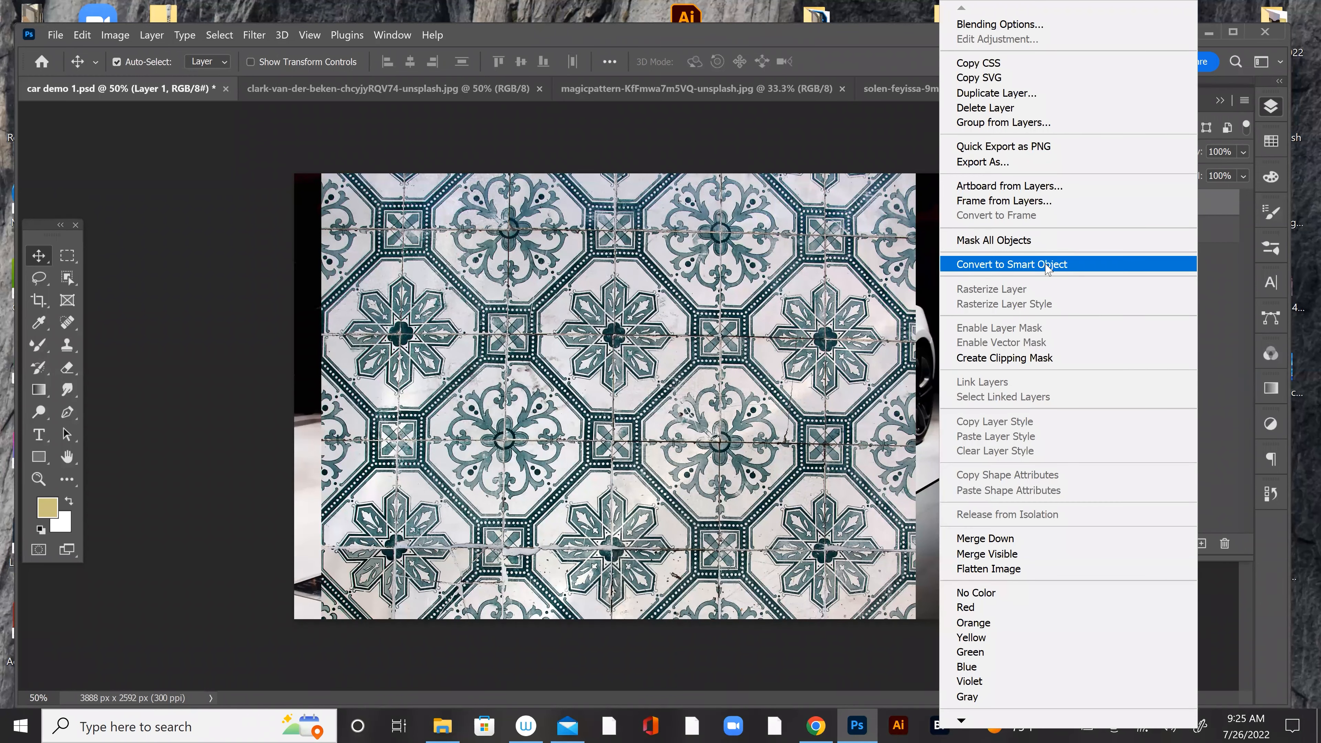
pyautogui.click(1047, 267)
pyautogui.moveTo(731, 331); pyautogui.dragTo(712, 353)
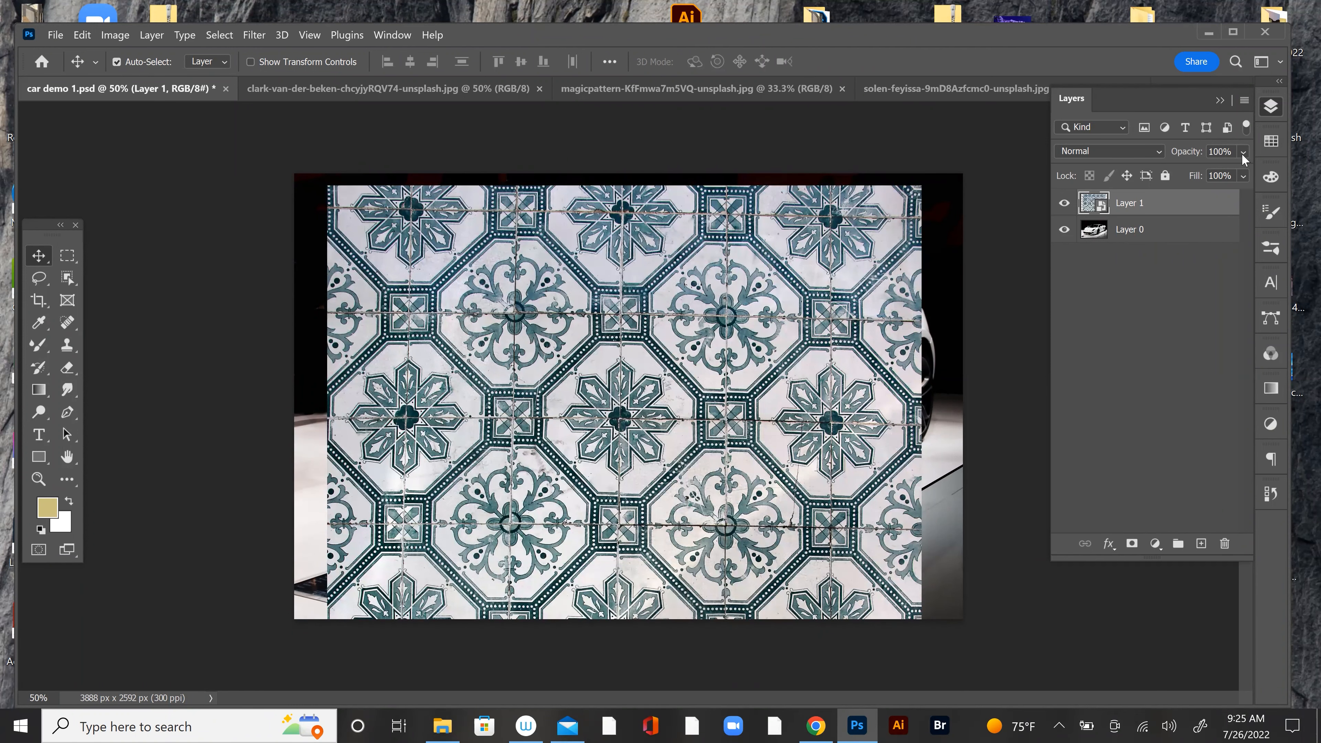
# Step: Save the document and lower the tile pattern layer's opacity to 39%
pyautogui.hotkey('ctrl', 's')
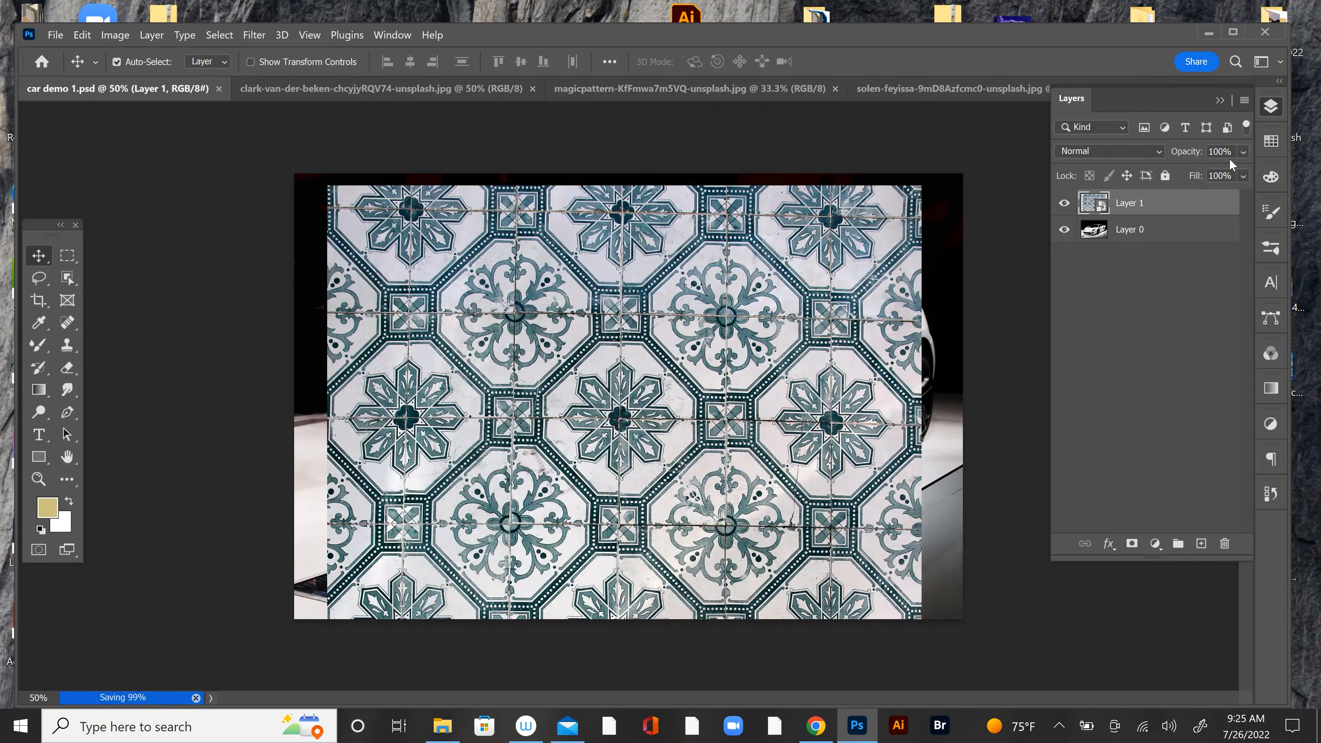
pyautogui.click(1244, 151)
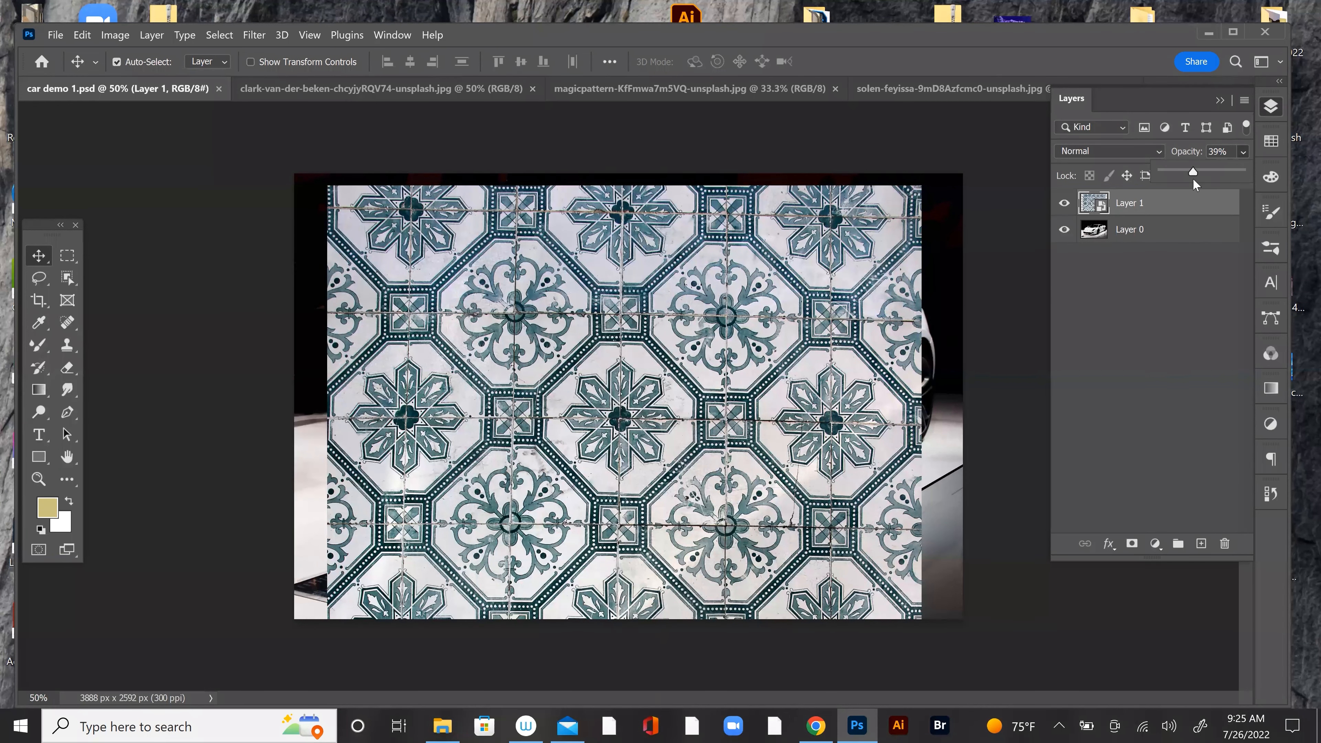
pyautogui.click(687, 319)
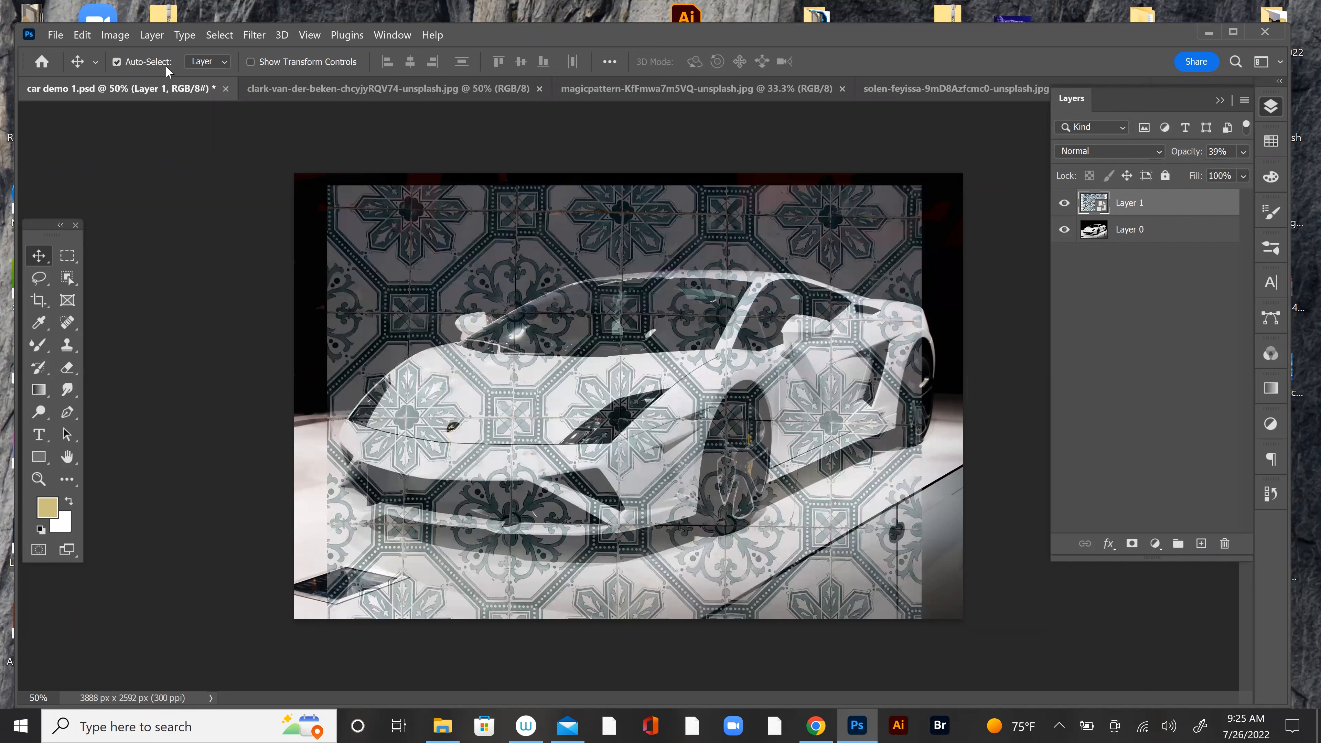
# Step: Start a Distort transform on the tile layer and fit its lower corners around the car's front bumper
pyautogui.click(82, 34)
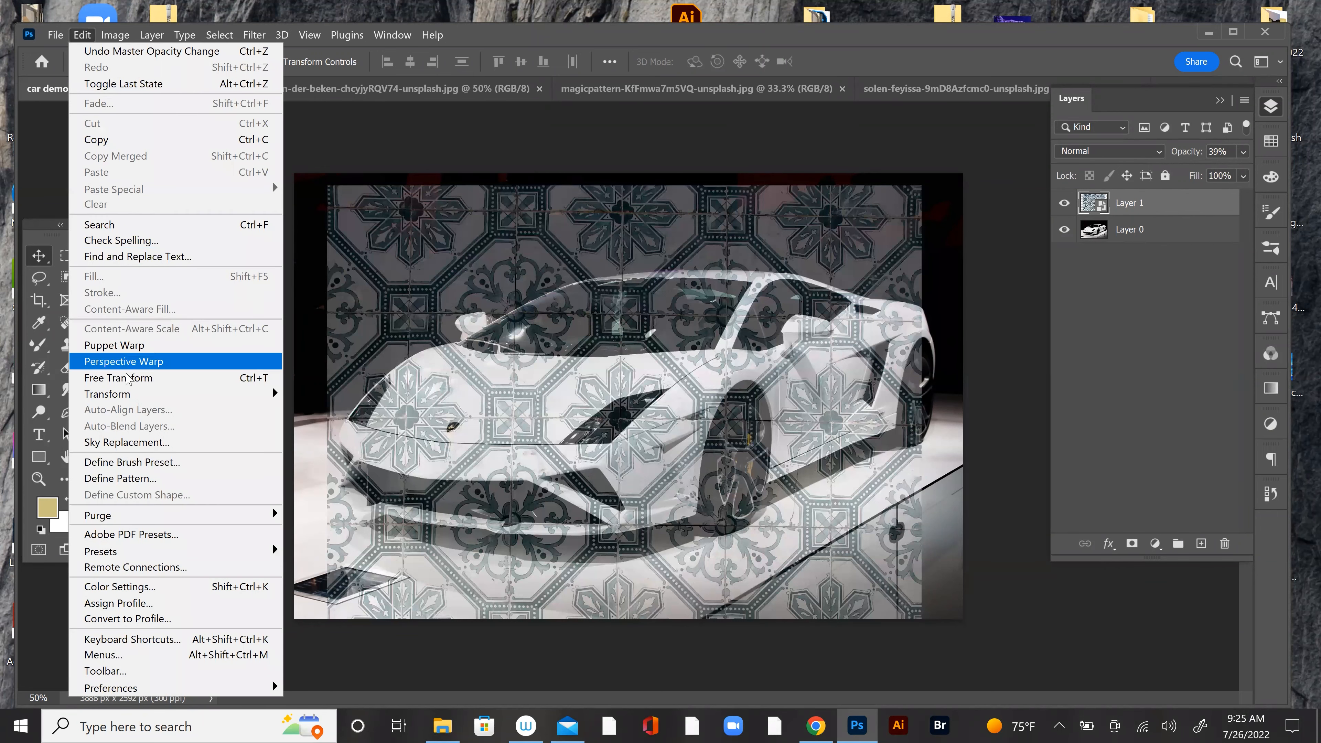
pyautogui.moveTo(138, 394)
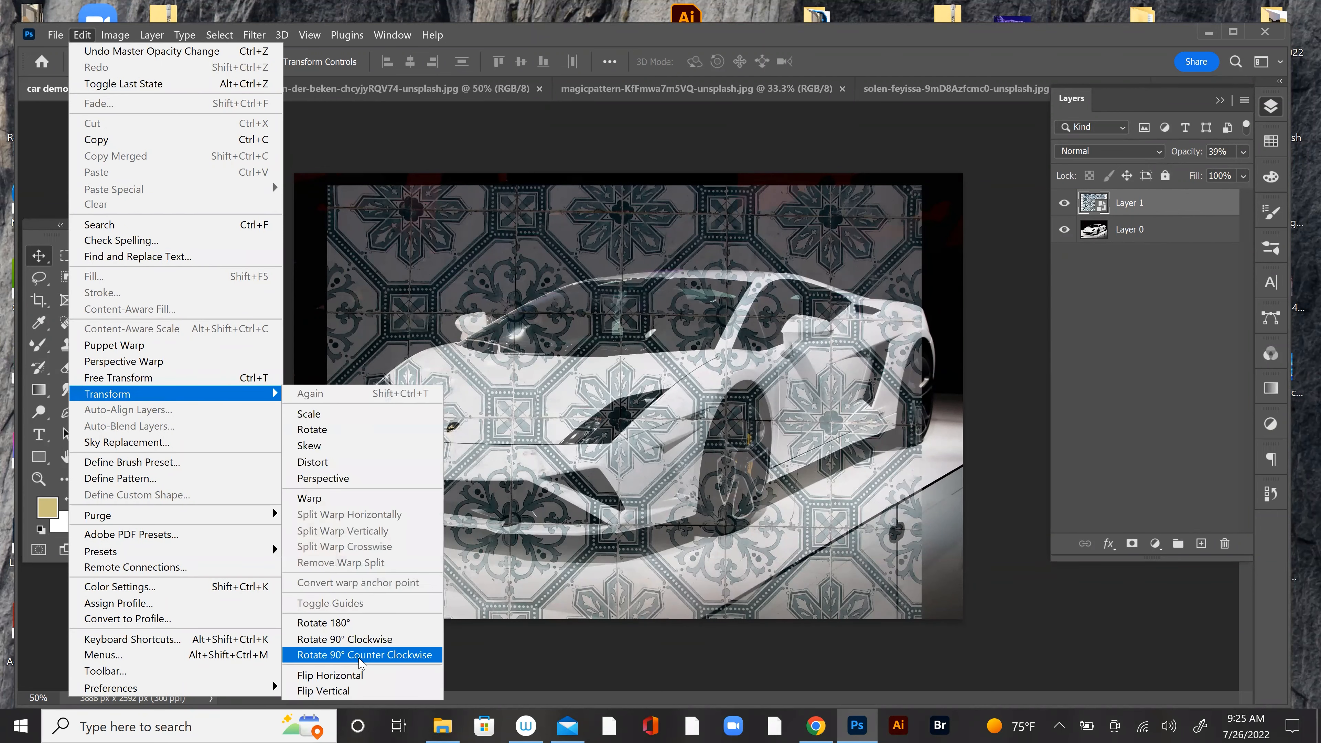
pyautogui.click(344, 463)
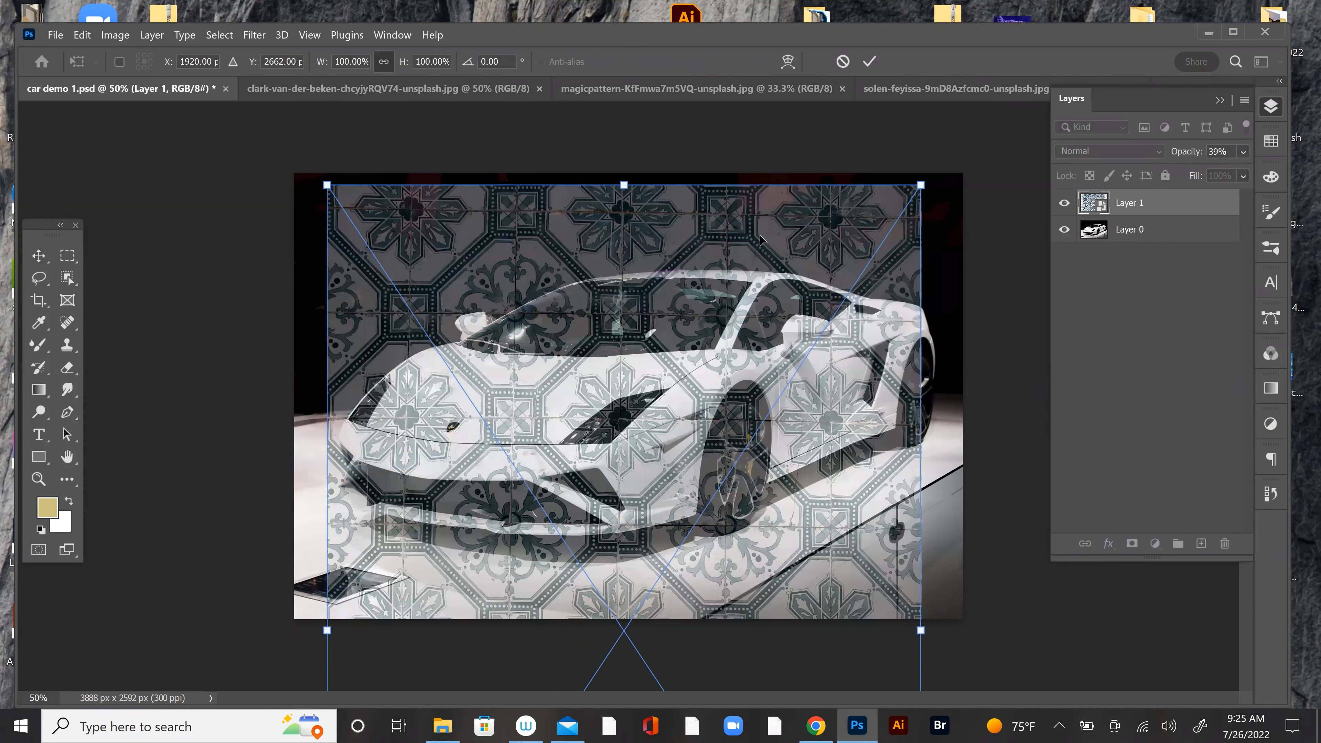
pyautogui.moveTo(661, 406); pyautogui.dragTo(714, 271)
pyautogui.moveTo(604, 479); pyautogui.dragTo(573, 316)
pyautogui.moveTo(575, 459); pyautogui.dragTo(495, 467)
pyautogui.moveTo(320, 546); pyautogui.dragTo(301, 546)
pyautogui.moveTo(912, 546); pyautogui.dragTo(684, 586)
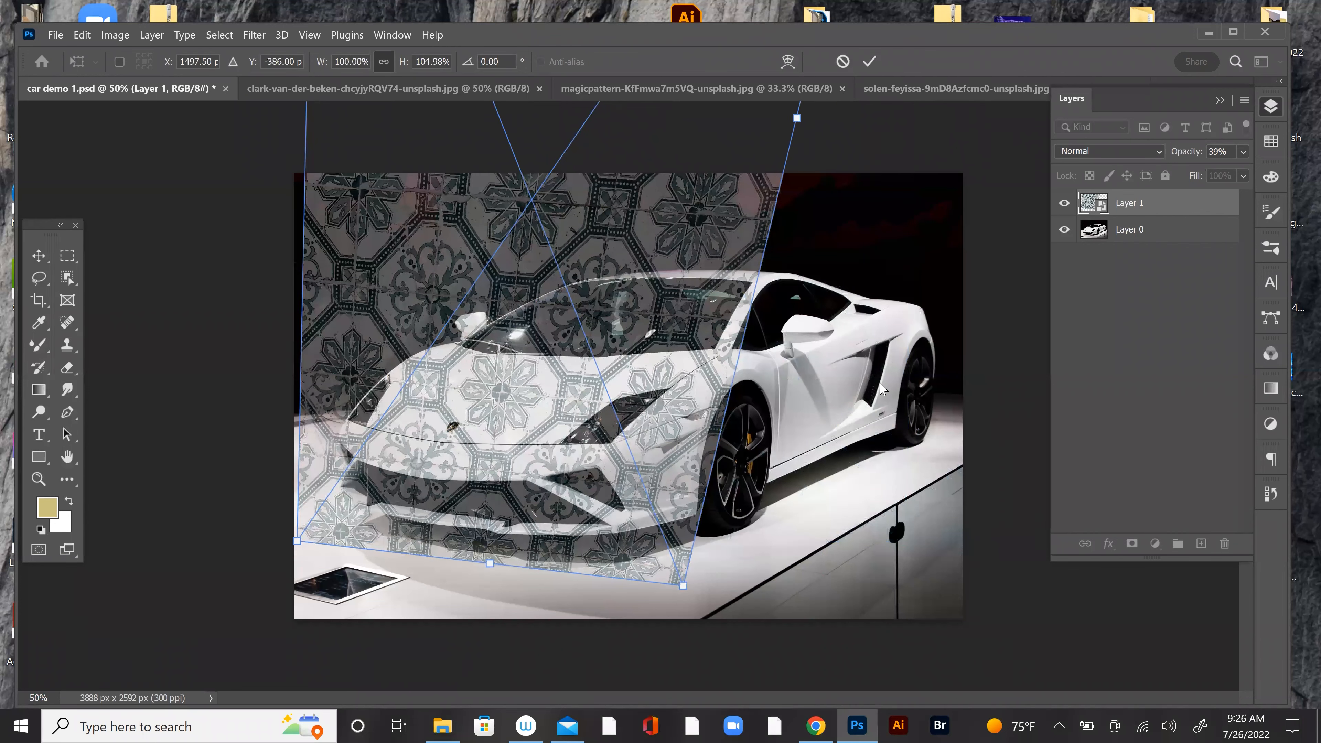
# Step: Distort the pattern's two upper corners down behind the car's roof and past its rear to match the perspective
pyautogui.hotkey('ctrl', '-')
pyautogui.hotkey('ctrl', '-')
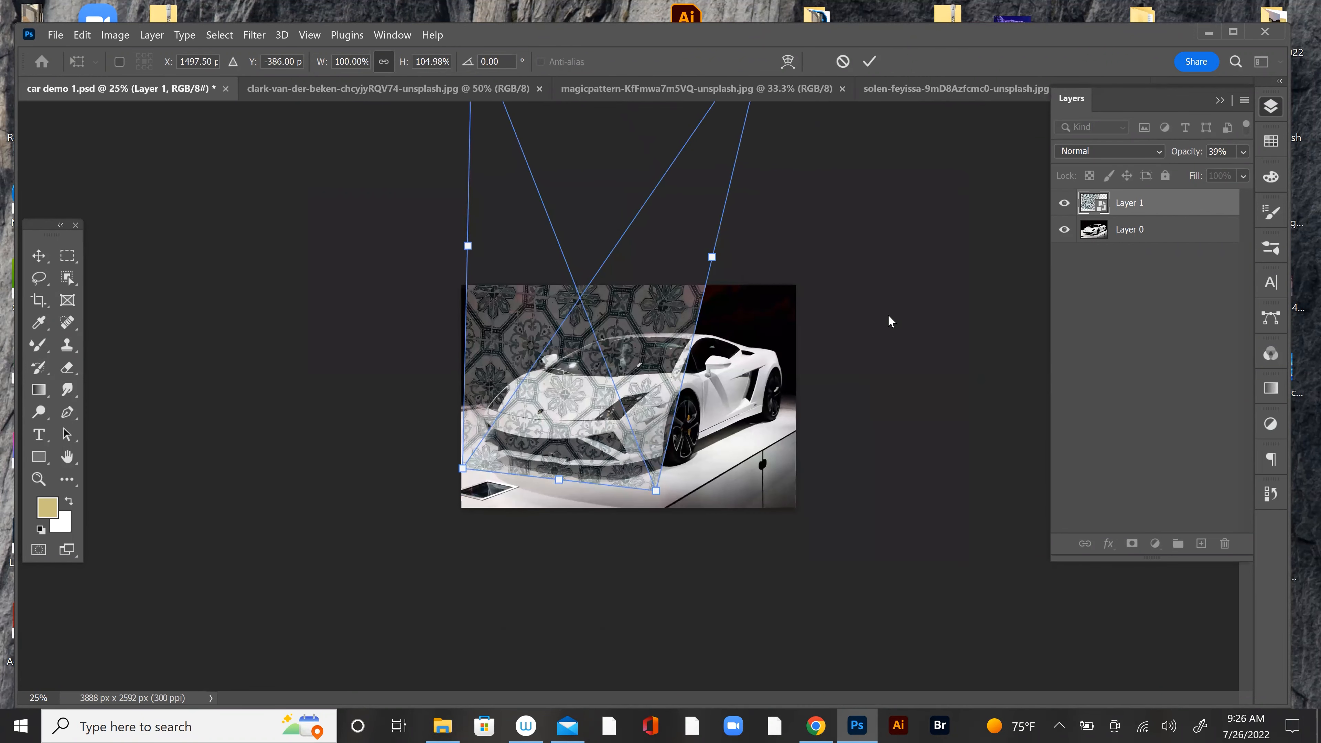
pyautogui.hotkey('ctrl', '-')
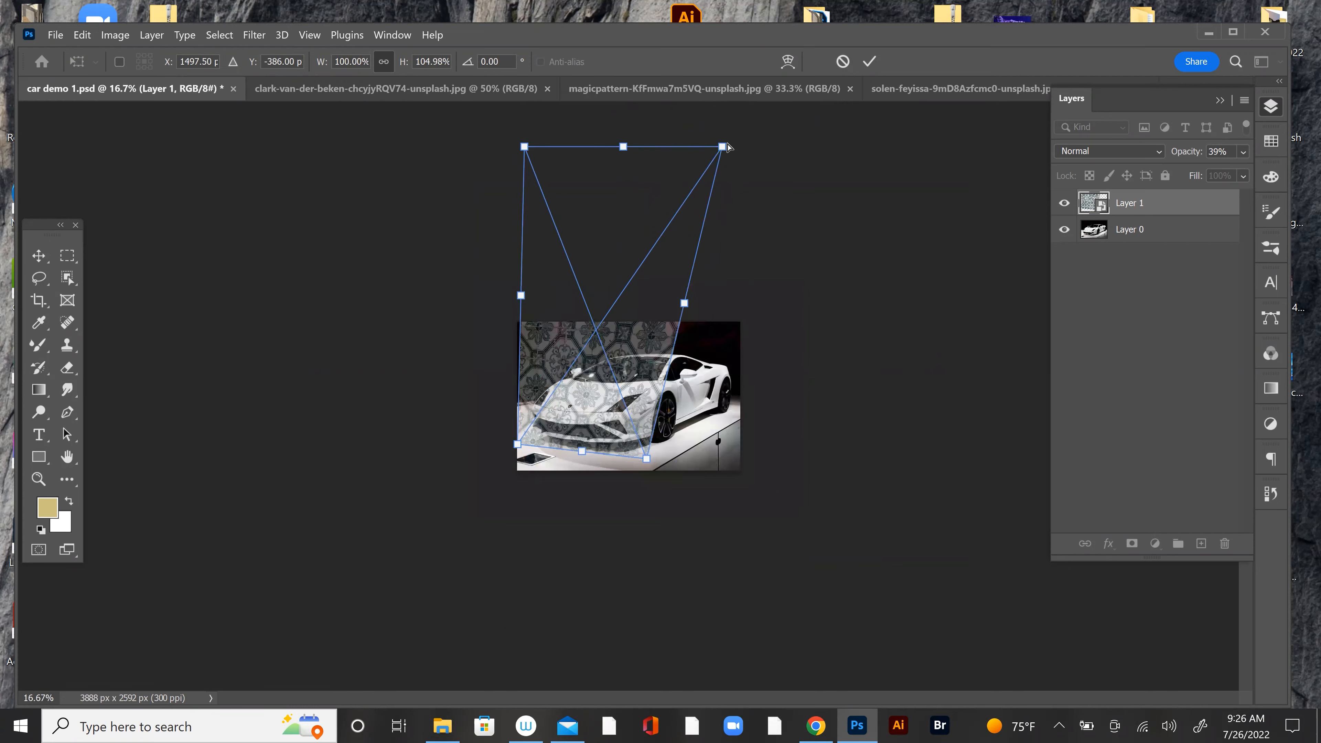
pyautogui.moveTo(723, 148); pyautogui.dragTo(772, 378)
pyautogui.moveTo(526, 149); pyautogui.dragTo(608, 340)
pyautogui.moveTo(773, 378); pyautogui.dragTo(778, 357)
pyautogui.moveTo(607, 337); pyautogui.dragTo(608, 347)
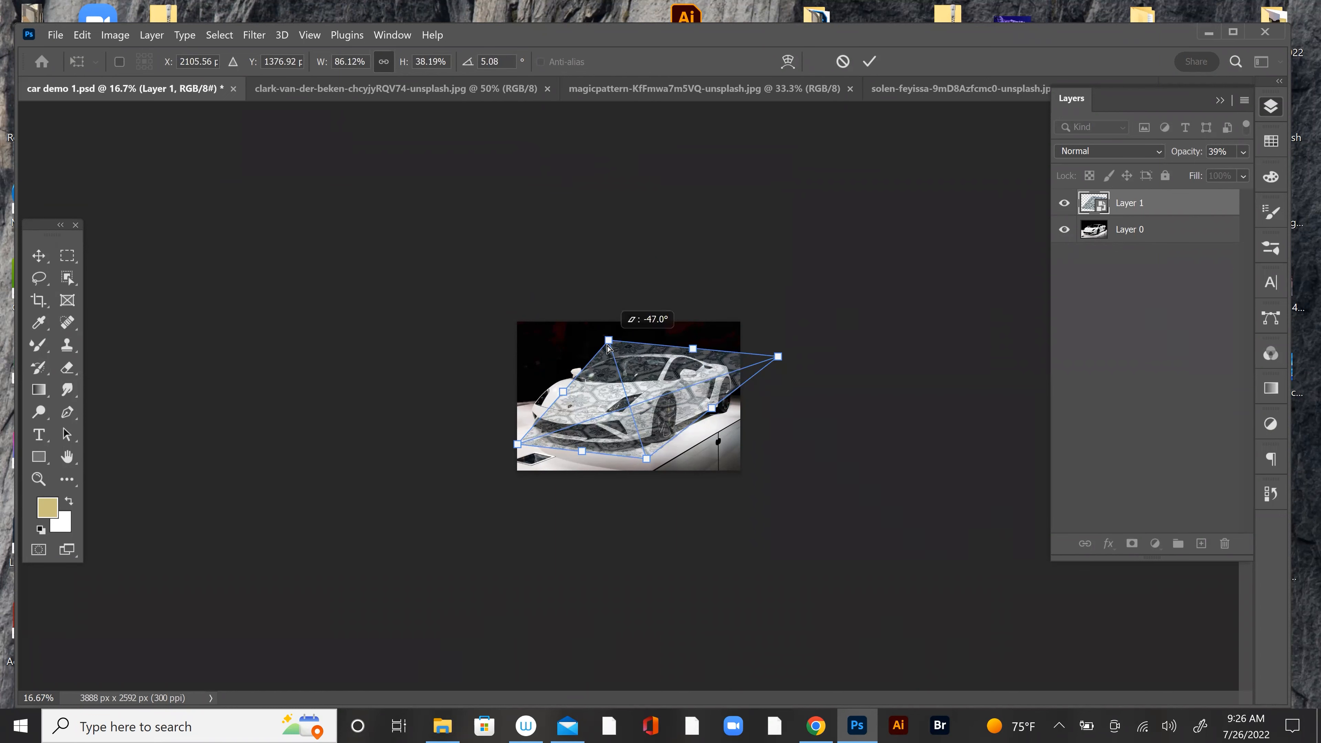
pyautogui.moveTo(781, 355); pyautogui.dragTo(779, 353)
# Step: Refine the distorted pattern's four corners so it extends beyond the car's nose and rear, and apply the transform
pyautogui.moveTo(518, 446); pyautogui.dragTo(474, 430)
pyautogui.moveTo(786, 355)
pyautogui.mouseDown()
pyautogui.moveTo(790, 343)
pyautogui.moveTo(789, 364)
pyautogui.mouseUp()
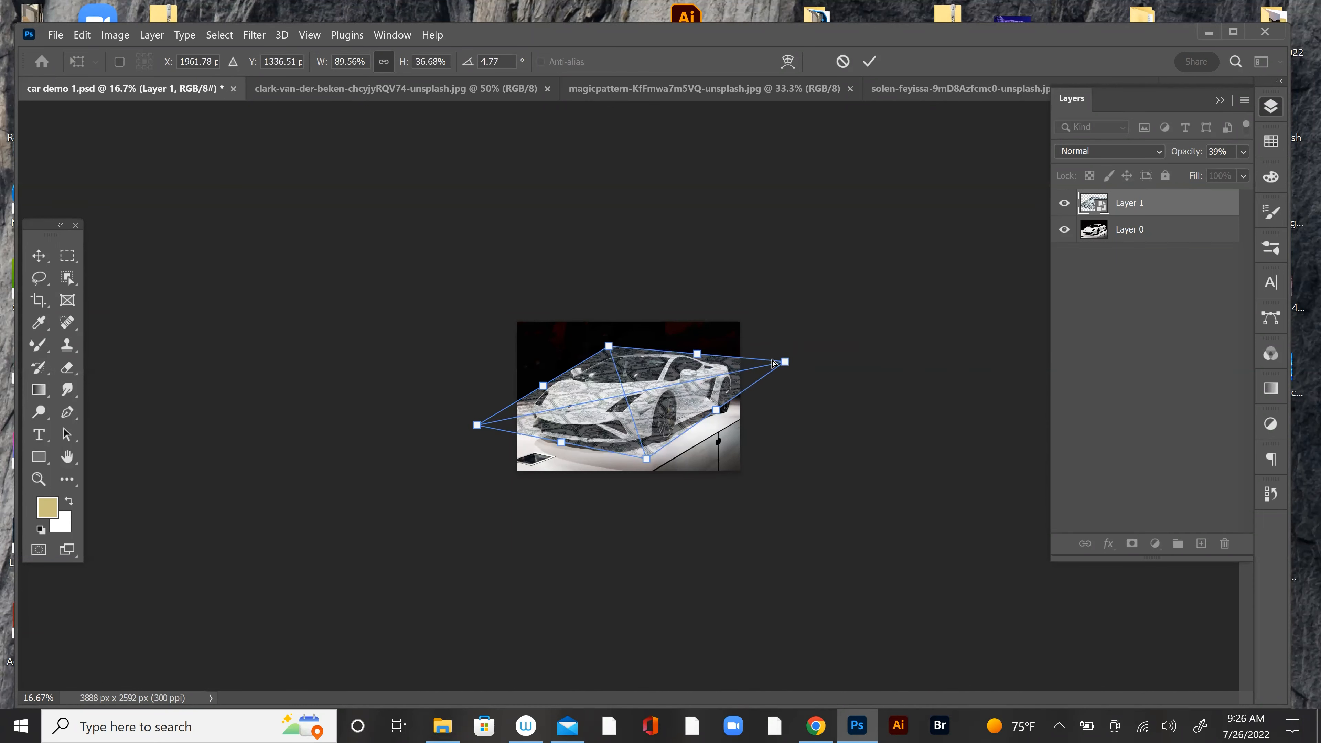
pyautogui.moveTo(609, 349); pyautogui.dragTo(587, 363)
pyautogui.moveTo(647, 460); pyautogui.dragTo(622, 468)
pyautogui.moveTo(784, 362); pyautogui.dragTo(791, 354)
pyautogui.press('Return')
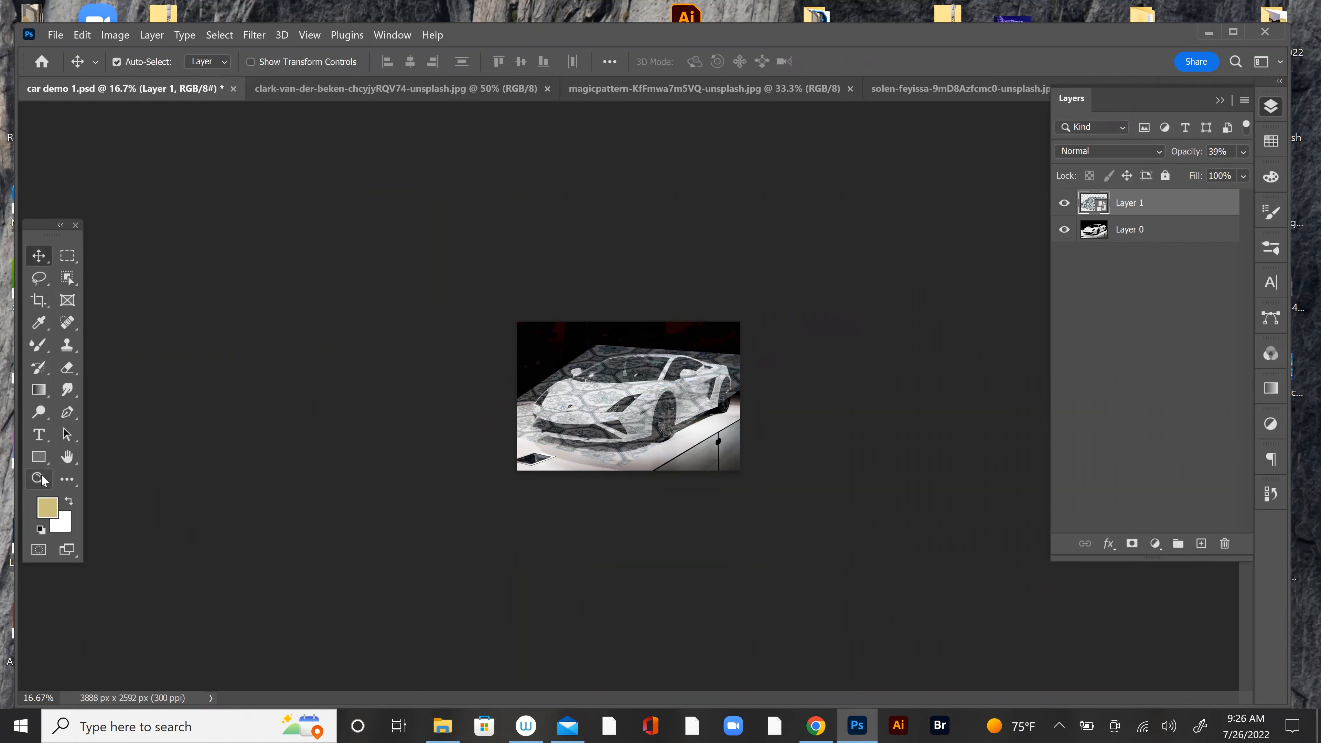
# Step: Distort the tile layer again, extending its lower front corner outward below the front wheel, and apply it
pyautogui.click(41, 477)
pyautogui.moveTo(644, 374); pyautogui.dragTo(673, 407)
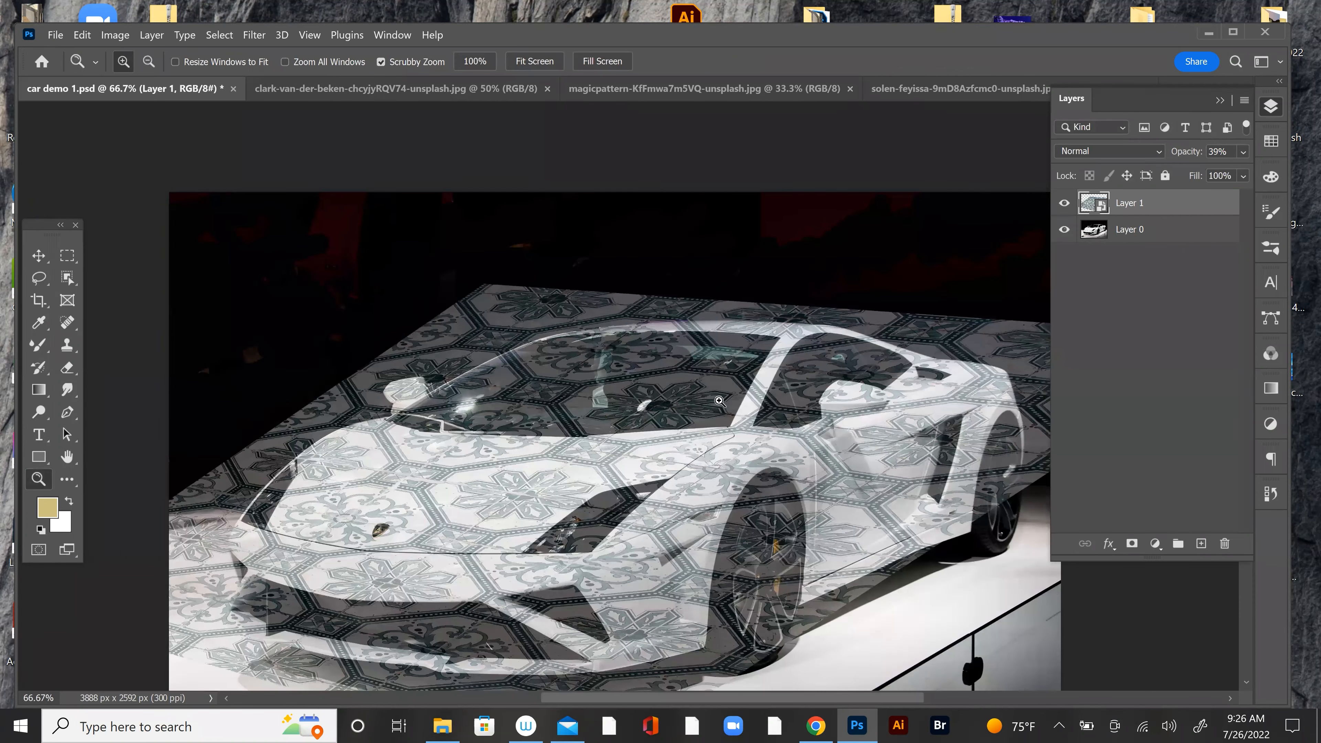
pyautogui.moveTo(894, 515); pyautogui.dragTo(813, 410)
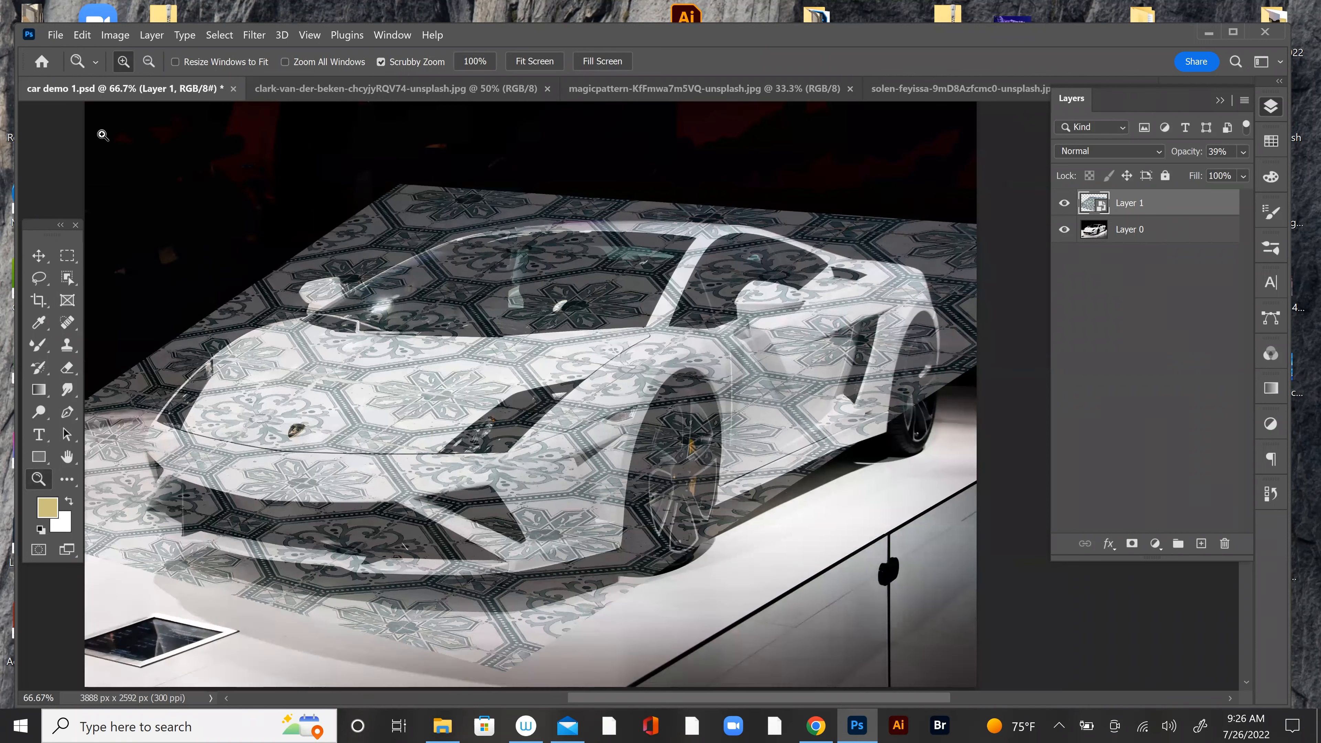
pyautogui.click(81, 34)
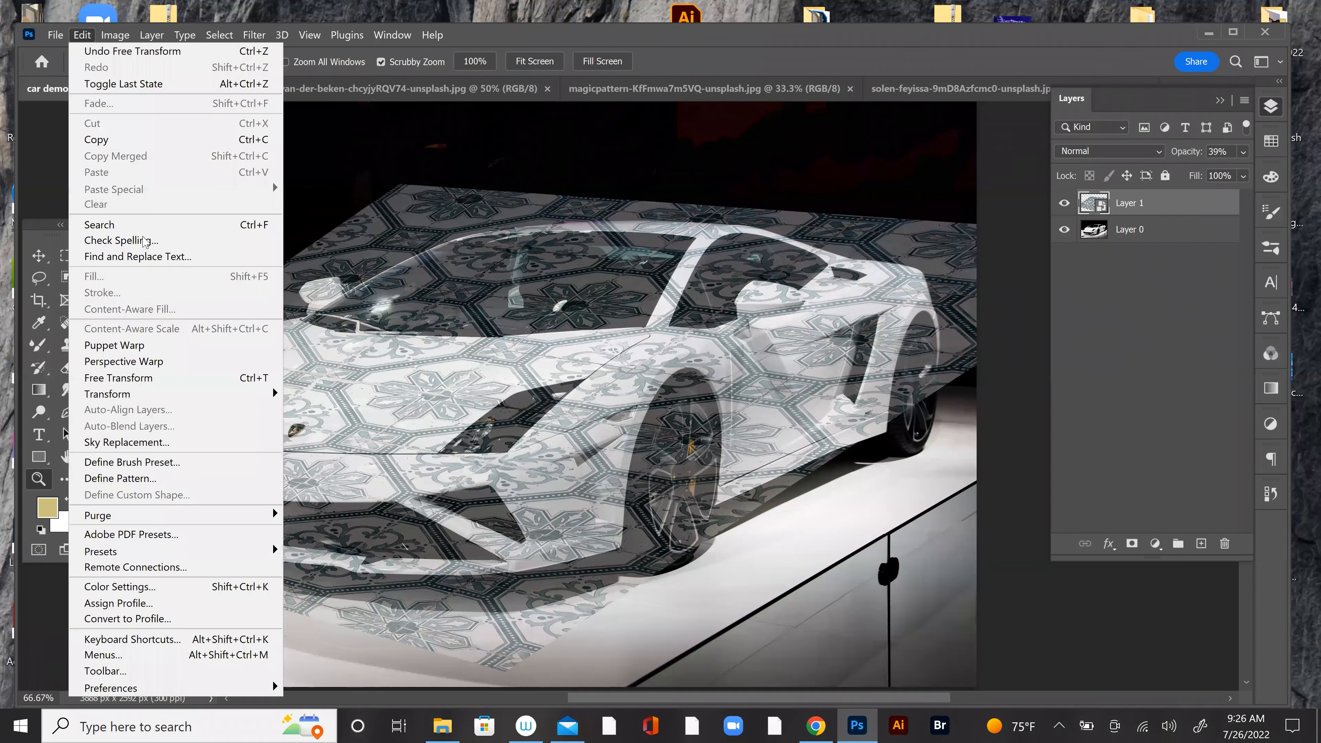
pyautogui.moveTo(157, 401)
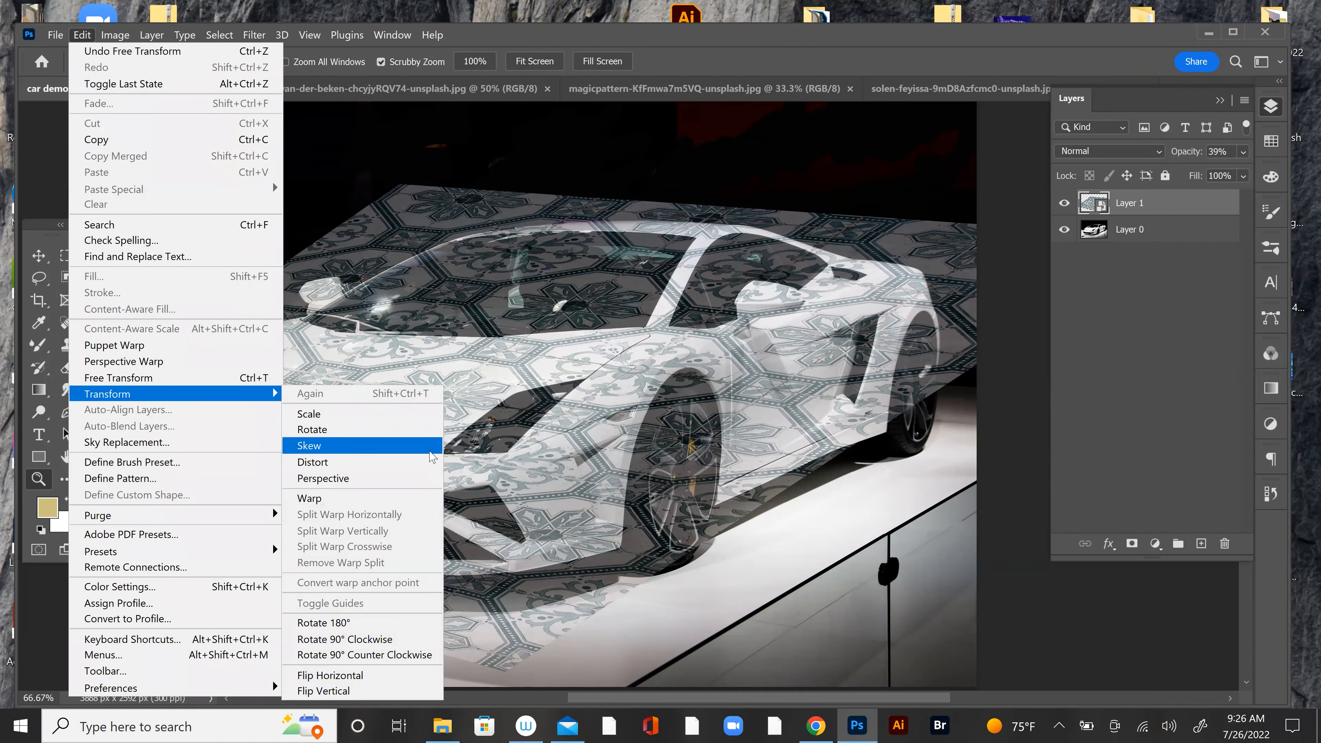
pyautogui.click(429, 462)
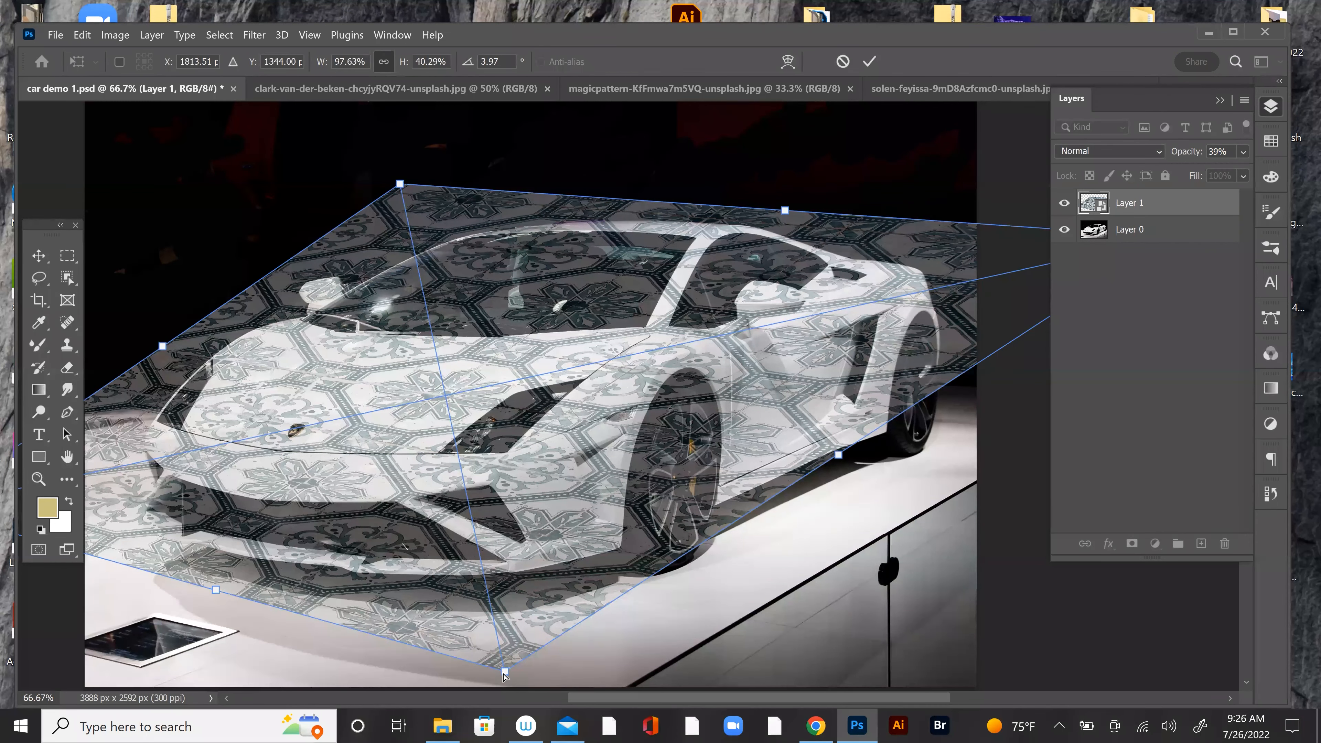
pyautogui.moveTo(514, 677); pyautogui.dragTo(553, 688)
pyautogui.press('Return')
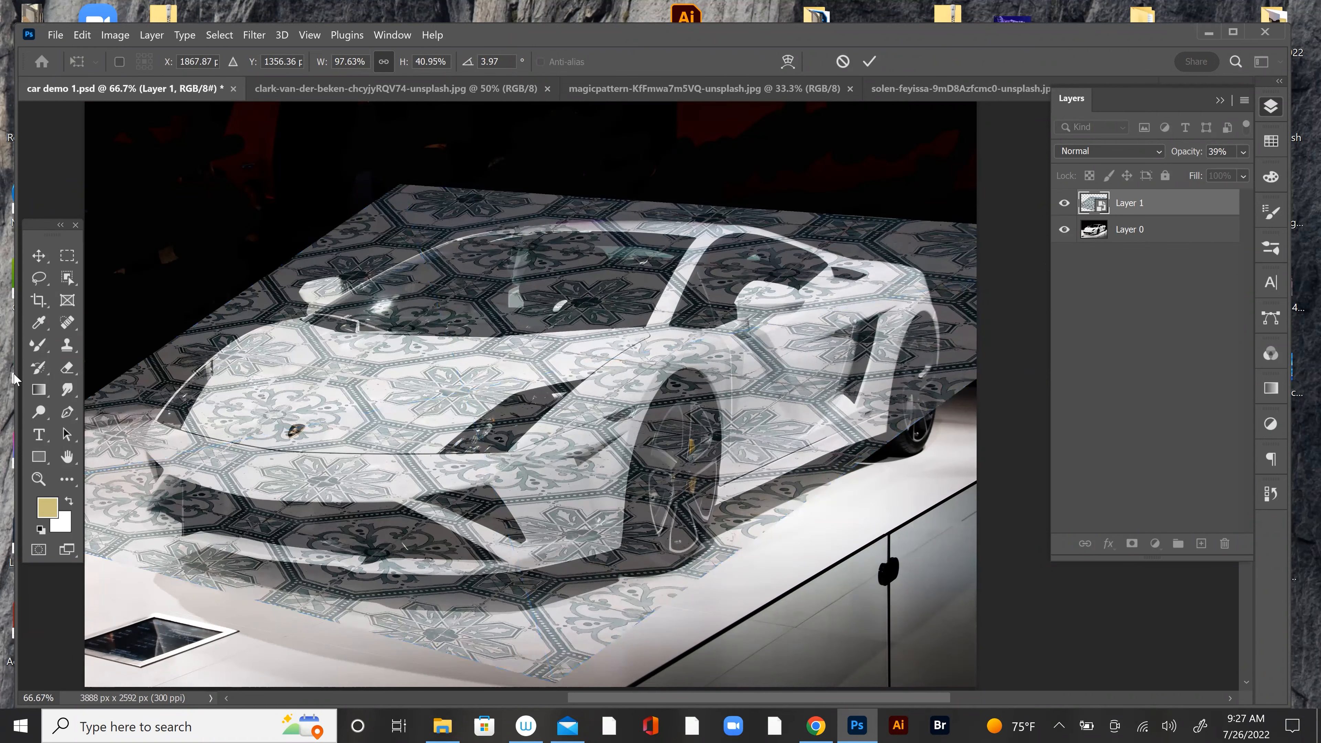
# Step: Start a Warp transform on the tile layer and try shifting the pattern along the car's door side
pyautogui.click(93, 34)
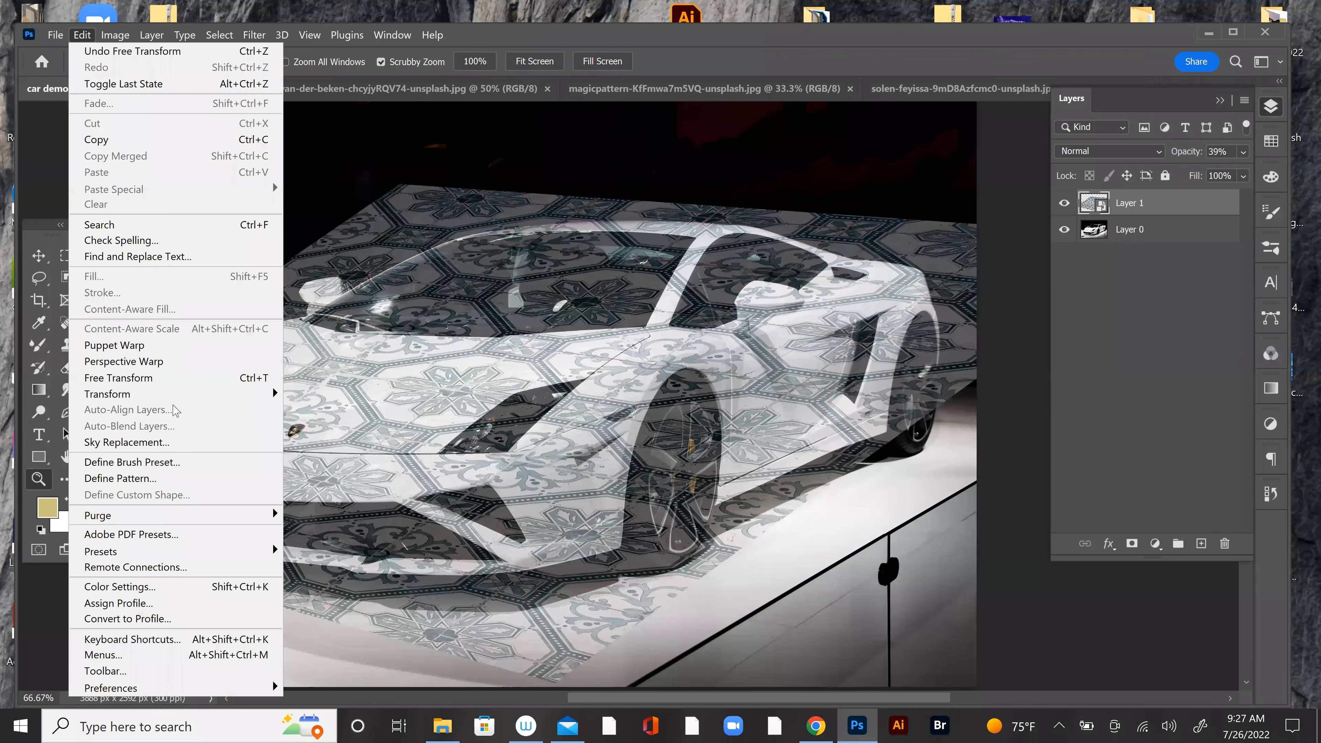
pyautogui.moveTo(160, 394)
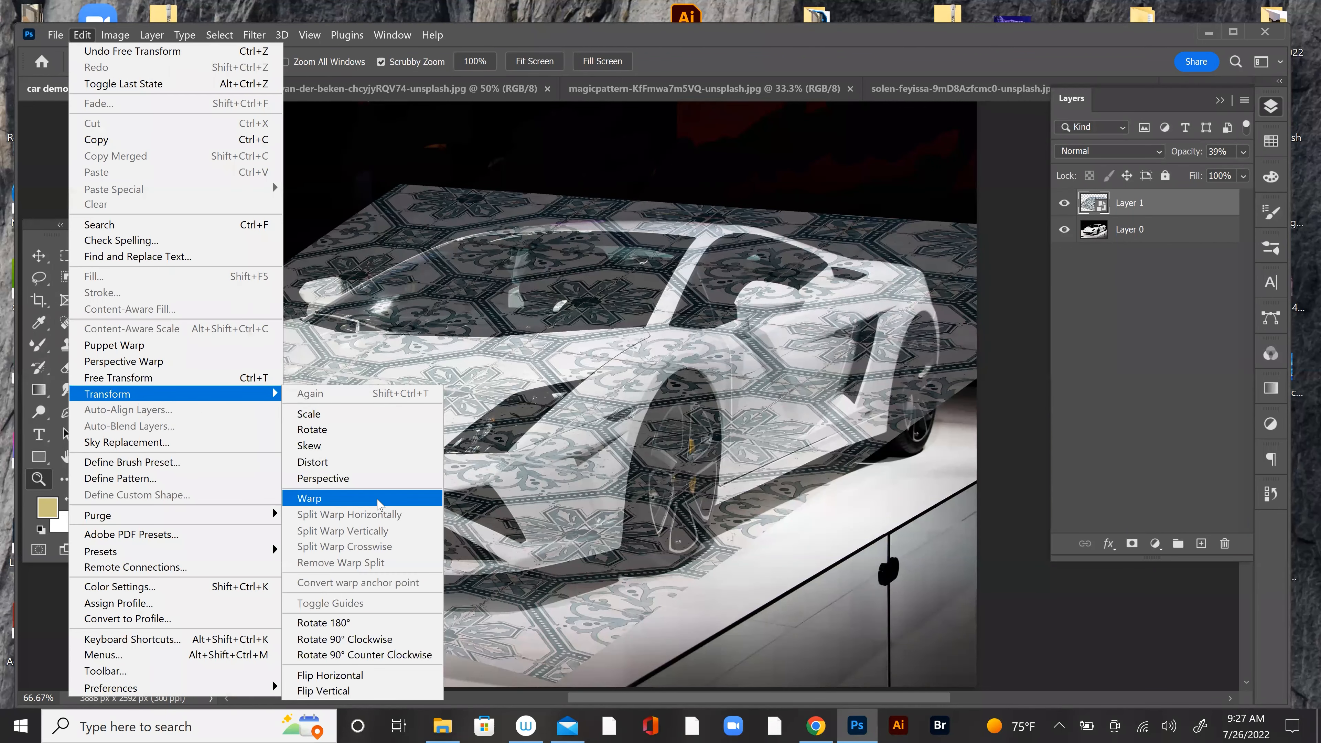
pyautogui.click(382, 498)
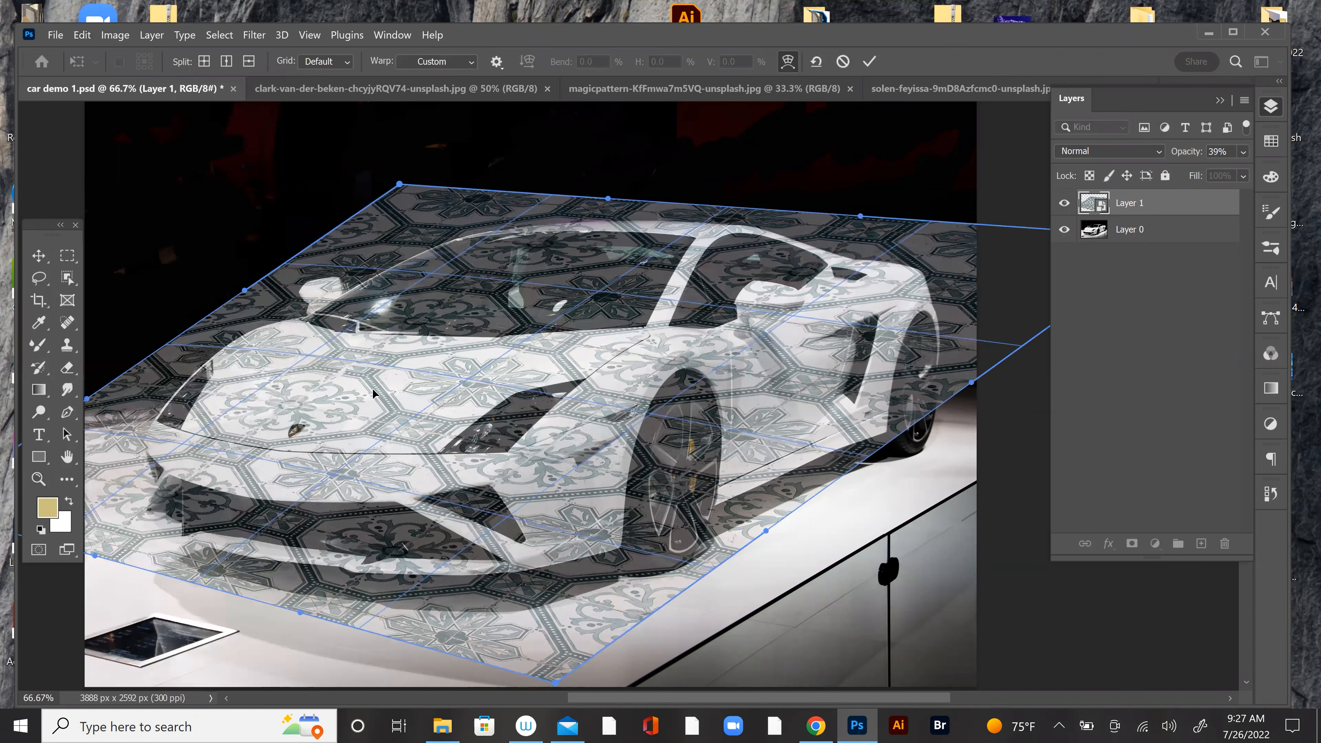
pyautogui.moveTo(766, 356); pyautogui.dragTo(776, 357)
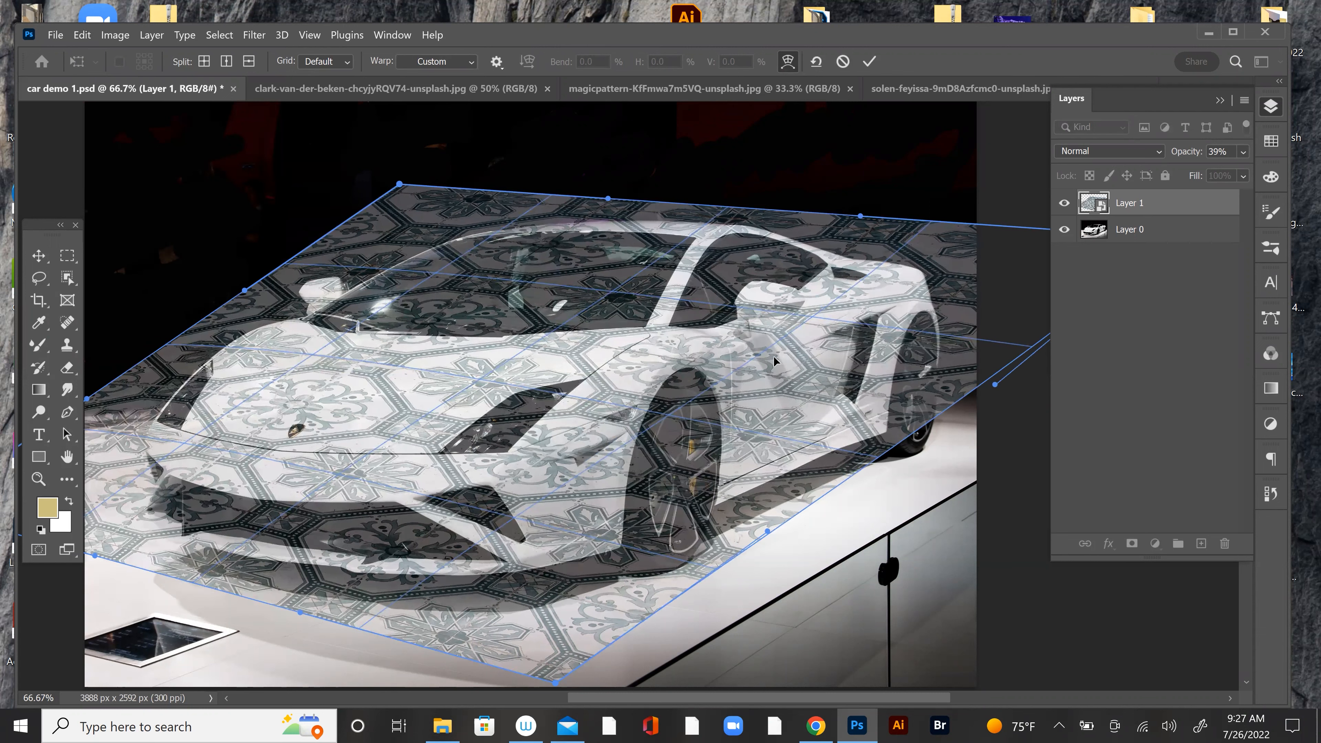
pyautogui.moveTo(831, 370); pyautogui.dragTo(823, 372)
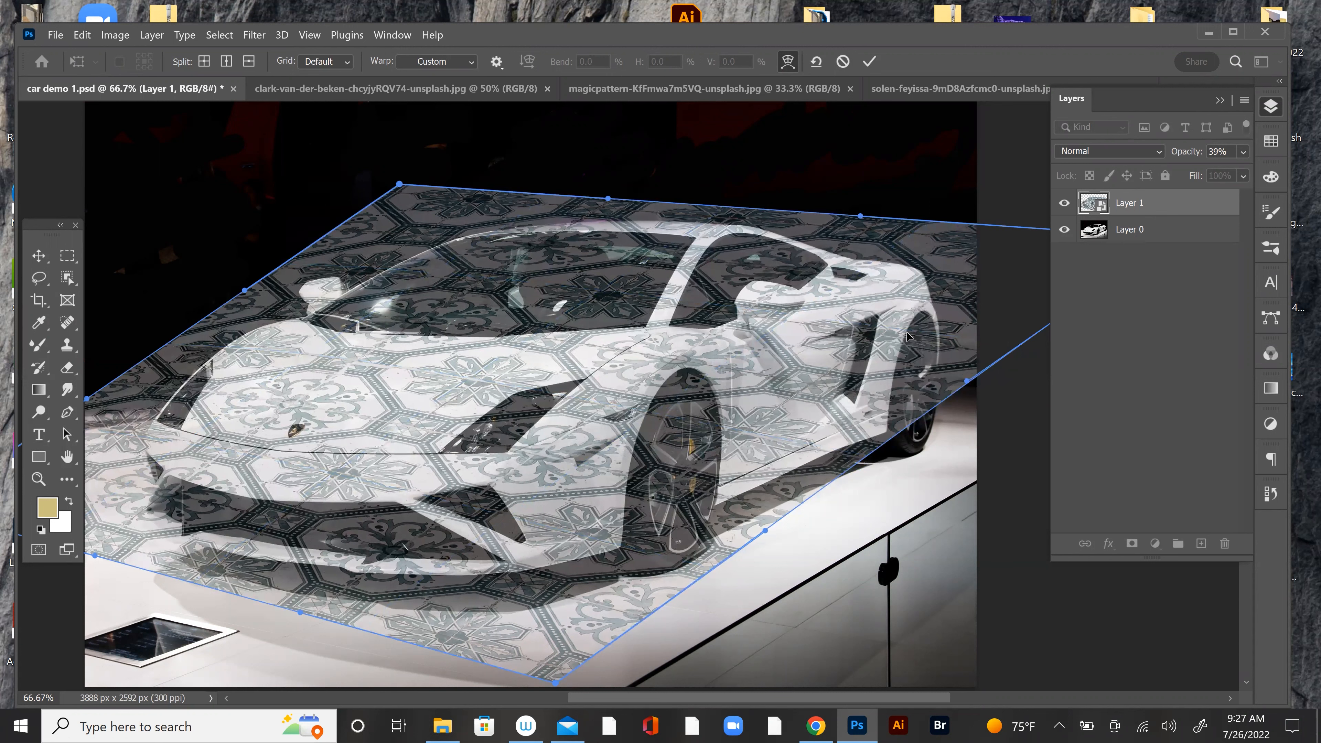
# Step: Switch the tile layer's warp grid to 5 x 5, accepting that the earlier warp edits are discarded
pyautogui.click(1272, 108)
pyautogui.moveTo(1166, 248); pyautogui.dragTo(1162, 260)
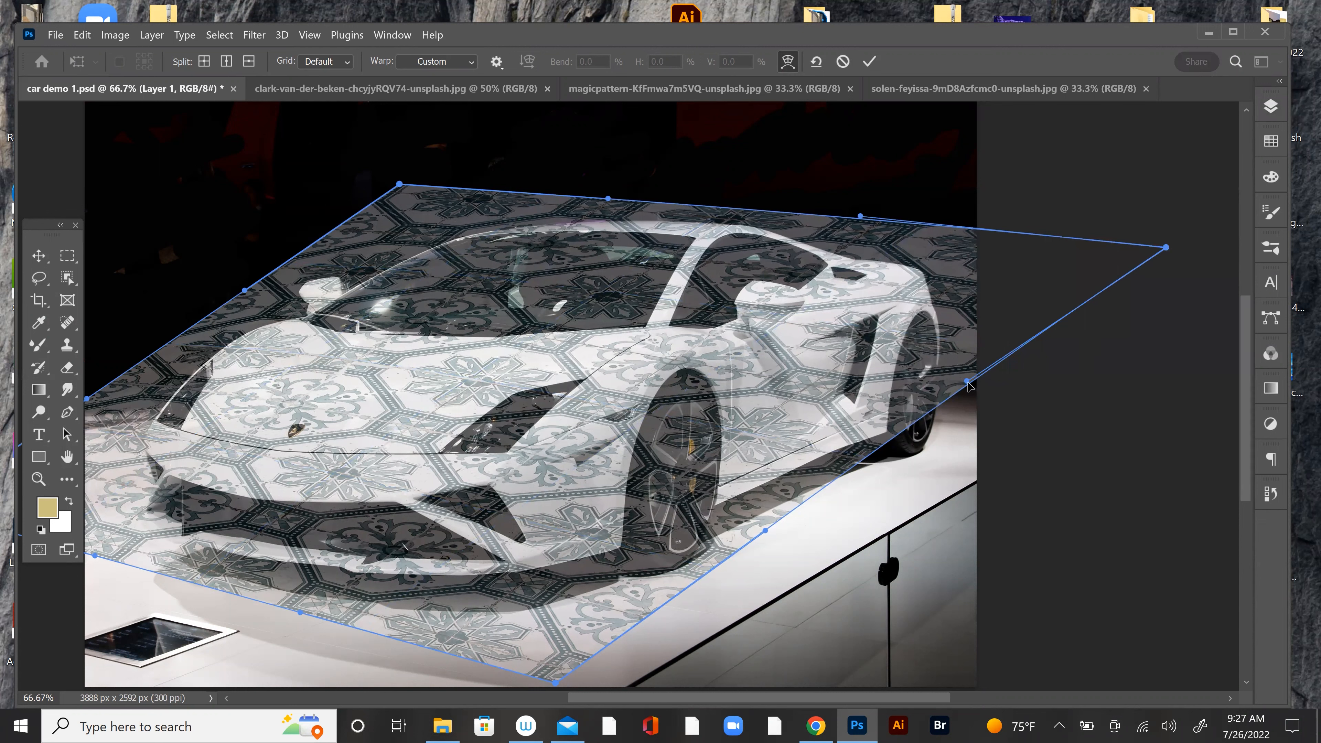
pyautogui.click(324, 61)
pyautogui.click(325, 146)
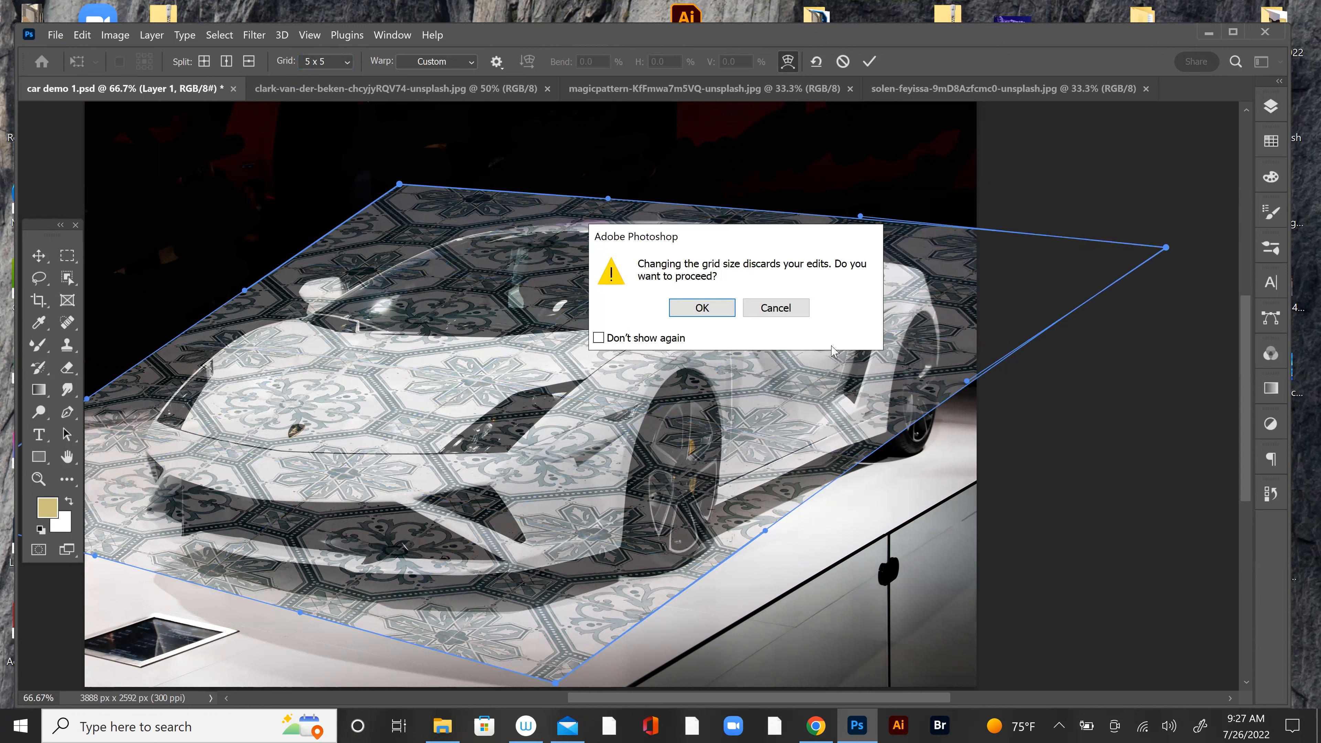
pyautogui.click(702, 307)
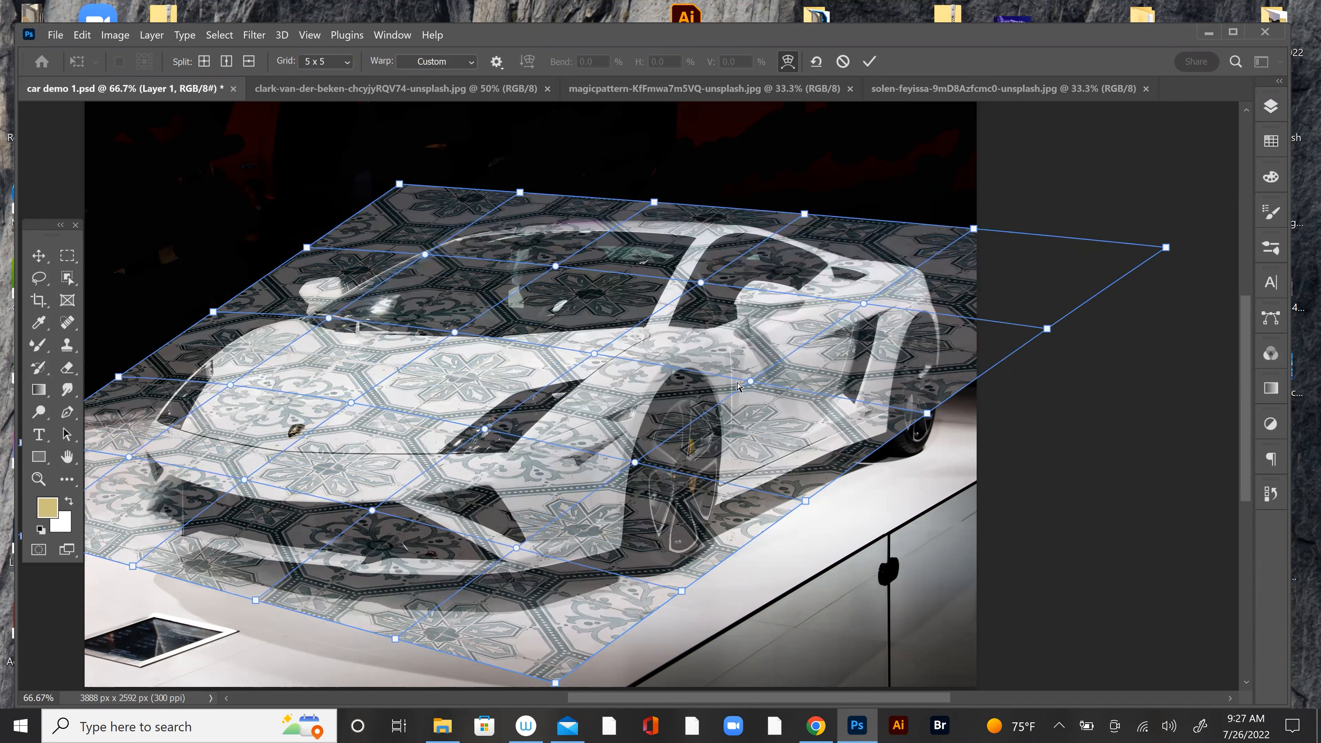
# Step: Nudge the warp grid's inner points over the hood, windshield base and door so the pattern follows the bodywork
pyautogui.moveTo(352, 403); pyautogui.dragTo(351, 405)
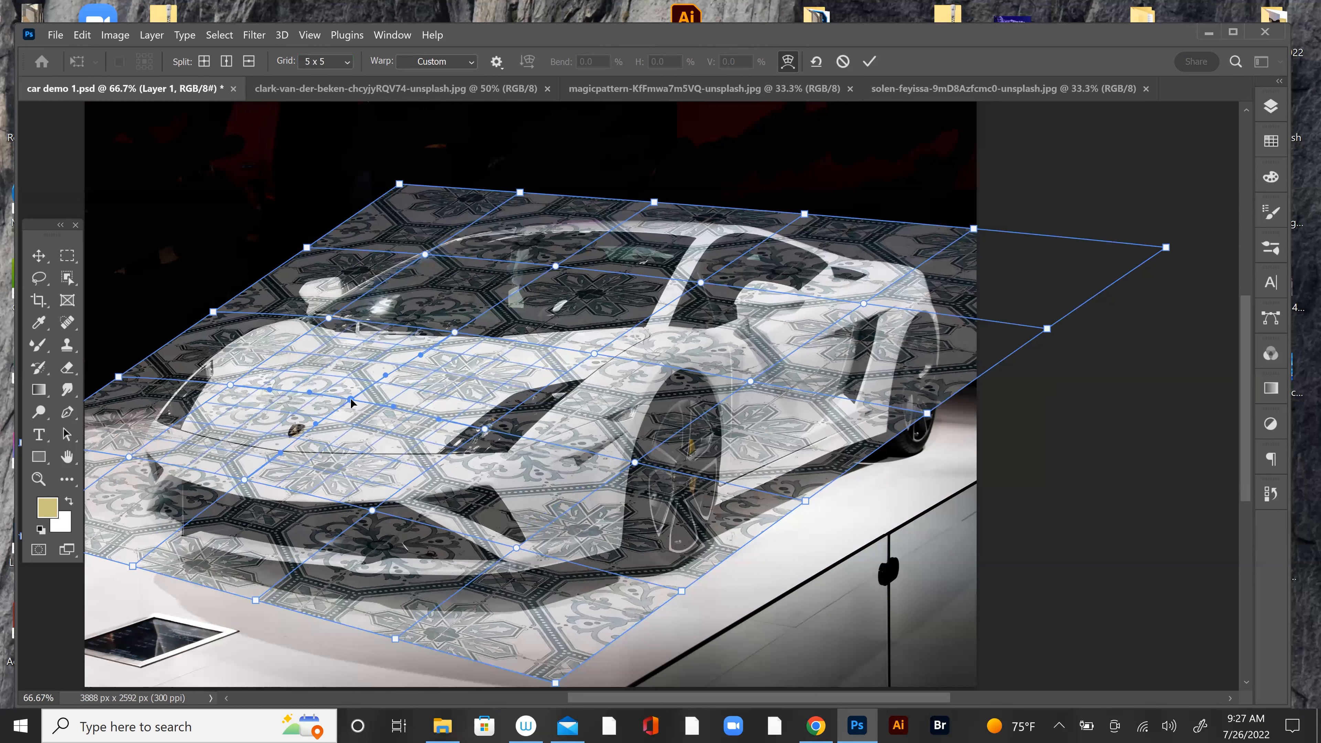
pyautogui.click(328, 318)
pyautogui.moveTo(288, 312); pyautogui.dragTo(293, 294)
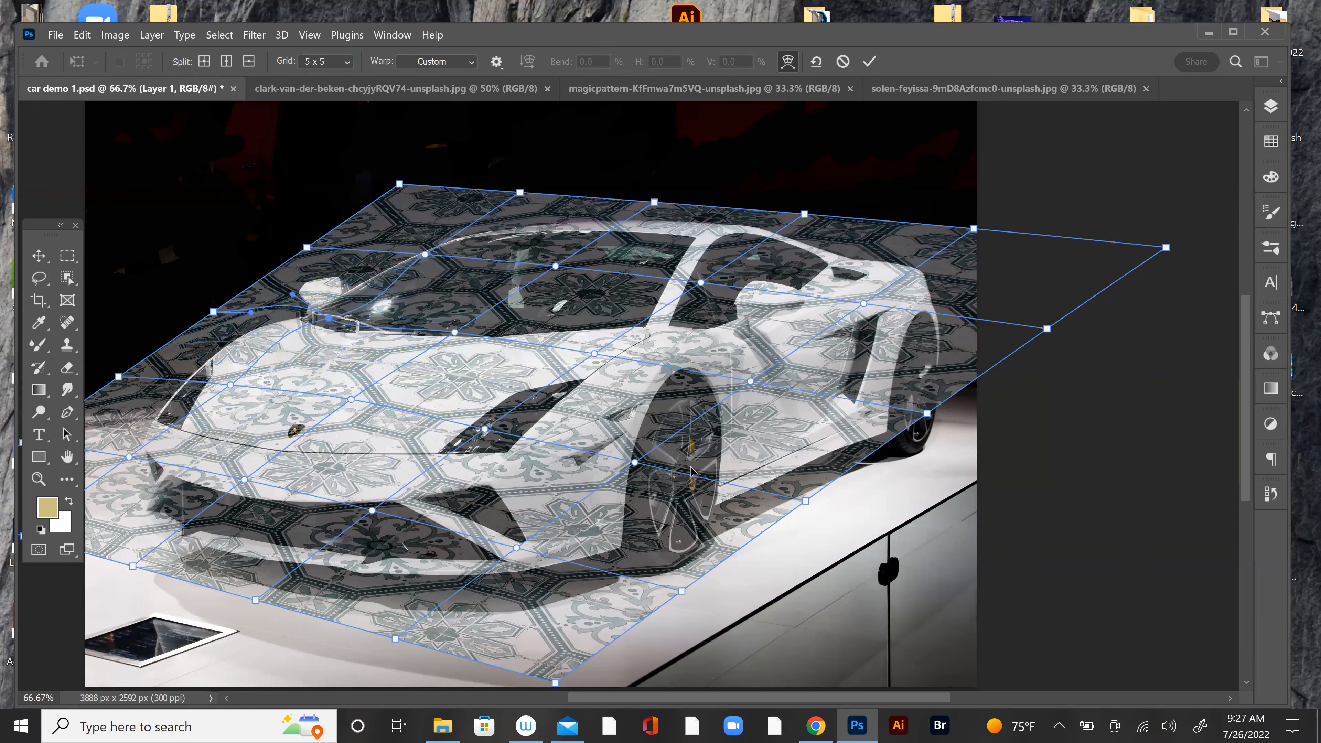
pyautogui.moveTo(594, 354); pyautogui.dragTo(599, 347)
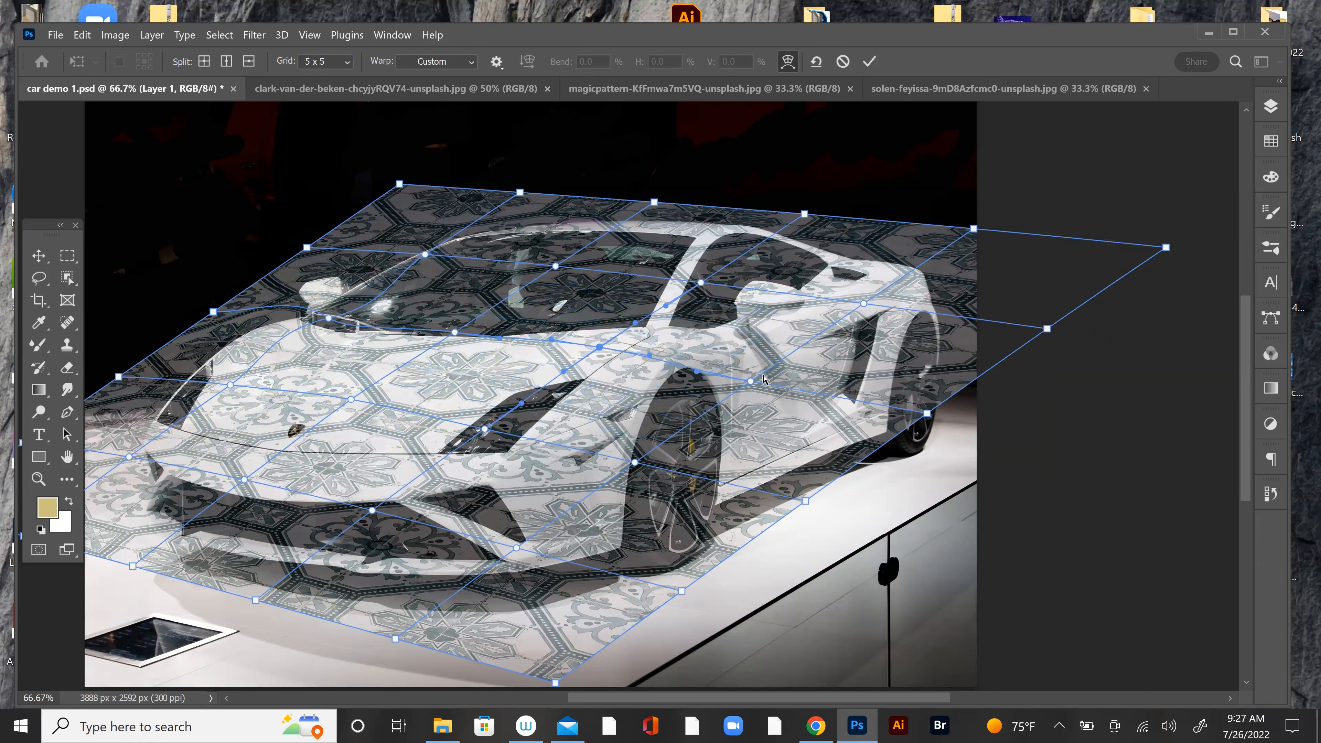
pyautogui.moveTo(751, 381); pyautogui.dragTo(753, 379)
# Step: Pull the warp's near edge inward along the door sill, between the wheels and at the rear, and apply the warp
pyautogui.moveTo(928, 414); pyautogui.dragTo(874, 451)
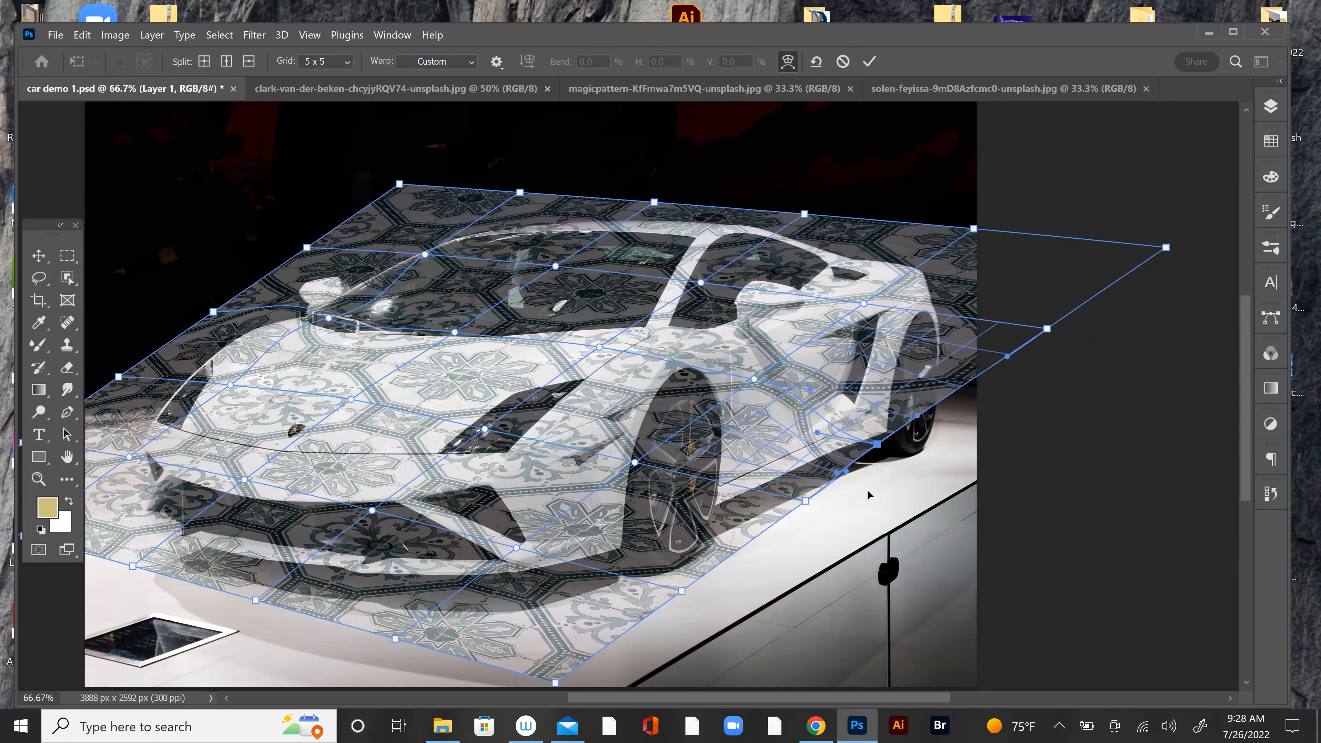
pyautogui.moveTo(769, 512); pyautogui.dragTo(727, 507)
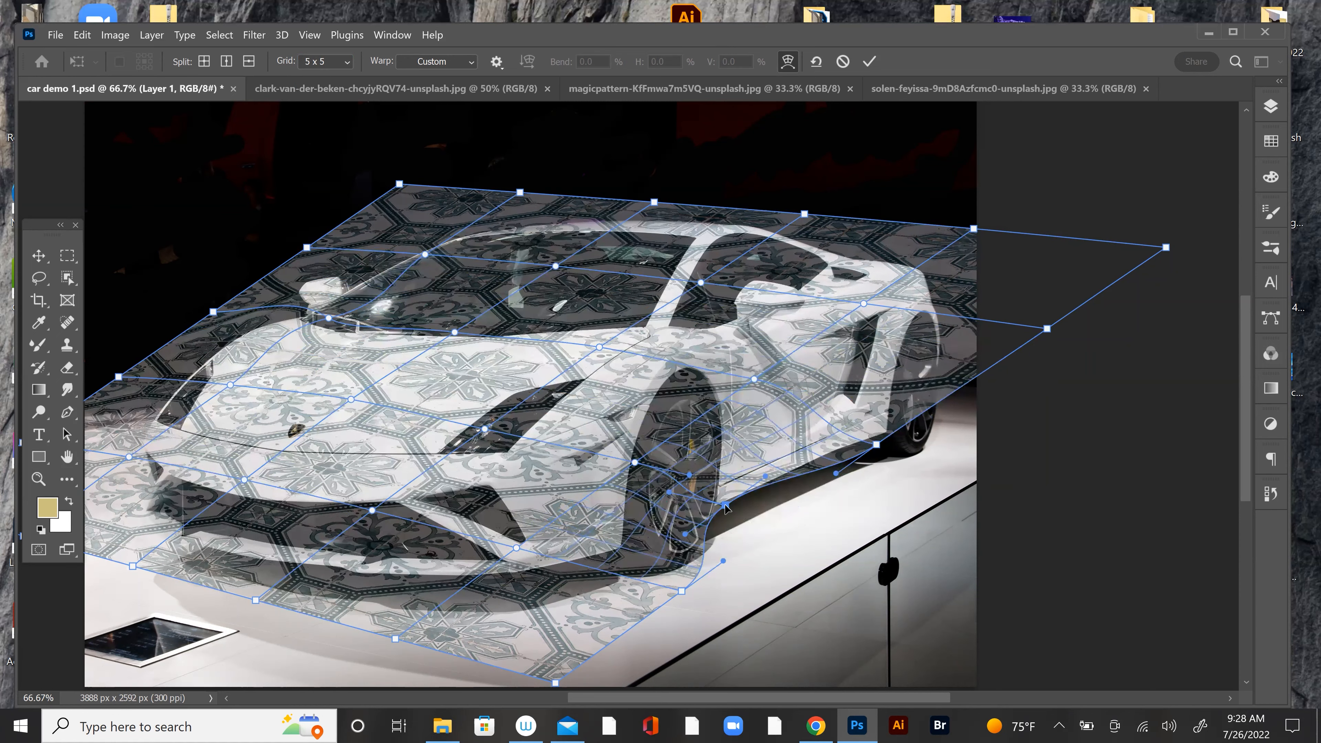
pyautogui.moveTo(1046, 333); pyautogui.dragTo(1023, 339)
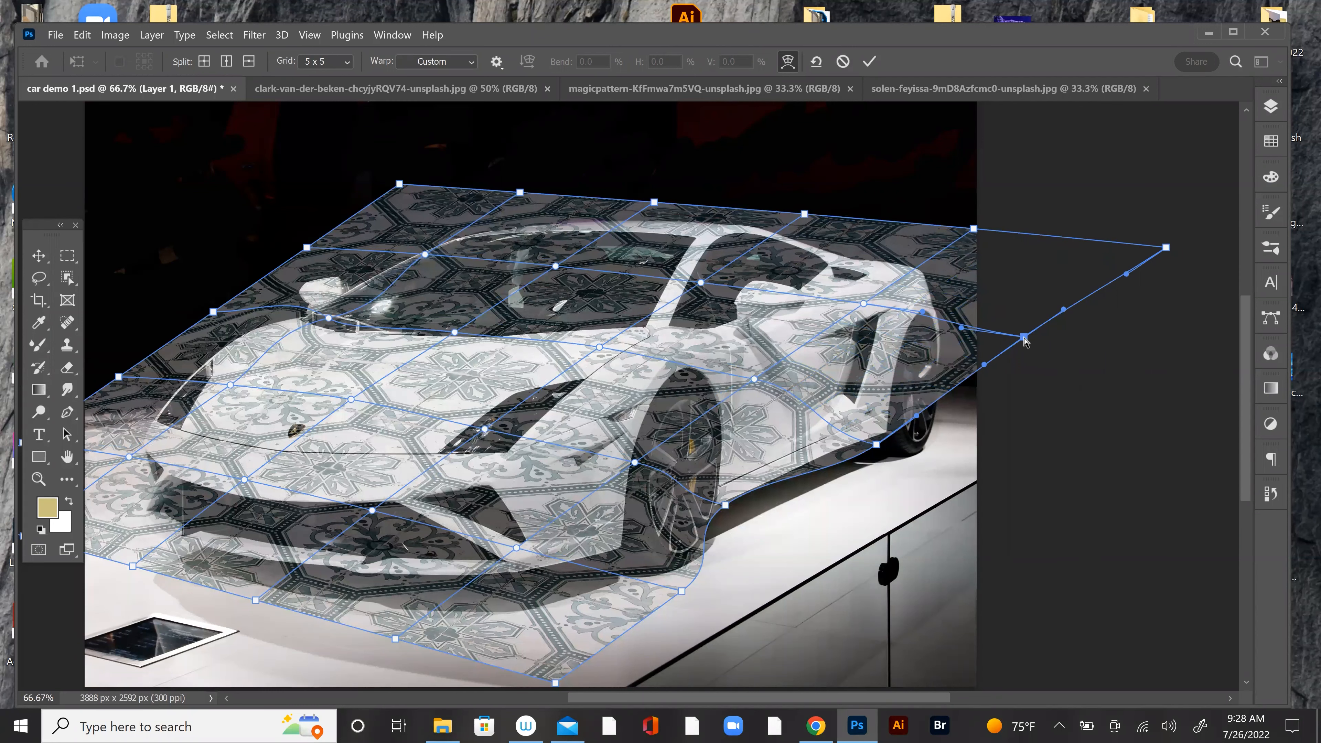
pyautogui.press('Return')
pyautogui.press('z')
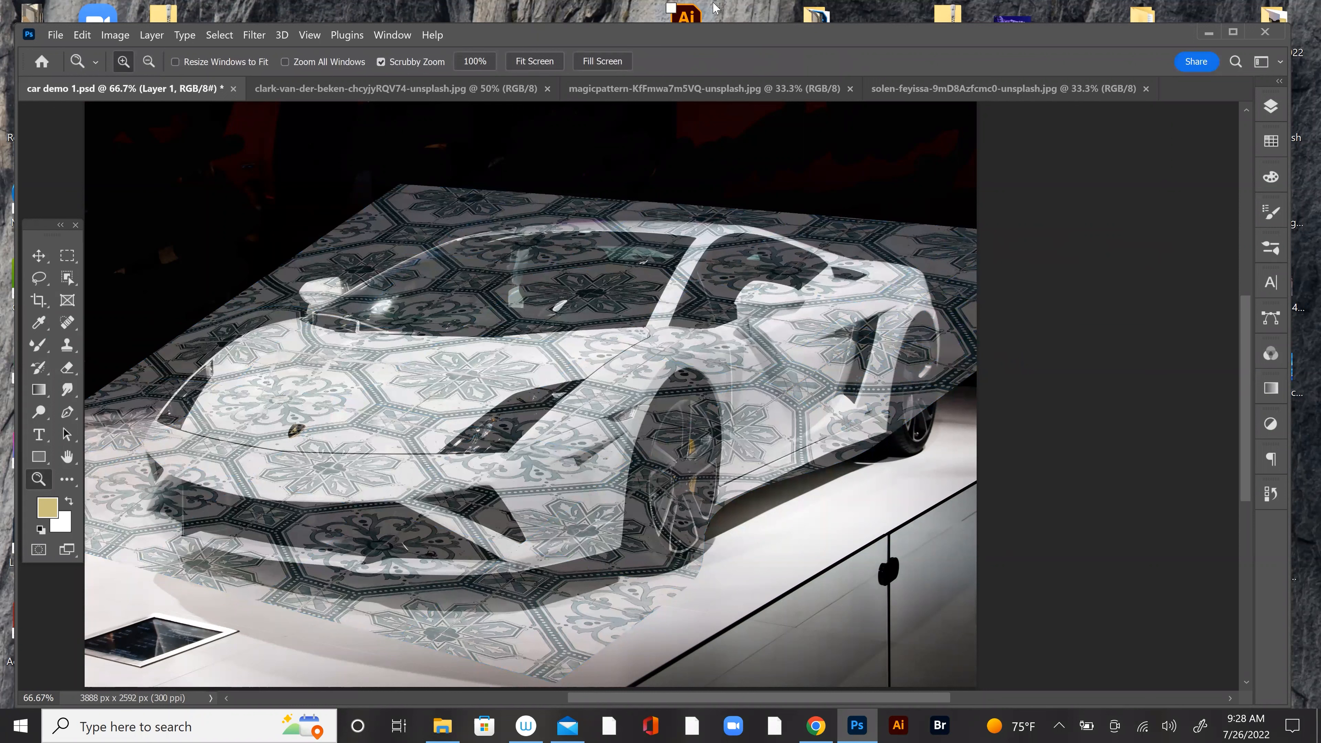
# Step: Save the car demo 1.psd document
pyautogui.click(1272, 107)
pyautogui.click(1271, 107)
pyautogui.hotkey('ctrl', 's')
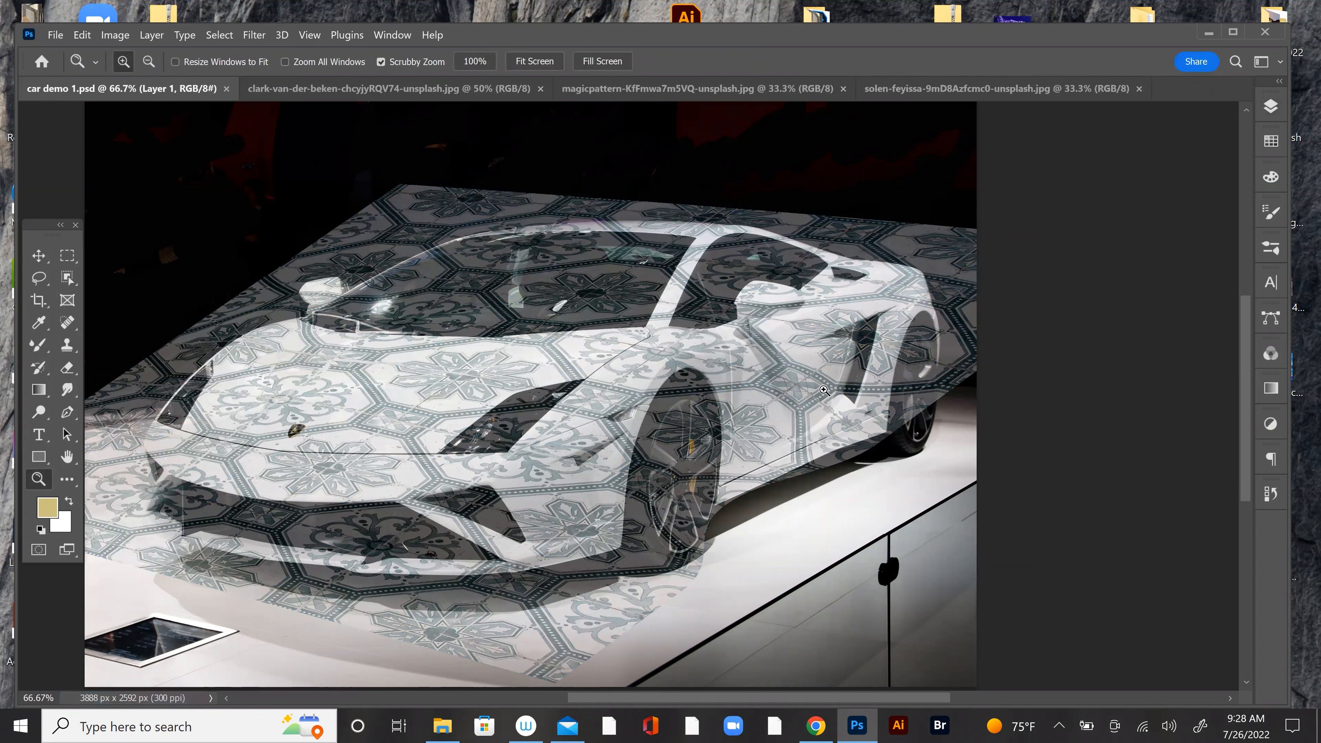
# Step: Add a layer mask to the tile pattern's Layer 1 and choose the regular Brush tool with black as the paint color
pyautogui.click(1271, 108)
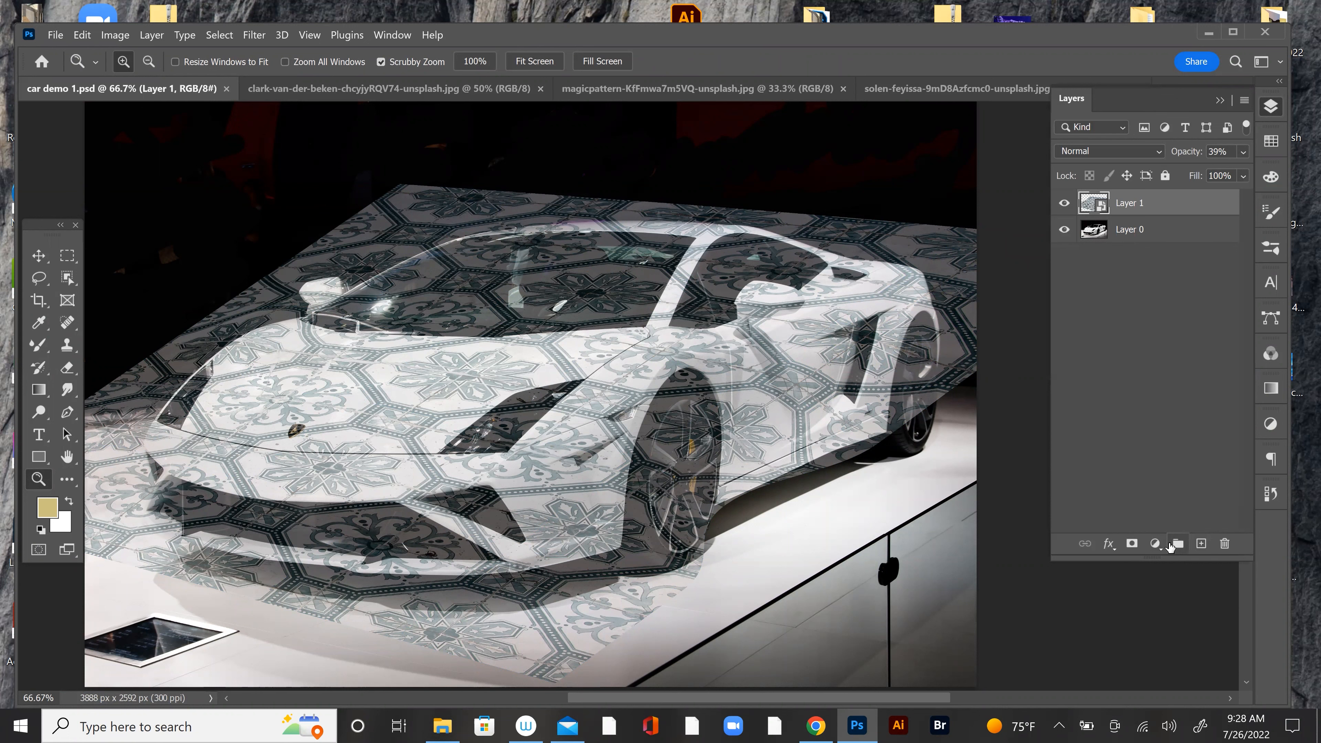
pyautogui.click(1132, 543)
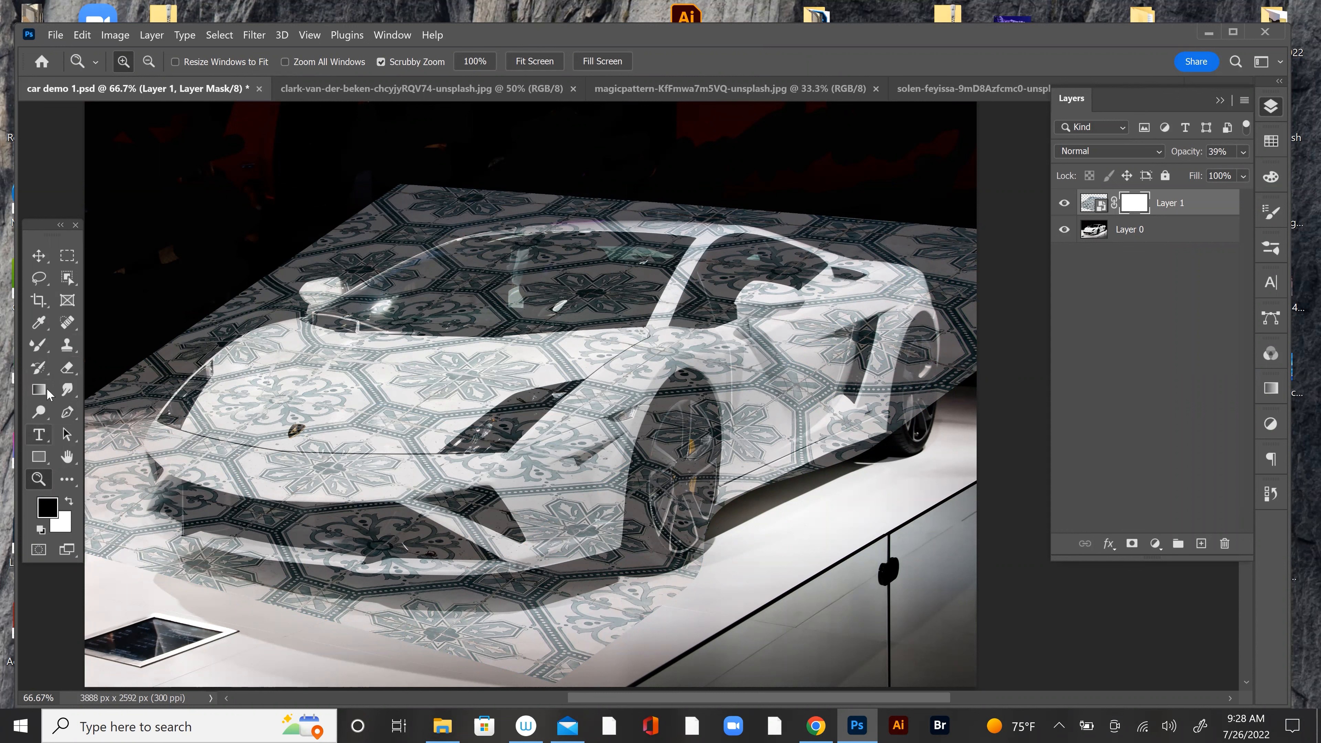
pyautogui.click(39, 345)
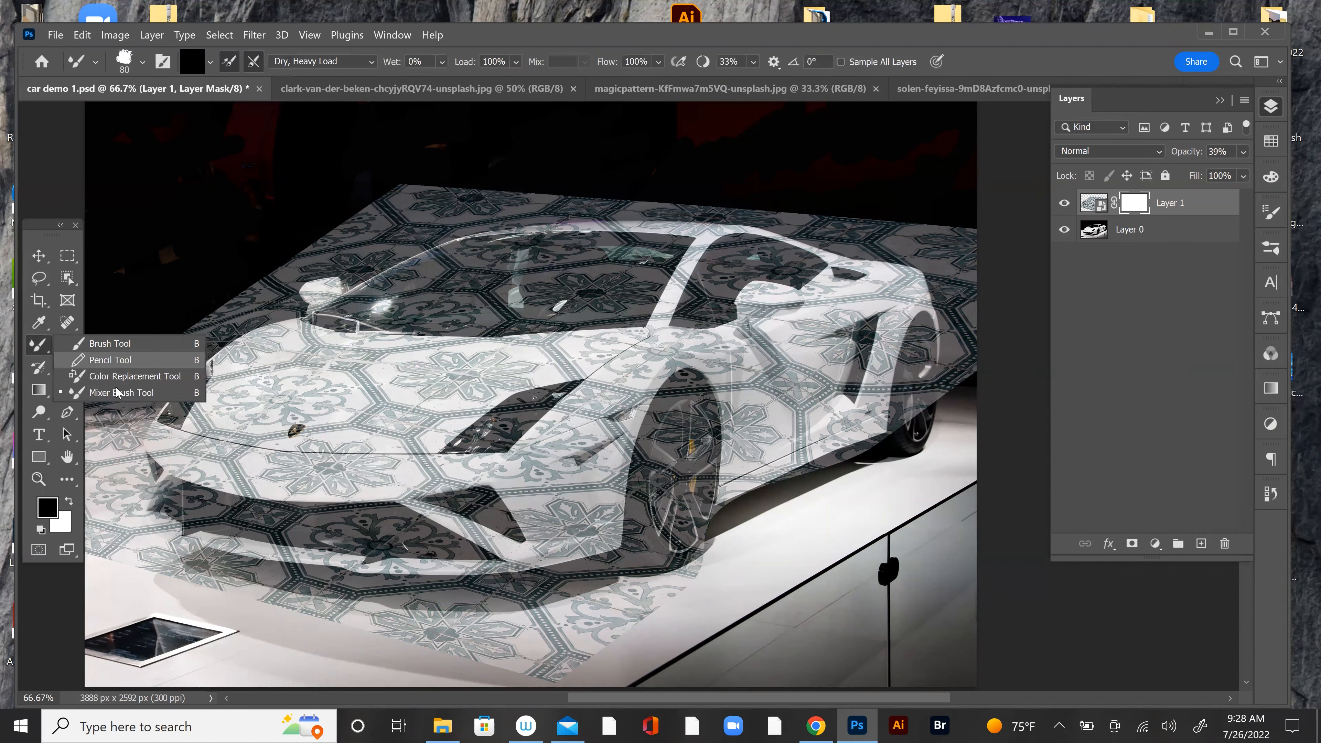
pyautogui.click(113, 345)
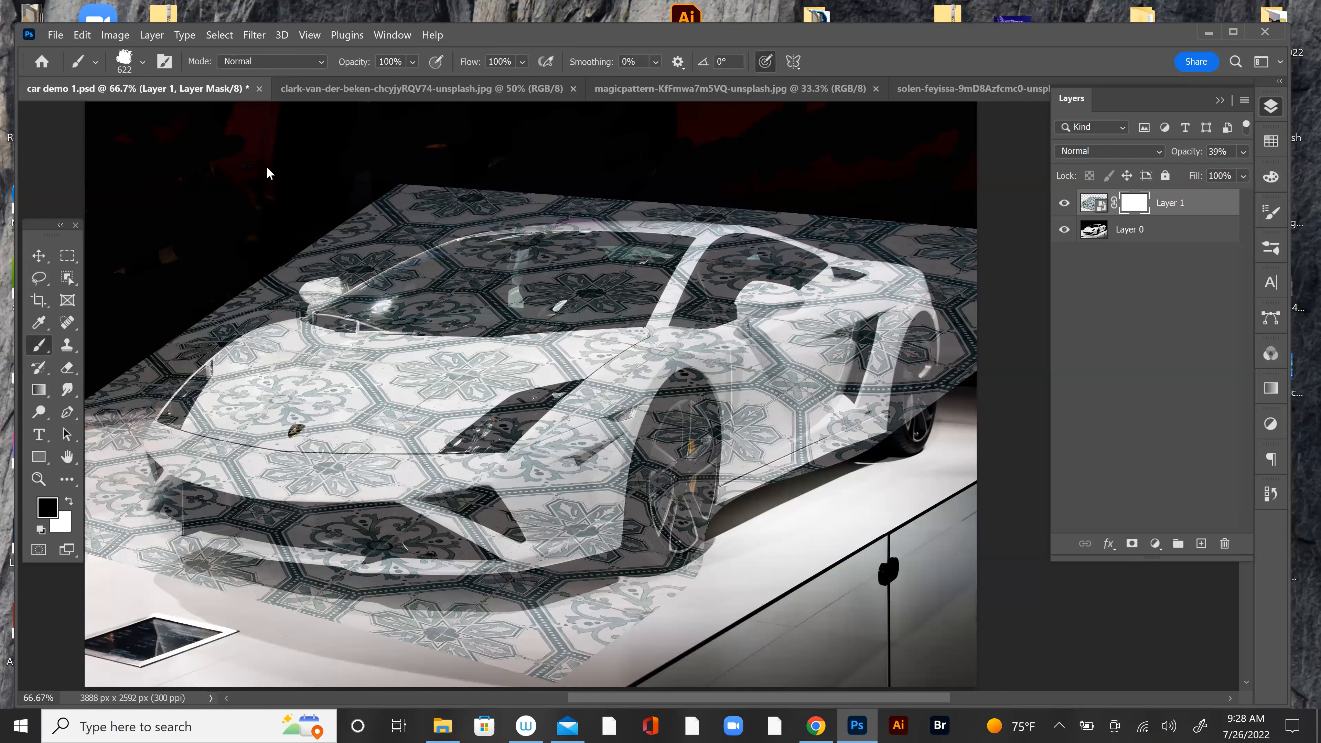
# Step: Choose the Hard Round brush preset and reduce its size to 80 px
pyautogui.click(142, 65)
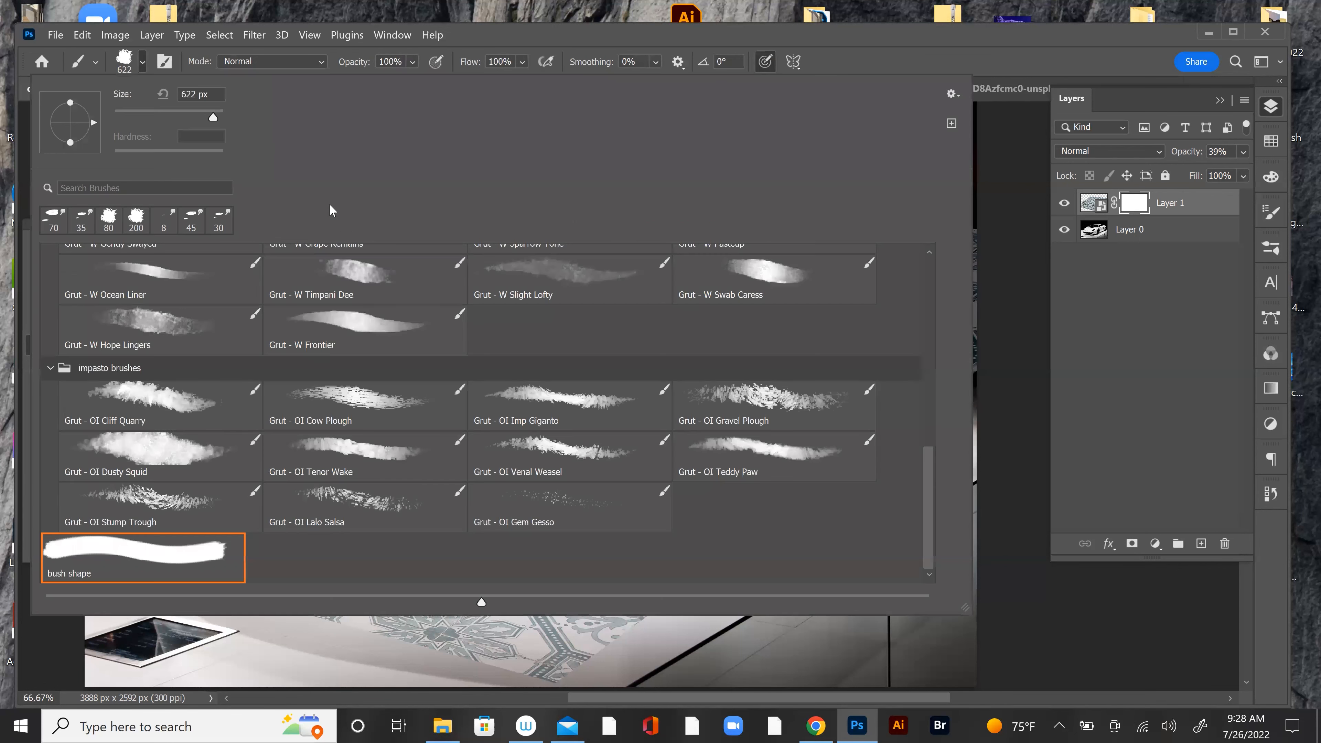
pyautogui.moveTo(926, 470); pyautogui.dragTo(921, 239)
pyautogui.click(327, 312)
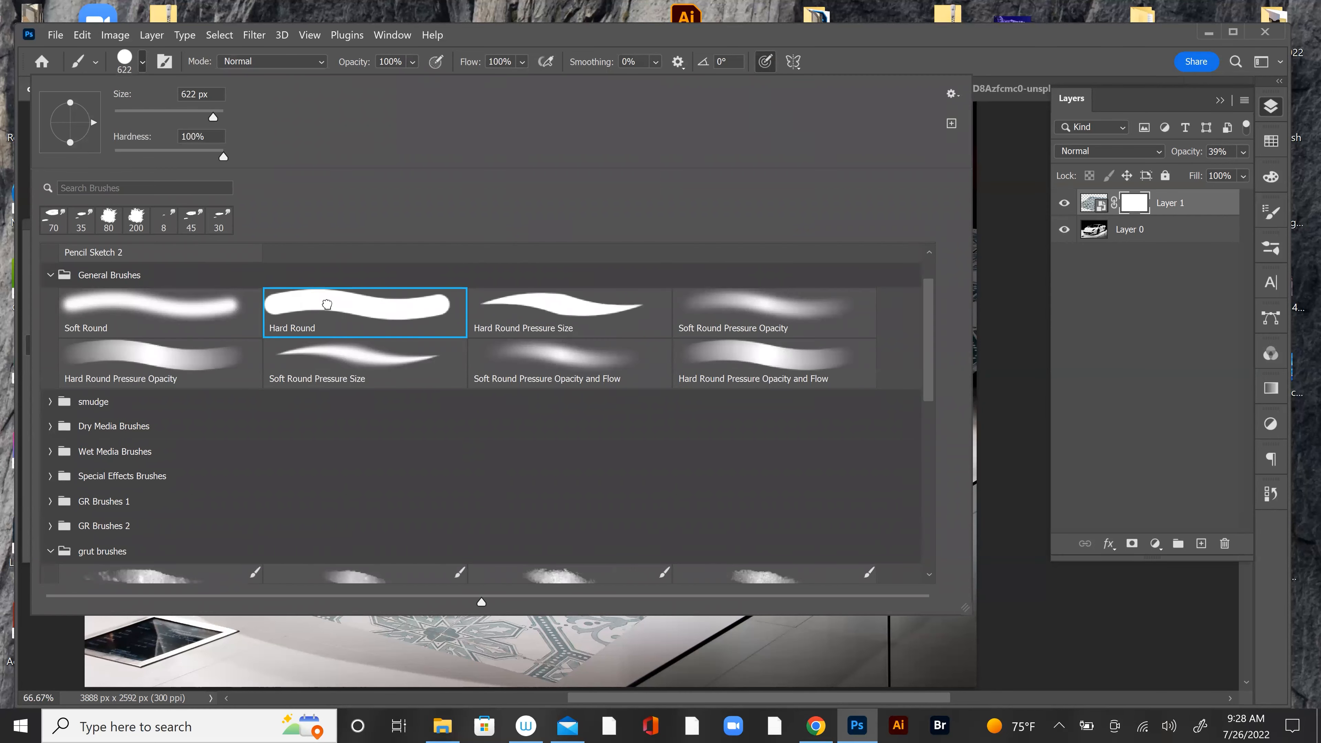
pyautogui.press('Return')
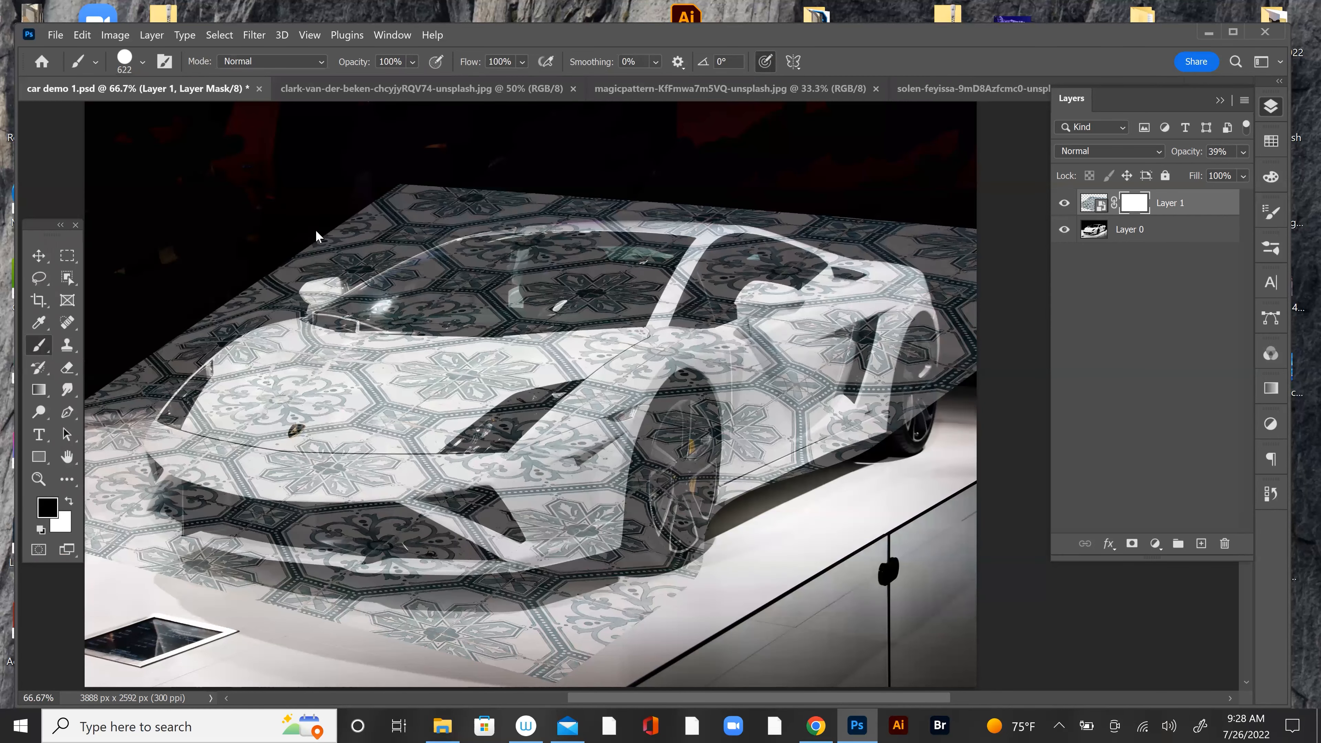
pyautogui.press('[')
pyautogui.press('[')
pyautogui.press('[')
pyautogui.press('[')
pyautogui.press('[')
pyautogui.press('[')
pyautogui.press('[')
pyautogui.press('[')
pyautogui.press('[')
pyautogui.press('[')
# Step: Mask out the pattern in the background beyond the hood's far side and lower Layer 1's opacity to 24%
pyautogui.moveTo(330, 238)
pyautogui.mouseDown()
pyautogui.moveTo(191, 320)
pyautogui.moveTo(223, 318)
pyautogui.moveTo(132, 395)
pyautogui.moveTo(174, 364)
pyautogui.moveTo(74, 494)
pyautogui.moveTo(125, 352)
pyautogui.moveTo(165, 360)
pyautogui.moveTo(143, 402)
pyautogui.moveTo(247, 313)
pyautogui.moveTo(215, 328)
pyautogui.moveTo(247, 321)
pyautogui.mouseUp()
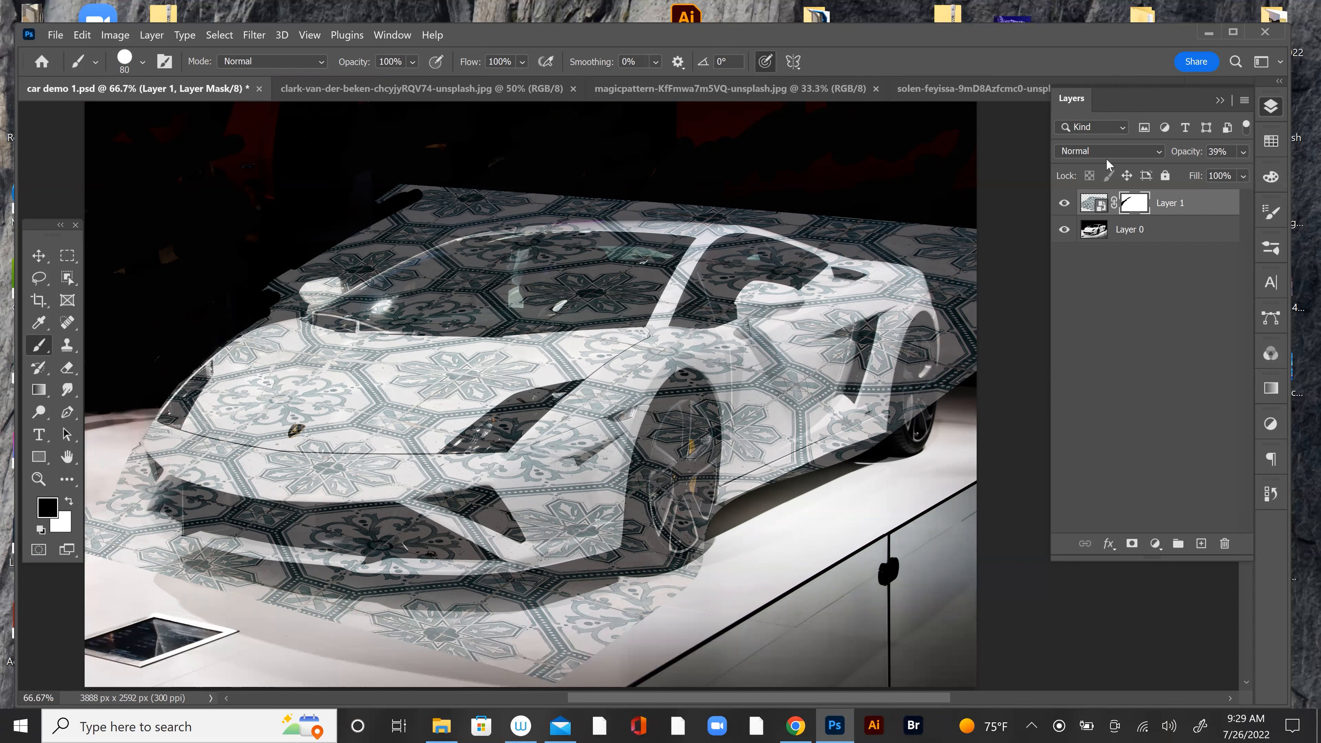
pyautogui.click(1244, 151)
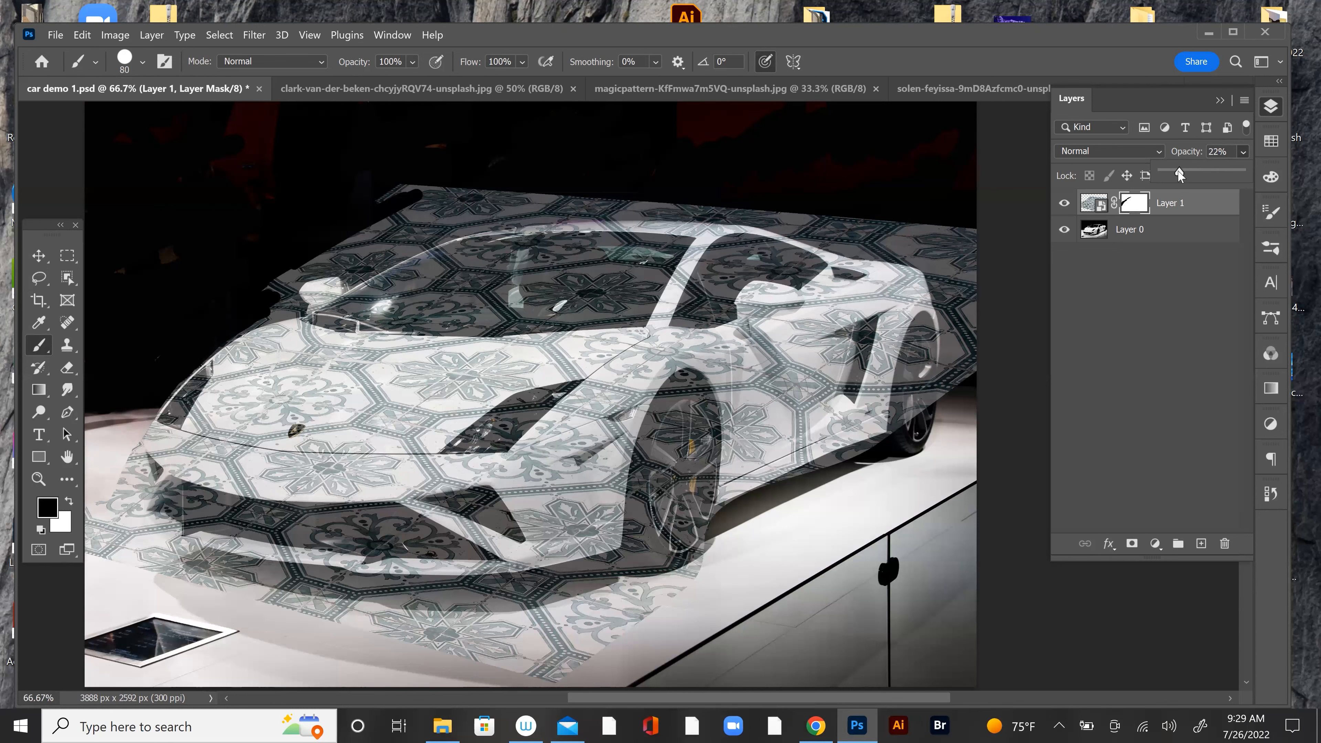
pyautogui.moveTo(1177, 175); pyautogui.dragTo(1182, 176)
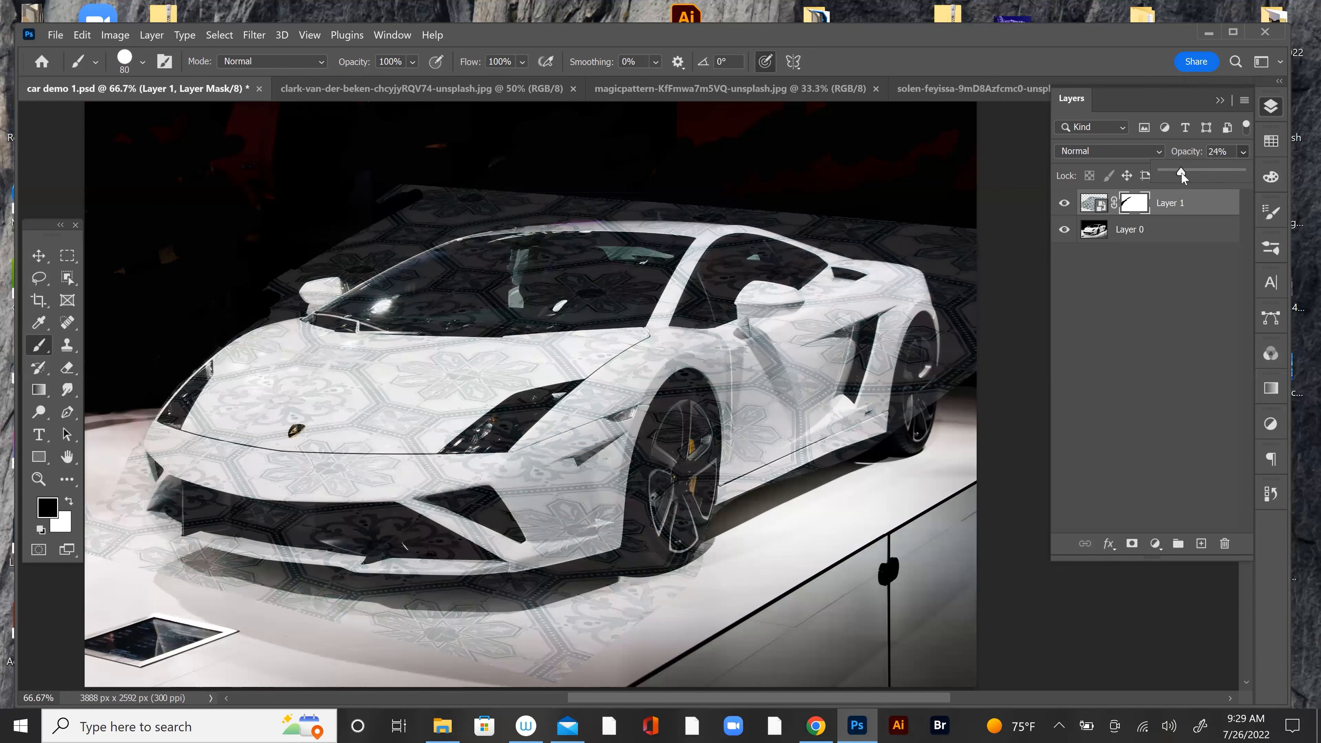
# Step: Paint the pattern off the floor beside the nose, along the front bumper's lower edge and over the front wheel
pyautogui.click(113, 405)
pyautogui.moveTo(128, 483)
pyautogui.mouseDown()
pyautogui.moveTo(138, 452)
pyautogui.moveTo(134, 508)
pyautogui.moveTo(145, 488)
pyautogui.moveTo(90, 588)
pyautogui.moveTo(98, 466)
pyautogui.moveTo(111, 541)
pyautogui.moveTo(121, 484)
pyautogui.moveTo(136, 571)
pyautogui.moveTo(129, 529)
pyautogui.moveTo(122, 549)
pyautogui.moveTo(152, 534)
pyautogui.moveTo(137, 529)
pyautogui.moveTo(199, 571)
pyautogui.moveTo(141, 536)
pyautogui.moveTo(225, 568)
pyautogui.moveTo(155, 568)
pyautogui.moveTo(256, 583)
pyautogui.moveTo(164, 543)
pyautogui.moveTo(234, 572)
pyautogui.mouseUp()
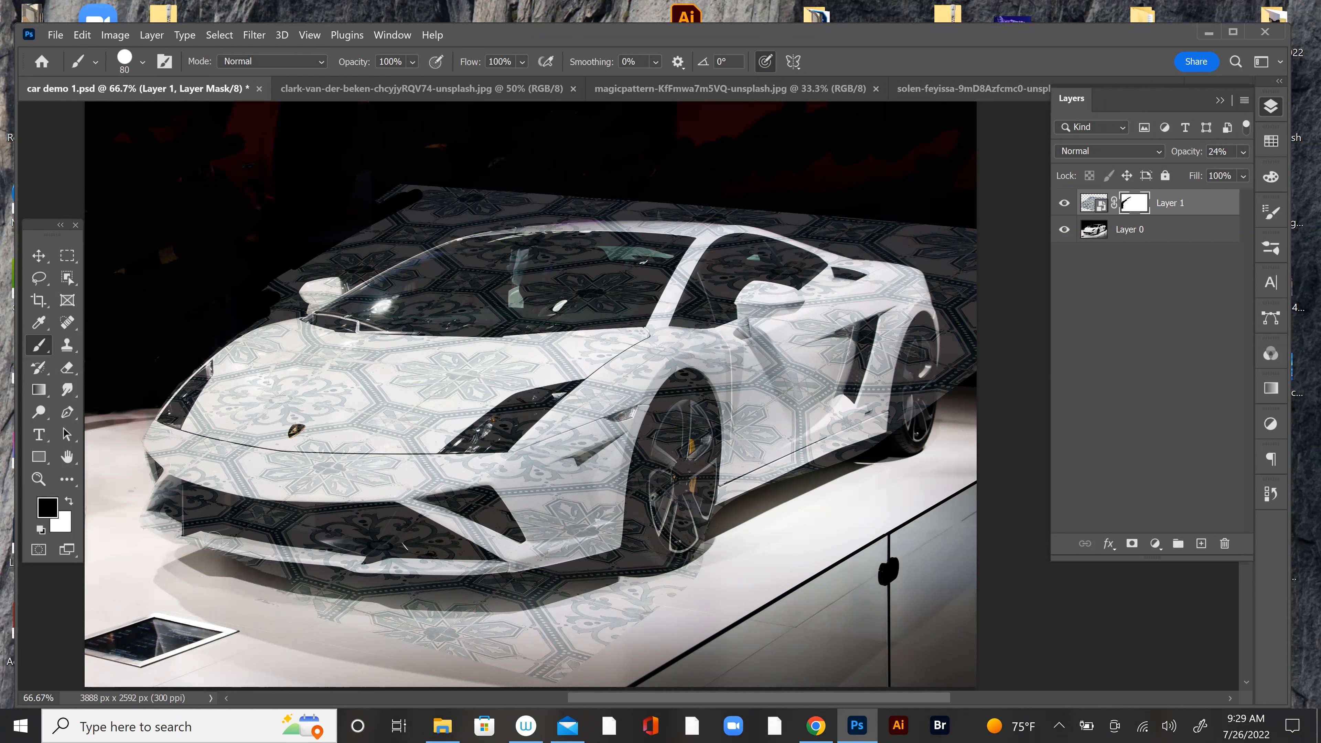
pyautogui.hotkey('ctrl', 'z')
pyautogui.moveTo(183, 561)
pyautogui.mouseDown()
pyautogui.moveTo(368, 579)
pyautogui.moveTo(334, 575)
pyautogui.moveTo(390, 600)
pyautogui.moveTo(321, 577)
pyautogui.moveTo(583, 593)
pyautogui.moveTo(596, 558)
pyautogui.moveTo(522, 586)
pyautogui.moveTo(574, 571)
pyautogui.moveTo(544, 579)
pyautogui.moveTo(637, 581)
pyautogui.mouseUp()
pyautogui.moveTo(670, 445)
pyautogui.mouseDown()
pyautogui.moveTo(653, 539)
pyautogui.moveTo(686, 381)
pyautogui.moveTo(654, 422)
pyautogui.moveTo(640, 545)
pyautogui.moveTo(648, 433)
pyautogui.moveTo(695, 382)
pyautogui.moveTo(703, 519)
pyautogui.moveTo(695, 449)
pyautogui.moveTo(657, 505)
pyautogui.moveTo(651, 479)
pyautogui.moveTo(659, 488)
pyautogui.moveTo(672, 386)
pyautogui.moveTo(690, 377)
pyautogui.moveTo(706, 460)
pyautogui.moveTo(704, 408)
pyautogui.moveTo(712, 445)
pyautogui.moveTo(703, 393)
pyautogui.moveTo(697, 531)
pyautogui.moveTo(677, 587)
pyautogui.moveTo(681, 571)
pyautogui.moveTo(561, 617)
pyautogui.moveTo(615, 593)
pyautogui.moveTo(623, 573)
pyautogui.moveTo(597, 587)
pyautogui.mouseUp()
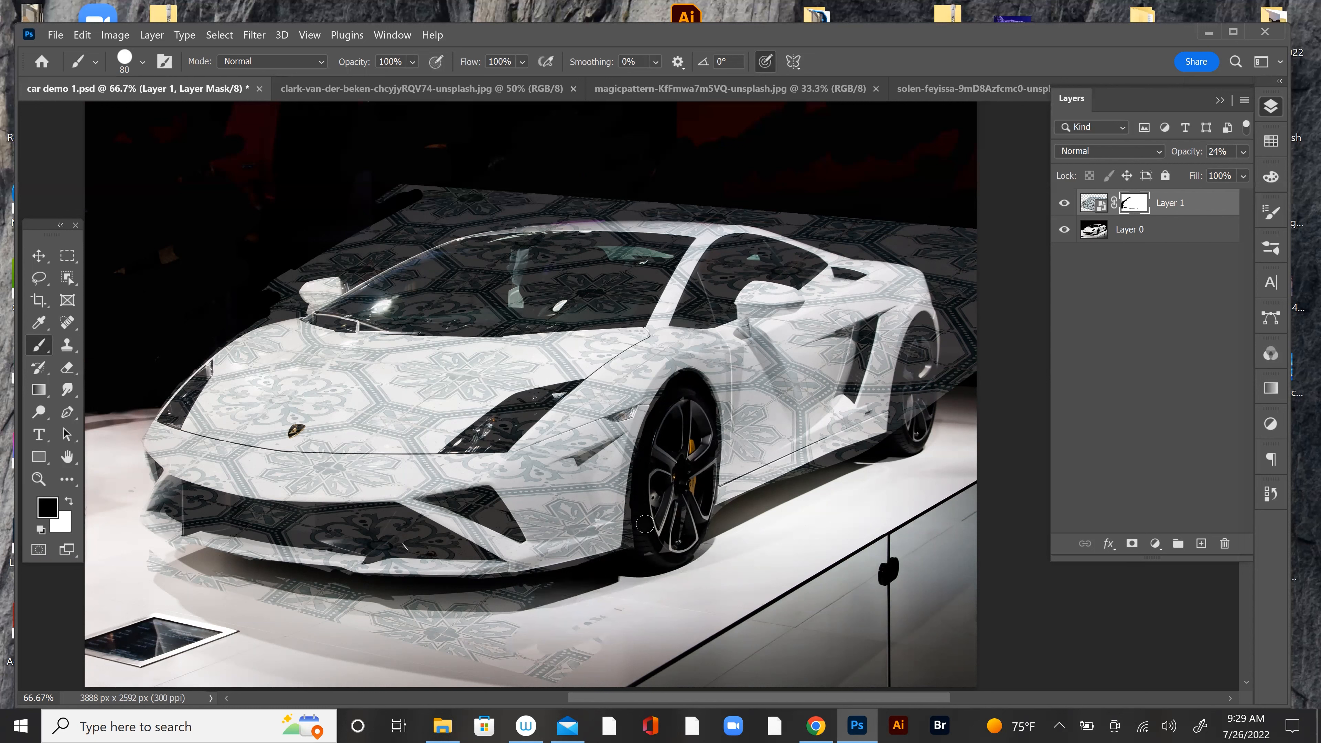
# Step: Mask out the remaining pattern around the front wheel's edge and across the floor in front of the bumper
pyautogui.moveTo(637, 492)
pyautogui.mouseDown()
pyautogui.moveTo(641, 541)
pyautogui.moveTo(571, 587)
pyautogui.moveTo(435, 599)
pyautogui.moveTo(586, 571)
pyautogui.moveTo(552, 577)
pyautogui.mouseUp()
pyautogui.moveTo(471, 595)
pyautogui.mouseDown()
pyautogui.moveTo(333, 596)
pyautogui.moveTo(611, 666)
pyautogui.moveTo(438, 636)
pyautogui.mouseUp()
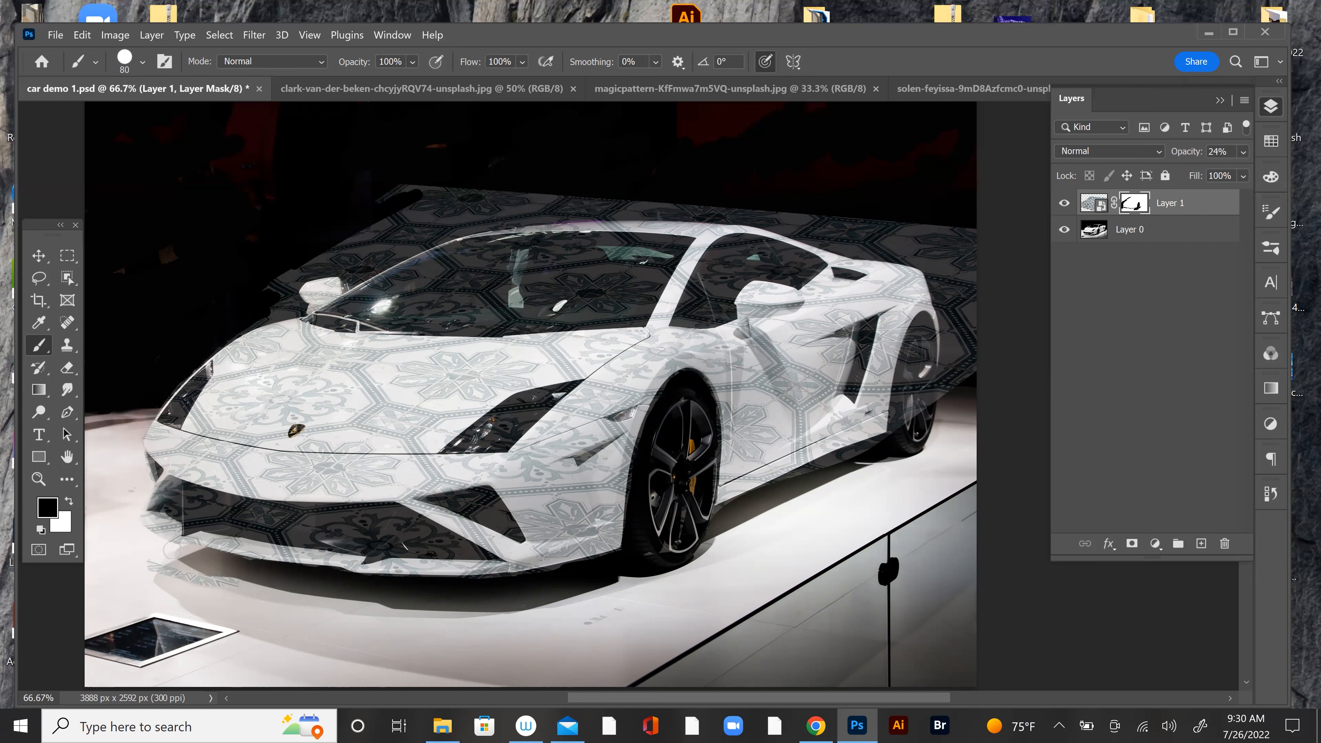
pyautogui.moveTo(209, 584); pyautogui.dragTo(235, 593)
# Step: Mask out the pattern below the door sill, over the rear wheel and just behind the car's tail
pyautogui.moveTo(796, 481); pyautogui.dragTo(870, 453)
pyautogui.moveTo(914, 350)
pyautogui.mouseDown()
pyautogui.moveTo(910, 402)
pyautogui.moveTo(926, 321)
pyautogui.moveTo(903, 443)
pyautogui.moveTo(925, 327)
pyautogui.moveTo(928, 410)
pyautogui.mouseUp()
pyautogui.moveTo(937, 278)
pyautogui.mouseDown()
pyautogui.moveTo(946, 404)
pyautogui.moveTo(967, 250)
pyautogui.moveTo(936, 251)
pyautogui.mouseUp()
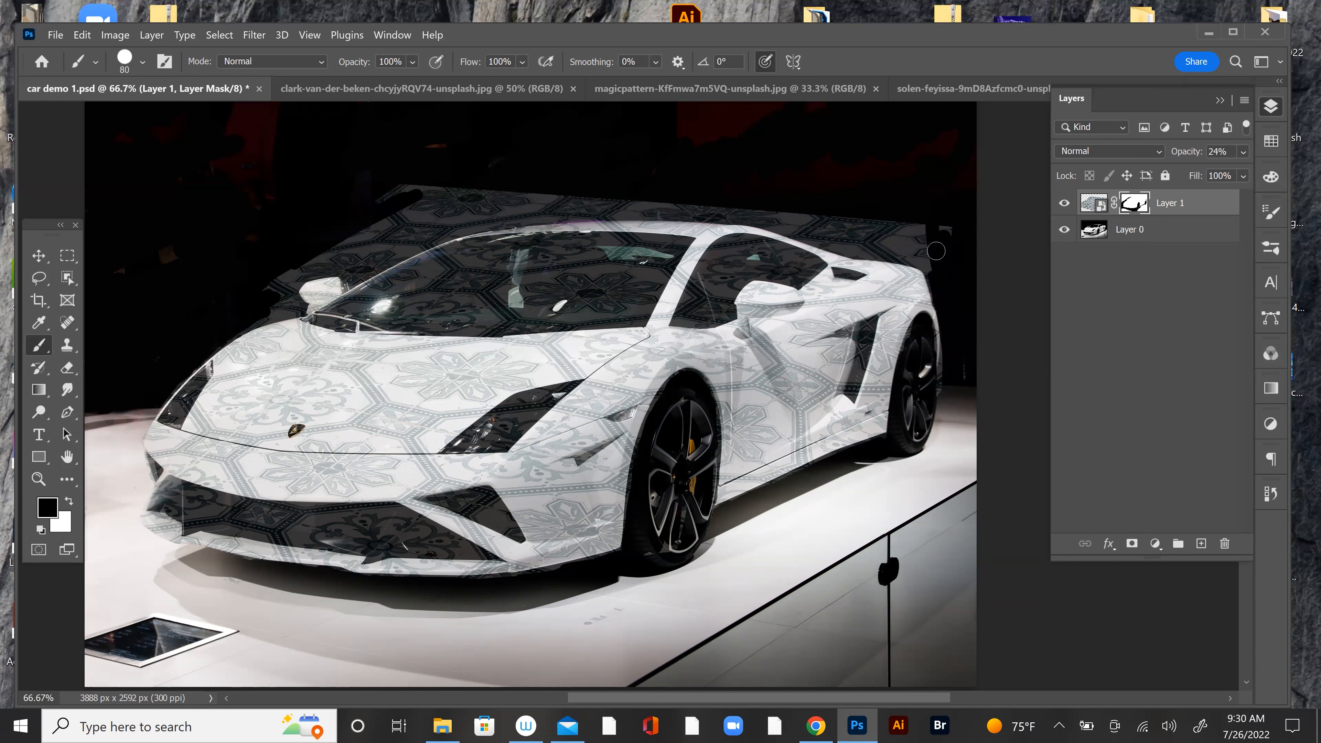
# Step: Paint the pattern out of the dark background behind the rear, above the roofline and around the far side mirror
pyautogui.moveTo(906, 208)
pyautogui.mouseDown()
pyautogui.moveTo(771, 212)
pyautogui.moveTo(812, 218)
pyautogui.moveTo(843, 248)
pyautogui.moveTo(961, 255)
pyautogui.moveTo(881, 246)
pyautogui.moveTo(929, 266)
pyautogui.moveTo(848, 243)
pyautogui.moveTo(936, 273)
pyautogui.moveTo(712, 190)
pyautogui.moveTo(539, 166)
pyautogui.moveTo(296, 242)
pyautogui.moveTo(308, 220)
pyautogui.moveTo(510, 182)
pyautogui.moveTo(355, 239)
pyautogui.moveTo(483, 207)
pyautogui.moveTo(402, 243)
pyautogui.moveTo(530, 215)
pyautogui.moveTo(443, 211)
pyautogui.moveTo(485, 205)
pyautogui.moveTo(753, 215)
pyautogui.moveTo(832, 202)
pyautogui.moveTo(740, 218)
pyautogui.moveTo(945, 267)
pyautogui.mouseUp()
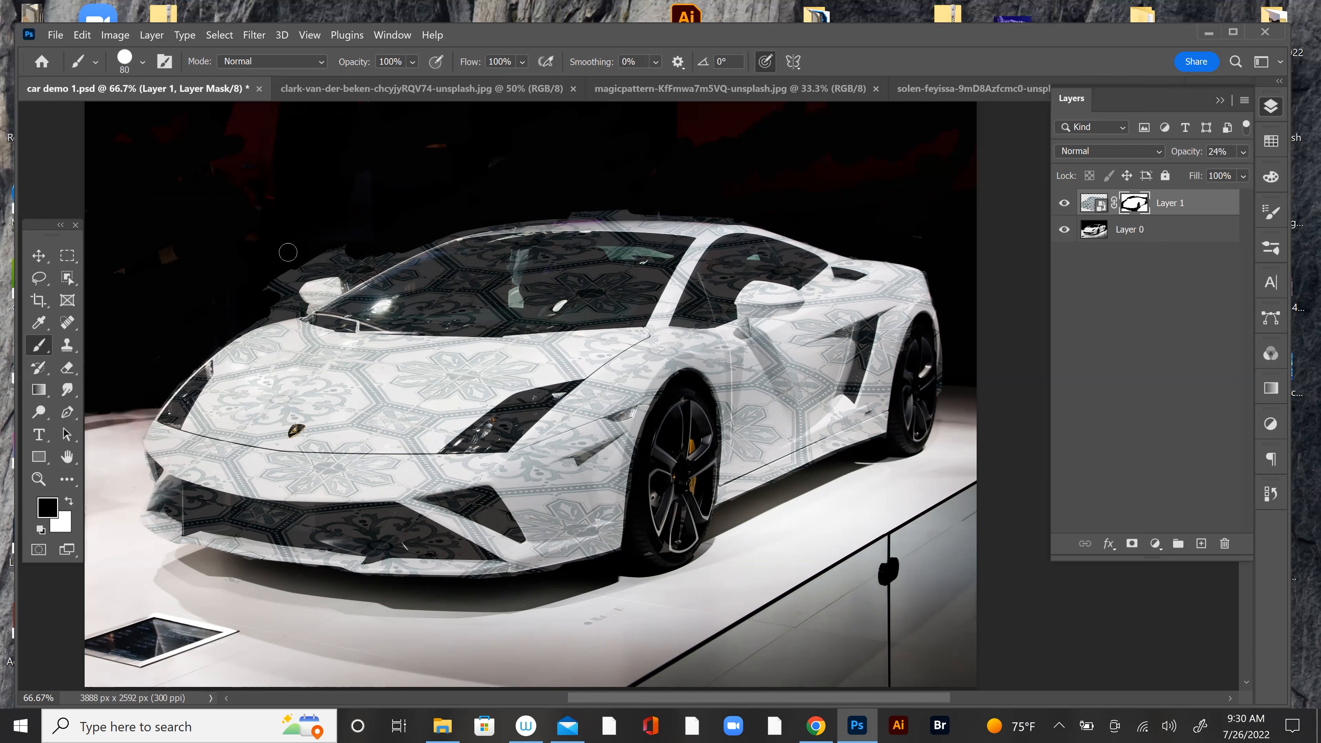
pyautogui.moveTo(343, 243)
pyautogui.mouseDown()
pyautogui.moveTo(292, 273)
pyautogui.moveTo(267, 300)
pyautogui.moveTo(281, 309)
pyautogui.moveTo(228, 323)
pyautogui.moveTo(294, 307)
pyautogui.moveTo(298, 250)
pyautogui.moveTo(283, 294)
pyautogui.moveTo(322, 255)
pyautogui.moveTo(361, 253)
pyautogui.moveTo(353, 270)
pyautogui.moveTo(444, 224)
pyautogui.moveTo(349, 275)
pyautogui.moveTo(454, 225)
pyautogui.moveTo(431, 235)
pyautogui.moveTo(792, 206)
pyautogui.mouseUp()
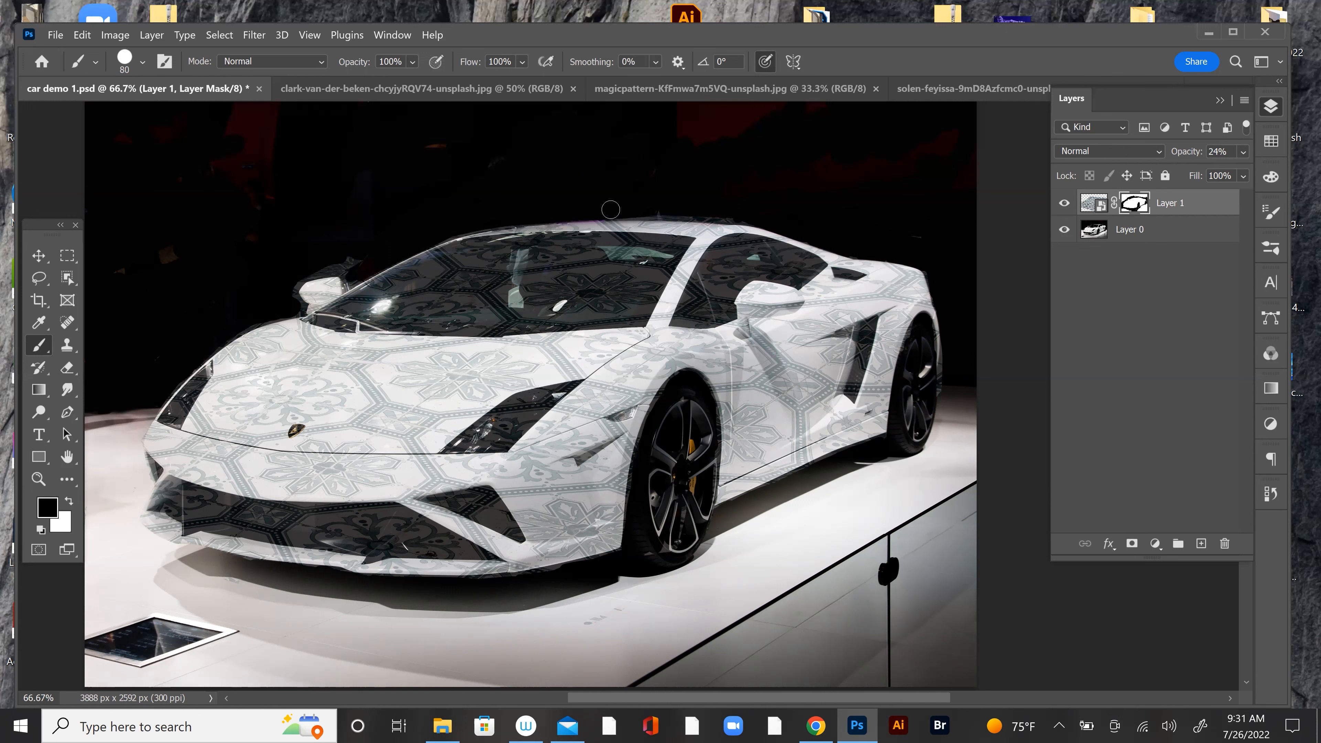
pyautogui.moveTo(641, 210)
pyautogui.mouseDown()
pyautogui.moveTo(708, 216)
pyautogui.moveTo(616, 217)
pyautogui.moveTo(780, 218)
pyautogui.mouseUp()
pyautogui.moveTo(358, 250)
pyautogui.mouseDown()
pyautogui.moveTo(269, 286)
pyautogui.moveTo(357, 251)
pyautogui.moveTo(286, 281)
pyautogui.moveTo(353, 267)
pyautogui.moveTo(310, 272)
pyautogui.moveTo(363, 234)
pyautogui.mouseUp()
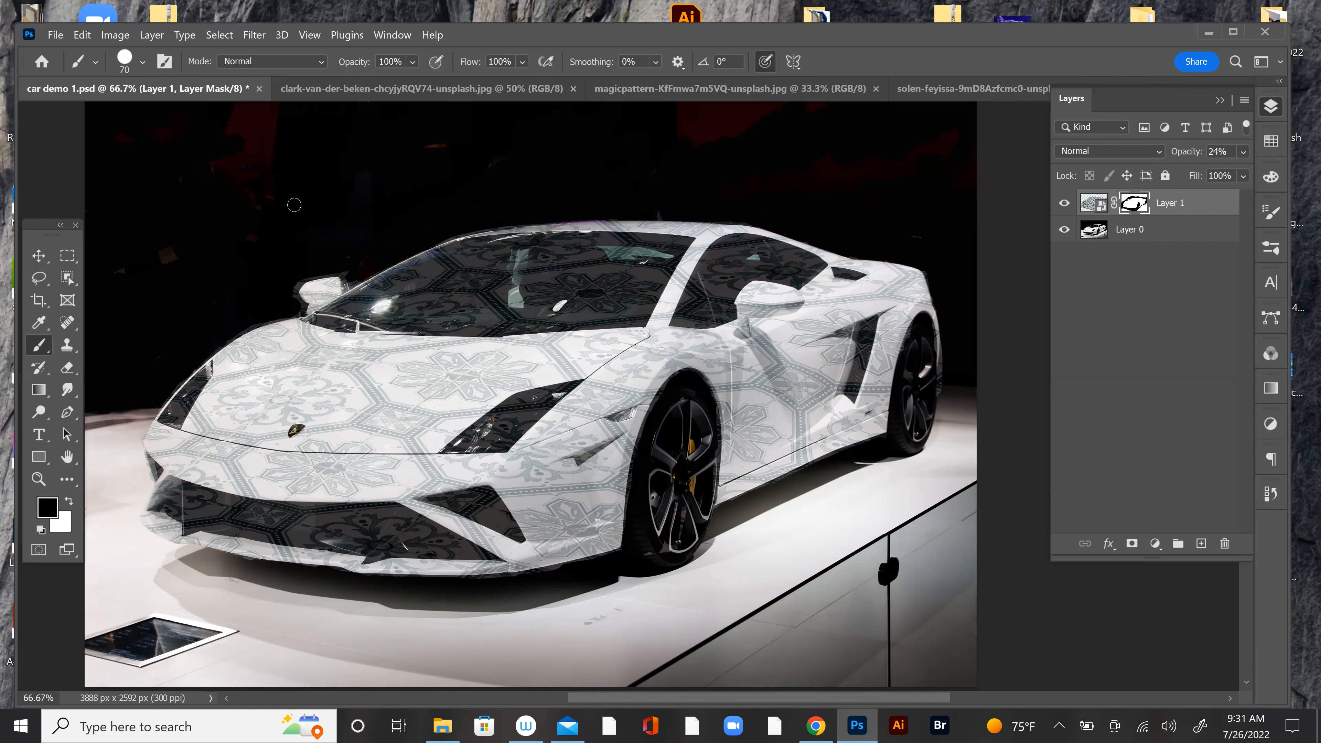
# Step: Reduce the brush to 35 px and paint the pattern out of the middle of the windshield
pyautogui.press('[')
pyautogui.moveTo(434, 284)
pyautogui.mouseDown()
pyautogui.moveTo(388, 304)
pyautogui.moveTo(515, 256)
pyautogui.moveTo(468, 295)
pyautogui.moveTo(586, 249)
pyautogui.moveTo(477, 314)
pyautogui.moveTo(570, 278)
pyautogui.moveTo(527, 312)
pyautogui.moveTo(572, 308)
pyautogui.moveTo(617, 248)
pyautogui.mouseUp()
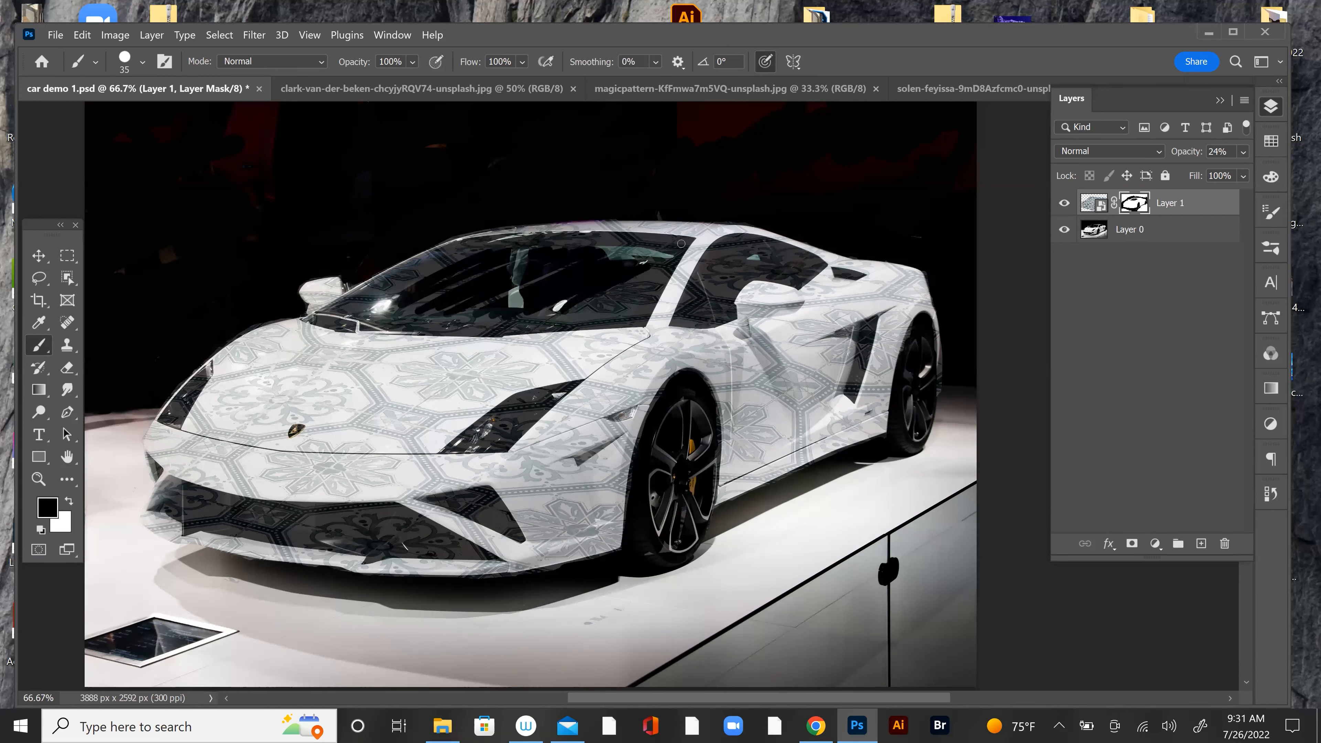
pyautogui.moveTo(647, 307); pyautogui.dragTo(670, 261)
pyautogui.moveTo(647, 313)
pyautogui.mouseDown()
pyautogui.moveTo(672, 261)
pyautogui.moveTo(458, 251)
pyautogui.mouseUp()
pyautogui.moveTo(426, 309)
pyautogui.mouseDown()
pyautogui.moveTo(406, 313)
pyautogui.moveTo(507, 324)
pyautogui.mouseUp()
# Step: Rotate the canvas view to about 108° and mask out the pattern along the windshield's roof edge
pyautogui.scroll(5, 542, 232)
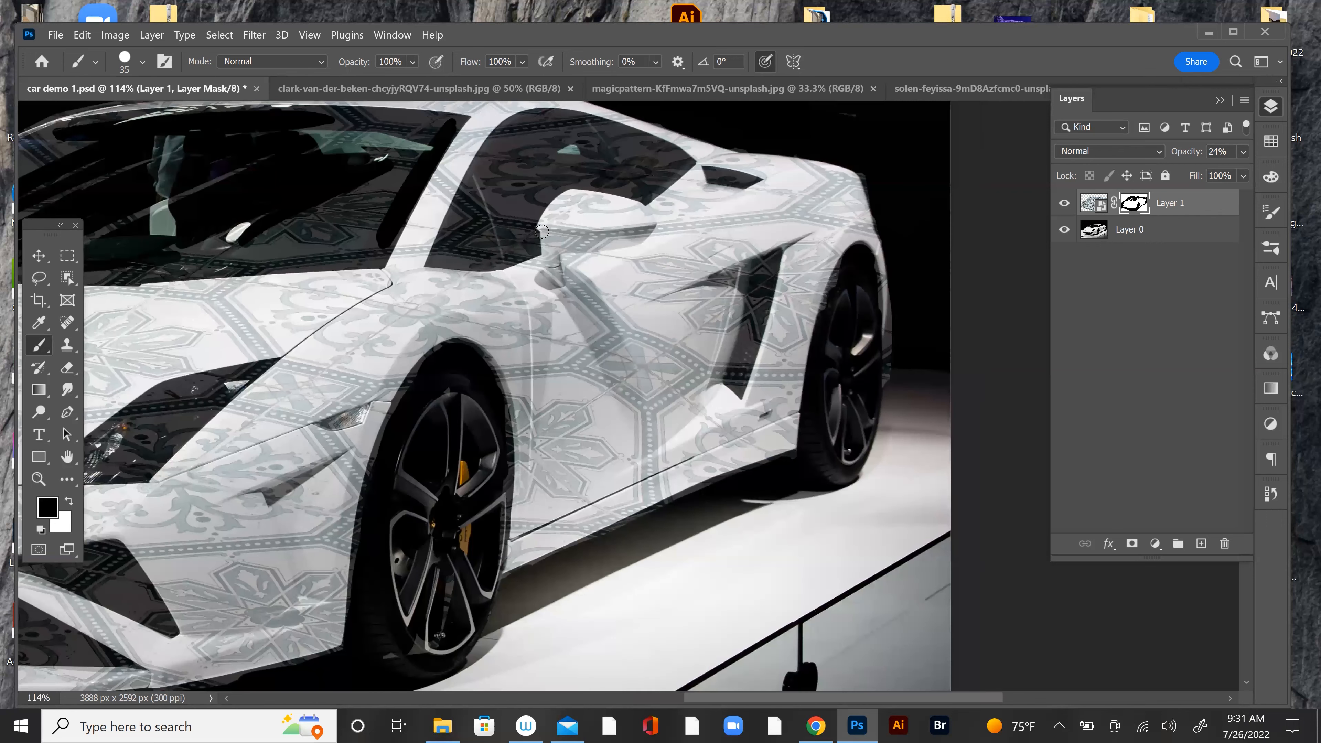
pyautogui.press('r')
pyautogui.moveTo(739, 493); pyautogui.dragTo(699, 543)
pyautogui.moveTo(828, 328); pyautogui.dragTo(630, 620)
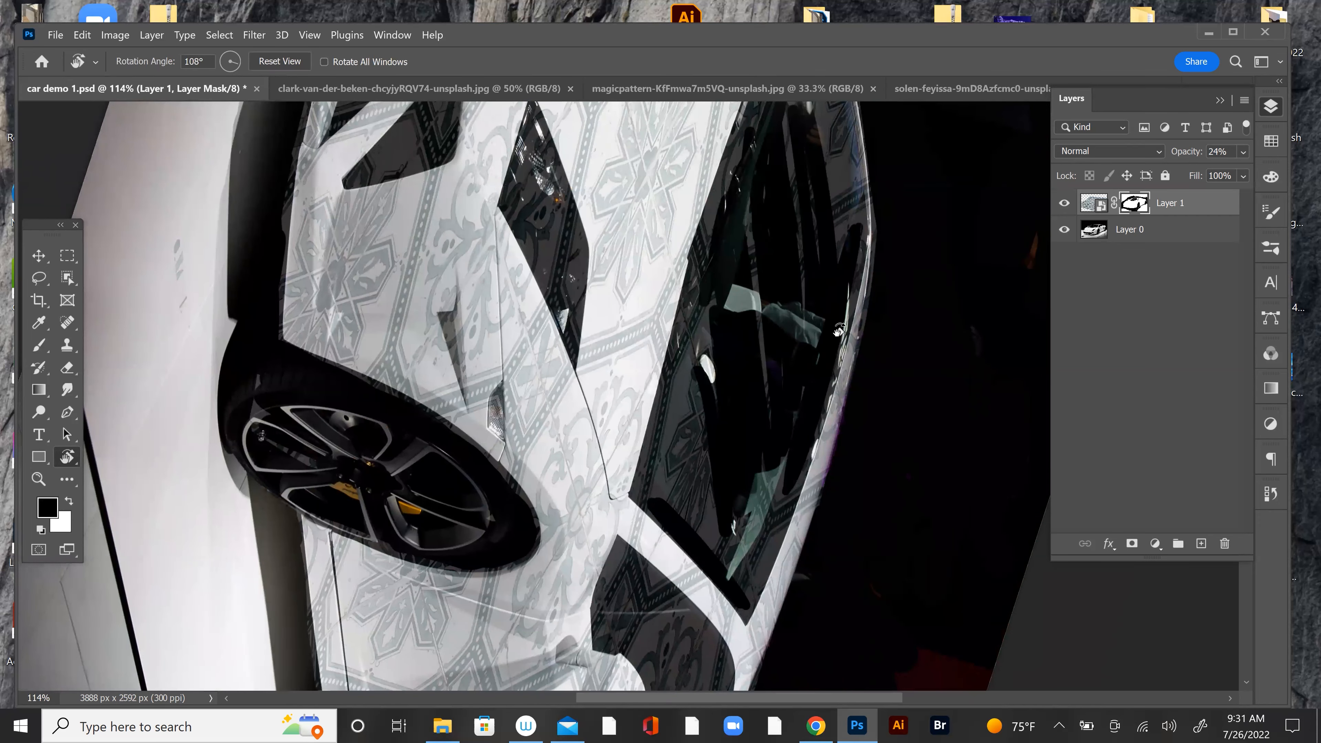
pyautogui.press('b')
pyautogui.moveTo(845, 174); pyautogui.dragTo(840, 261)
pyautogui.moveTo(820, 398)
pyautogui.mouseDown()
pyautogui.moveTo(744, 581)
pyautogui.moveTo(752, 538)
pyautogui.moveTo(776, 500)
pyautogui.moveTo(746, 599)
pyautogui.moveTo(780, 523)
pyautogui.mouseUp()
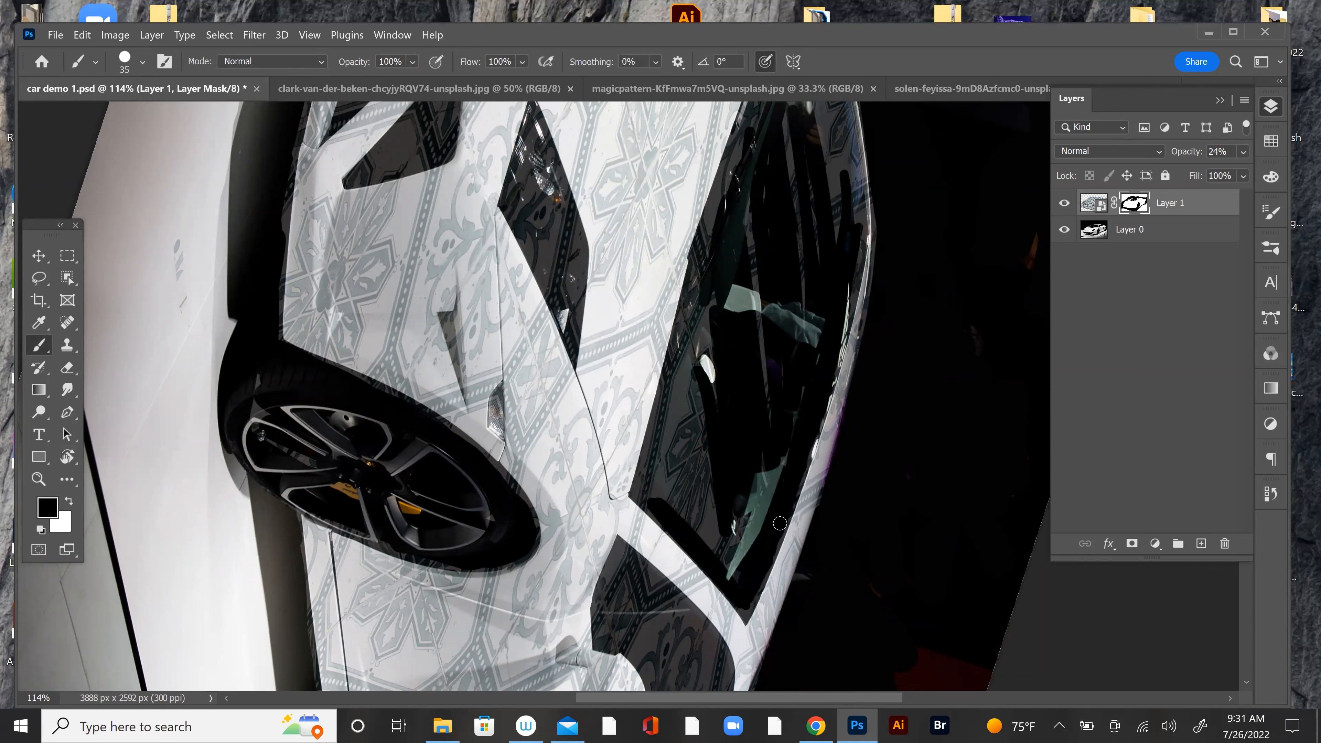
# Step: Paint the remaining pattern off the windshield between the hood edge and the near pillar
pyautogui.moveTo(660, 462)
pyautogui.mouseDown()
pyautogui.moveTo(702, 404)
pyautogui.moveTo(686, 468)
pyautogui.moveTo(709, 408)
pyautogui.moveTo(693, 540)
pyautogui.moveTo(721, 532)
pyautogui.moveTo(738, 442)
pyautogui.moveTo(755, 450)
pyautogui.moveTo(748, 547)
pyautogui.moveTo(715, 538)
pyautogui.moveTo(696, 395)
pyautogui.moveTo(658, 420)
pyautogui.moveTo(656, 511)
pyautogui.mouseUp()
pyautogui.moveTo(654, 448)
pyautogui.mouseDown()
pyautogui.moveTo(724, 287)
pyautogui.moveTo(709, 358)
pyautogui.moveTo(758, 391)
pyautogui.moveTo(792, 272)
pyautogui.moveTo(742, 528)
pyautogui.mouseUp()
pyautogui.moveTo(780, 462); pyautogui.dragTo(742, 505)
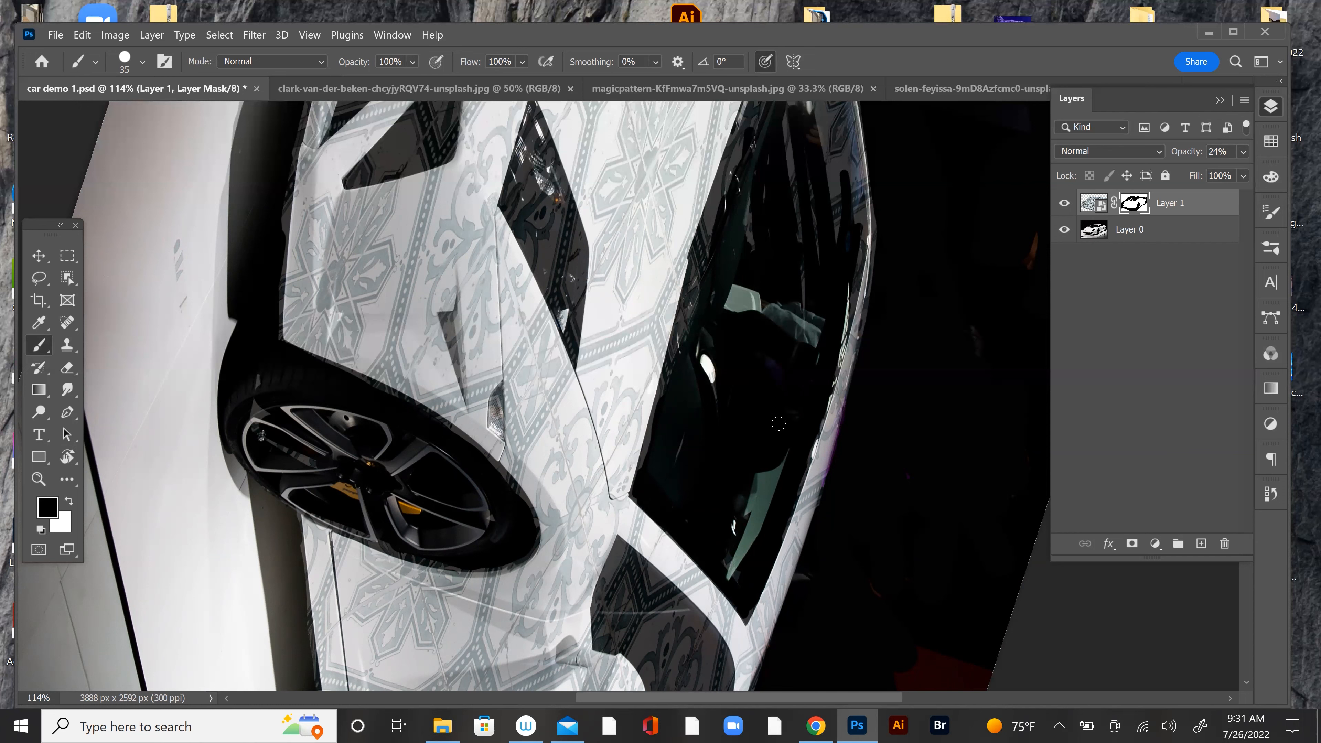
pyautogui.moveTo(798, 150)
pyautogui.mouseDown()
pyautogui.moveTo(755, 341)
pyautogui.moveTo(751, 243)
pyautogui.moveTo(736, 414)
pyautogui.mouseUp()
# Step: Mask out the pattern along the windshield's far pillar, near the far side mirror
pyautogui.moveTo(750, 259)
pyautogui.mouseDown()
pyautogui.moveTo(723, 303)
pyautogui.moveTo(681, 471)
pyautogui.moveTo(670, 461)
pyautogui.moveTo(685, 388)
pyautogui.moveTo(654, 541)
pyautogui.moveTo(657, 499)
pyautogui.moveTo(608, 661)
pyautogui.mouseUp()
pyautogui.moveTo(749, 391)
pyautogui.mouseDown()
pyautogui.moveTo(773, 455)
pyautogui.moveTo(752, 272)
pyautogui.moveTo(754, 266)
pyautogui.mouseUp()
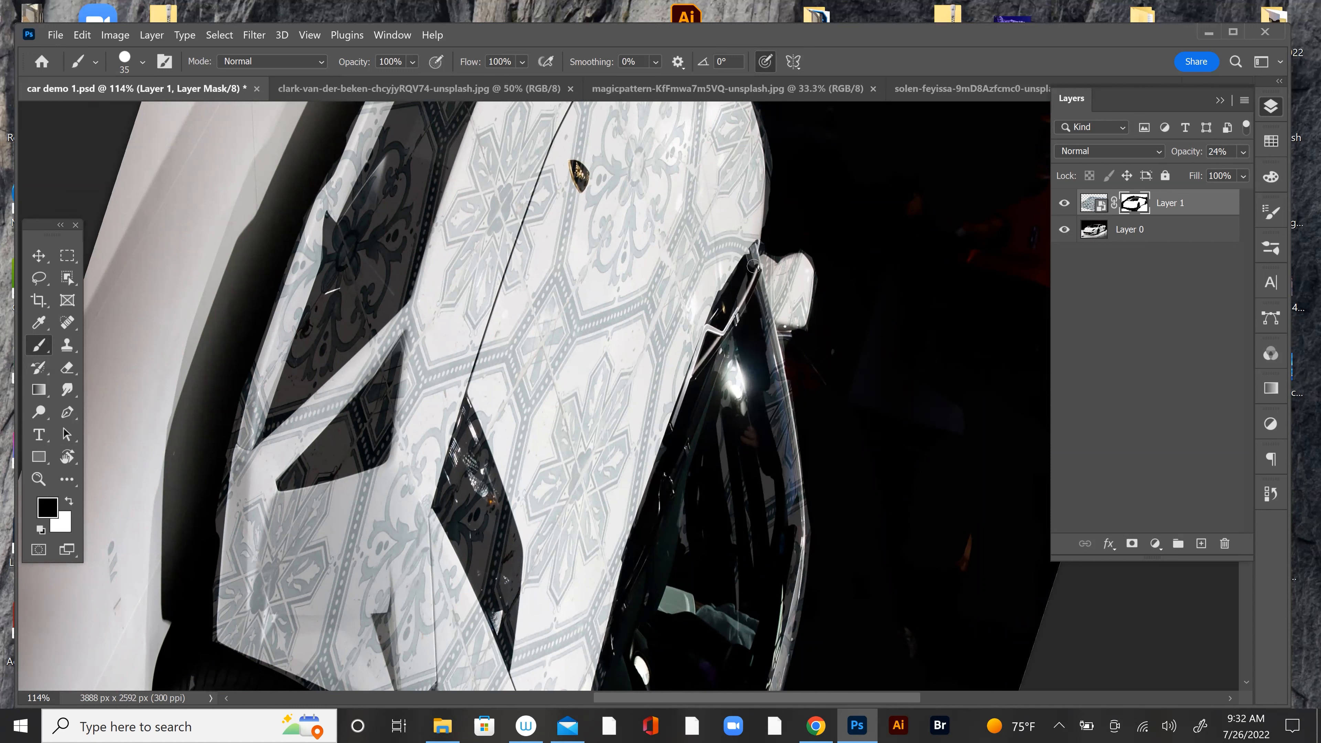
pyautogui.moveTo(772, 356)
pyautogui.mouseDown()
pyautogui.moveTo(780, 492)
pyautogui.moveTo(779, 387)
pyautogui.moveTo(798, 531)
pyautogui.moveTo(791, 491)
pyautogui.mouseUp()
pyautogui.moveTo(796, 550)
pyautogui.mouseDown()
pyautogui.moveTo(794, 574)
pyautogui.moveTo(763, 558)
pyautogui.moveTo(809, 362)
pyautogui.mouseUp()
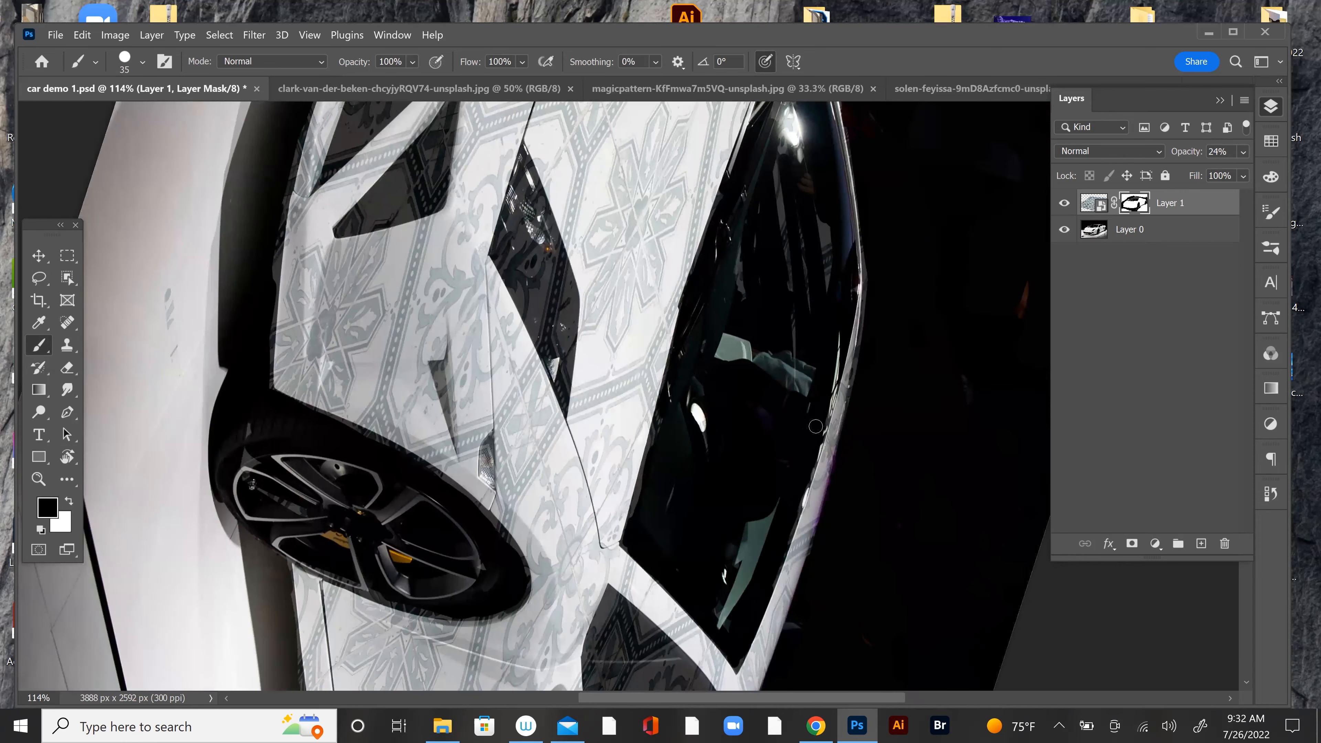
pyautogui.moveTo(656, 381); pyautogui.dragTo(737, 507)
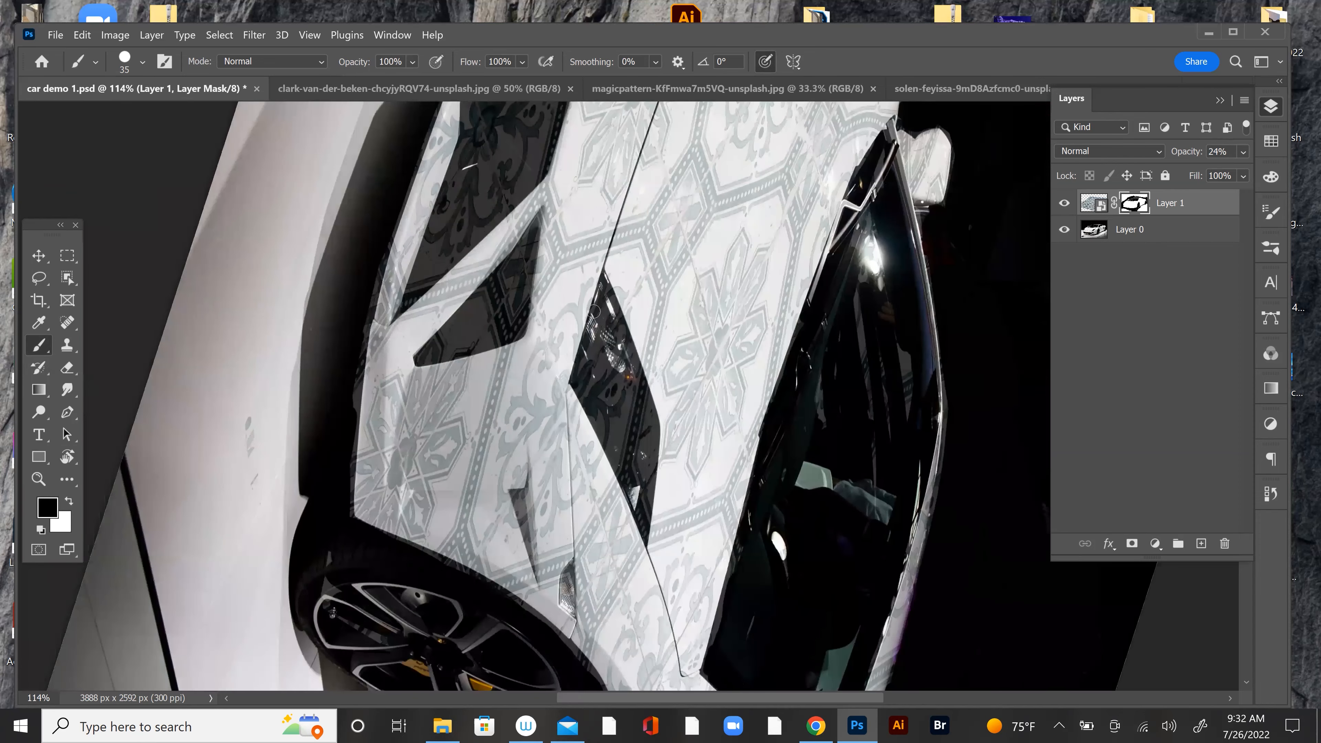
# Step: Paint the pattern out of the near and far headlights
pyautogui.moveTo(601, 314)
pyautogui.mouseDown()
pyautogui.moveTo(627, 426)
pyautogui.moveTo(603, 288)
pyautogui.moveTo(648, 431)
pyautogui.moveTo(646, 407)
pyautogui.moveTo(643, 508)
pyautogui.moveTo(585, 390)
pyautogui.moveTo(604, 306)
pyautogui.mouseUp()
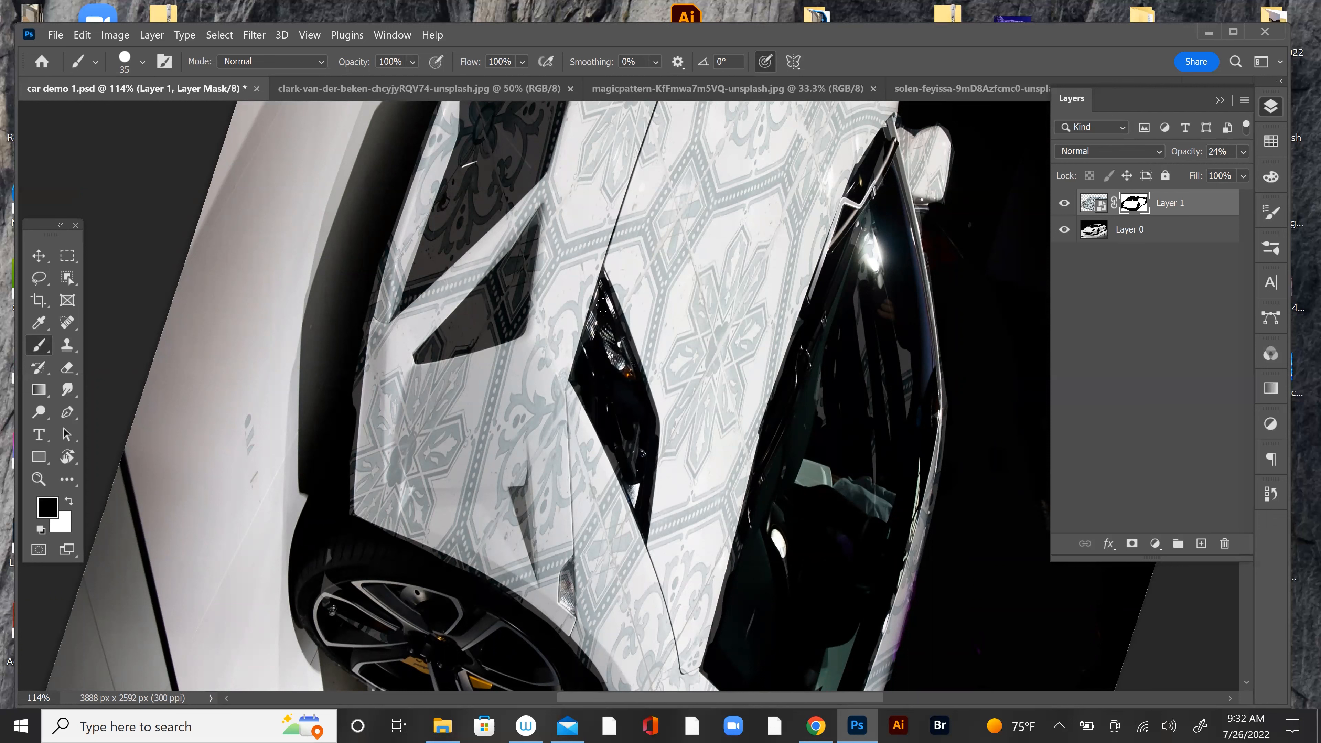
pyautogui.moveTo(622, 419)
pyautogui.mouseDown()
pyautogui.moveTo(631, 458)
pyautogui.moveTo(632, 426)
pyautogui.moveTo(610, 443)
pyautogui.moveTo(627, 479)
pyautogui.moveTo(608, 442)
pyautogui.moveTo(633, 490)
pyautogui.mouseUp()
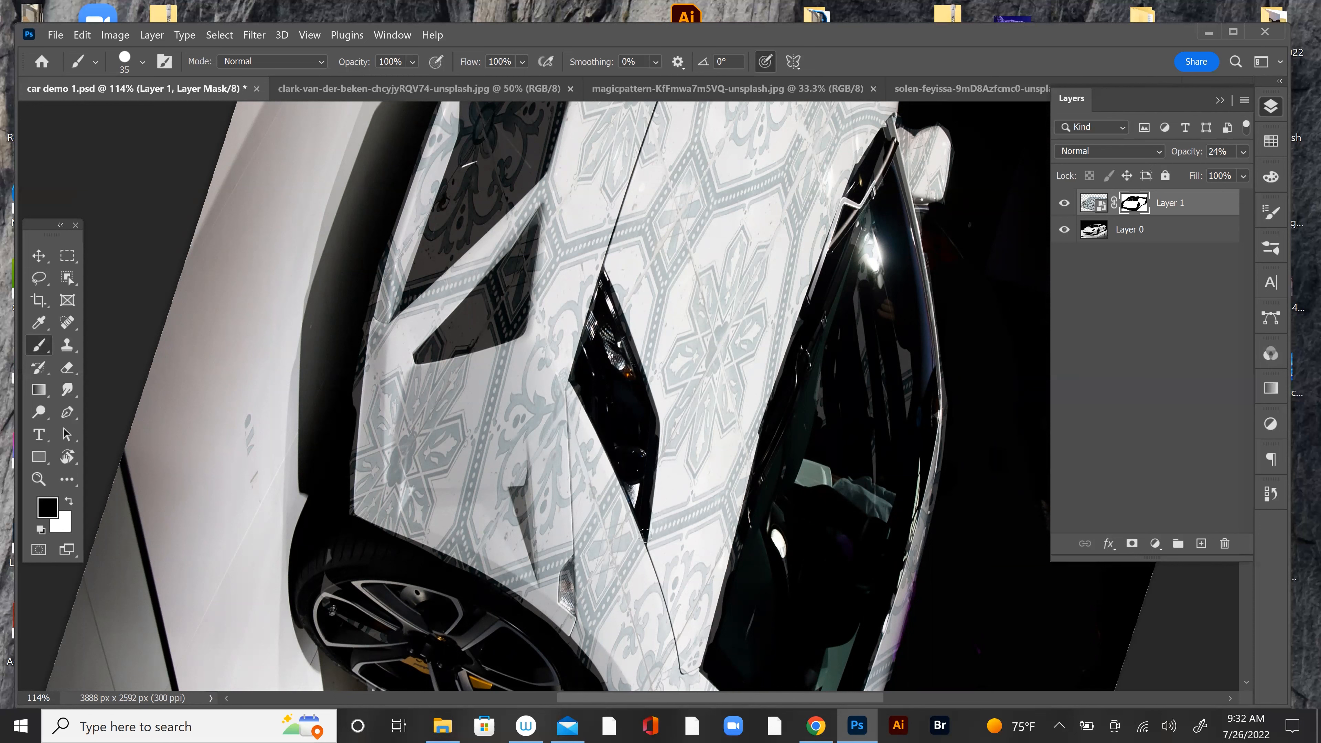
pyautogui.moveTo(656, 307)
pyautogui.mouseDown()
pyautogui.moveTo(685, 518)
pyautogui.moveTo(628, 542)
pyautogui.mouseUp()
pyautogui.scroll(5, 729, 364)
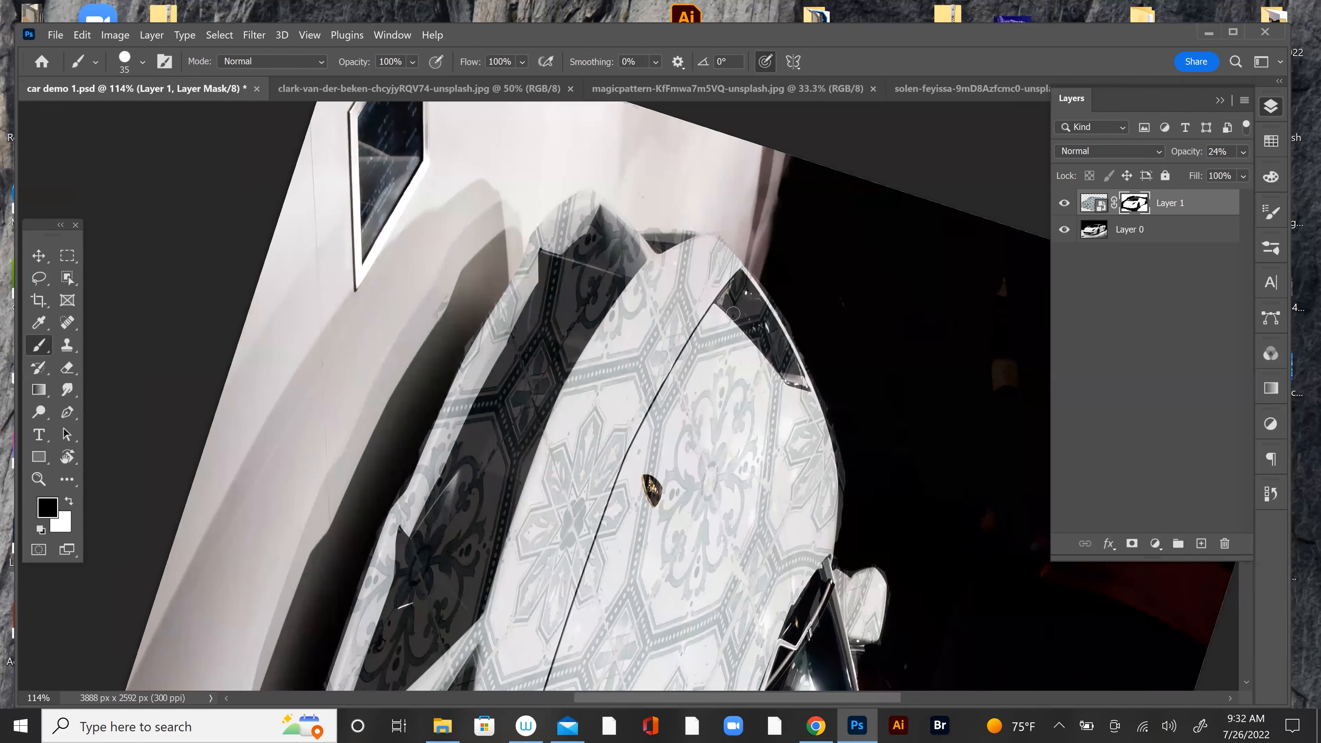
pyautogui.moveTo(722, 299)
pyautogui.mouseDown()
pyautogui.moveTo(758, 324)
pyautogui.moveTo(743, 280)
pyautogui.moveTo(721, 301)
pyautogui.mouseUp()
pyautogui.moveTo(774, 346); pyautogui.dragTo(794, 369)
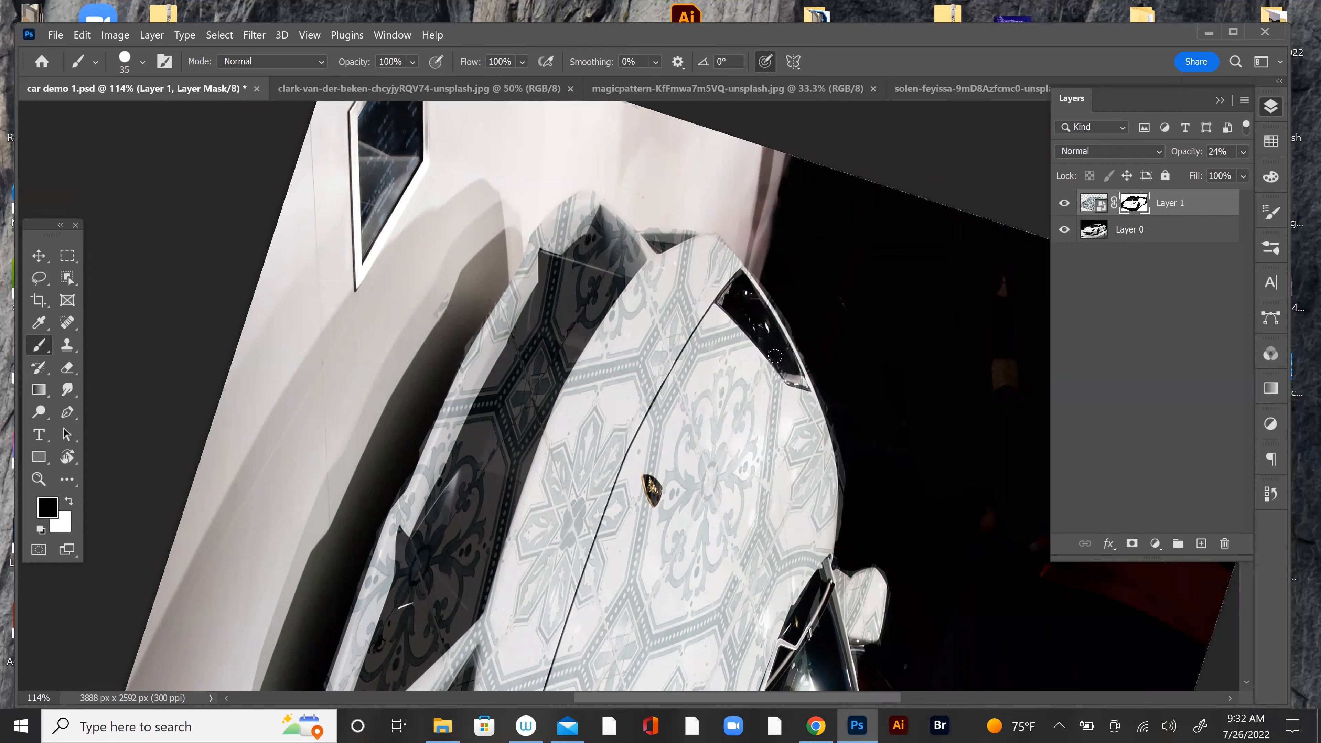
# Step: Mask out the pattern inside the front grille, from its middle to its far end
pyautogui.moveTo(776, 254)
pyautogui.mouseDown()
pyautogui.moveTo(924, 138)
pyautogui.moveTo(923, 151)
pyautogui.mouseUp()
pyautogui.moveTo(689, 222)
pyautogui.mouseDown()
pyautogui.moveTo(685, 256)
pyautogui.moveTo(619, 404)
pyautogui.moveTo(647, 356)
pyautogui.moveTo(634, 408)
pyautogui.moveTo(684, 316)
pyautogui.moveTo(671, 363)
pyautogui.moveTo(635, 375)
pyautogui.moveTo(588, 434)
pyautogui.moveTo(662, 252)
pyautogui.moveTo(673, 279)
pyautogui.moveTo(760, 169)
pyautogui.moveTo(712, 245)
pyautogui.mouseUp()
pyautogui.moveTo(698, 308); pyautogui.dragTo(692, 399)
pyautogui.moveTo(705, 257)
pyautogui.mouseDown()
pyautogui.moveTo(674, 308)
pyautogui.moveTo(723, 236)
pyautogui.moveTo(736, 262)
pyautogui.moveTo(710, 232)
pyautogui.moveTo(748, 205)
pyautogui.moveTo(777, 238)
pyautogui.moveTo(771, 257)
pyautogui.moveTo(780, 240)
pyautogui.moveTo(766, 256)
pyautogui.moveTo(744, 214)
pyautogui.moveTo(748, 244)
pyautogui.mouseUp()
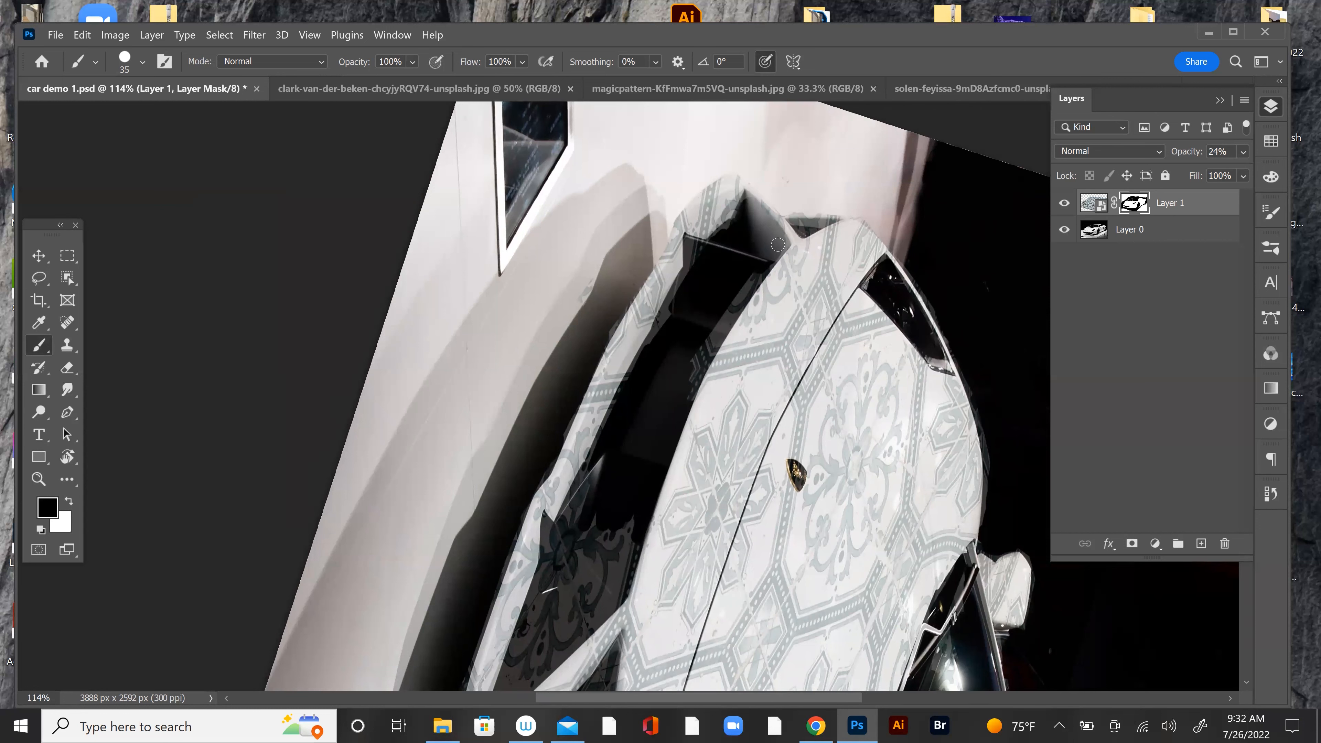
pyautogui.moveTo(701, 351)
pyautogui.mouseDown()
pyautogui.moveTo(690, 384)
pyautogui.moveTo(743, 289)
pyautogui.moveTo(692, 364)
pyautogui.moveTo(711, 264)
pyautogui.moveTo(691, 271)
pyautogui.moveTo(688, 240)
pyautogui.moveTo(713, 258)
pyautogui.moveTo(685, 276)
pyautogui.moveTo(654, 345)
pyautogui.moveTo(661, 316)
pyautogui.moveTo(647, 368)
pyautogui.mouseUp()
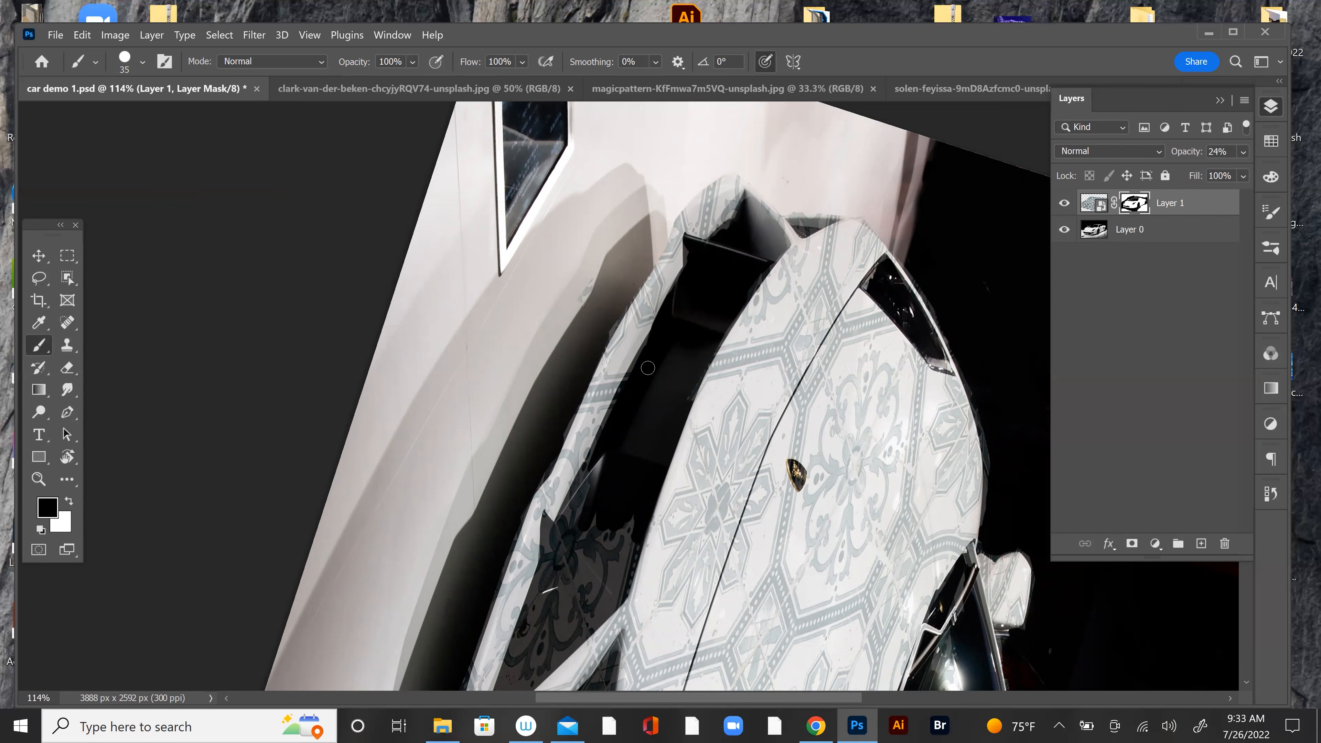
# Step: Paint the pattern out of the grille's near end and the triangular bumper intake beside it
pyautogui.moveTo(734, 221)
pyautogui.mouseDown()
pyautogui.moveTo(773, 42)
pyautogui.moveTo(802, 68)
pyautogui.mouseUp()
pyautogui.moveTo(633, 394); pyautogui.dragTo(663, 325)
pyautogui.moveTo(626, 391)
pyautogui.mouseDown()
pyautogui.moveTo(653, 416)
pyautogui.moveTo(644, 470)
pyautogui.moveTo(694, 377)
pyautogui.moveTo(676, 453)
pyautogui.moveTo(692, 409)
pyautogui.mouseUp()
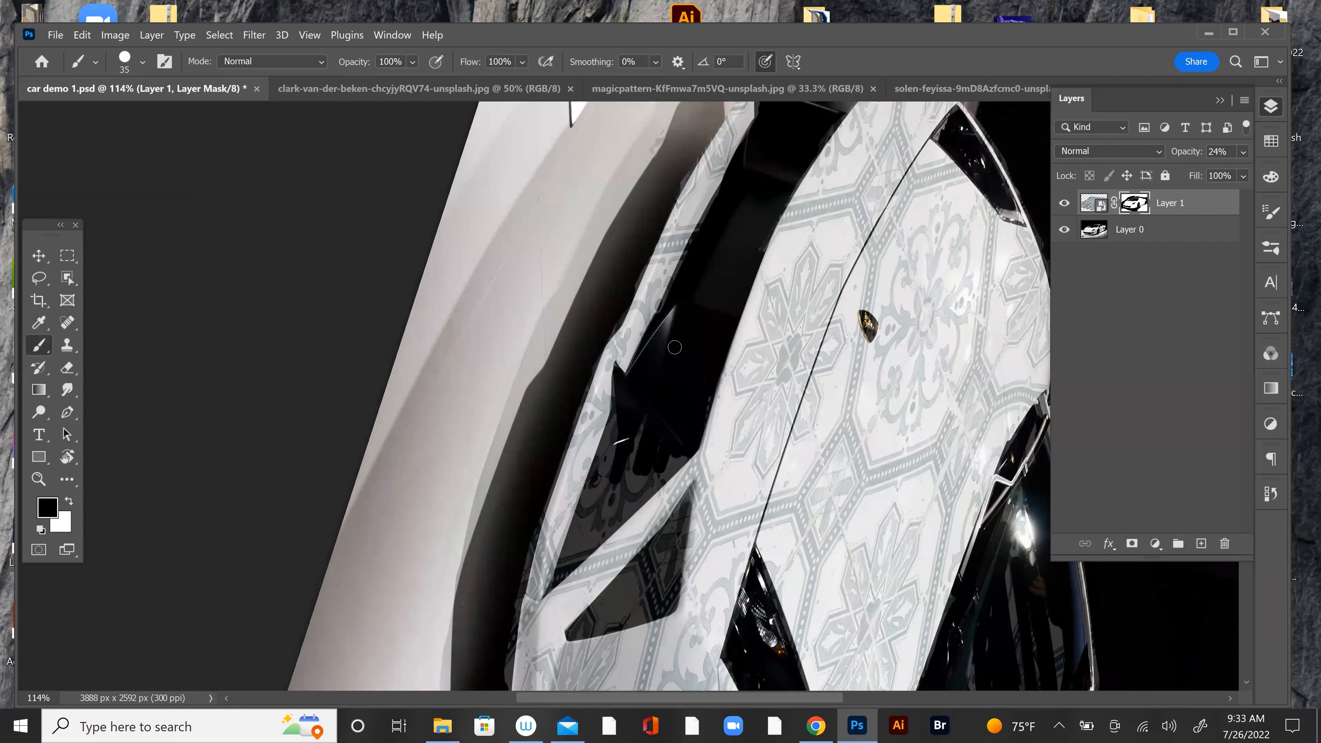
pyautogui.moveTo(561, 572)
pyautogui.mouseDown()
pyautogui.moveTo(676, 467)
pyautogui.moveTo(610, 502)
pyautogui.moveTo(639, 433)
pyautogui.moveTo(598, 497)
pyautogui.moveTo(614, 427)
pyautogui.moveTo(561, 568)
pyautogui.moveTo(585, 546)
pyautogui.moveTo(685, 303)
pyautogui.mouseUp()
pyautogui.moveTo(612, 380)
pyautogui.mouseDown()
pyautogui.moveTo(684, 324)
pyautogui.moveTo(638, 360)
pyautogui.moveTo(684, 319)
pyautogui.moveTo(672, 323)
pyautogui.moveTo(725, 249)
pyautogui.moveTo(699, 332)
pyautogui.moveTo(709, 345)
pyautogui.moveTo(625, 382)
pyautogui.moveTo(679, 335)
pyautogui.moveTo(681, 353)
pyautogui.moveTo(694, 322)
pyautogui.mouseUp()
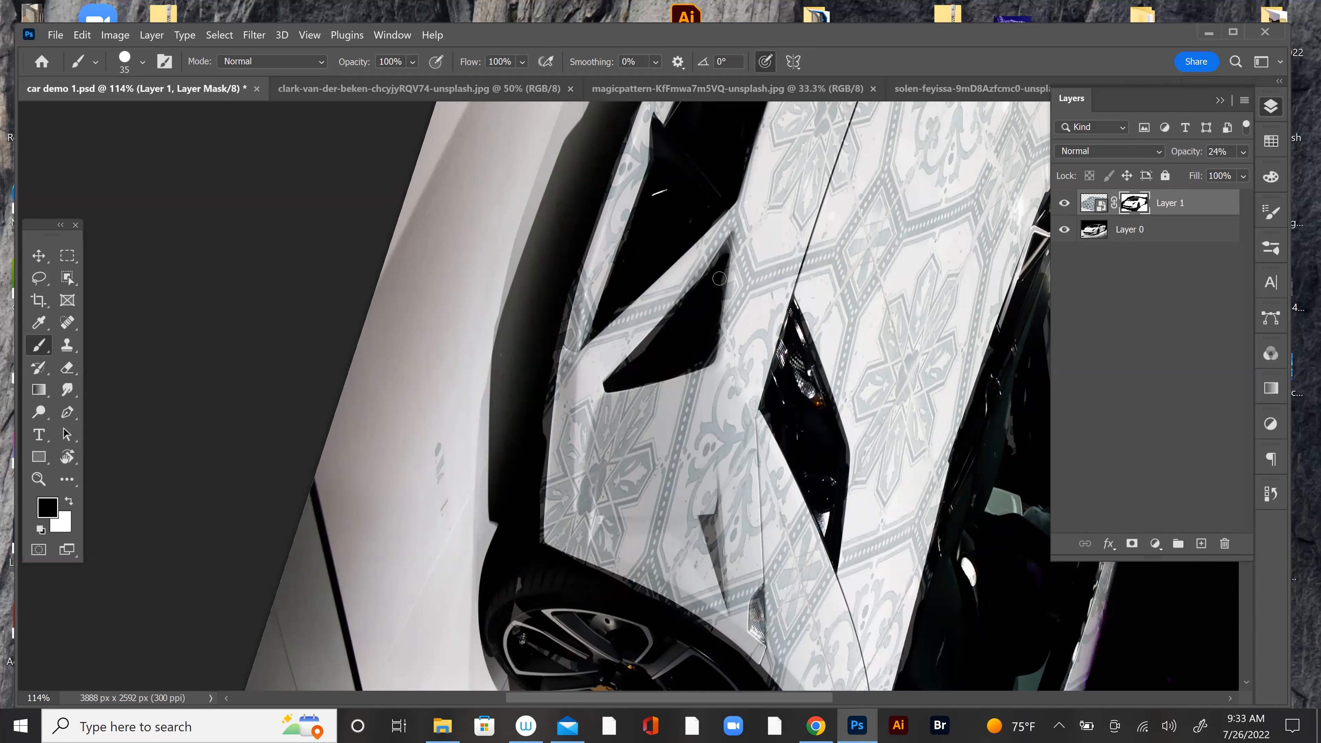
pyautogui.moveTo(718, 274)
pyautogui.mouseDown()
pyautogui.moveTo(619, 376)
pyautogui.moveTo(634, 354)
pyautogui.mouseUp()
pyautogui.moveTo(849, 432); pyautogui.dragTo(854, 221)
pyautogui.moveTo(716, 284); pyautogui.dragTo(721, 294)
pyautogui.moveTo(766, 368); pyautogui.dragTo(768, 367)
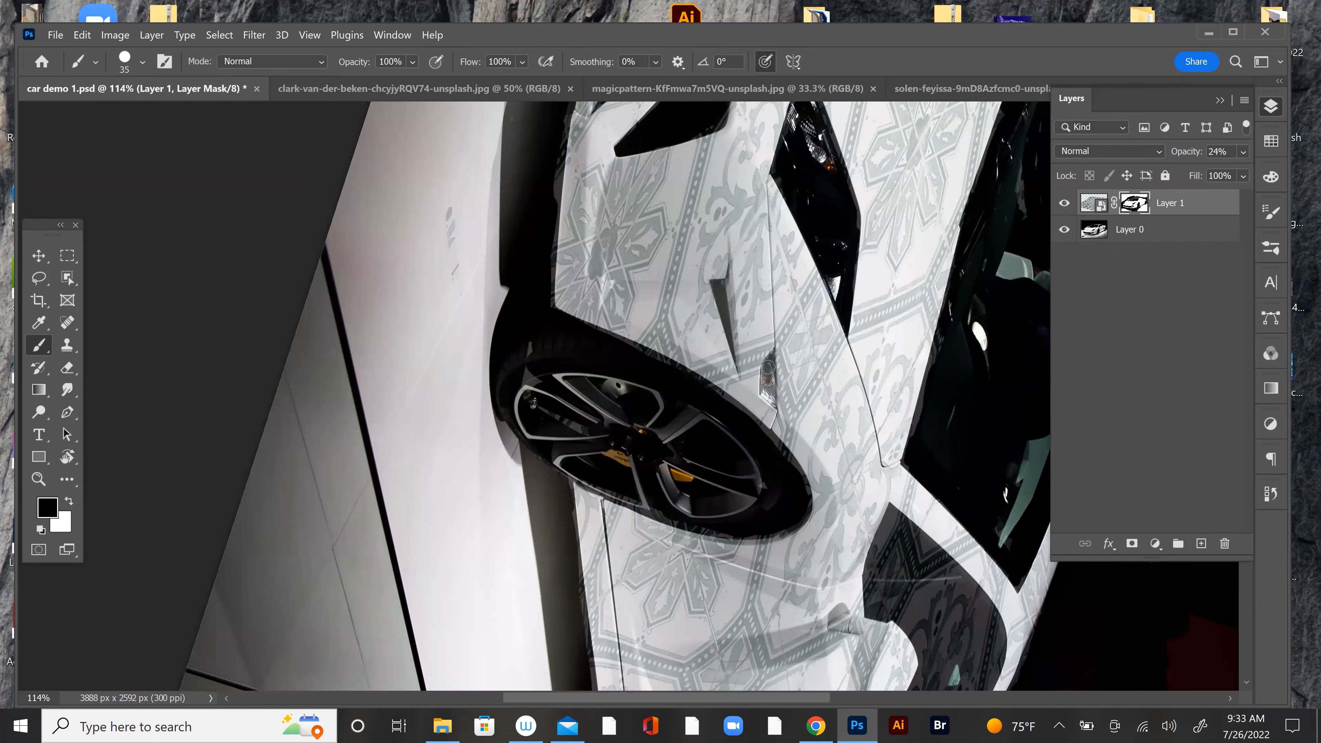
# Step: Mask out the pattern on the side window's glass, around the near mirror
pyautogui.moveTo(901, 421)
pyautogui.mouseDown()
pyautogui.moveTo(894, 331)
pyautogui.moveTo(757, 237)
pyautogui.moveTo(738, 292)
pyautogui.moveTo(762, 217)
pyautogui.moveTo(861, 334)
pyautogui.moveTo(861, 316)
pyautogui.mouseUp()
pyautogui.moveTo(829, 409)
pyautogui.mouseDown()
pyautogui.moveTo(803, 437)
pyautogui.moveTo(833, 359)
pyautogui.moveTo(785, 355)
pyautogui.moveTo(768, 396)
pyautogui.mouseUp()
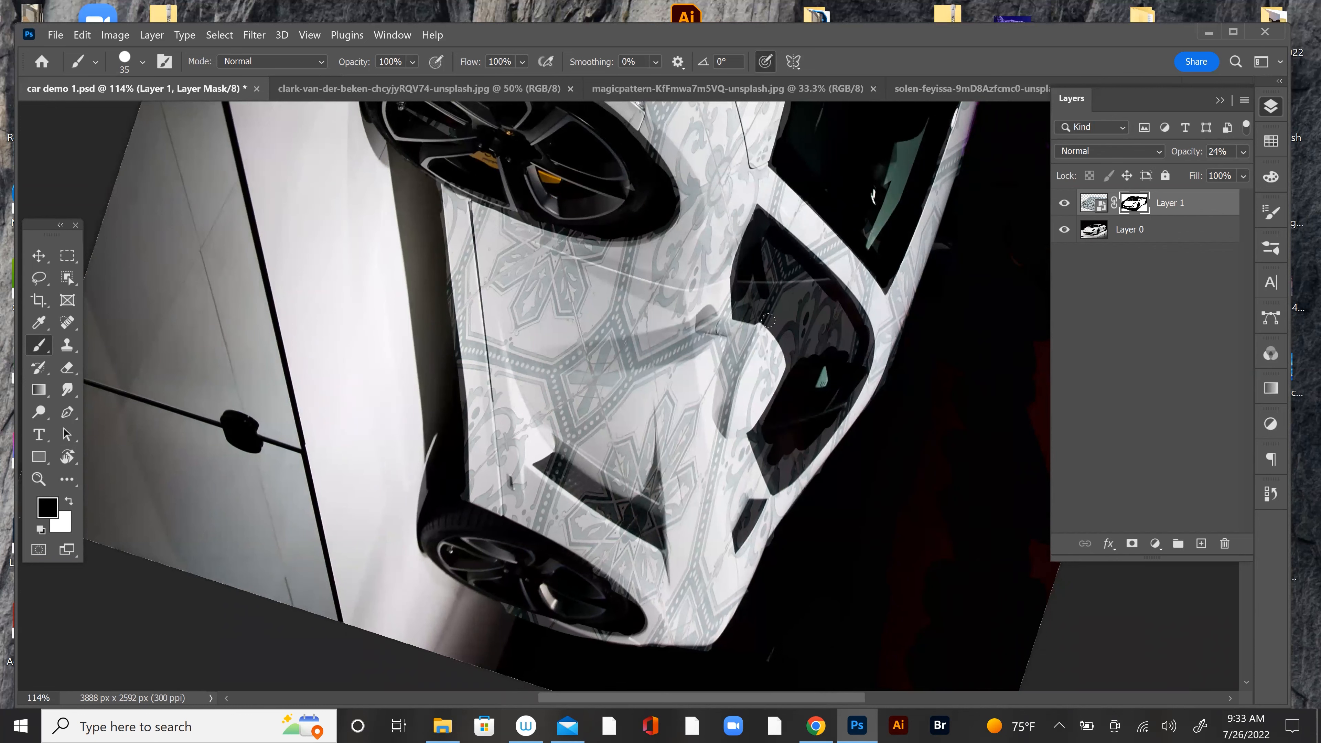
pyautogui.moveTo(768, 317)
pyautogui.mouseDown()
pyautogui.moveTo(797, 375)
pyautogui.moveTo(749, 302)
pyautogui.moveTo(743, 316)
pyautogui.moveTo(752, 259)
pyautogui.moveTo(744, 314)
pyautogui.moveTo(769, 252)
pyautogui.moveTo(764, 300)
pyautogui.moveTo(776, 281)
pyautogui.moveTo(792, 329)
pyautogui.moveTo(762, 319)
pyautogui.moveTo(778, 275)
pyautogui.moveTo(799, 313)
pyautogui.moveTo(778, 254)
pyautogui.moveTo(830, 331)
pyautogui.moveTo(808, 254)
pyautogui.moveTo(862, 361)
pyautogui.moveTo(832, 353)
pyautogui.moveTo(789, 301)
pyautogui.moveTo(800, 372)
pyautogui.mouseUp()
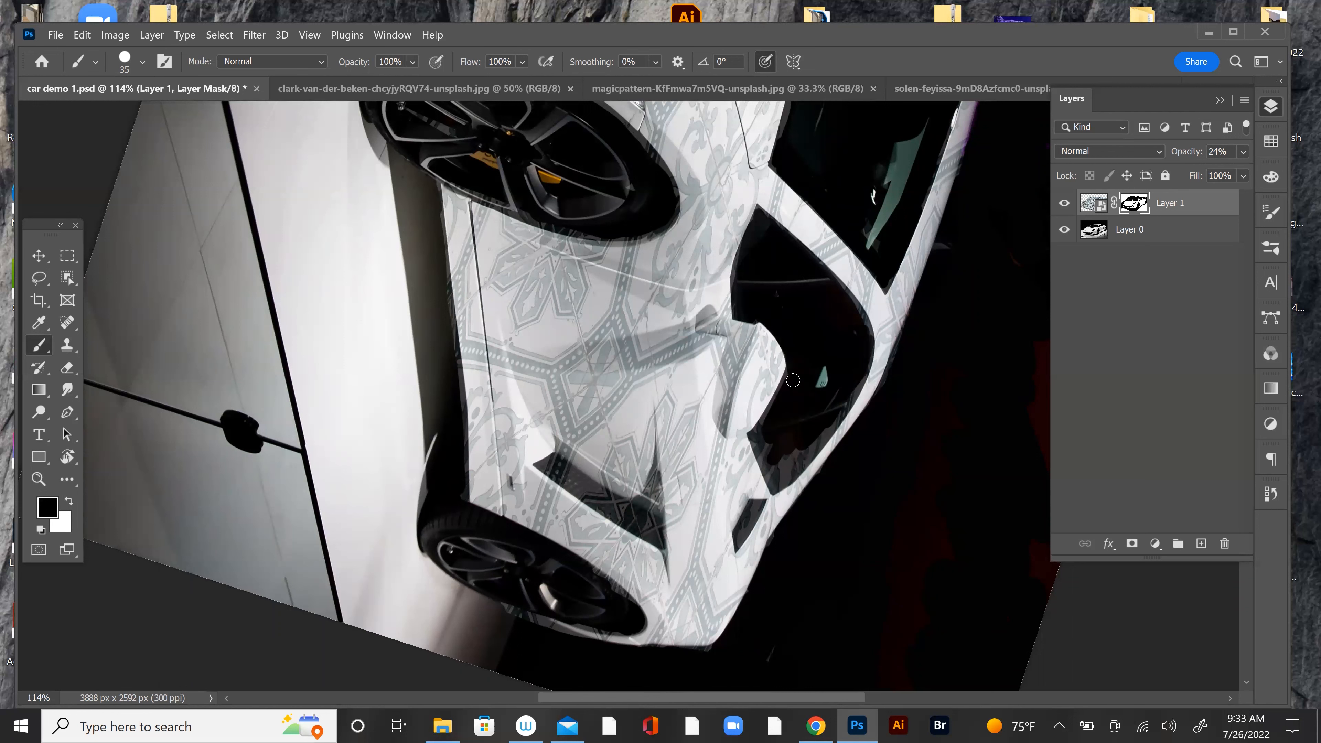
pyautogui.moveTo(769, 448)
pyautogui.mouseDown()
pyautogui.moveTo(770, 482)
pyautogui.moveTo(816, 433)
pyautogui.moveTo(793, 470)
pyautogui.moveTo(778, 482)
pyautogui.moveTo(861, 375)
pyautogui.mouseUp()
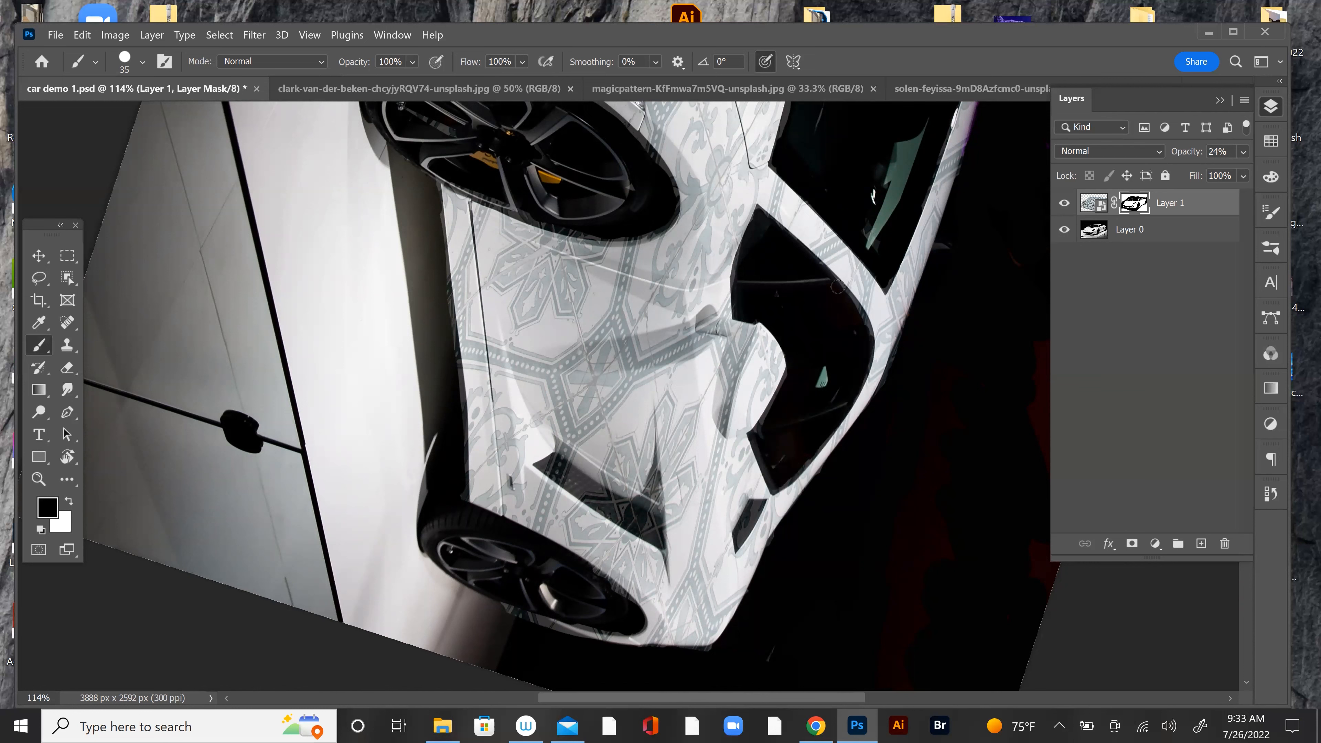
pyautogui.moveTo(838, 288)
pyautogui.mouseDown()
pyautogui.moveTo(858, 318)
pyautogui.moveTo(812, 264)
pyautogui.mouseUp()
pyautogui.moveTo(827, 400)
pyautogui.mouseDown()
pyautogui.moveTo(776, 448)
pyautogui.moveTo(790, 465)
pyautogui.mouseUp()
# Step: Paint the pattern out of the small vent behind the side window and the air intake behind the door
pyautogui.moveTo(752, 506)
pyautogui.mouseDown()
pyautogui.moveTo(739, 529)
pyautogui.moveTo(753, 513)
pyautogui.mouseUp()
pyautogui.moveTo(563, 475)
pyautogui.mouseDown()
pyautogui.moveTo(624, 513)
pyautogui.moveTo(559, 449)
pyautogui.moveTo(559, 480)
pyautogui.mouseUp()
pyautogui.moveTo(652, 543)
pyautogui.mouseDown()
pyautogui.moveTo(656, 523)
pyautogui.moveTo(620, 512)
pyautogui.mouseUp()
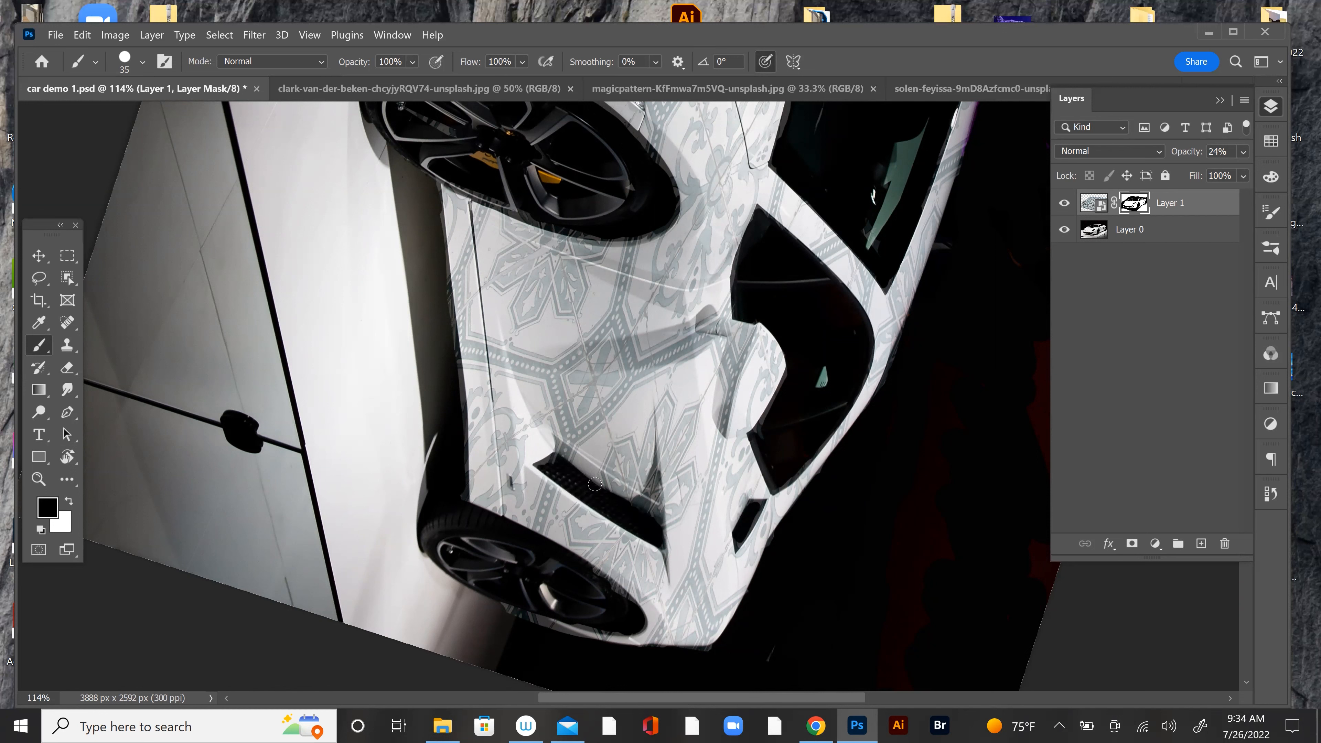
# Step: Reset the canvas rotation and save the car document
pyautogui.press('Escape')
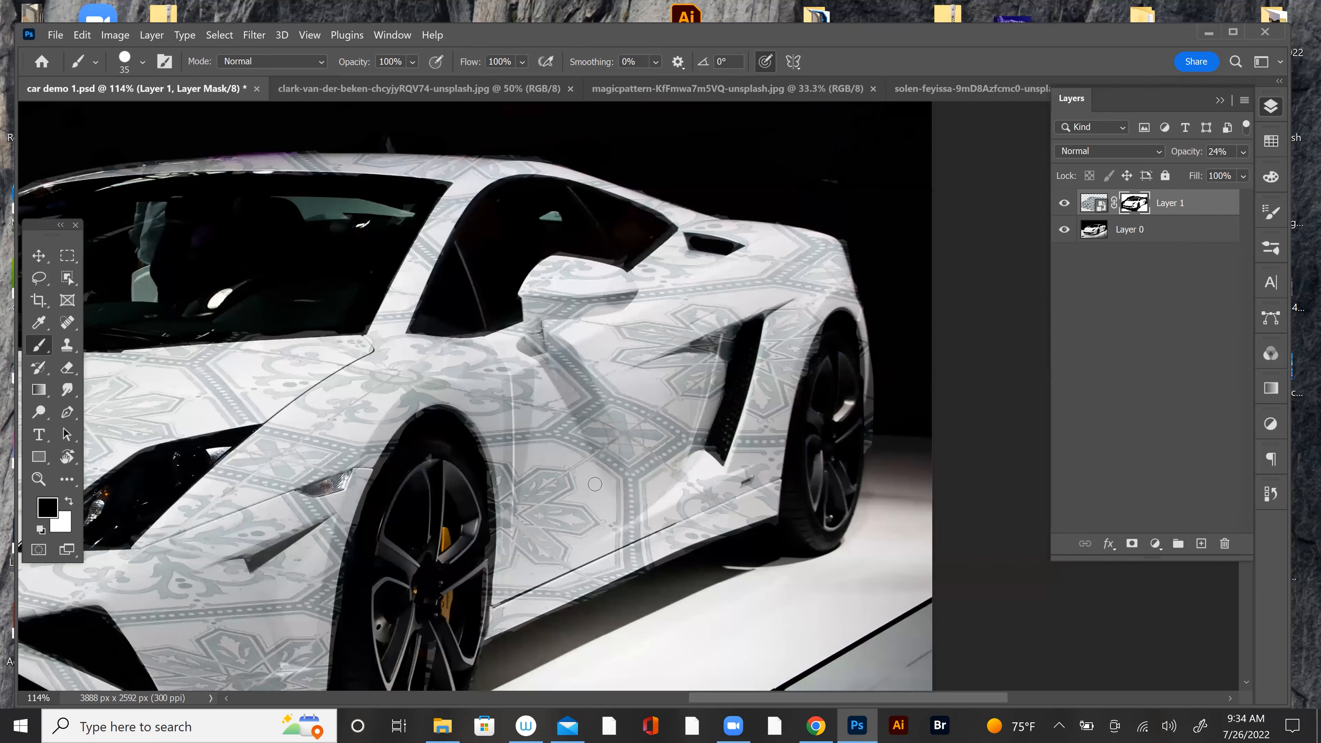
pyautogui.hotkey('ctrl', 's')
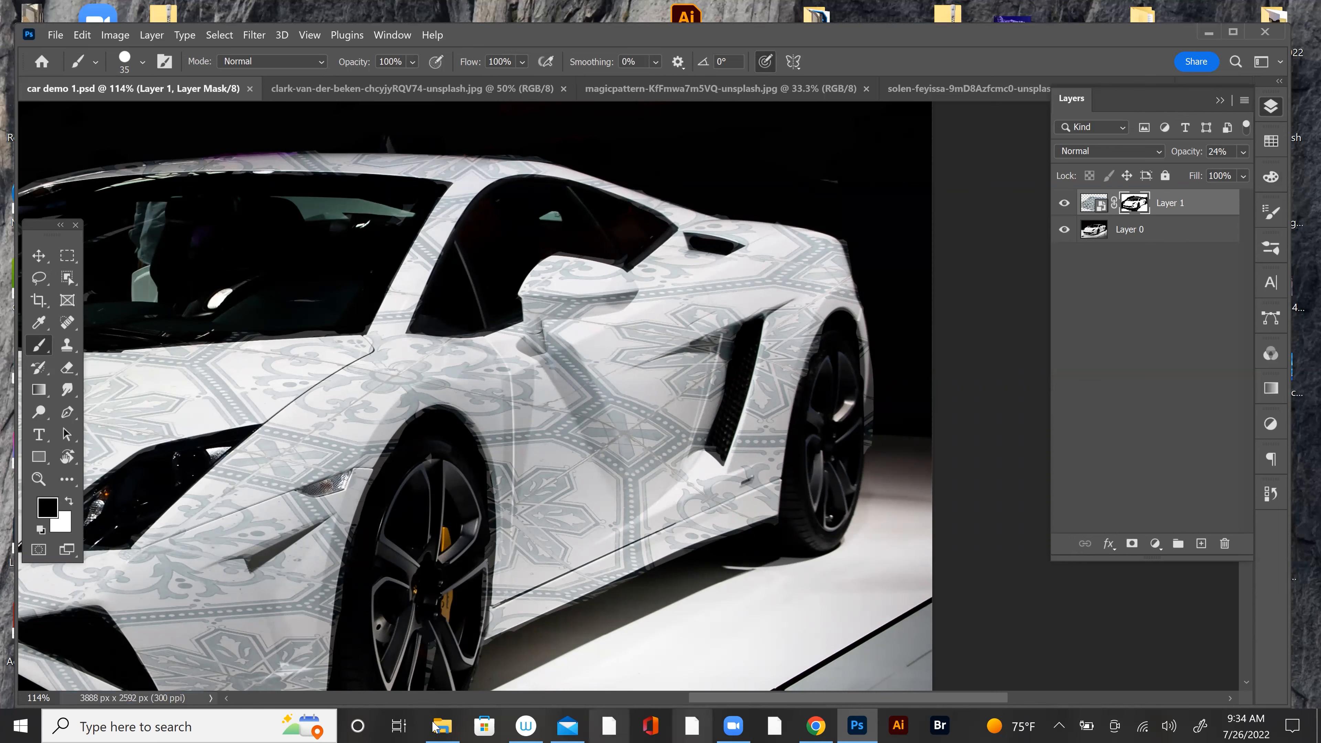
pyautogui.click(332, 728)
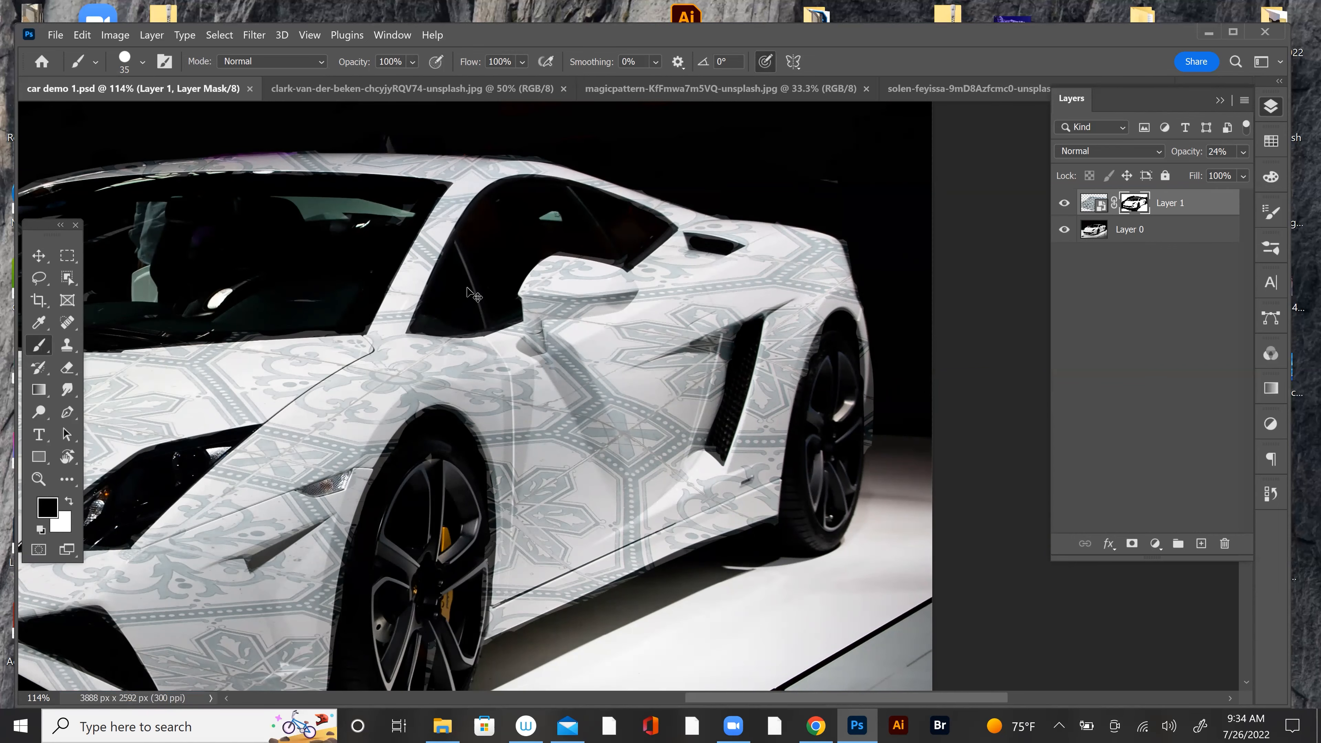
pyautogui.hotkey('ctrl', '-')
pyautogui.hotkey('ctrl', '-')
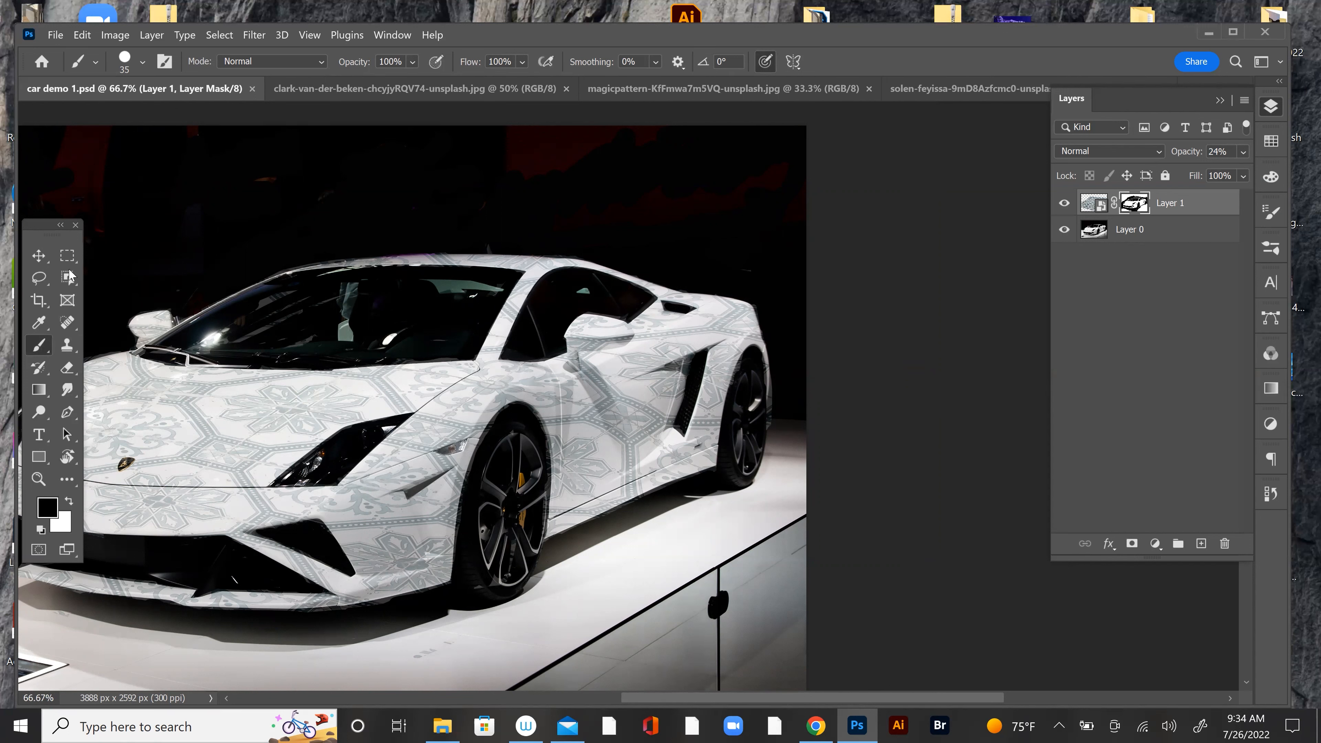
# Step: Switch to the blue geometric magicpattern image with the Move tool active and undock it as a floating window
pyautogui.click(39, 256)
pyautogui.moveTo(407, 241); pyautogui.dragTo(548, 244)
pyautogui.press('ctrl')
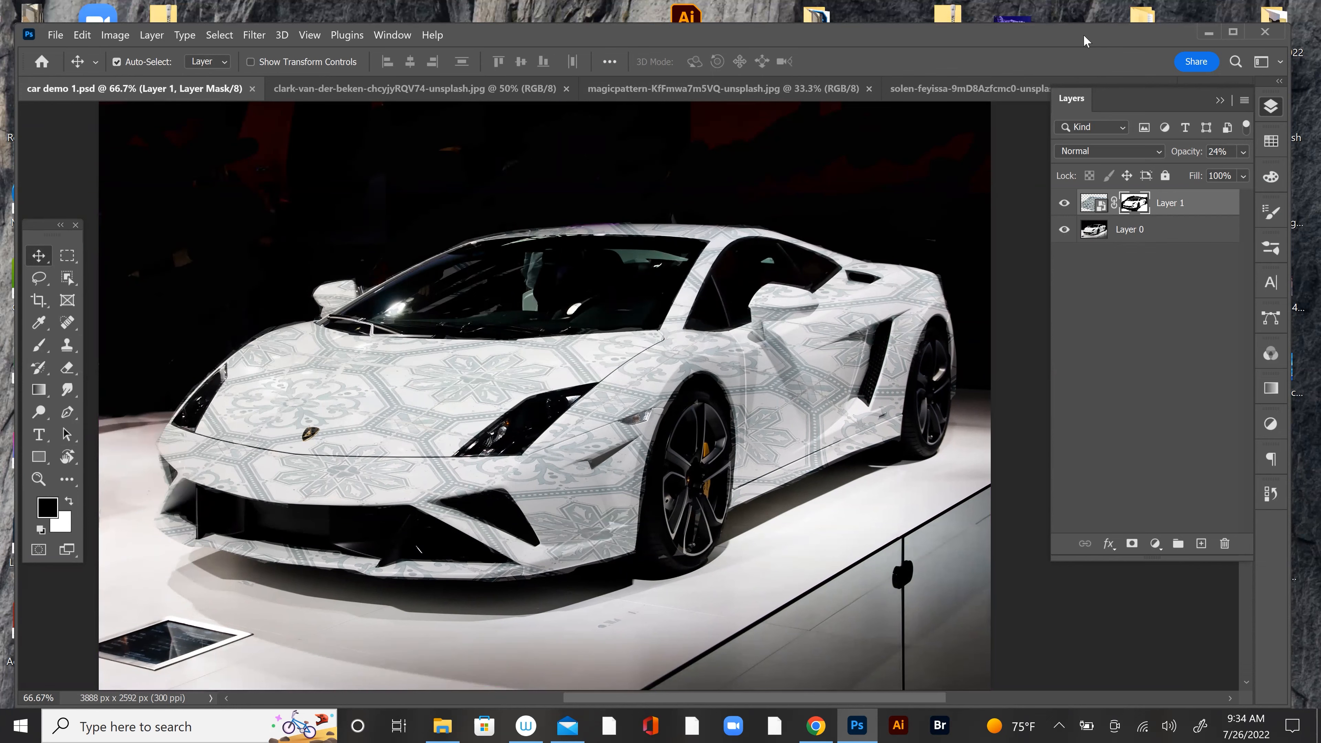
pyautogui.moveTo(1085, 41); pyautogui.dragTo(1083, 42)
pyautogui.click(713, 90)
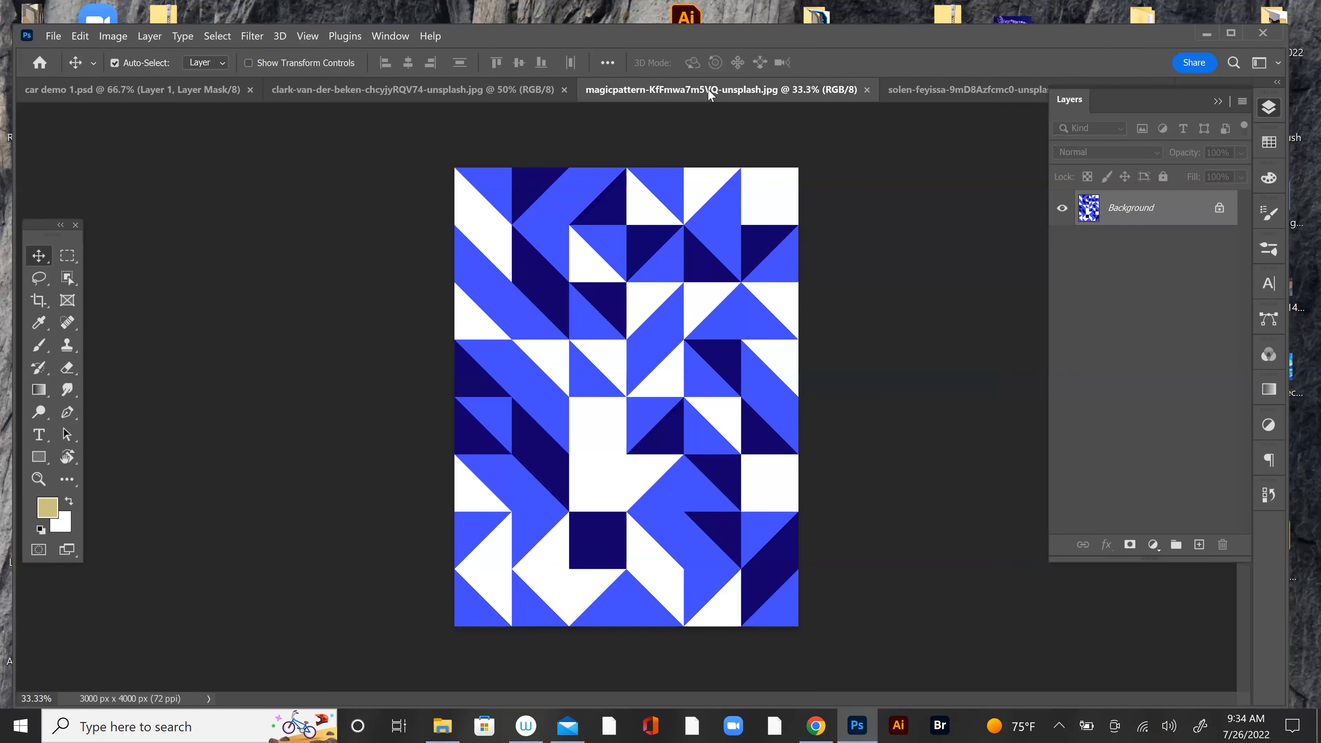
pyautogui.moveTo(794, 77); pyautogui.dragTo(634, 65)
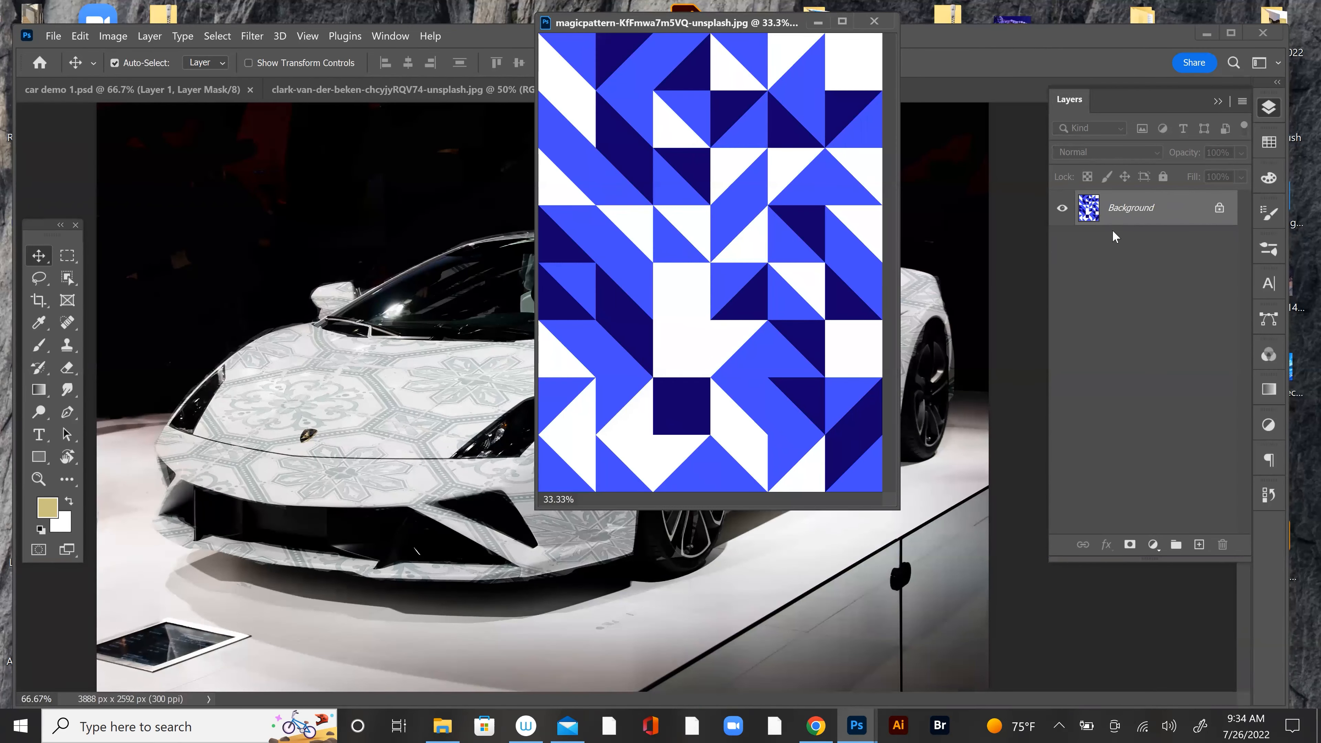
# Step: Move the floating pattern window clear of the car and open the contents of Layer 1's smart object
pyautogui.click(188, 259)
pyautogui.moveTo(774, 23); pyautogui.dragTo(800, 204)
pyautogui.moveTo(874, 398); pyautogui.dragTo(934, 531)
pyautogui.click(701, 359)
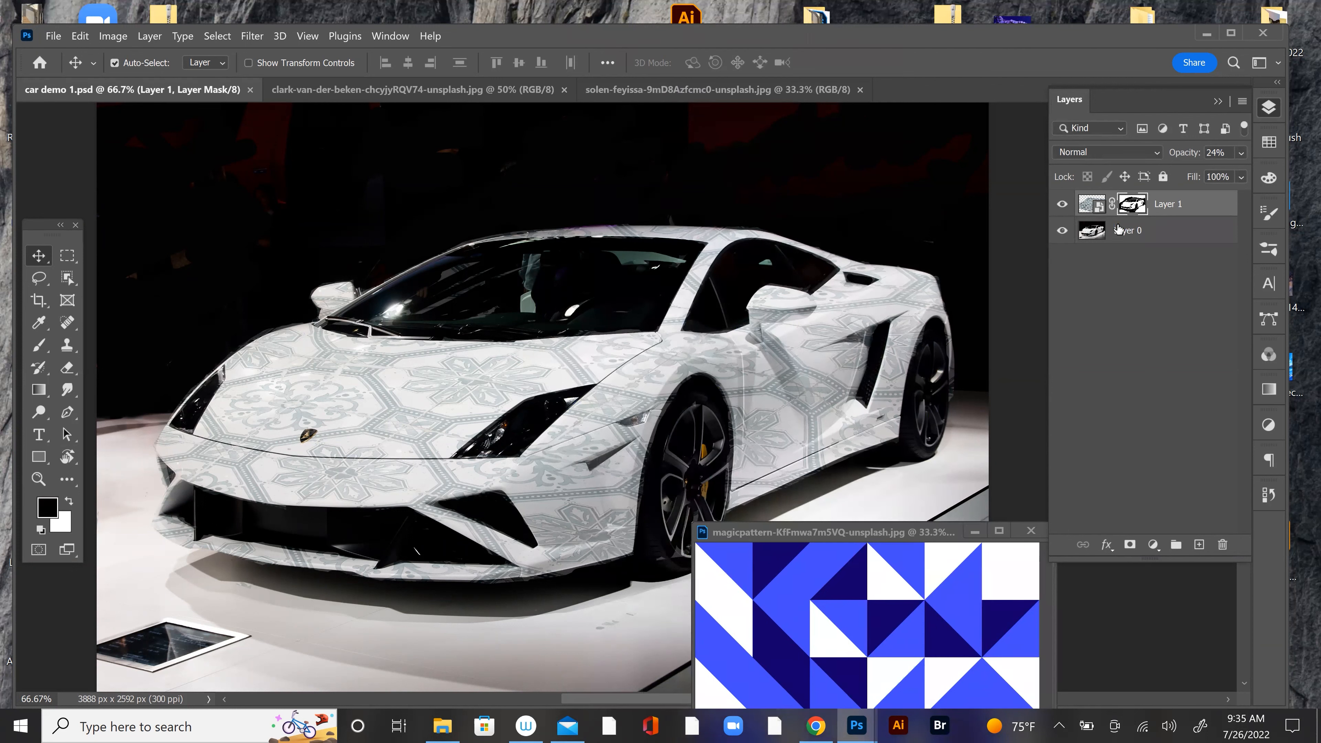
pyautogui.doubleClick(1097, 208)
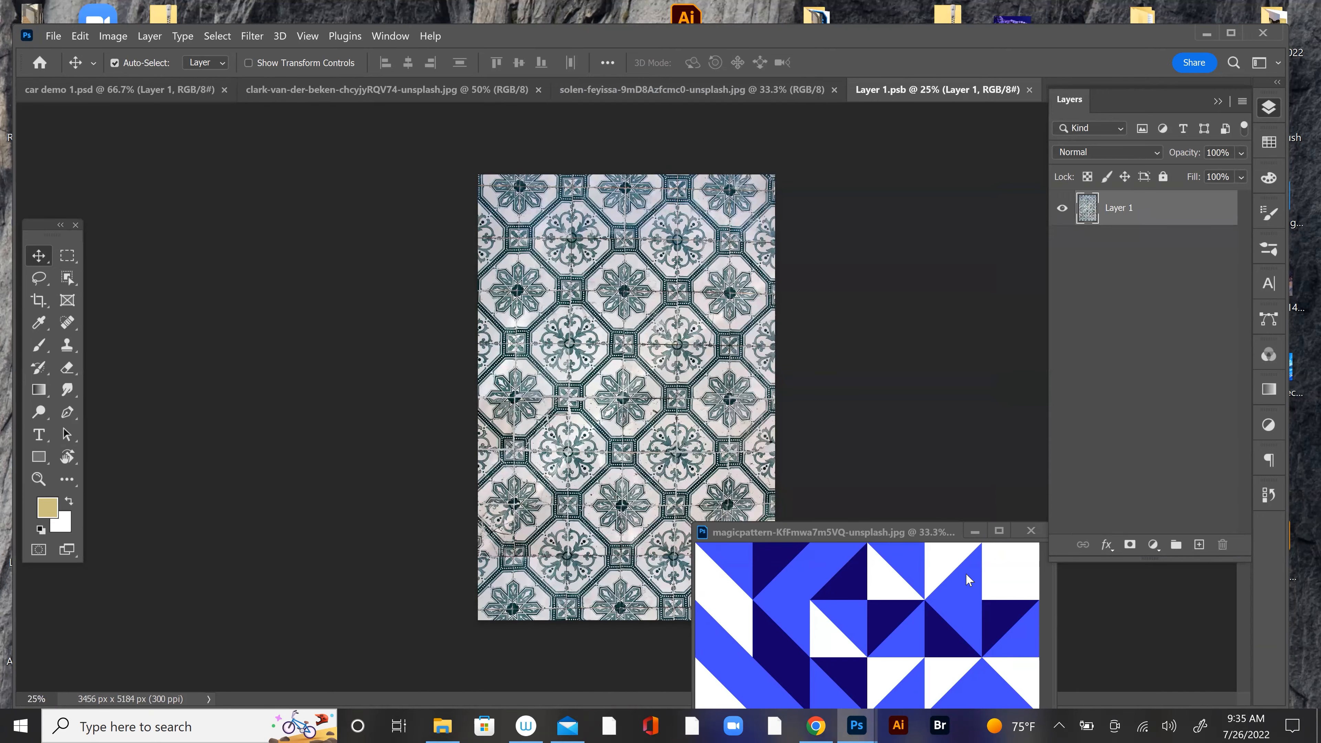
# Step: Copy the blue geometric pattern into Layer 1.psb above the tile layer and close its source window
pyautogui.moveTo(930, 593); pyautogui.dragTo(666, 254)
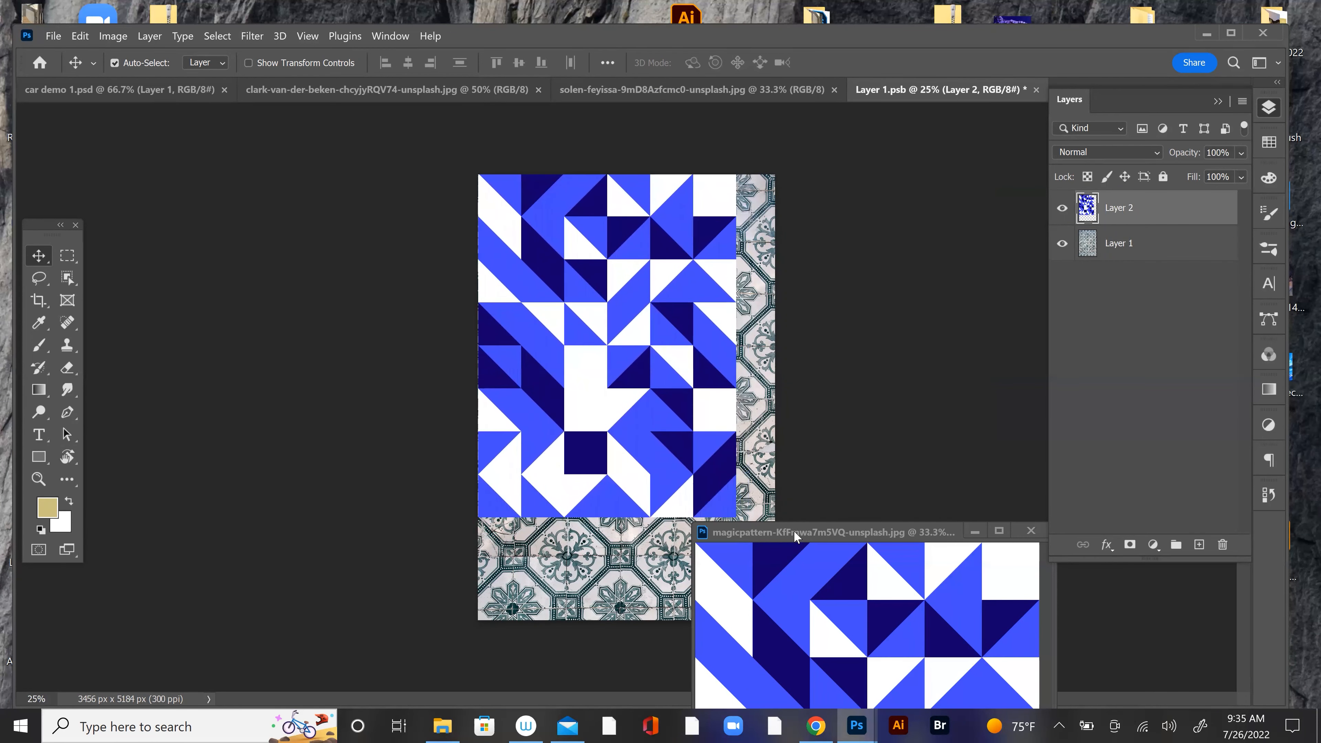
pyautogui.moveTo(794, 531); pyautogui.dragTo(796, 532)
pyautogui.click(1033, 530)
pyautogui.press('ctrl')
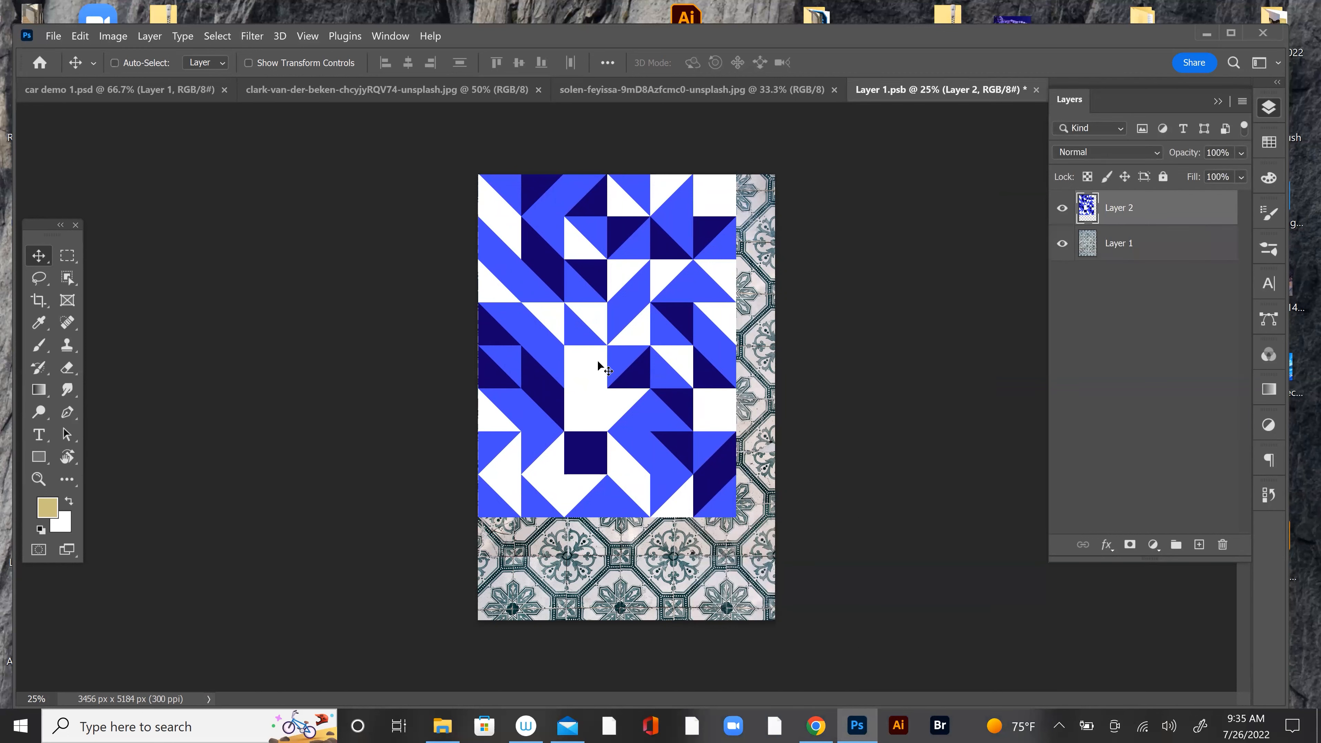
# Step: Scale the blue geometric pattern to cover the whole canvas and save the smart object contents
pyautogui.hotkey('ctrl', 't')
pyautogui.moveTo(726, 518); pyautogui.dragTo(760, 597)
pyautogui.moveTo(628, 582); pyautogui.dragTo(626, 620)
pyautogui.press('Return')
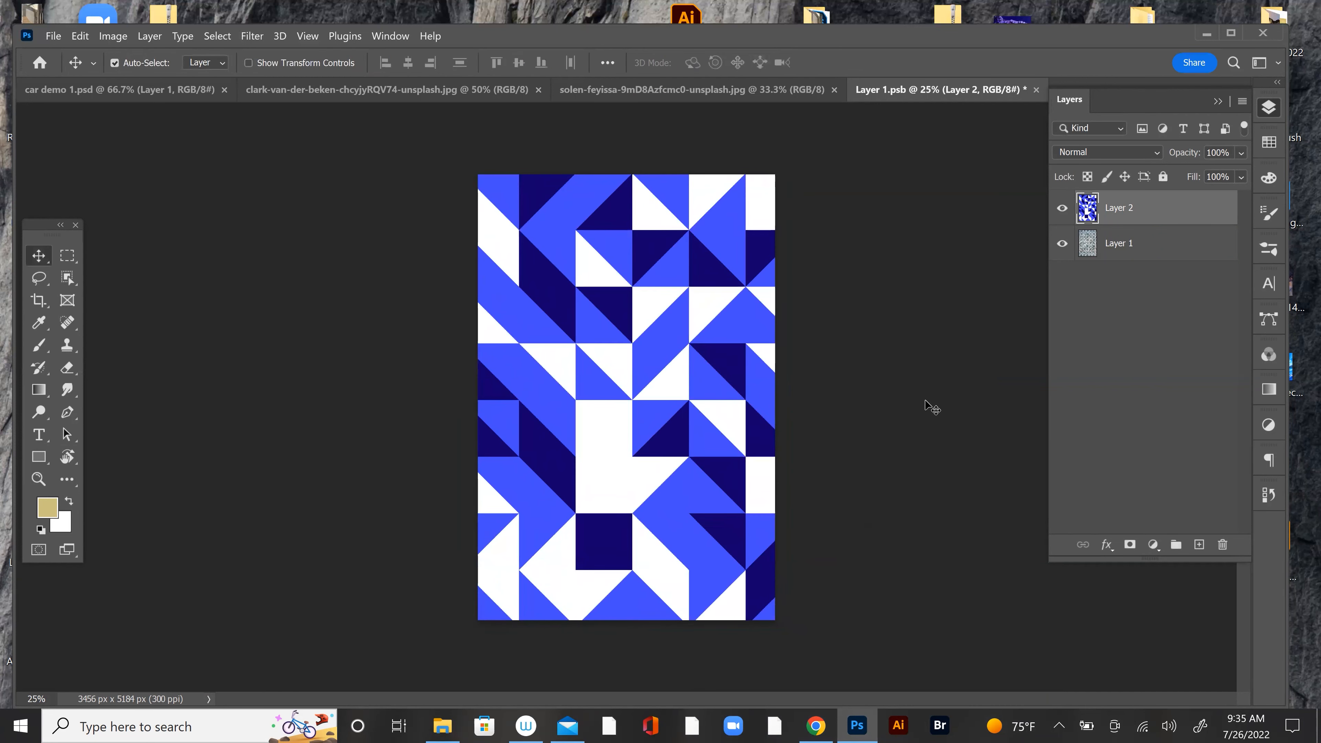
pyautogui.hotkey('ctrl', 's')
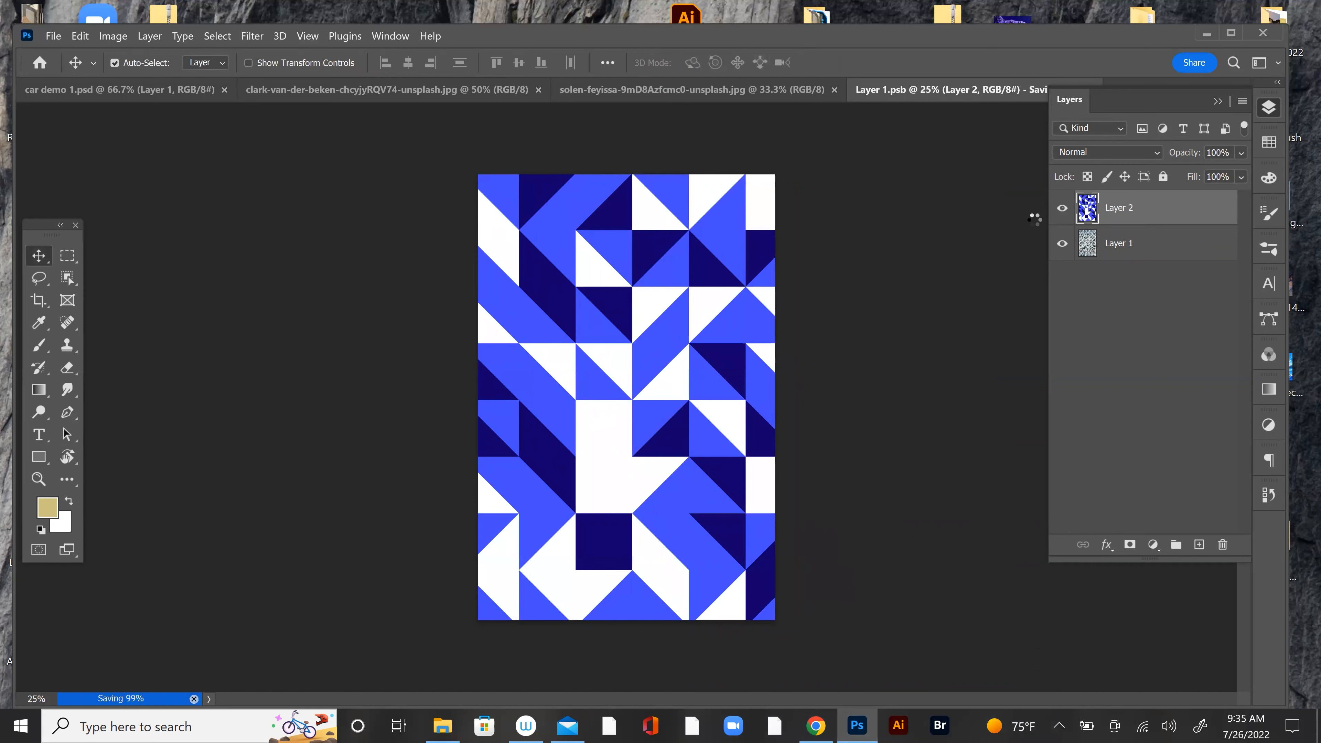
# Step: Hide the blue geometric Layer 2 in Layer 1.psb, save the smart object contents and return to the car document
pyautogui.click(1063, 211)
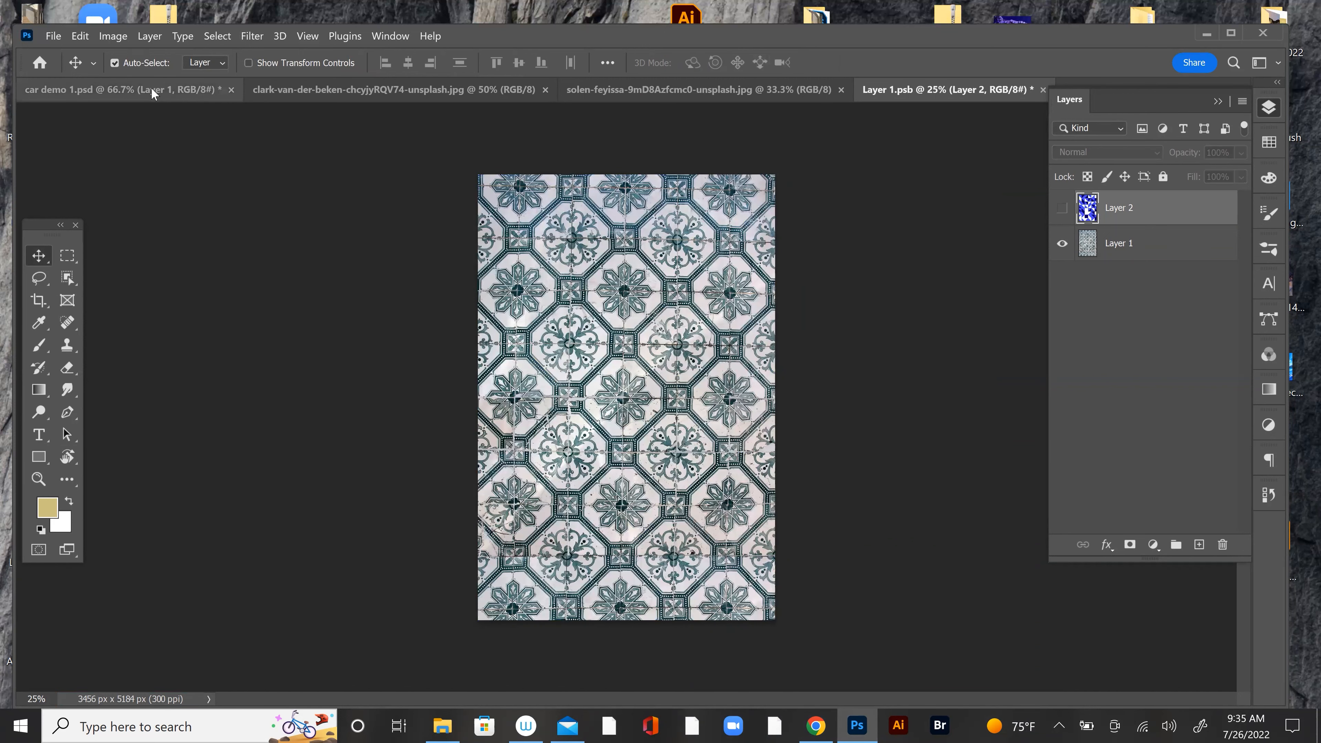
pyautogui.click(153, 87)
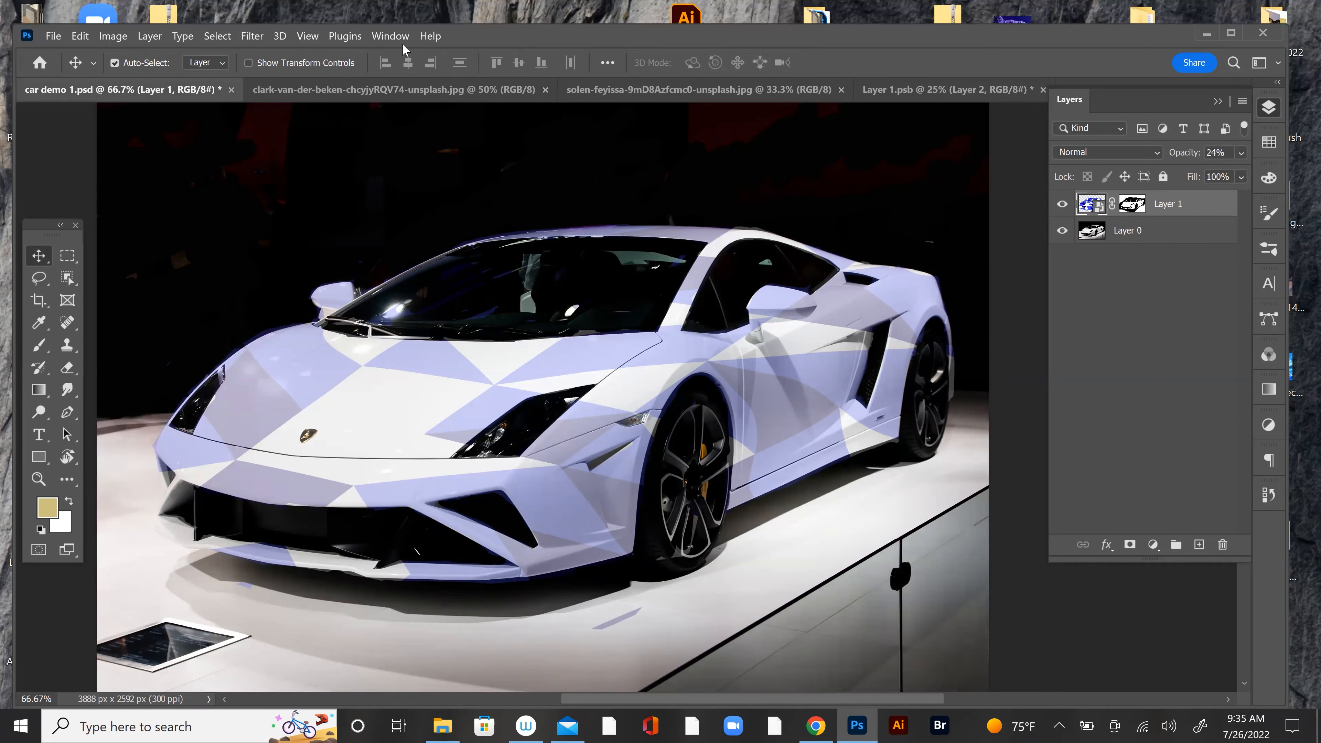
pyautogui.click(892, 94)
pyautogui.hotkey('ctrl', 's')
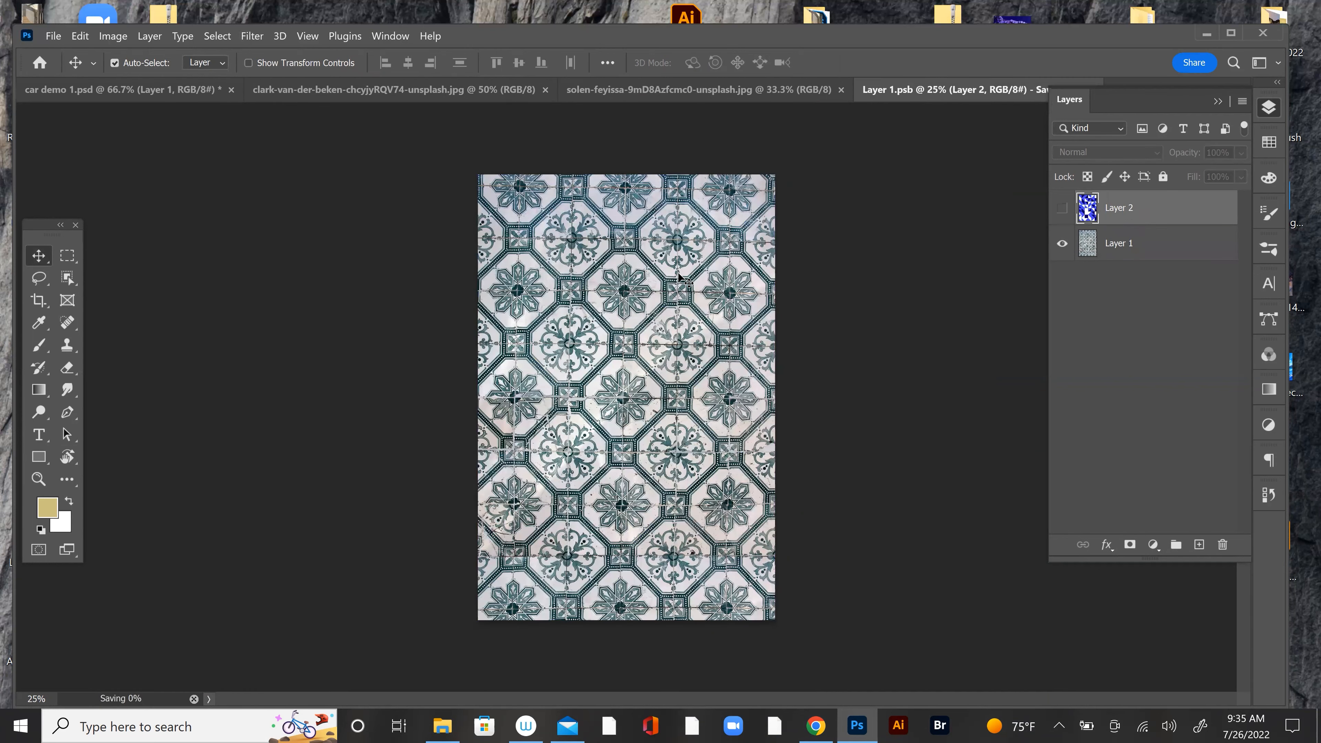
pyautogui.click(108, 91)
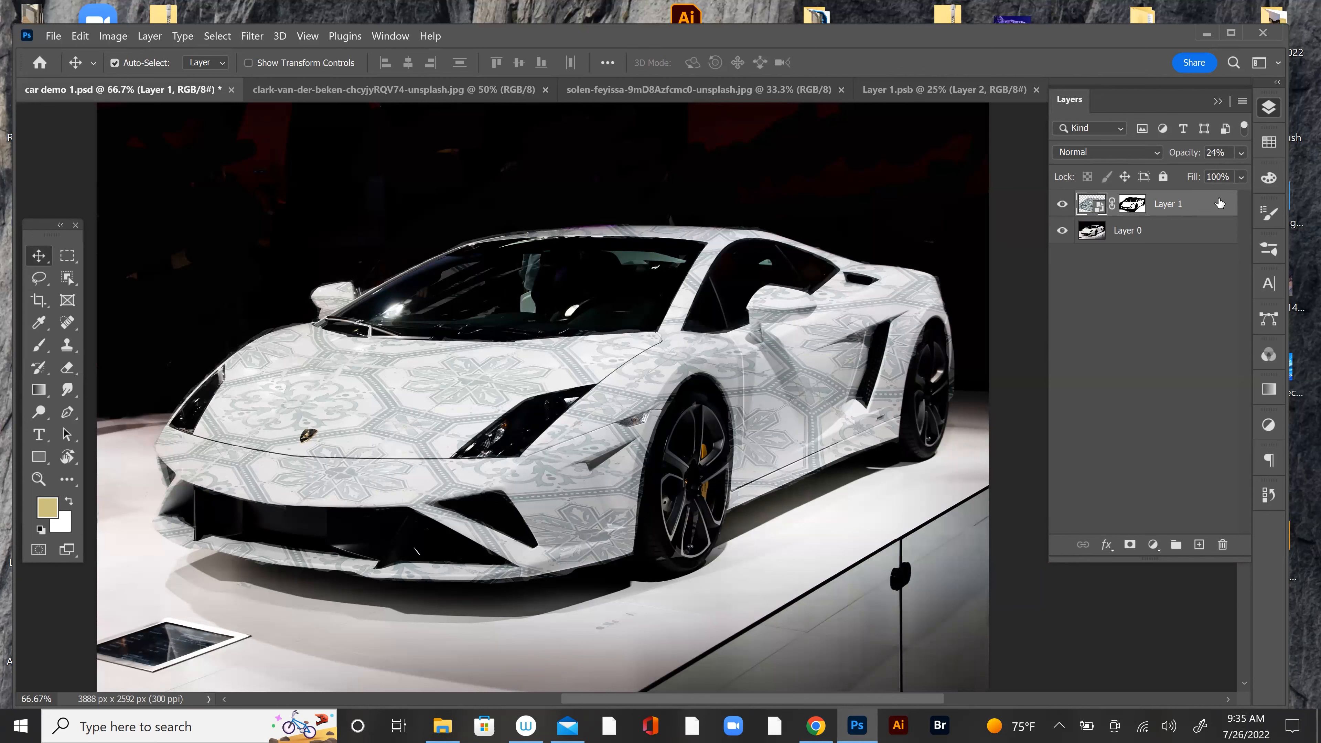
# Step: Set the car's pattern layer, Layer 1, to 100% opacity with the Darker Color blend mode
pyautogui.click(1241, 154)
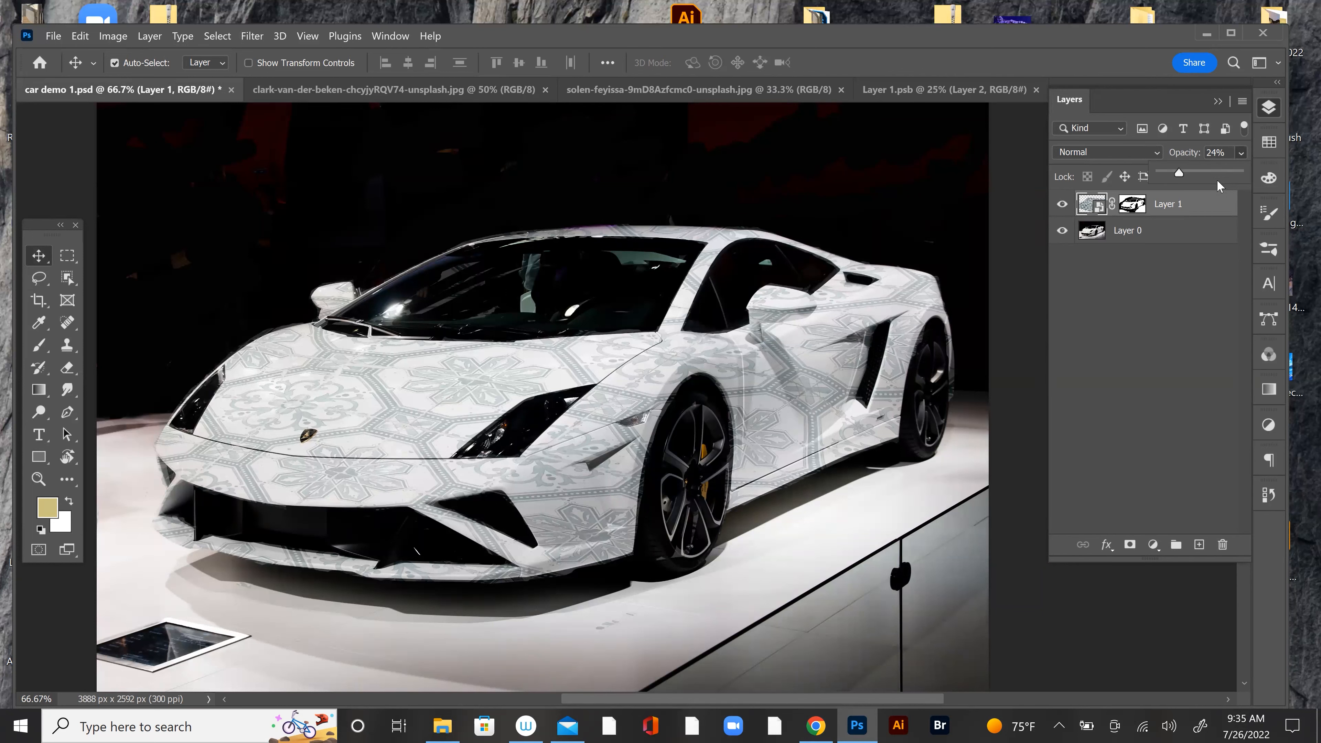
pyautogui.moveTo(1177, 173); pyautogui.dragTo(1267, 173)
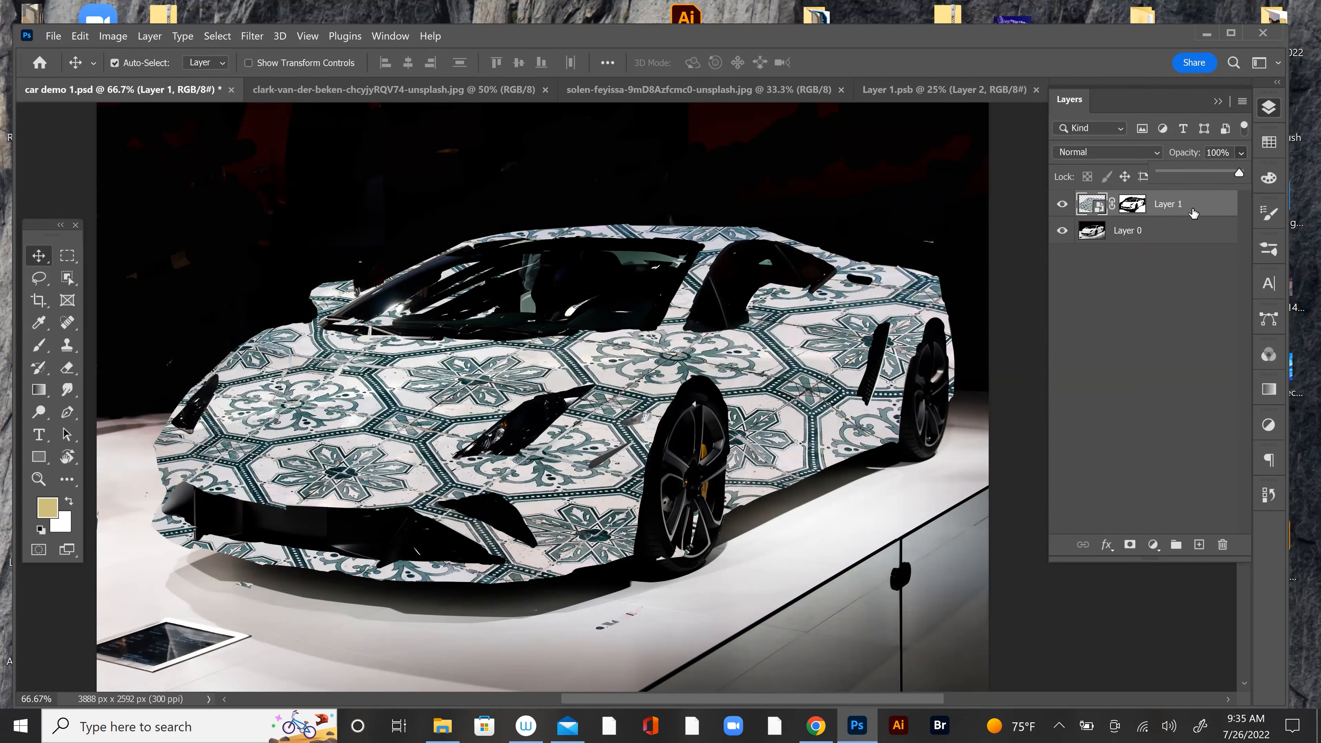
pyautogui.click(1100, 154)
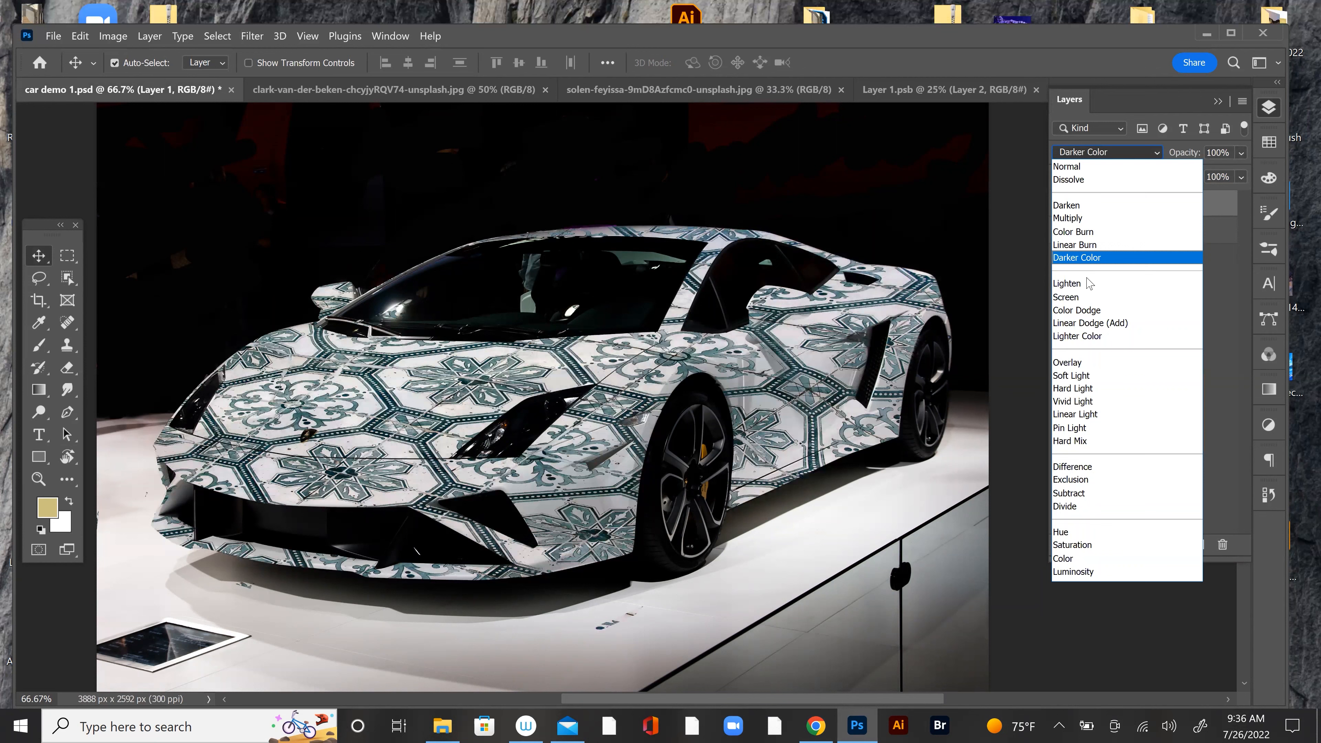
pyautogui.click(1094, 259)
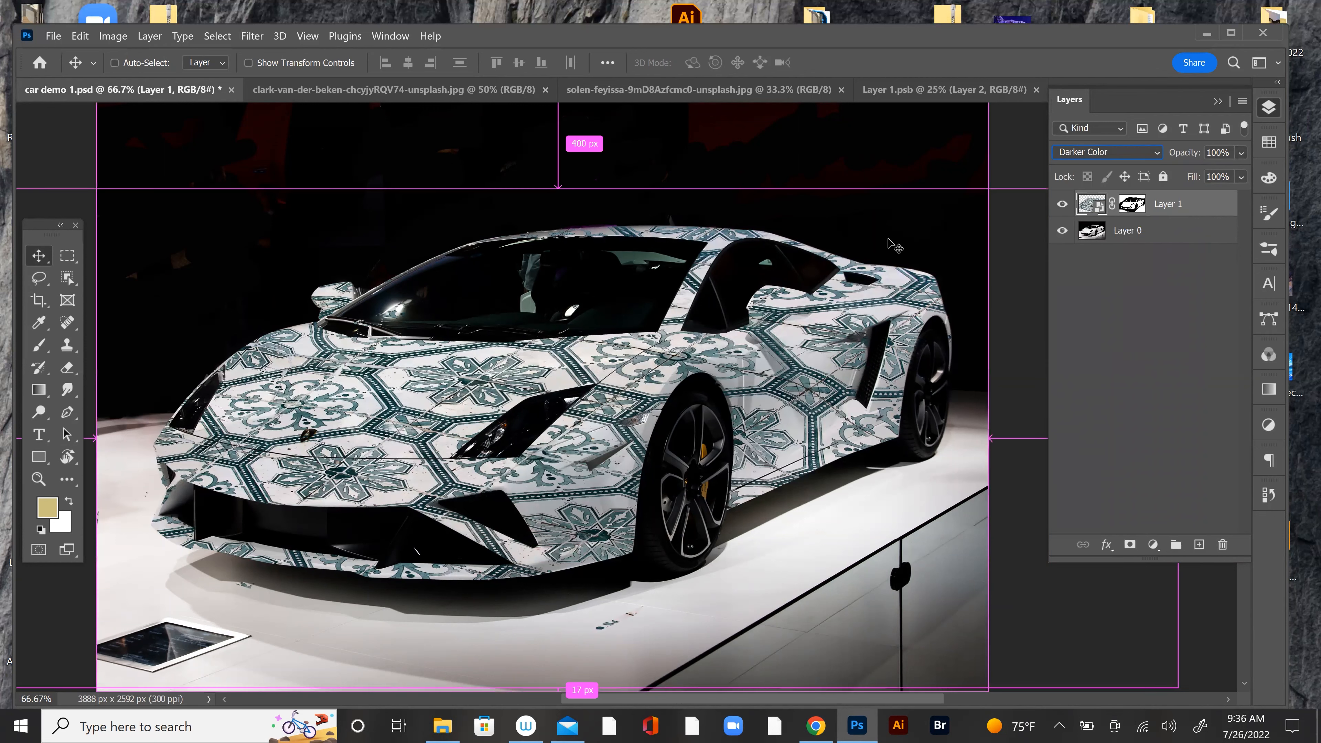
pyautogui.hotkey('ctrl', '-')
pyautogui.hotkey('ctrl', '-')
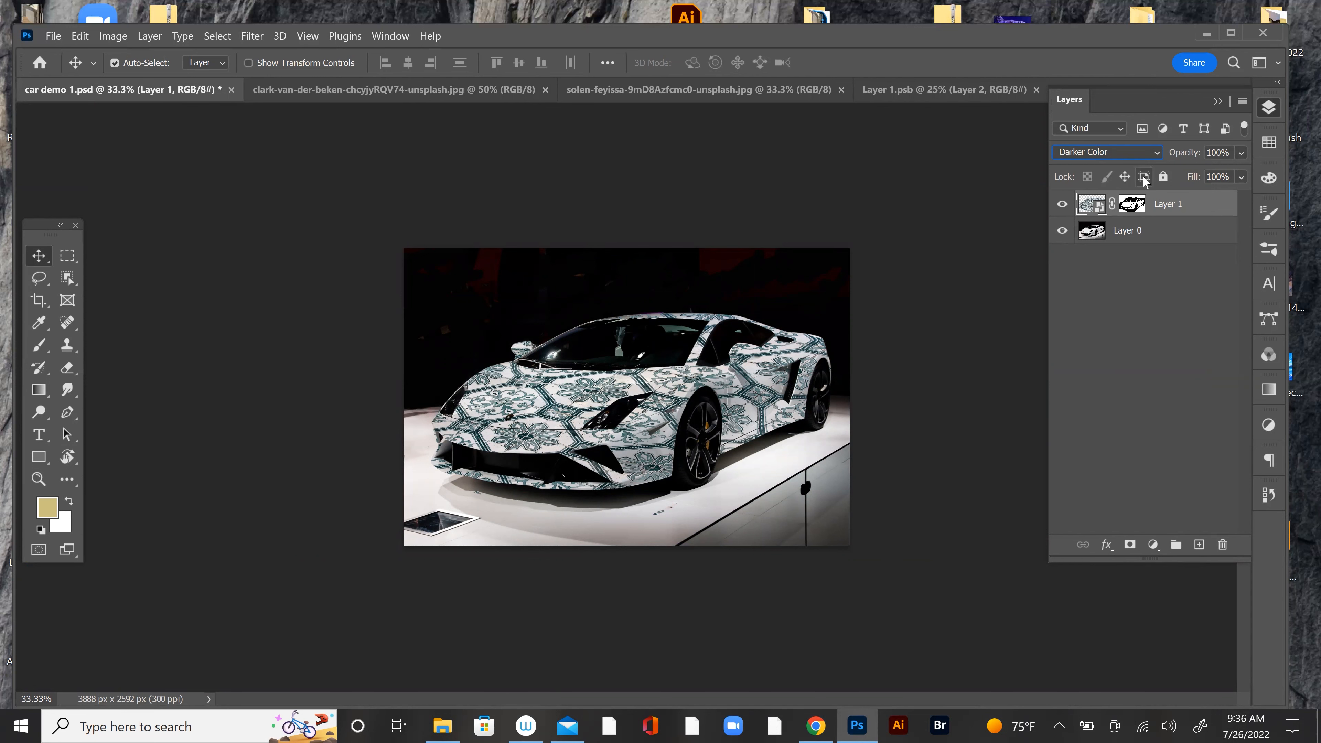
pyautogui.click(1147, 311)
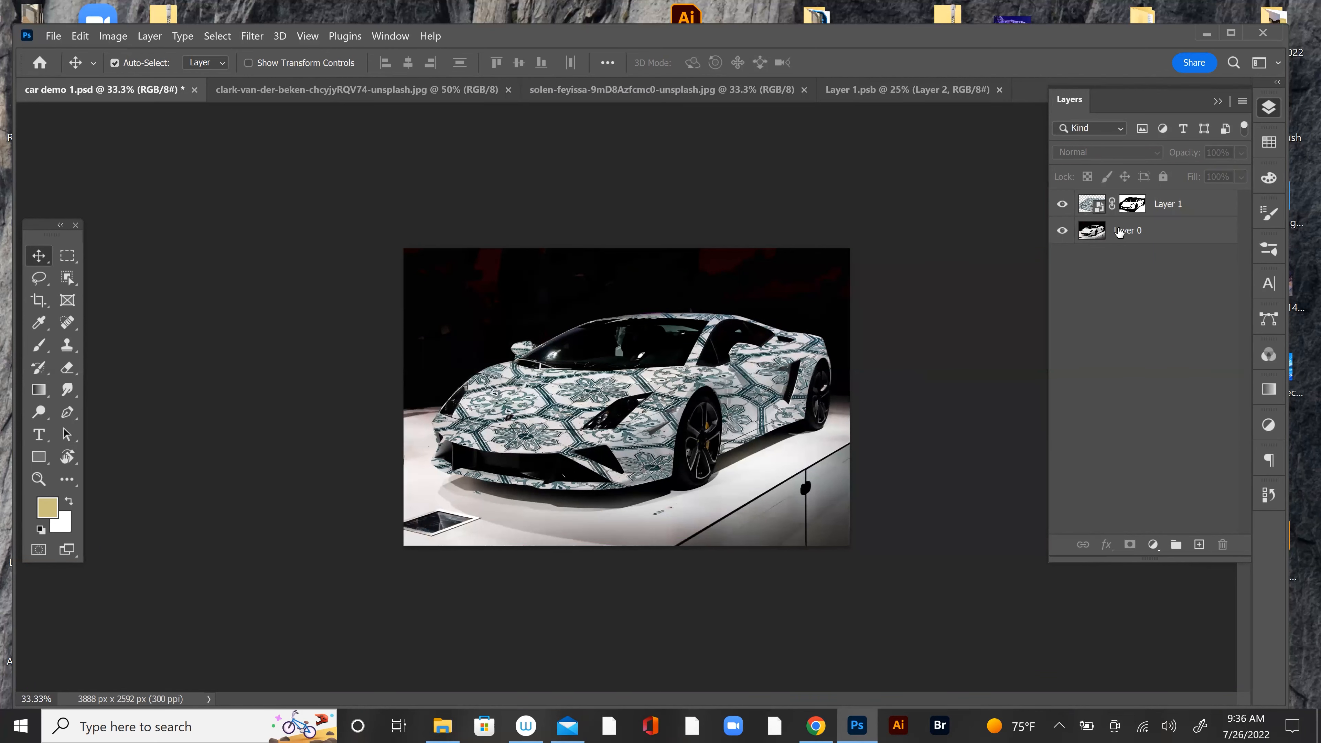
# Step: Show the blue geometric layer again inside Layer 1's smart object, save the contents and return to the car document
pyautogui.doubleClick(1099, 205)
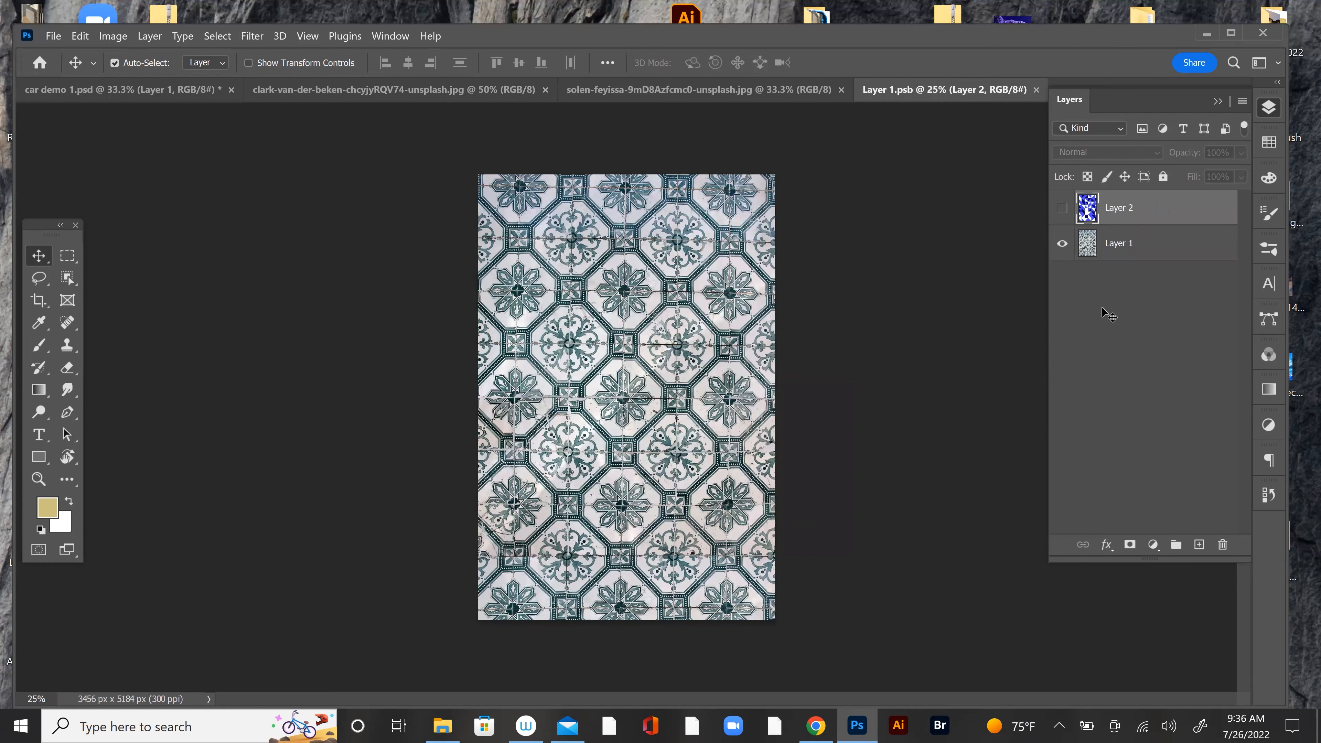
pyautogui.click(1062, 207)
pyautogui.hotkey('ctrl', 's')
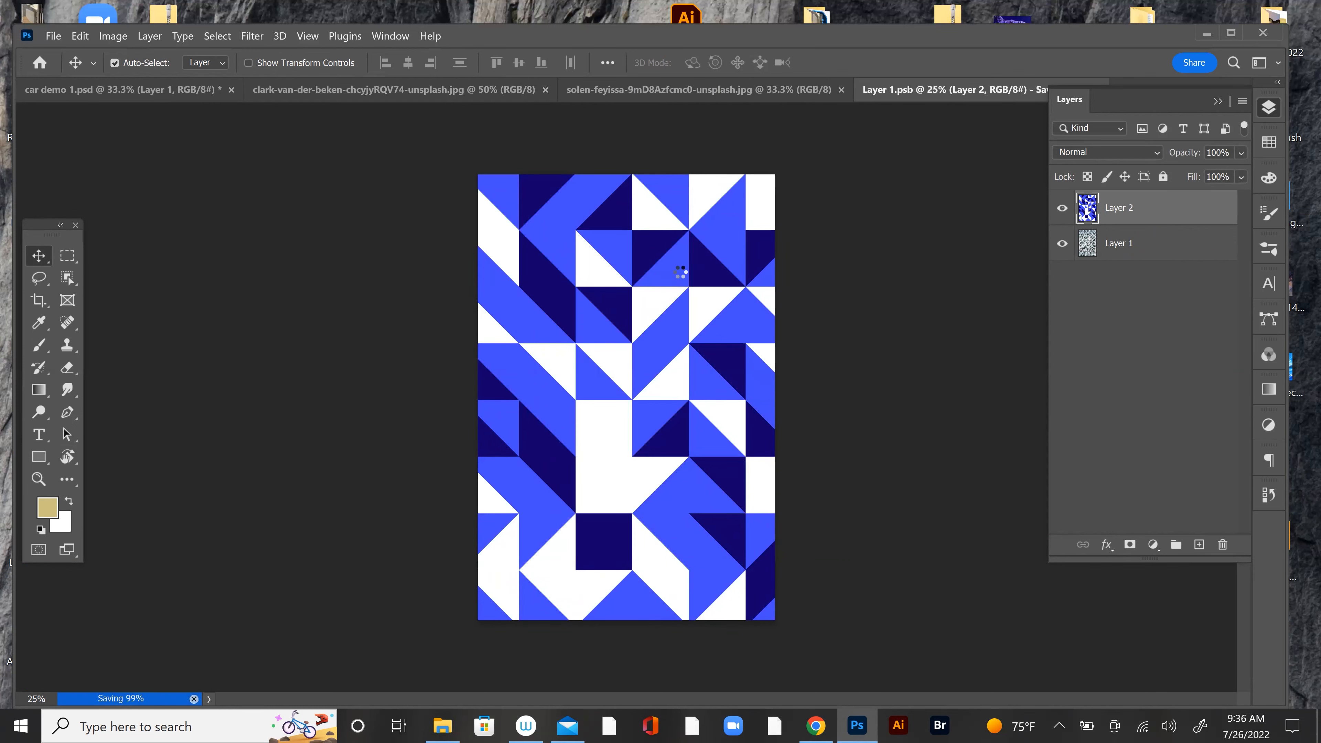
pyautogui.click(87, 91)
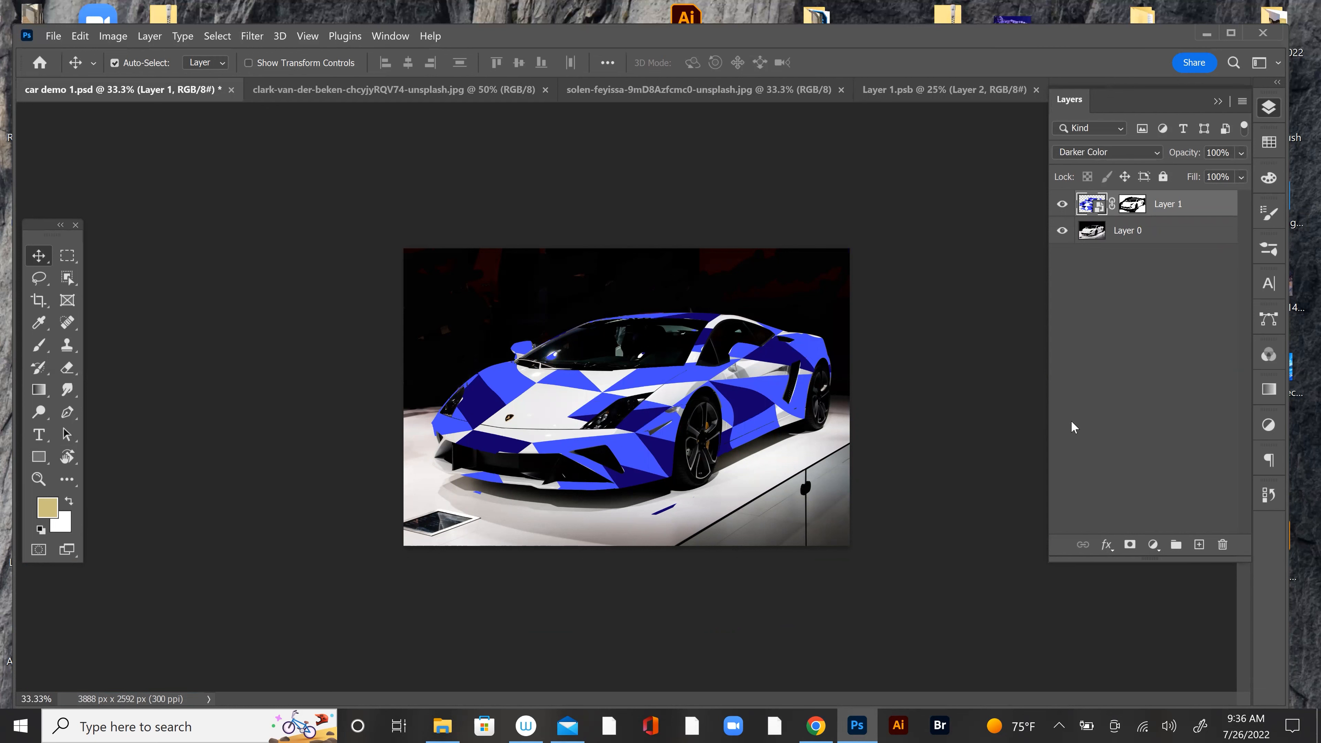
# Step: Try the Multiply blend mode on Layer 1, followed by Color Burn
pyautogui.click(1108, 151)
pyautogui.click(1075, 219)
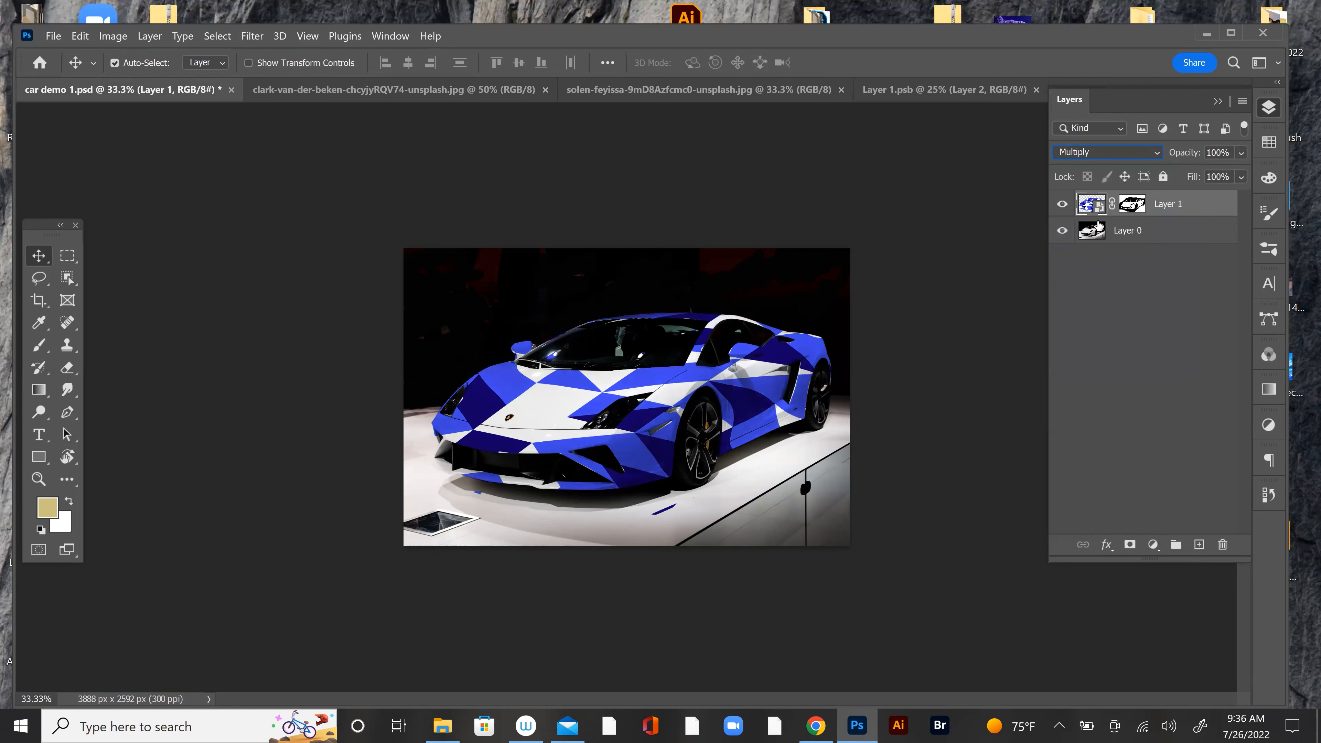
pyautogui.click(1092, 153)
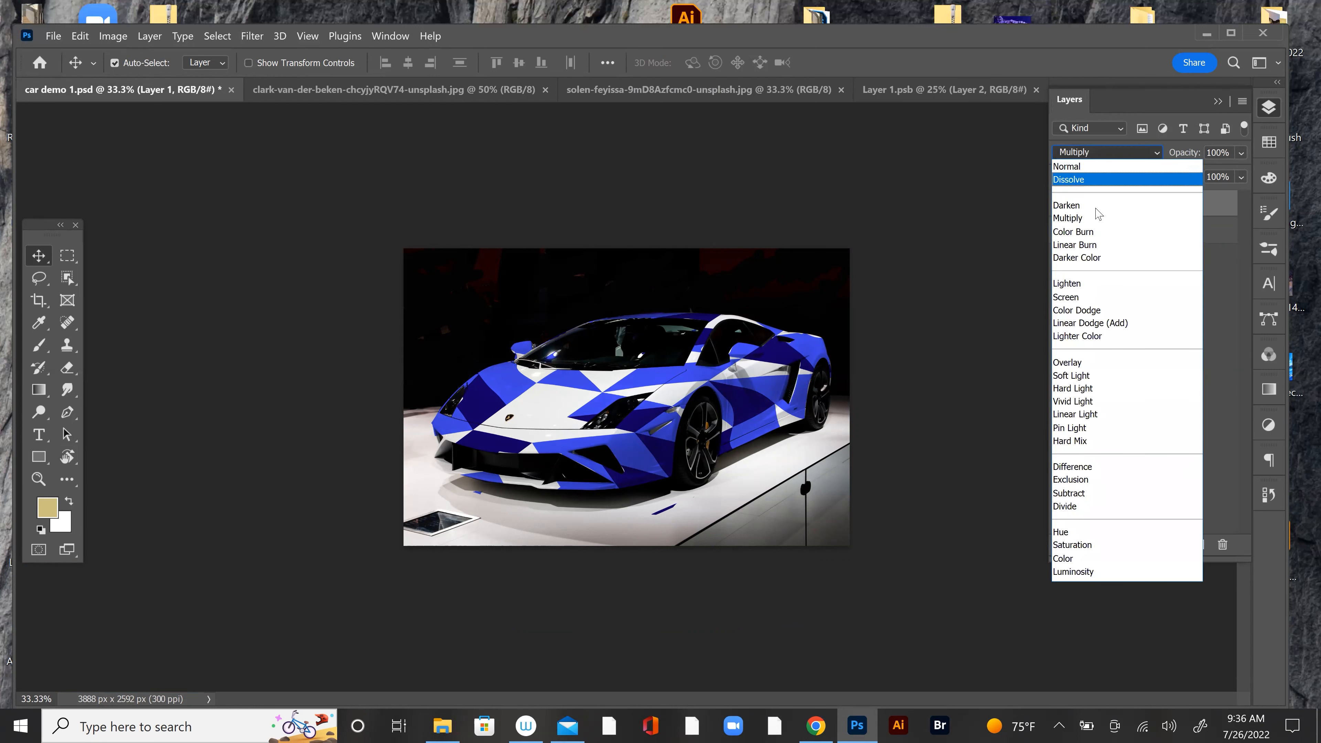
pyautogui.click(1096, 233)
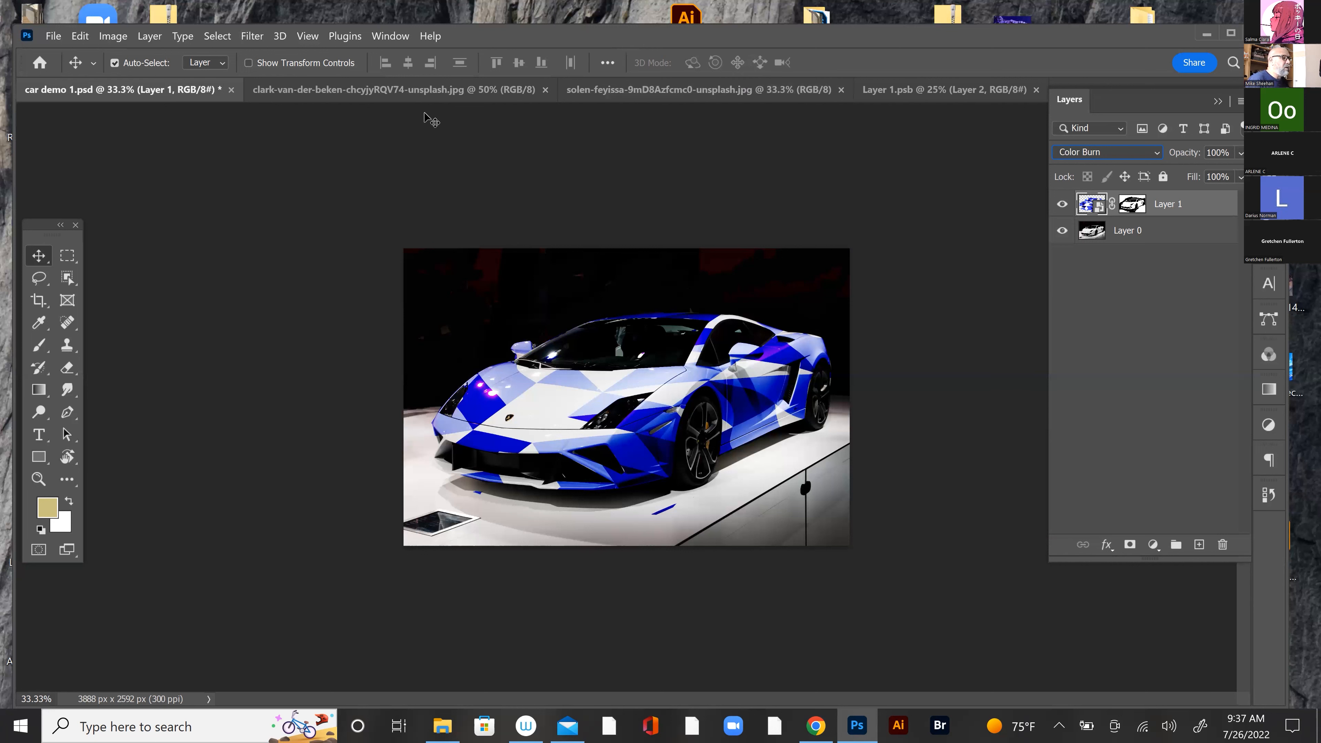
# Step: Undock the pink marbled solen-feyissa image as a floating window, try copying it into car demo 1.psd and undo that copy
pyautogui.click(654, 89)
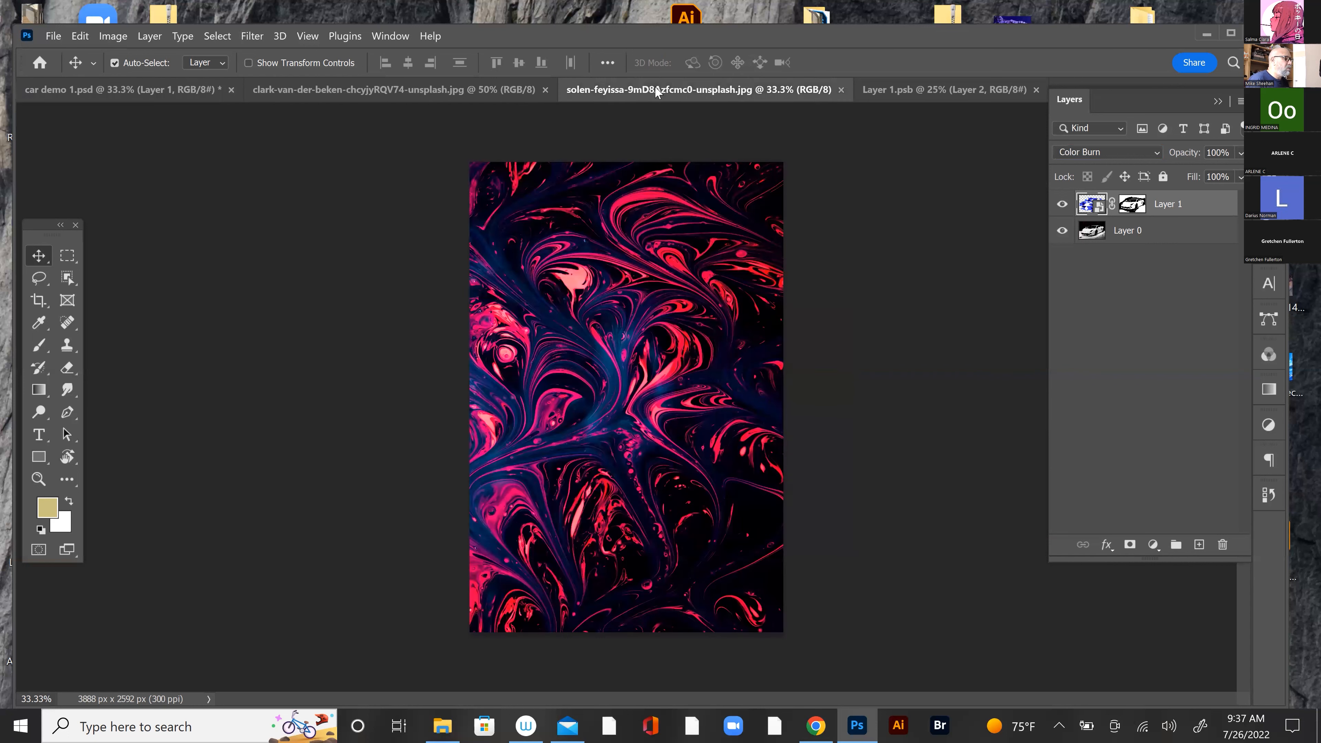
pyautogui.moveTo(620, 85); pyautogui.dragTo(851, 39)
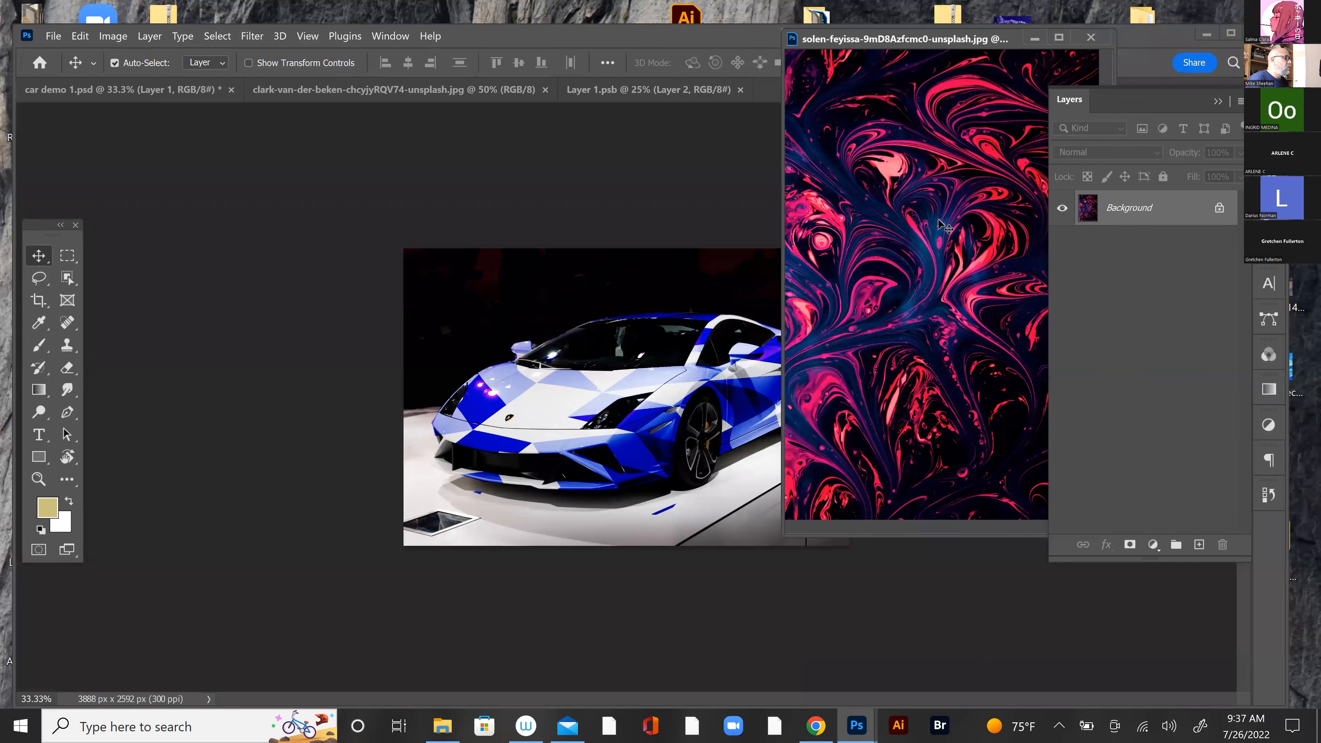
pyautogui.moveTo(903, 247); pyautogui.dragTo(738, 357)
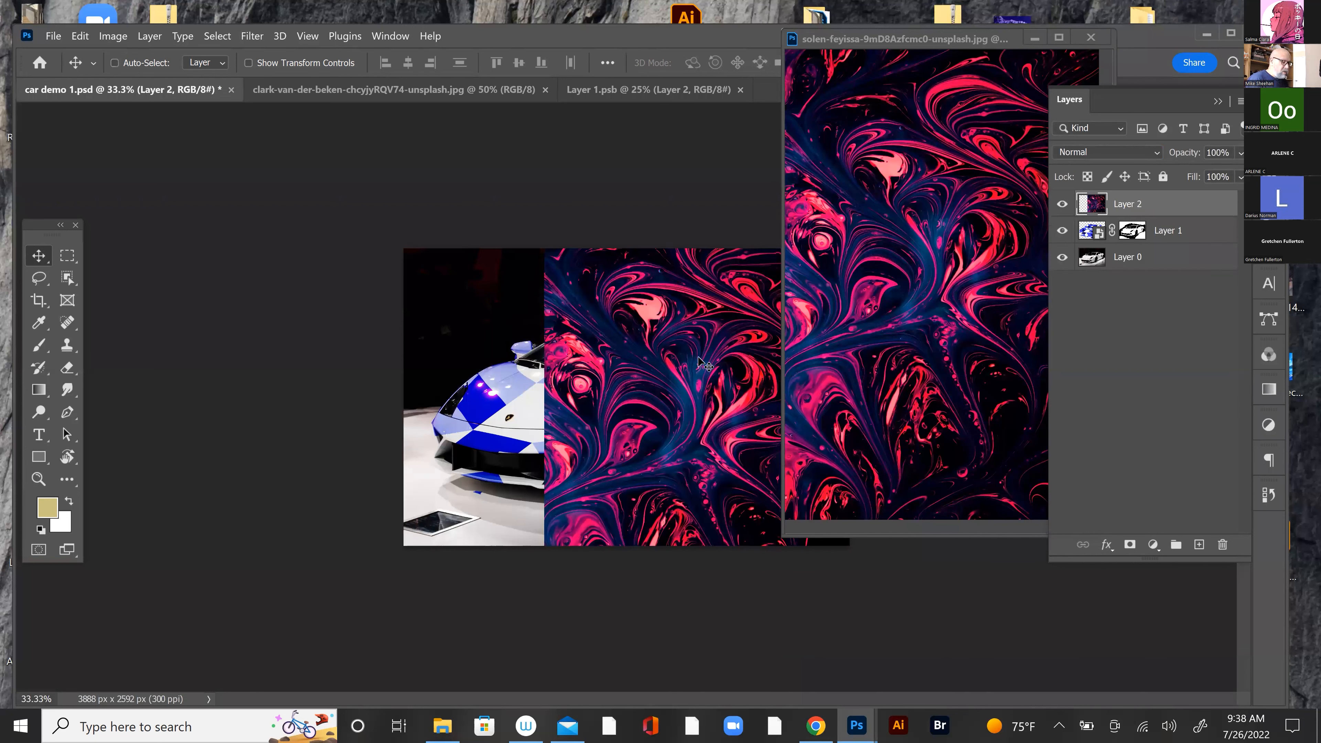
pyautogui.hotkey('ctrl', 'z')
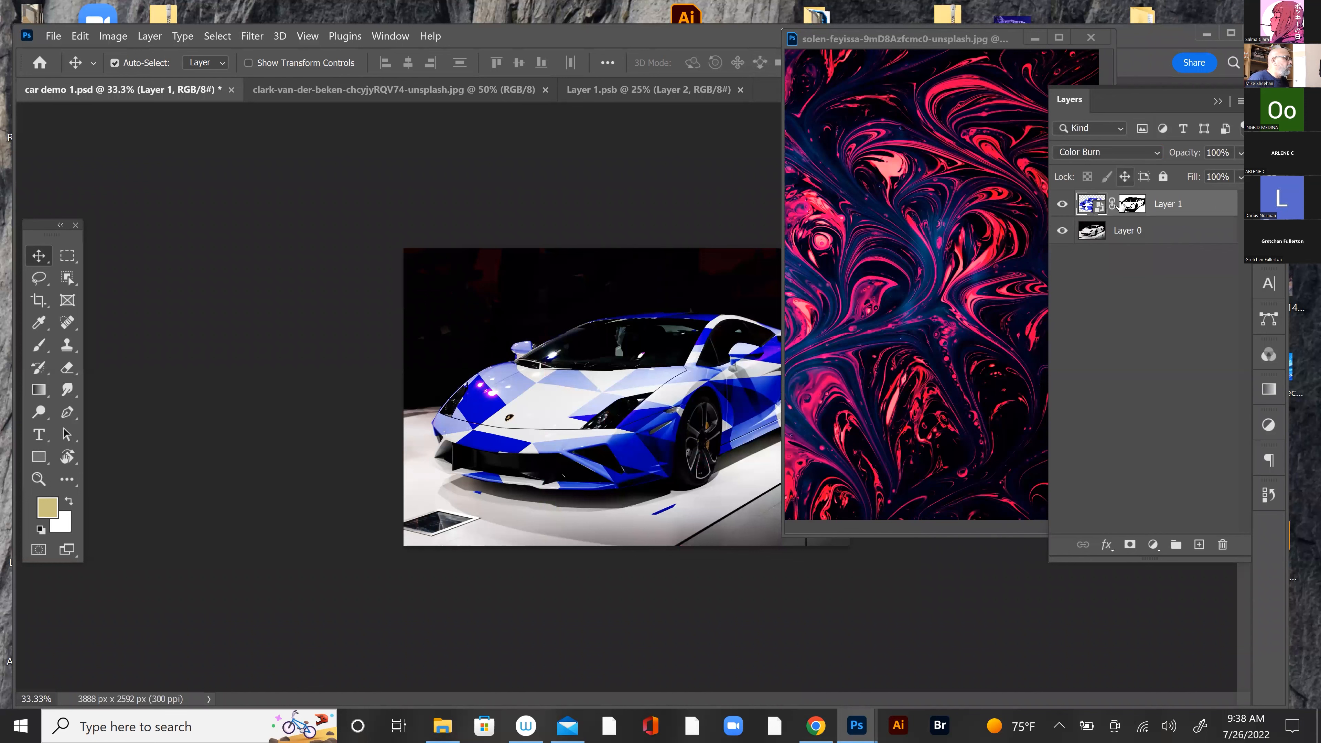
# Step: Open the contents of Layer 1's smart object and copy the marbled pattern in above the blue geometric layer
pyautogui.doubleClick(1097, 209)
pyautogui.moveTo(957, 139); pyautogui.dragTo(678, 318)
pyautogui.moveTo(771, 271); pyautogui.dragTo(558, 300)
# Step: Scale the marbled pattern to cover the canvas, save the smart object contents and return to the car document
pyautogui.hotkey('ctrl', 't')
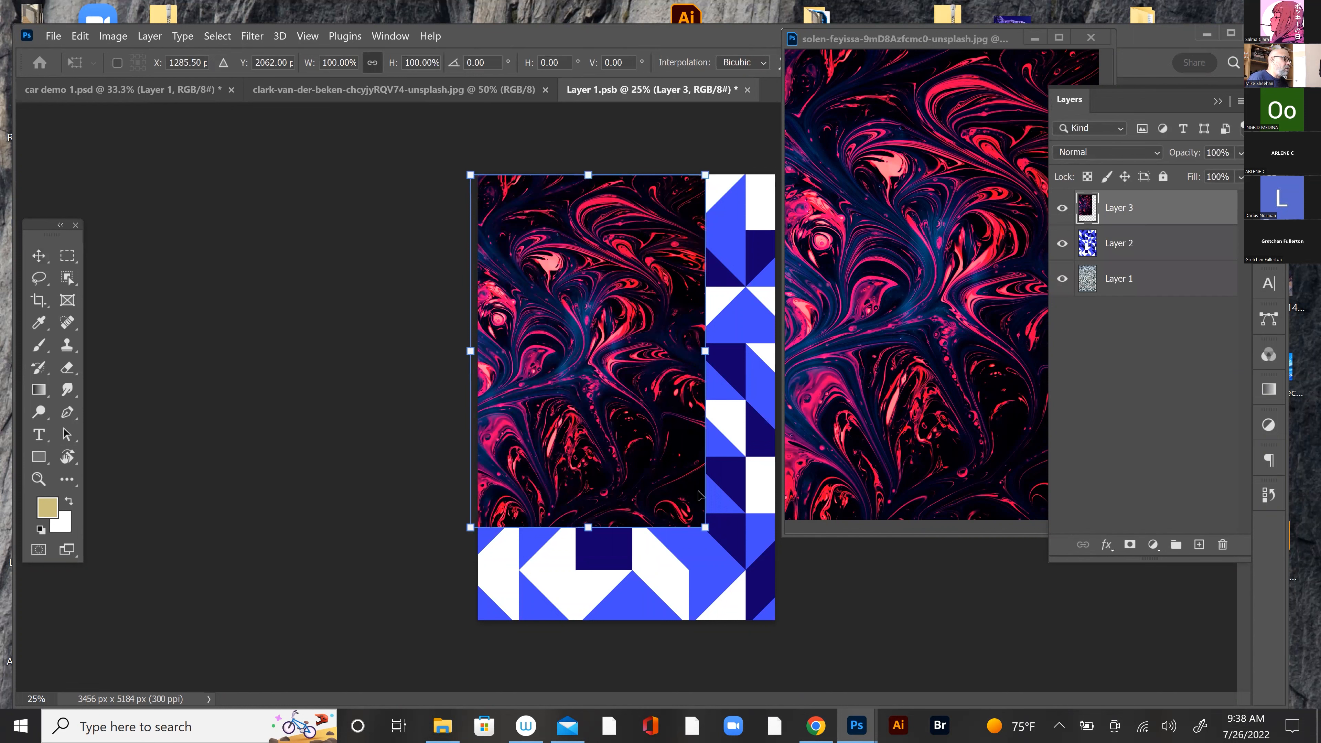
pyautogui.moveTo(705, 527); pyautogui.dragTo(775, 666)
pyautogui.press('Return')
pyautogui.hotkey('ctrl', 's')
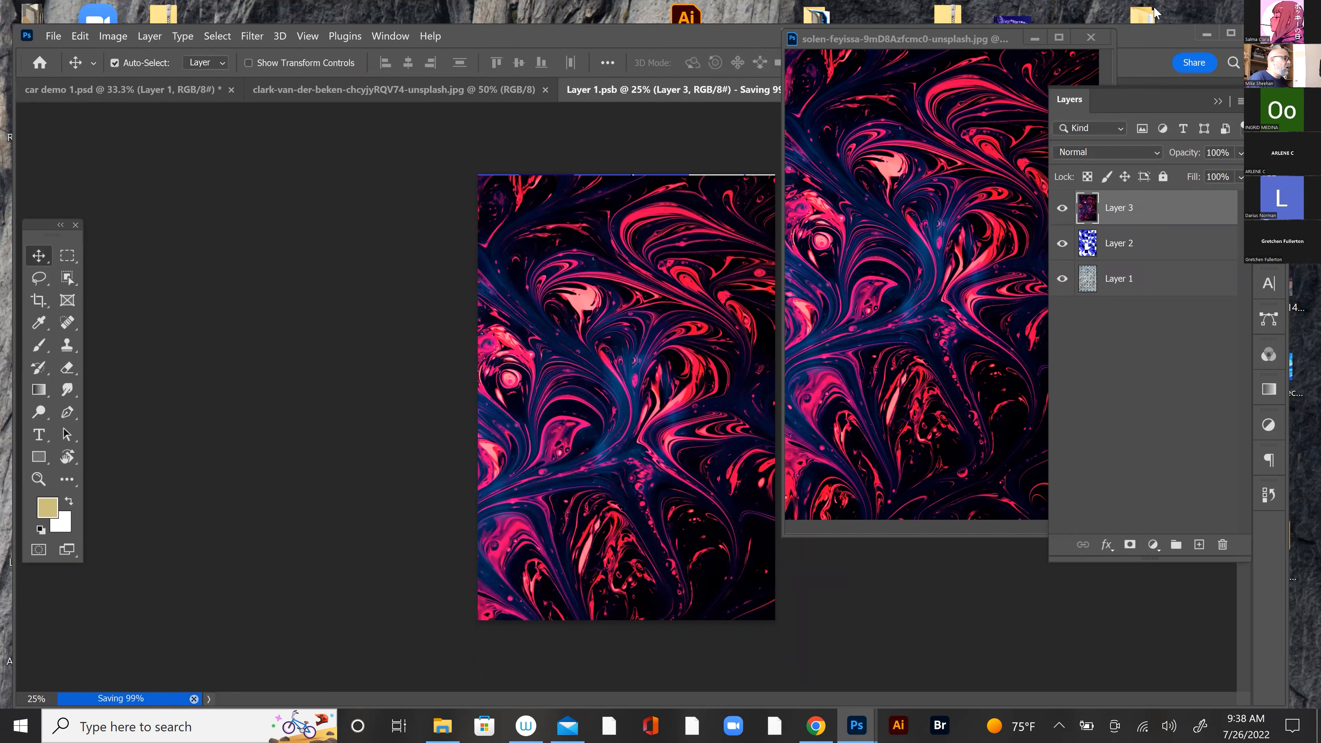
pyautogui.click(1090, 38)
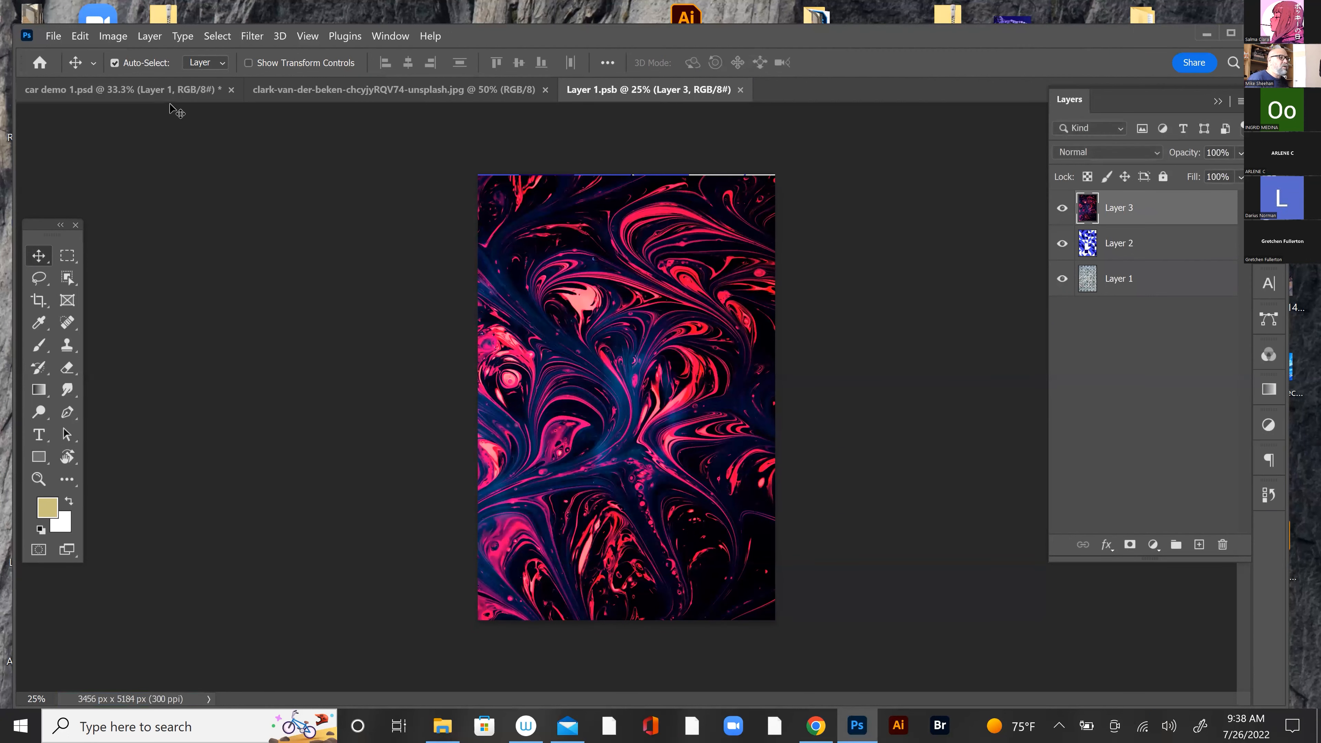
pyautogui.click(121, 91)
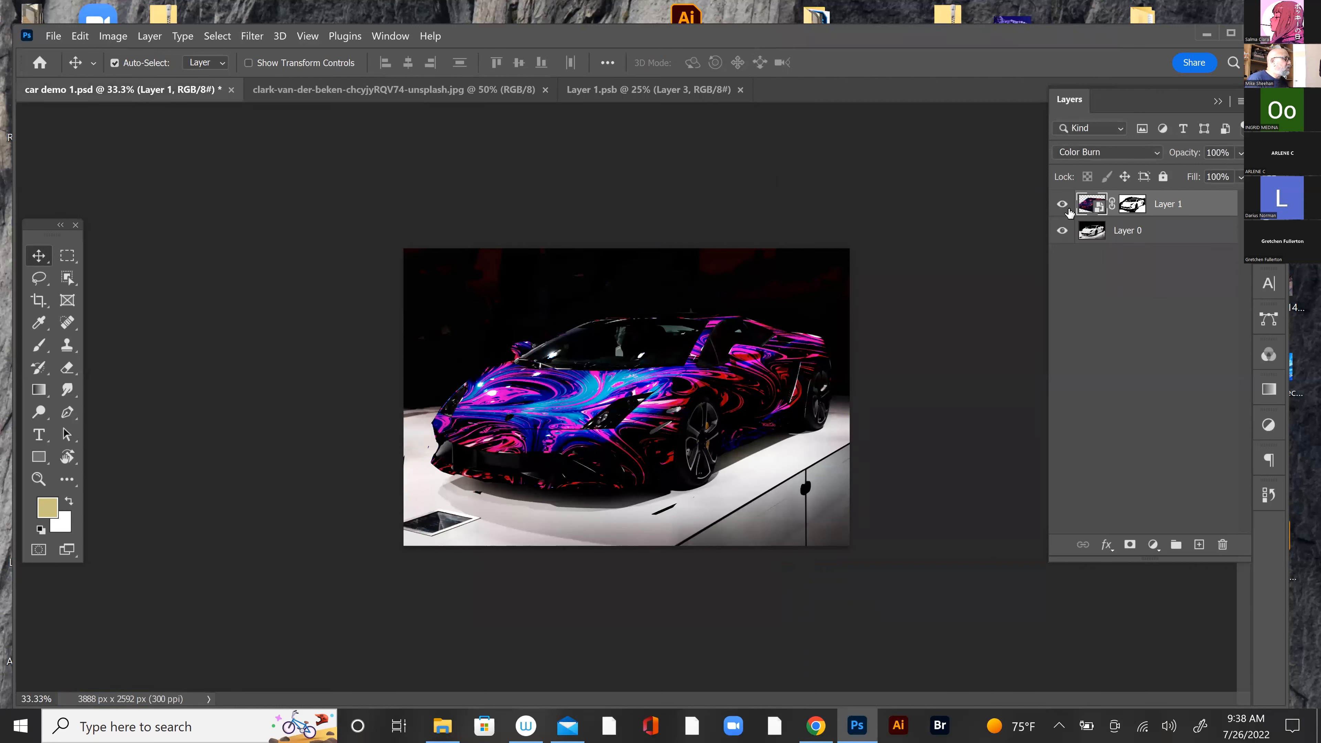
# Step: Set Layer 1 of the car document to the Multiply blend mode at 100% opacity
pyautogui.click(1122, 152)
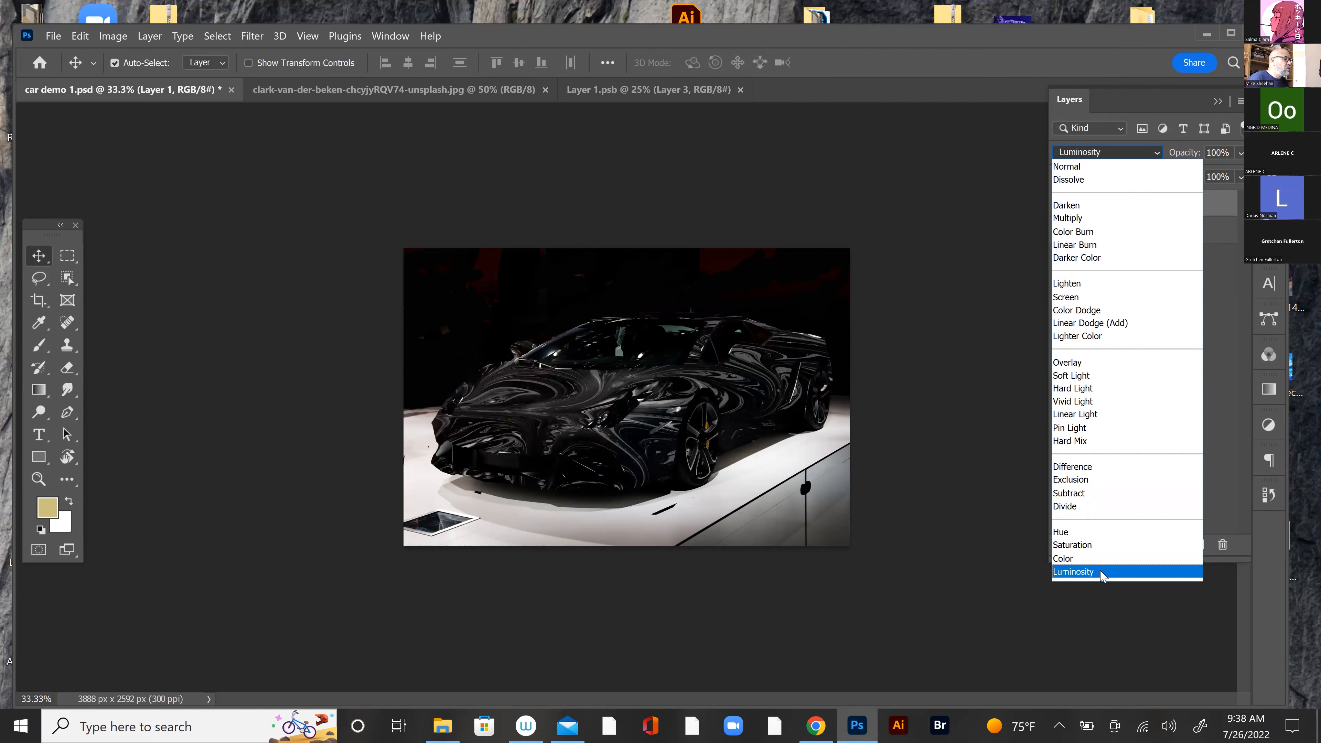
pyautogui.click(1081, 218)
pyautogui.click(1239, 154)
pyautogui.moveTo(1237, 173); pyautogui.dragTo(1243, 172)
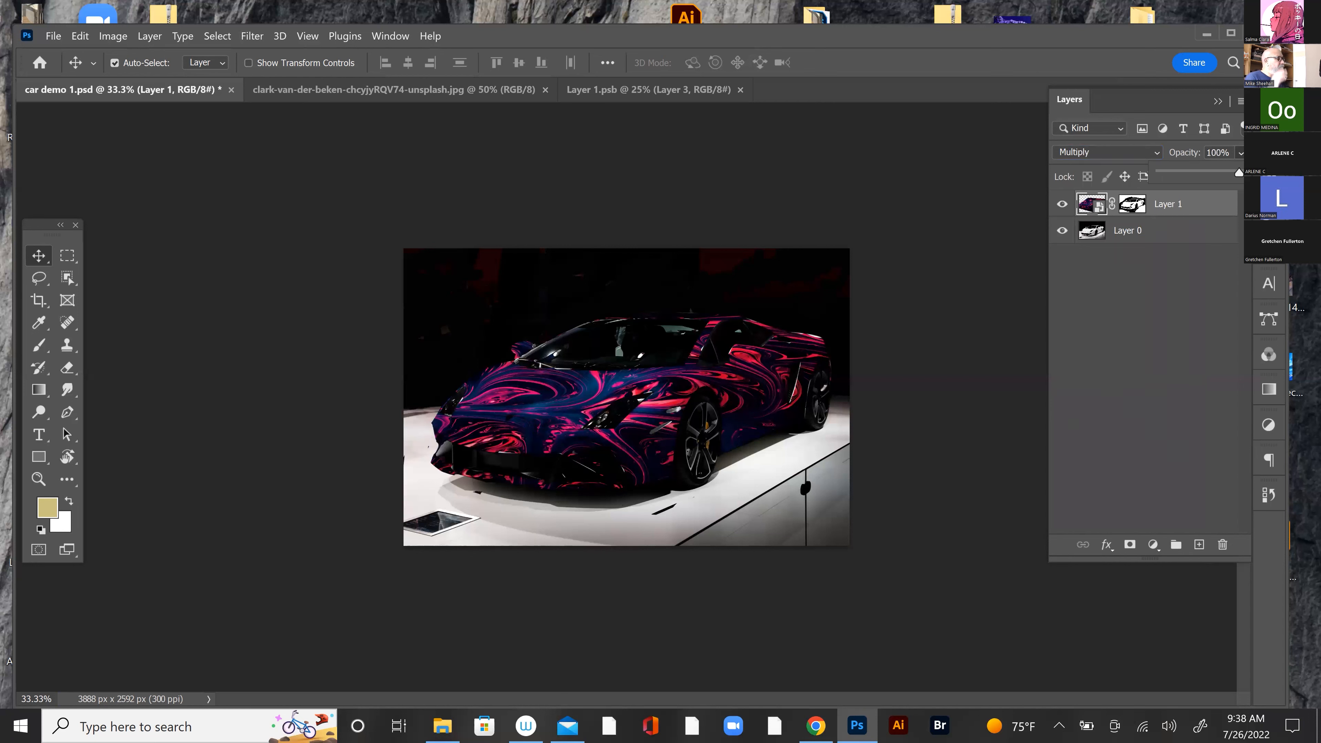
pyautogui.click(816, 41)
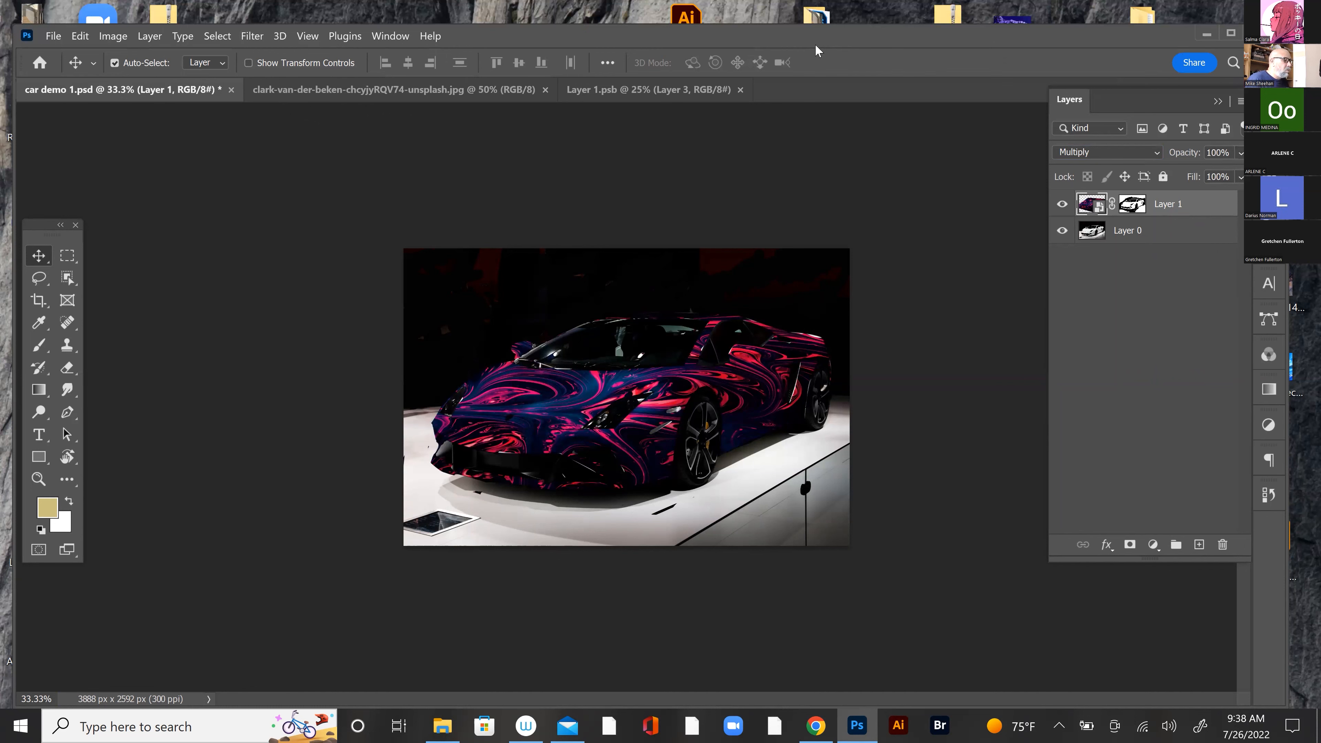
# Step: Open the parchment map shutterstock_314339963 from the car texture warp folder and undock it as a floating window beside the car
pyautogui.moveTo(816, 43); pyautogui.dragTo(831, 463)
pyautogui.click(1056, 328)
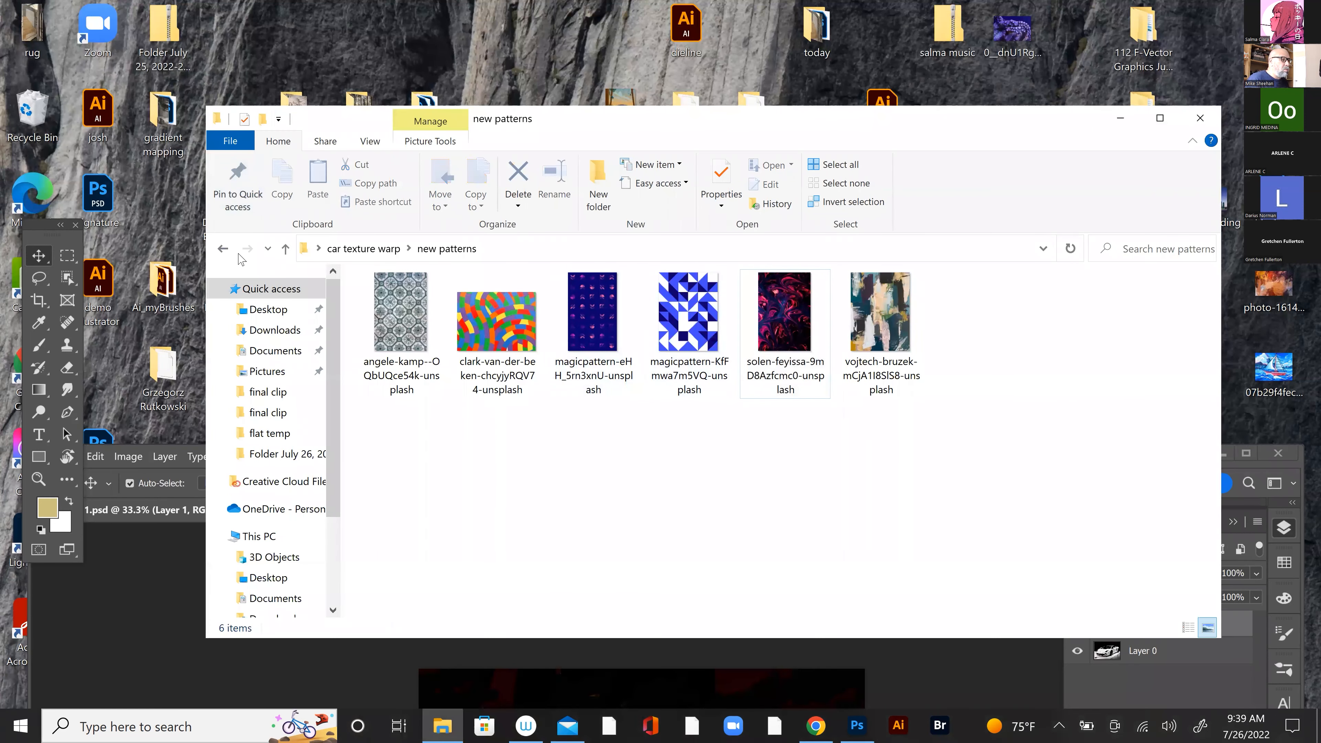
pyautogui.click(227, 251)
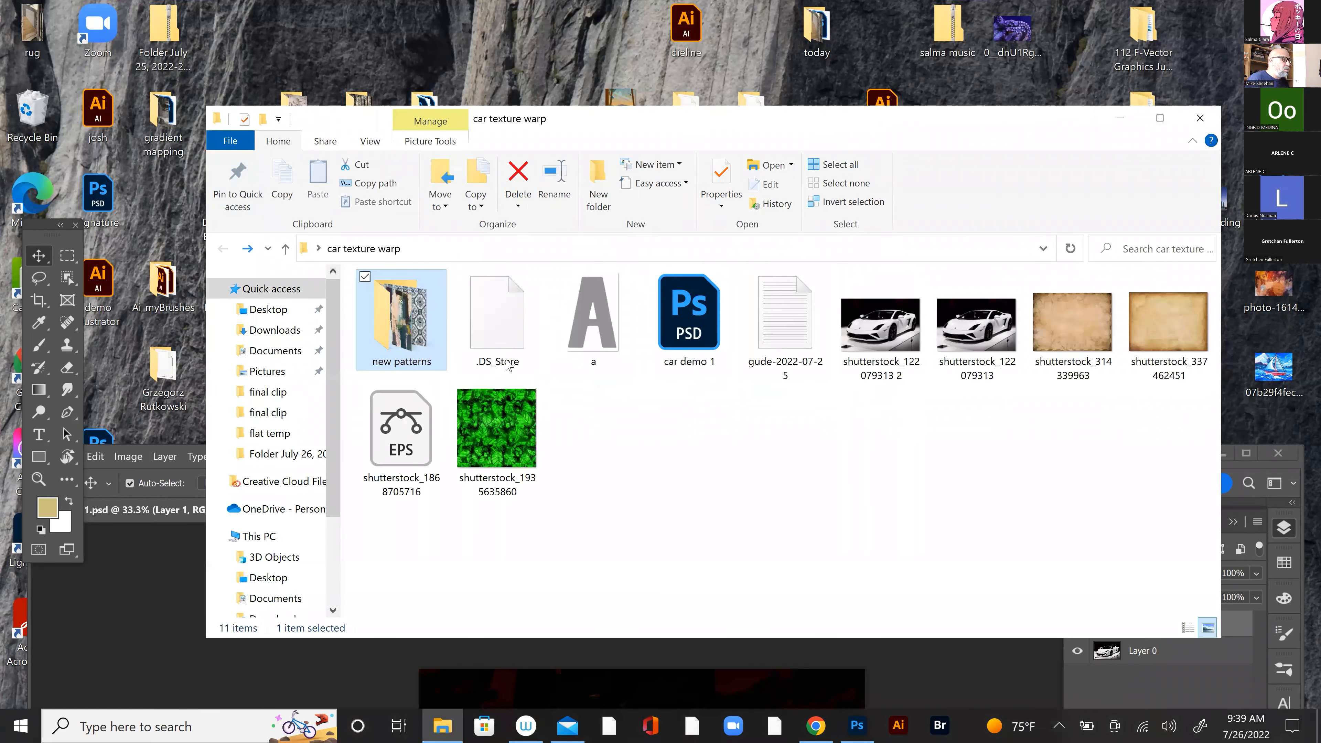
pyautogui.doubleClick(1084, 318)
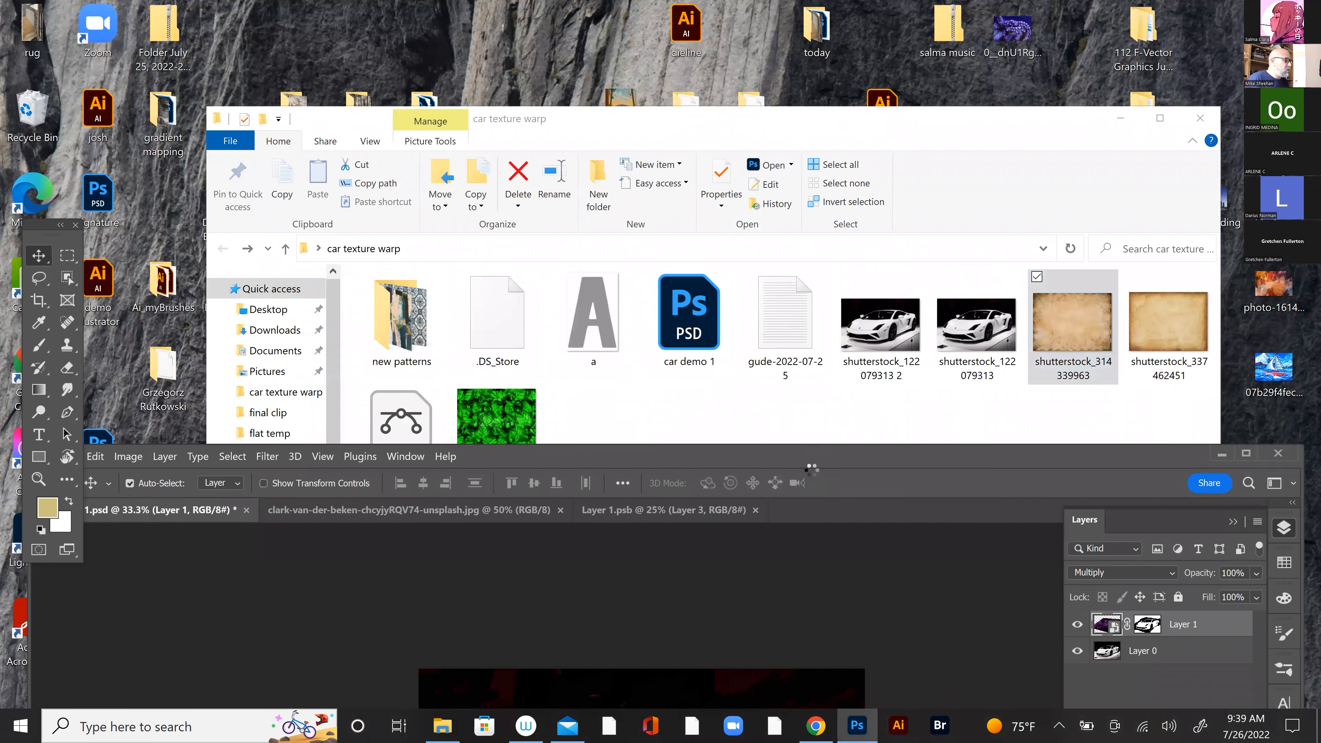
pyautogui.doubleClick(815, 451)
pyautogui.moveTo(889, 89); pyautogui.dragTo(894, 26)
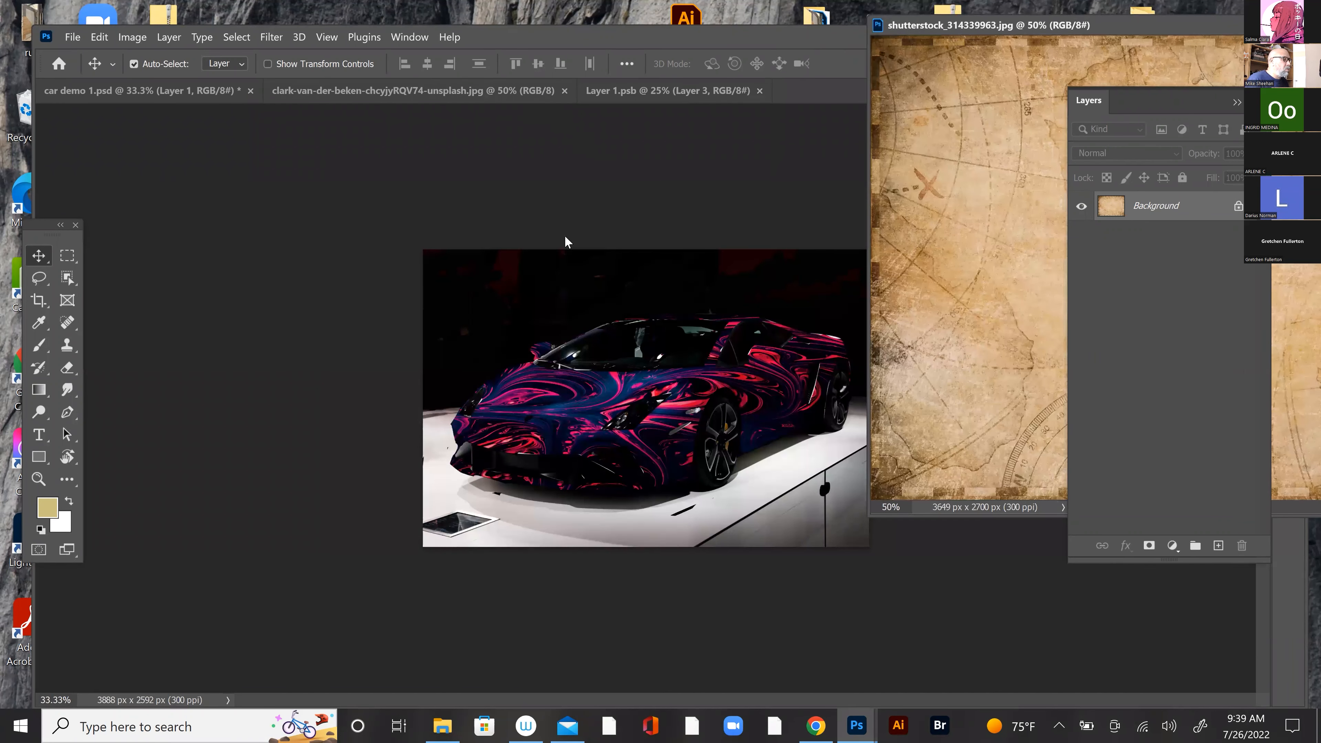
# Step: Open the contents of Layer 1's smart object and copy the parchment map in above the marbled pattern layer
pyautogui.click(530, 314)
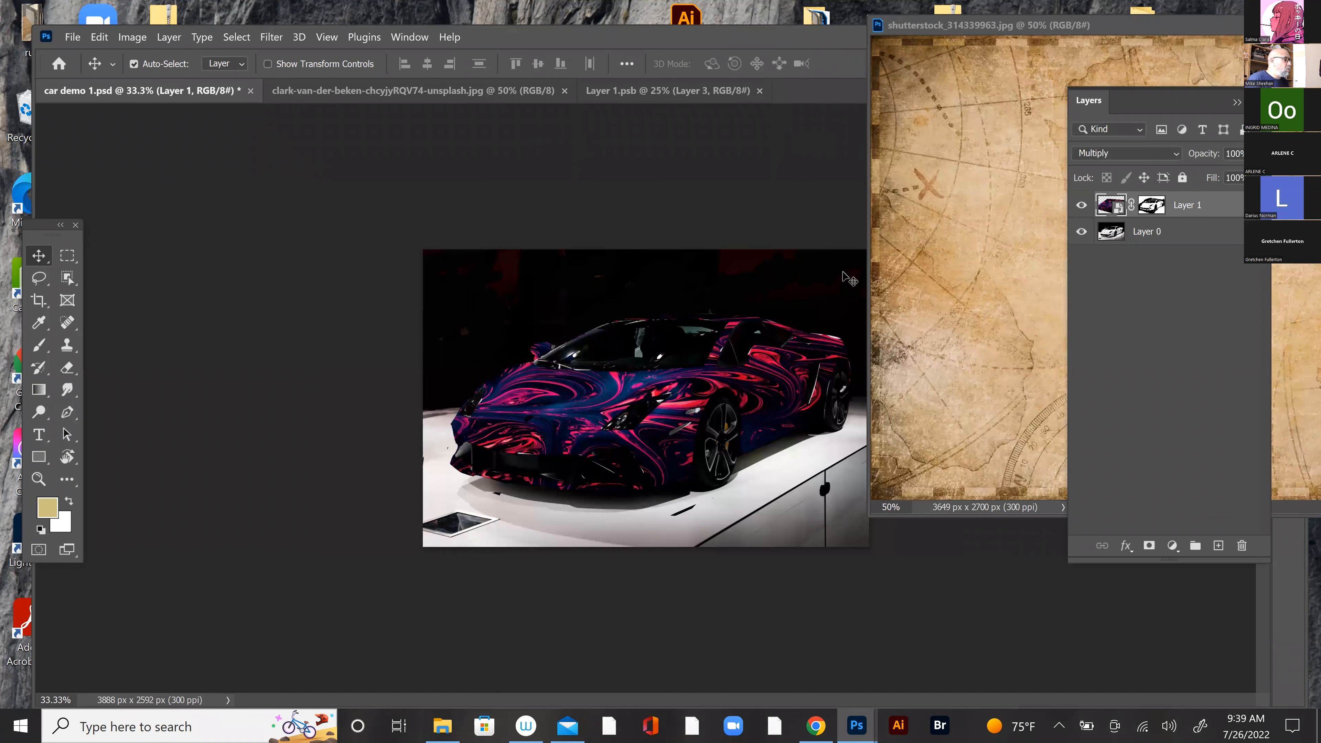
pyautogui.doubleClick(1112, 205)
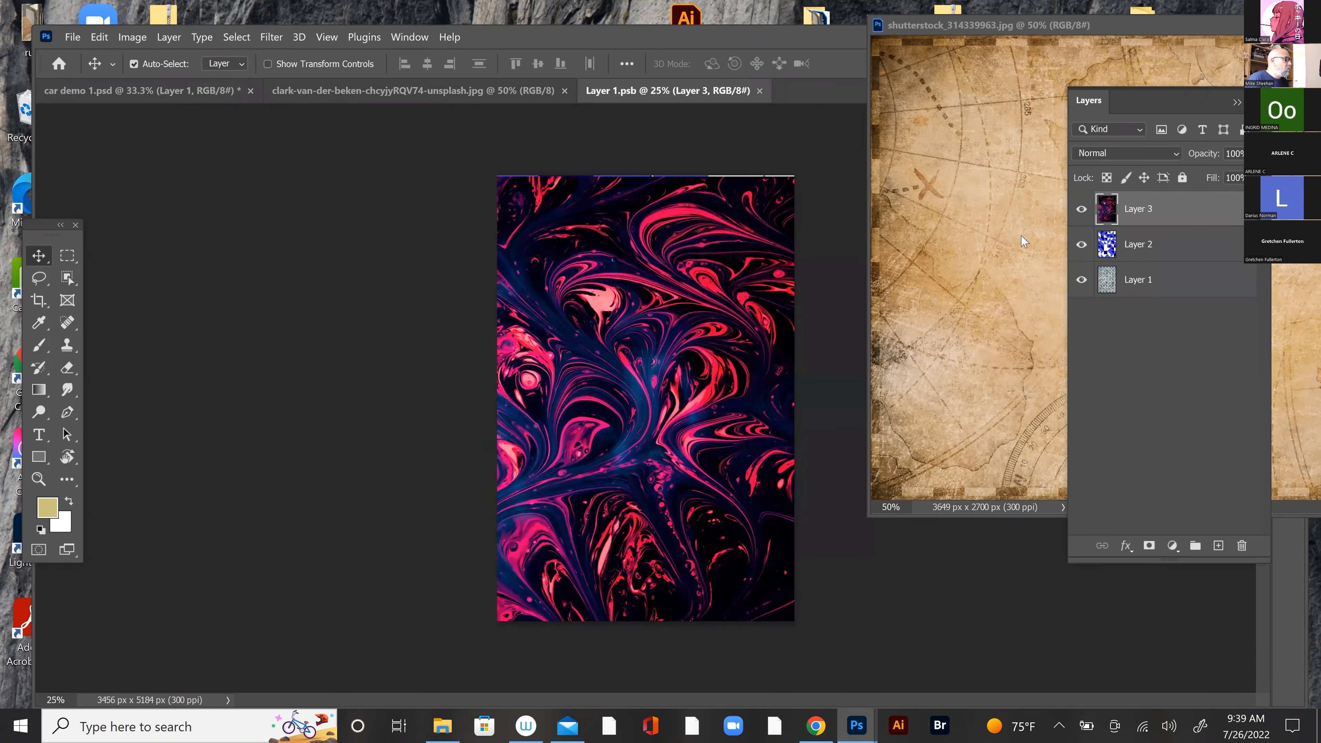
pyautogui.click(1023, 240)
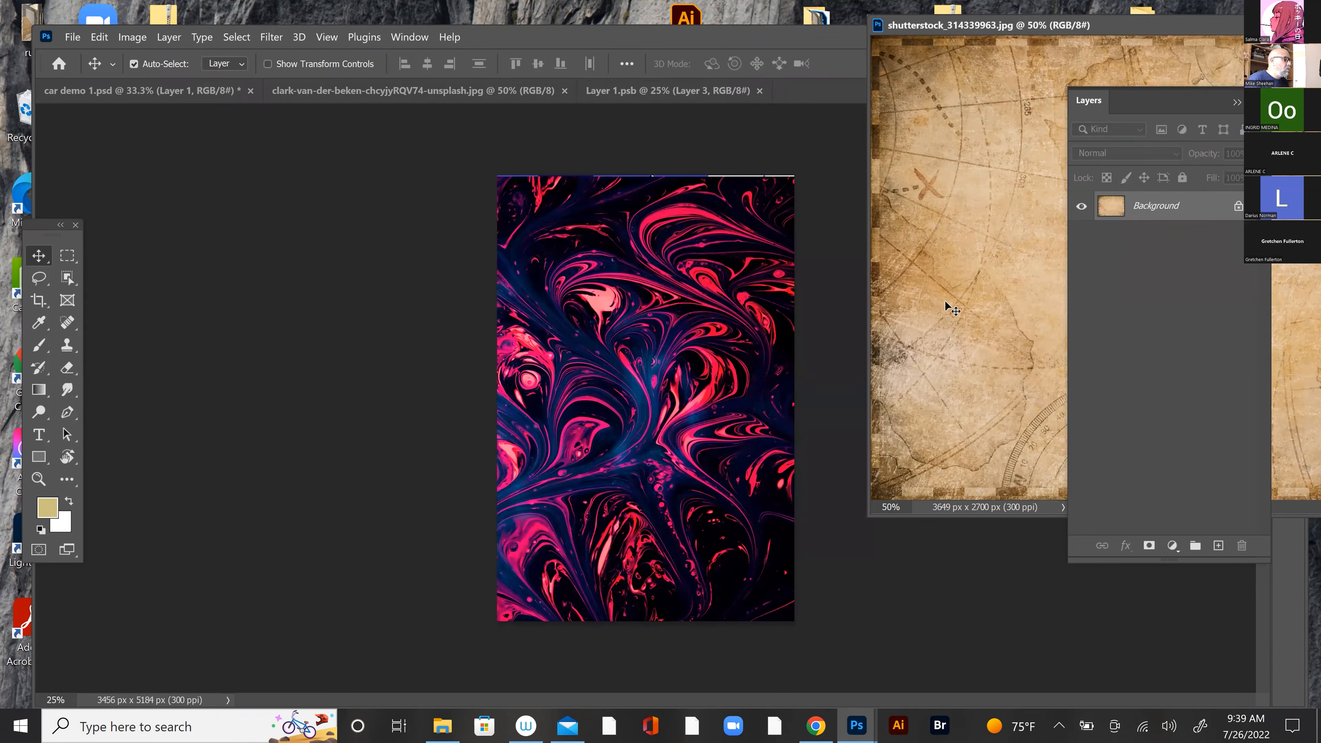
pyautogui.moveTo(557, 360); pyautogui.dragTo(557, 360)
pyautogui.moveTo(686, 345); pyautogui.dragTo(650, 334)
# Step: Rotate the parchment map -90° and scale it to about 150% so it covers the canvas, then save the smart object contents
pyautogui.hotkey('ctrl', 't')
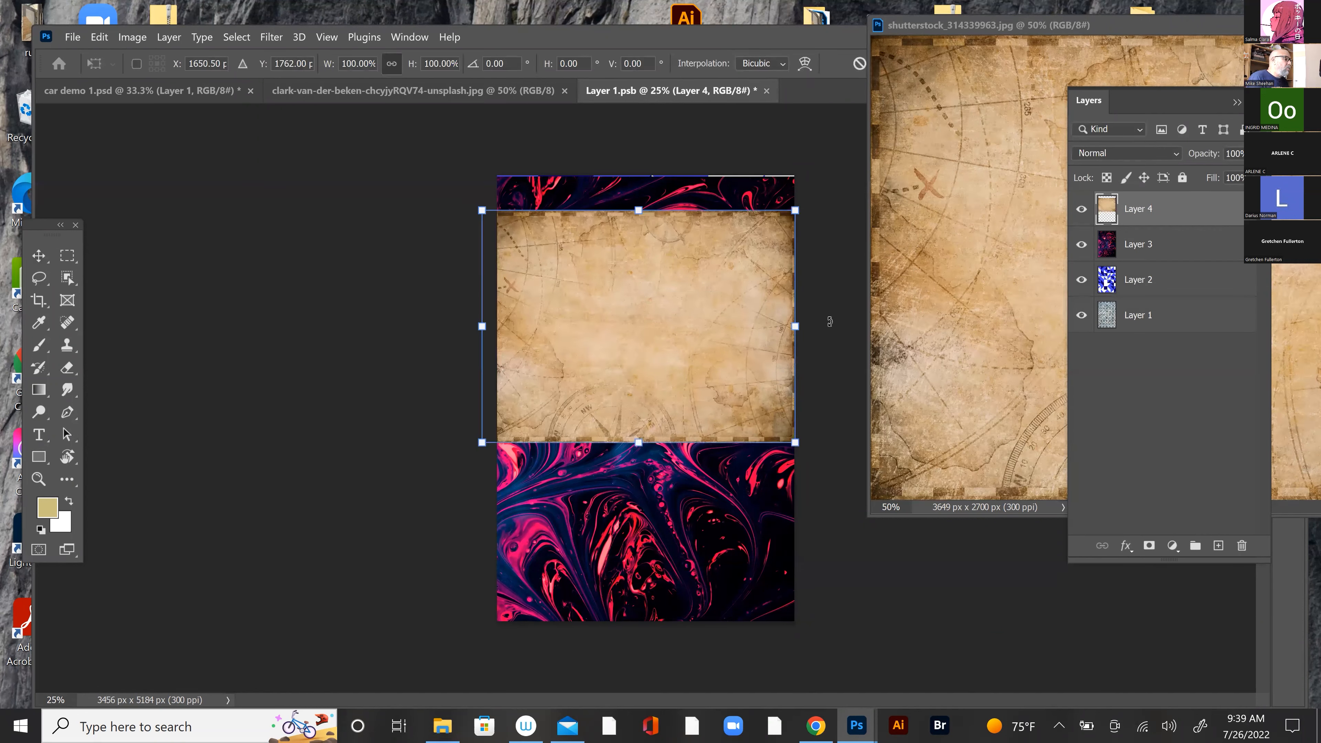
pyautogui.moveTo(822, 295); pyautogui.dragTo(650, 146)
pyautogui.moveTo(632, 271); pyautogui.dragTo(553, 274)
pyautogui.moveTo(716, 485); pyautogui.dragTo(830, 642)
pyautogui.doubleClick(761, 395)
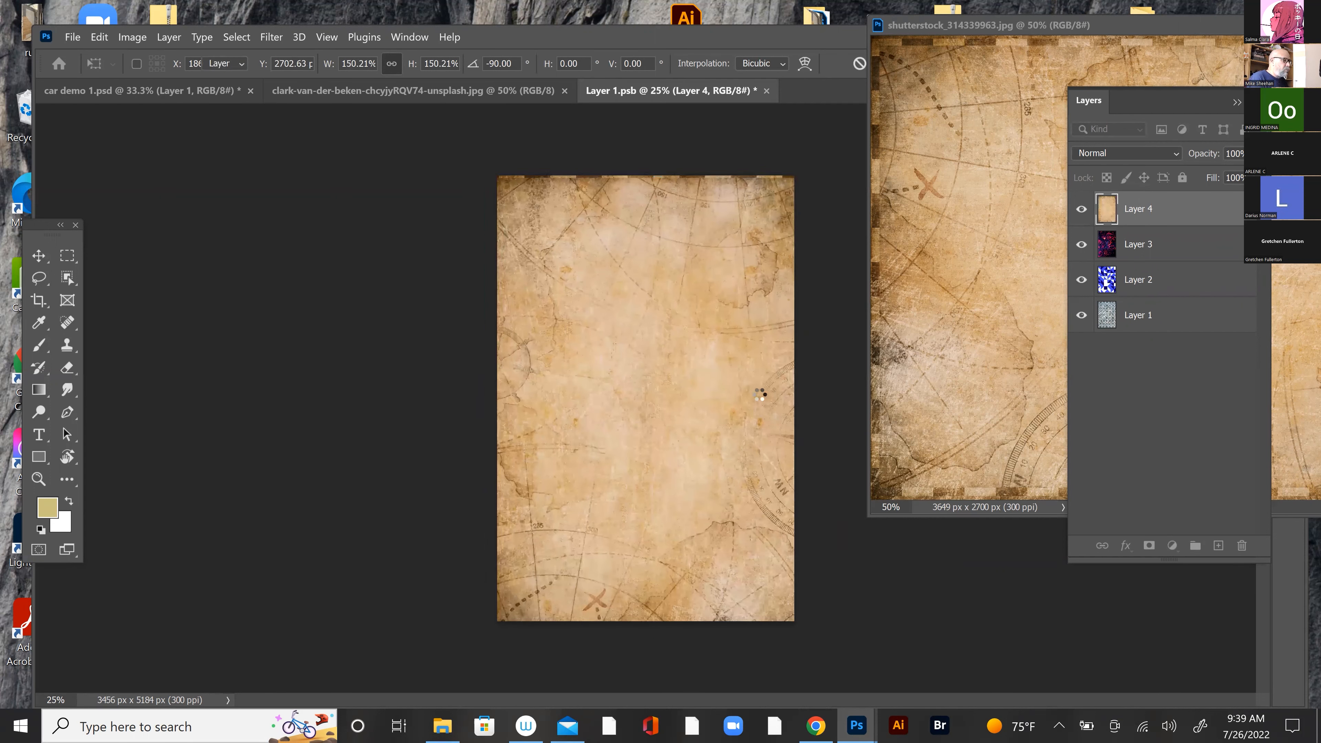
pyautogui.hotkey('ctrl', 's')
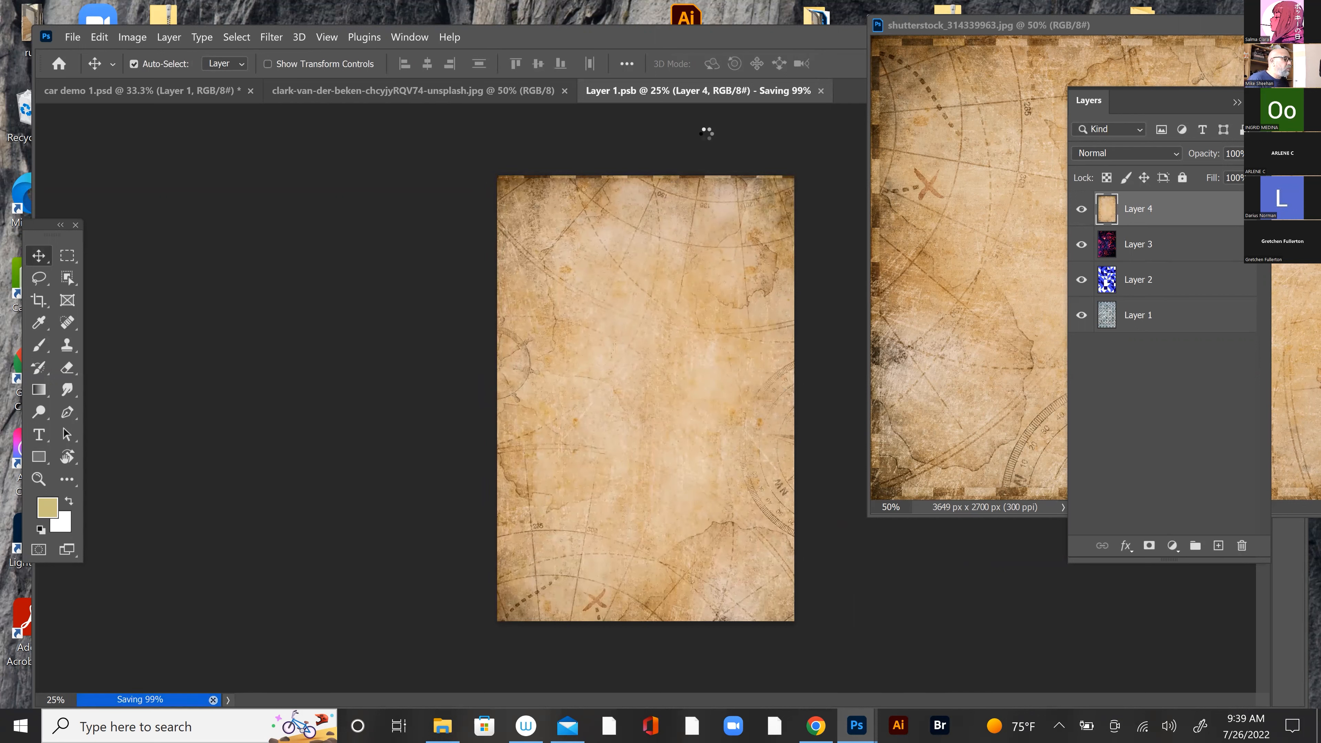
# Step: Close the floating parchment map image and set Layer 1 of the car document to the Linear Burn blend mode
pyautogui.moveTo(1129, 27); pyautogui.dragTo(758, 36)
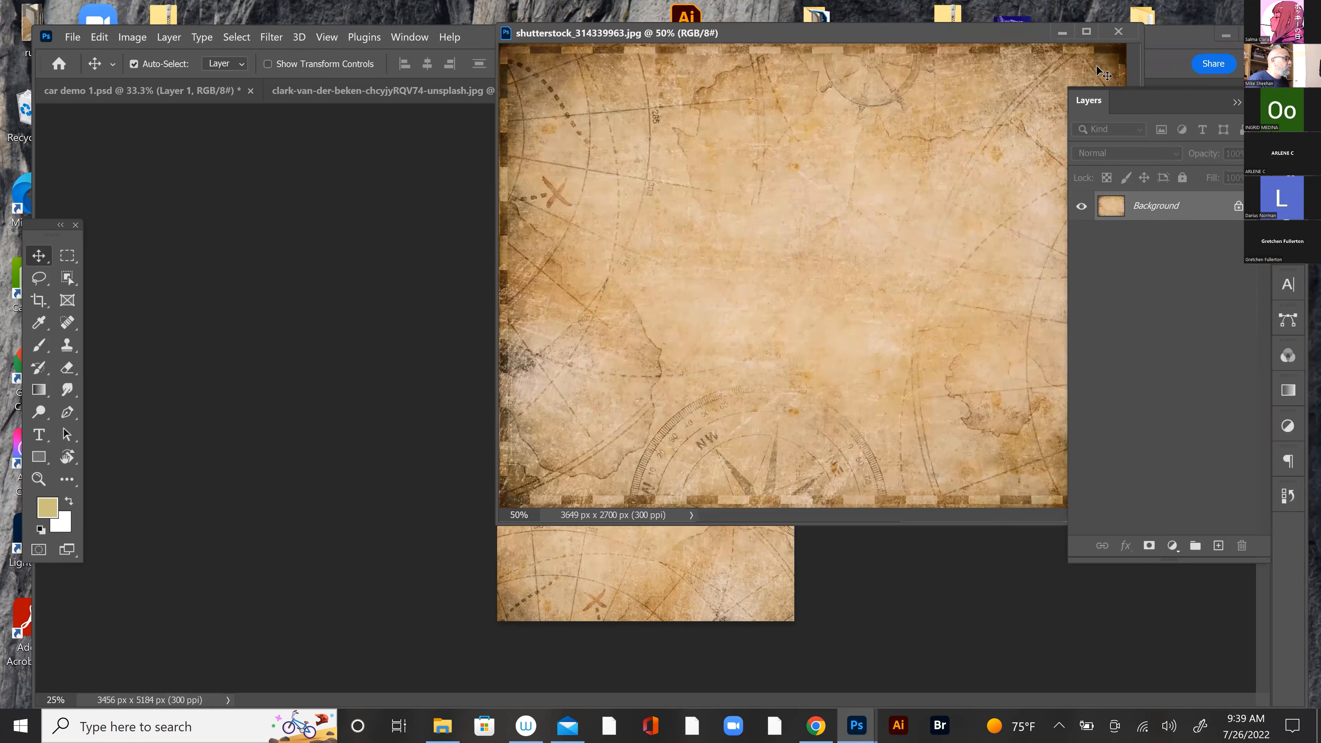
pyautogui.click(1118, 32)
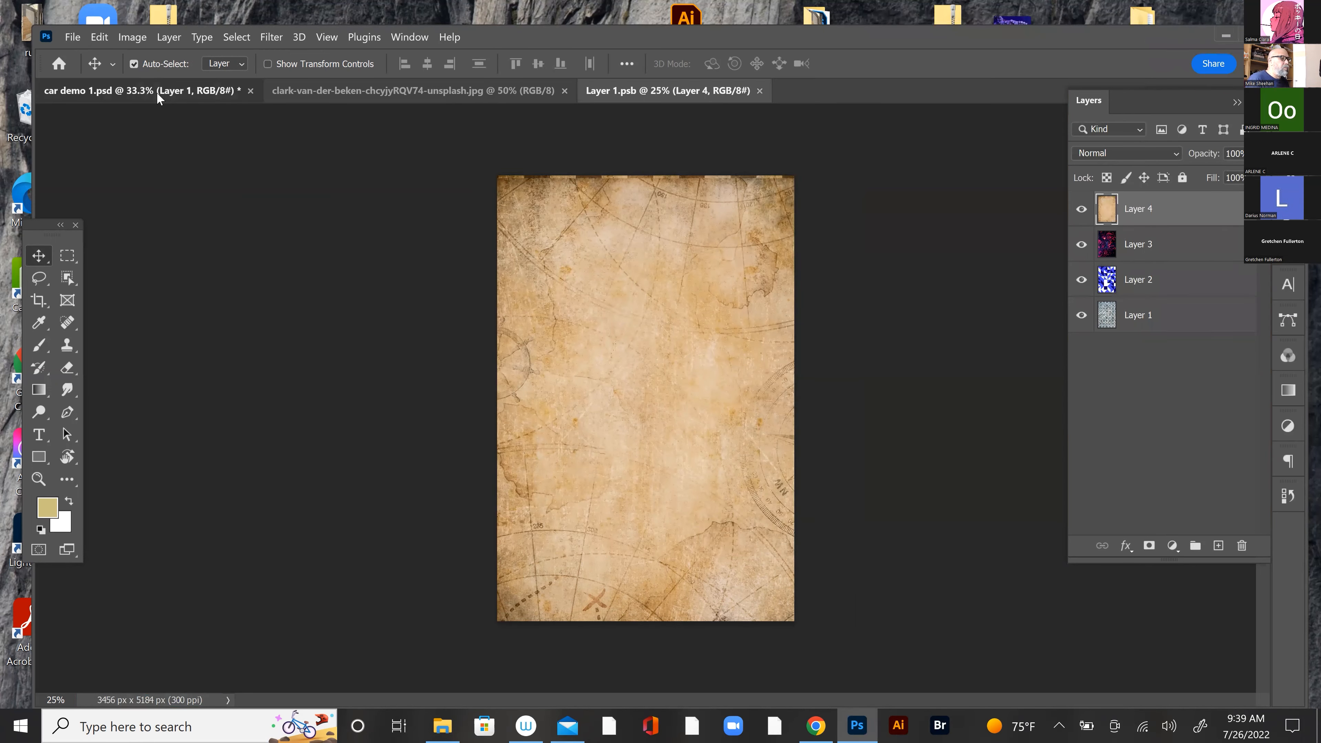
pyautogui.click(157, 92)
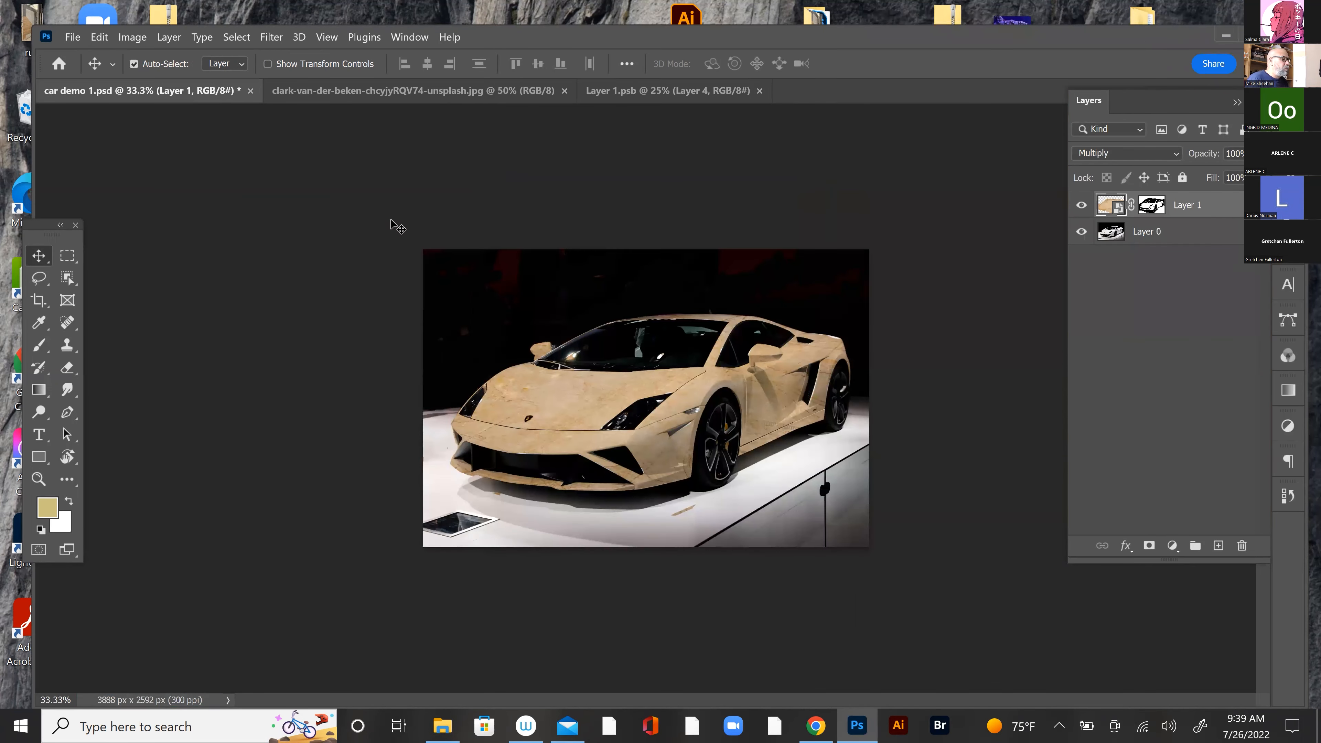
pyautogui.click(1133, 156)
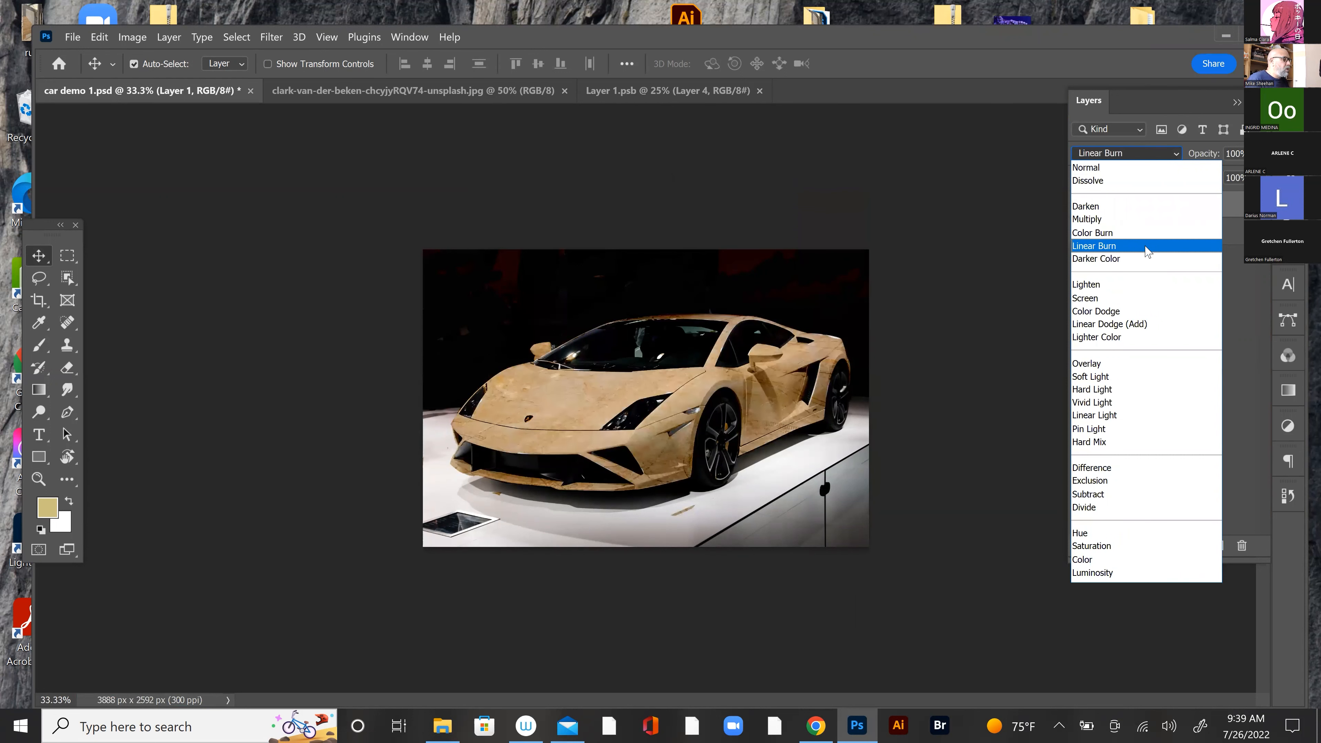
pyautogui.click(1147, 247)
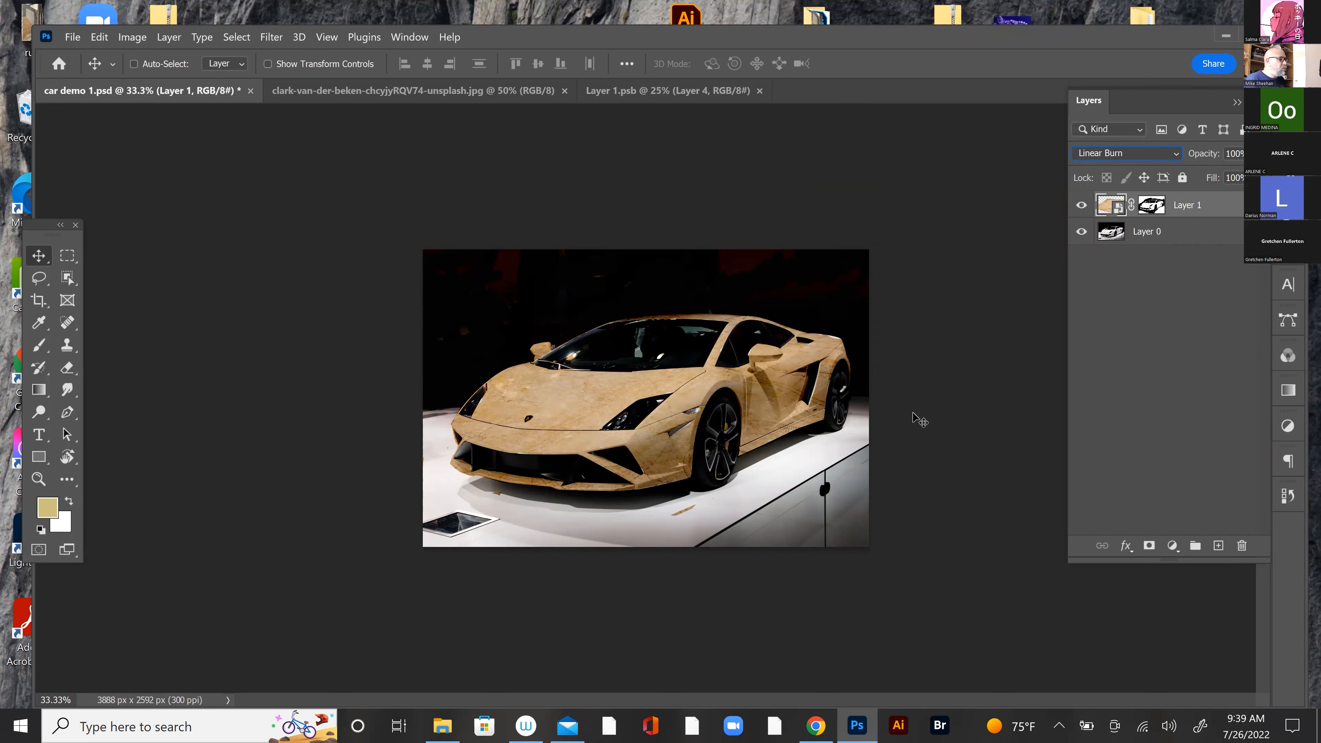
# Step: Paint white on Layer 1's mask with a size 8 brush to cover the bare strips along the car's upper rear edge
pyautogui.click(39, 480)
pyautogui.moveTo(835, 340); pyautogui.dragTo(907, 414)
pyautogui.click(1149, 208)
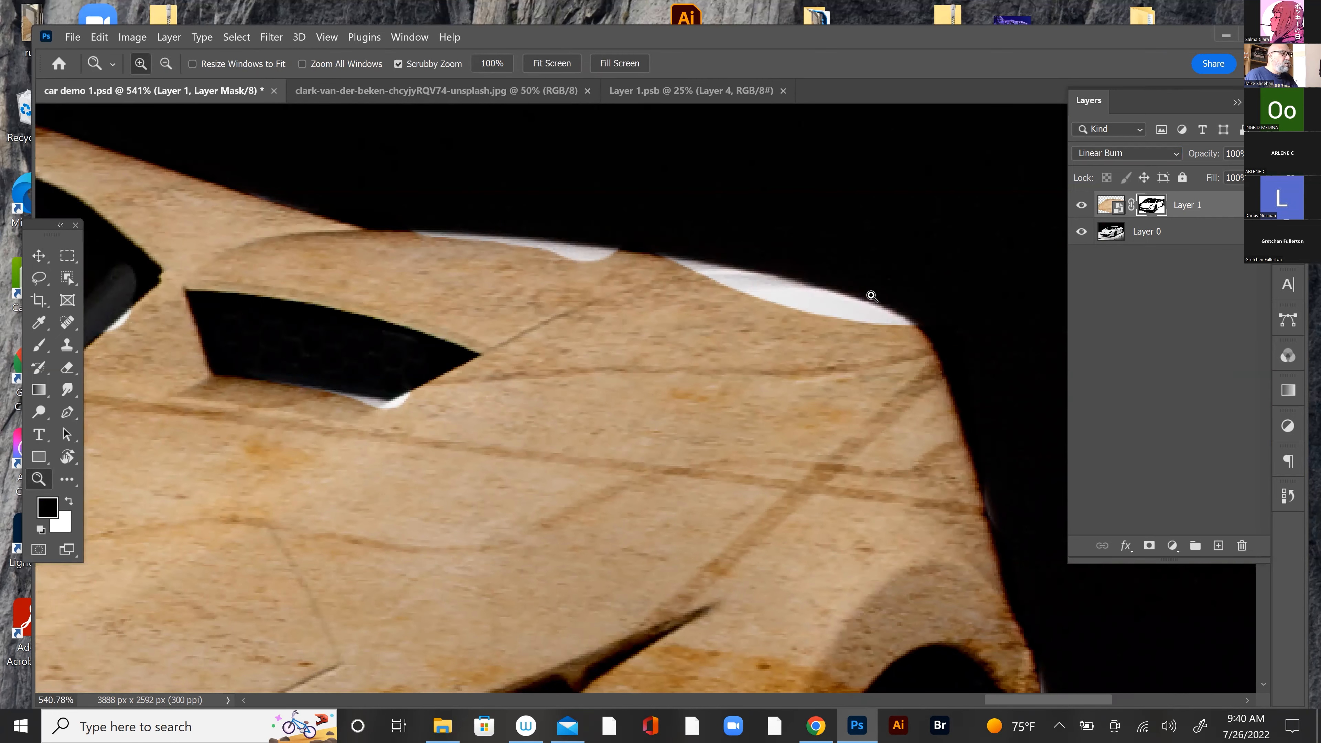
pyautogui.press('b')
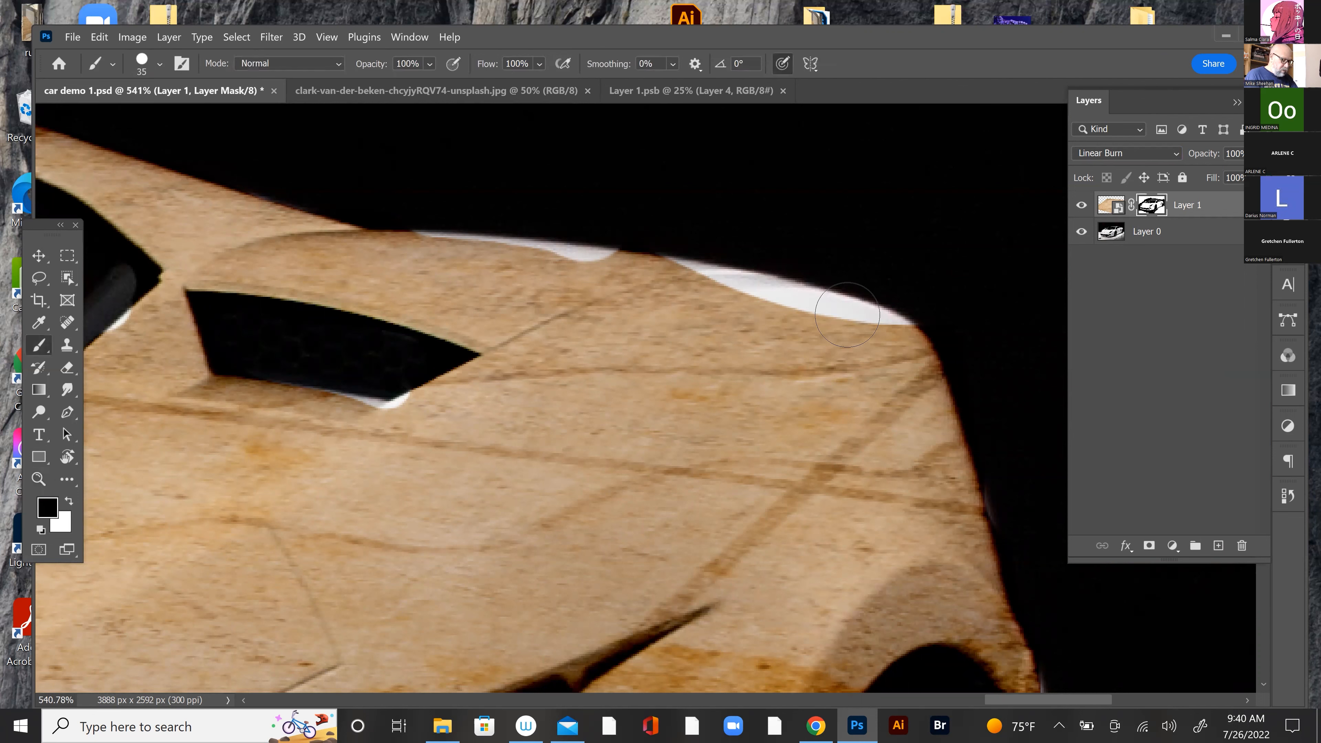
pyautogui.press('x')
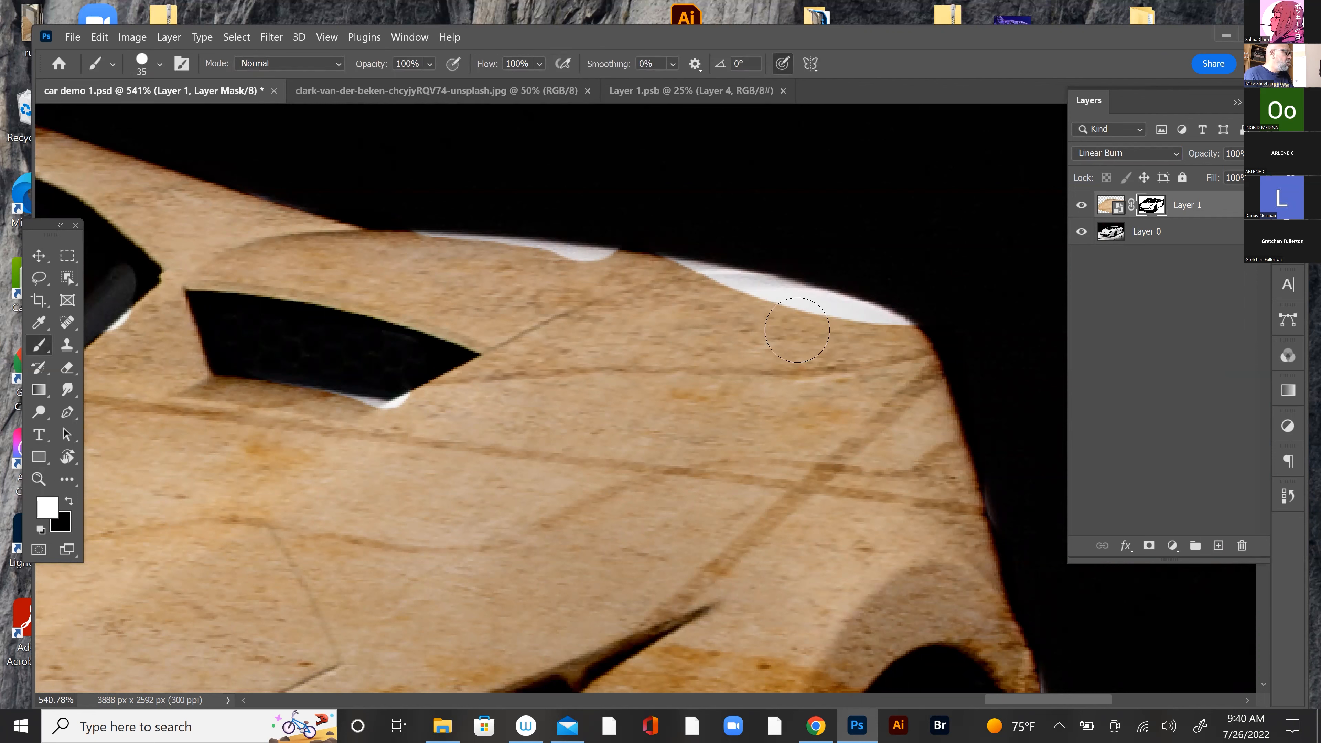
pyautogui.press('[')
pyautogui.press('[')
pyautogui.press('[')
pyautogui.press('[')
pyautogui.press('[')
pyautogui.moveTo(746, 281)
pyautogui.mouseDown()
pyautogui.moveTo(801, 295)
pyautogui.moveTo(732, 288)
pyautogui.moveTo(897, 326)
pyautogui.moveTo(664, 266)
pyautogui.moveTo(899, 325)
pyautogui.mouseUp()
pyautogui.moveTo(780, 284); pyautogui.dragTo(706, 273)
pyautogui.moveTo(580, 259); pyautogui.dragTo(416, 233)
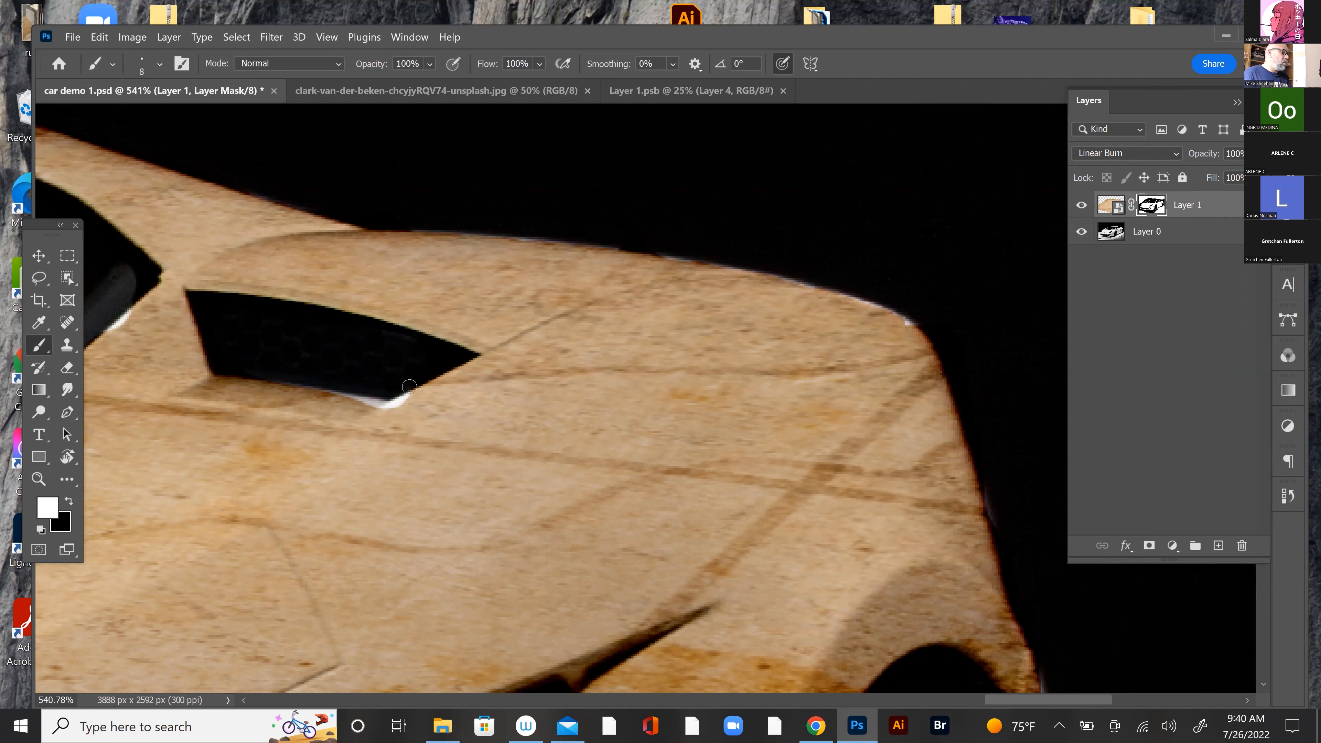
# Step: Paint white on the mask over the bare spots around the rear side vent and along the side window's edges
pyautogui.moveTo(386, 408); pyautogui.dragTo(367, 402)
pyautogui.moveTo(132, 316); pyautogui.dragTo(134, 316)
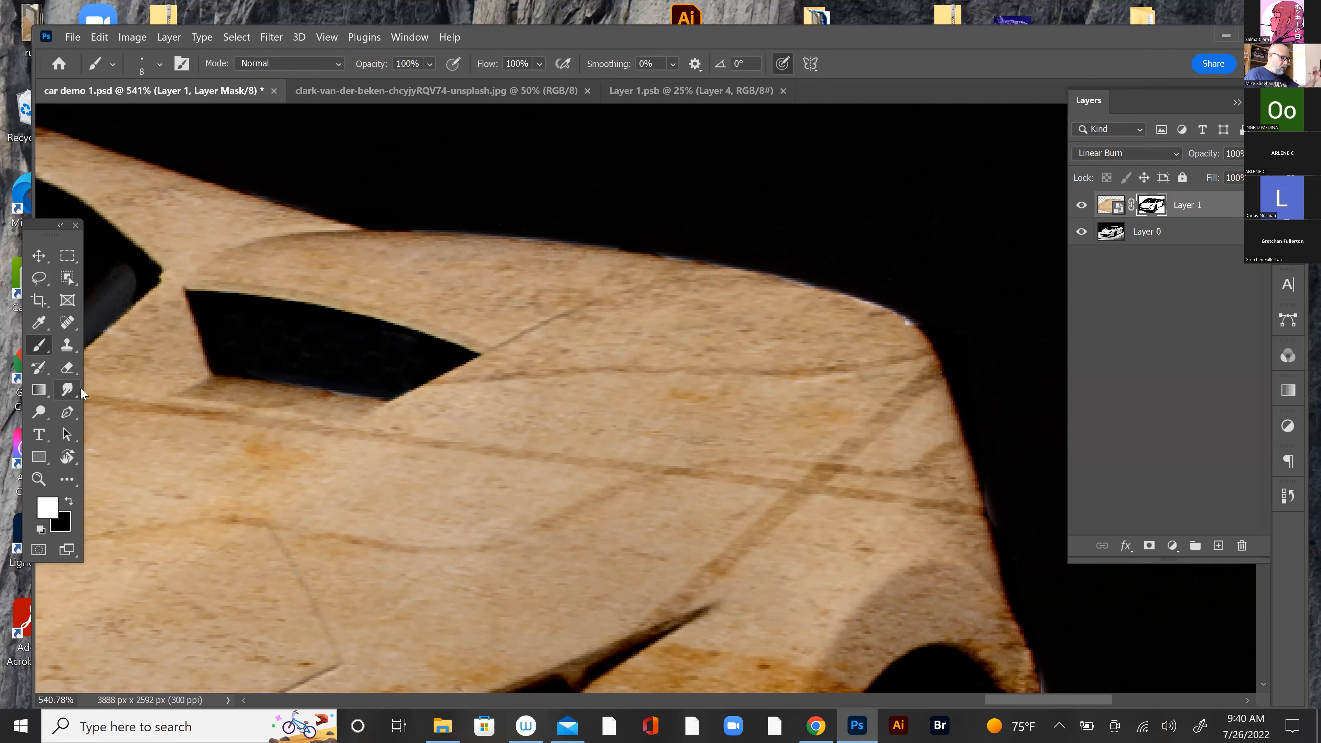
pyautogui.moveTo(407, 373); pyautogui.dragTo(864, 457)
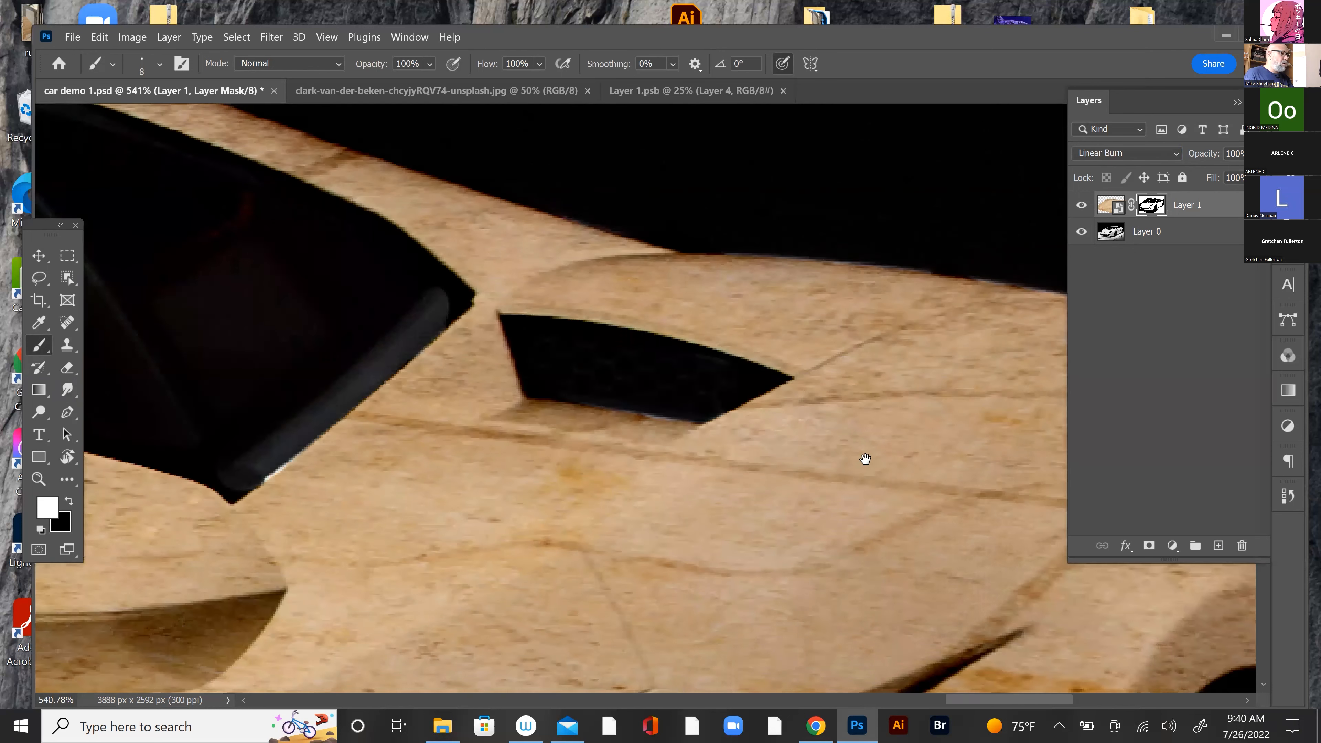
pyautogui.moveTo(481, 372); pyautogui.dragTo(691, 463)
pyautogui.moveTo(505, 293); pyautogui.dragTo(701, 369)
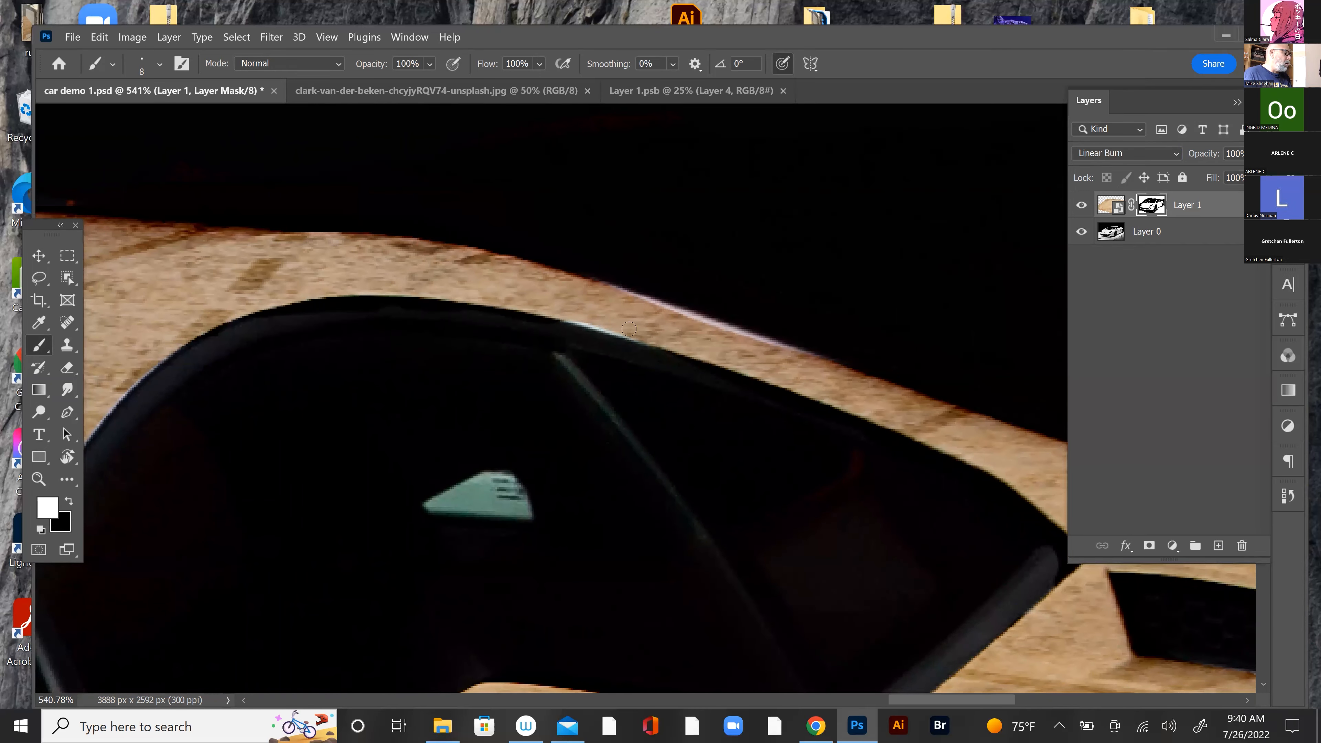
pyautogui.moveTo(575, 319)
pyautogui.mouseDown()
pyautogui.moveTo(640, 339)
pyautogui.moveTo(620, 301)
pyautogui.moveTo(814, 327)
pyautogui.mouseUp()
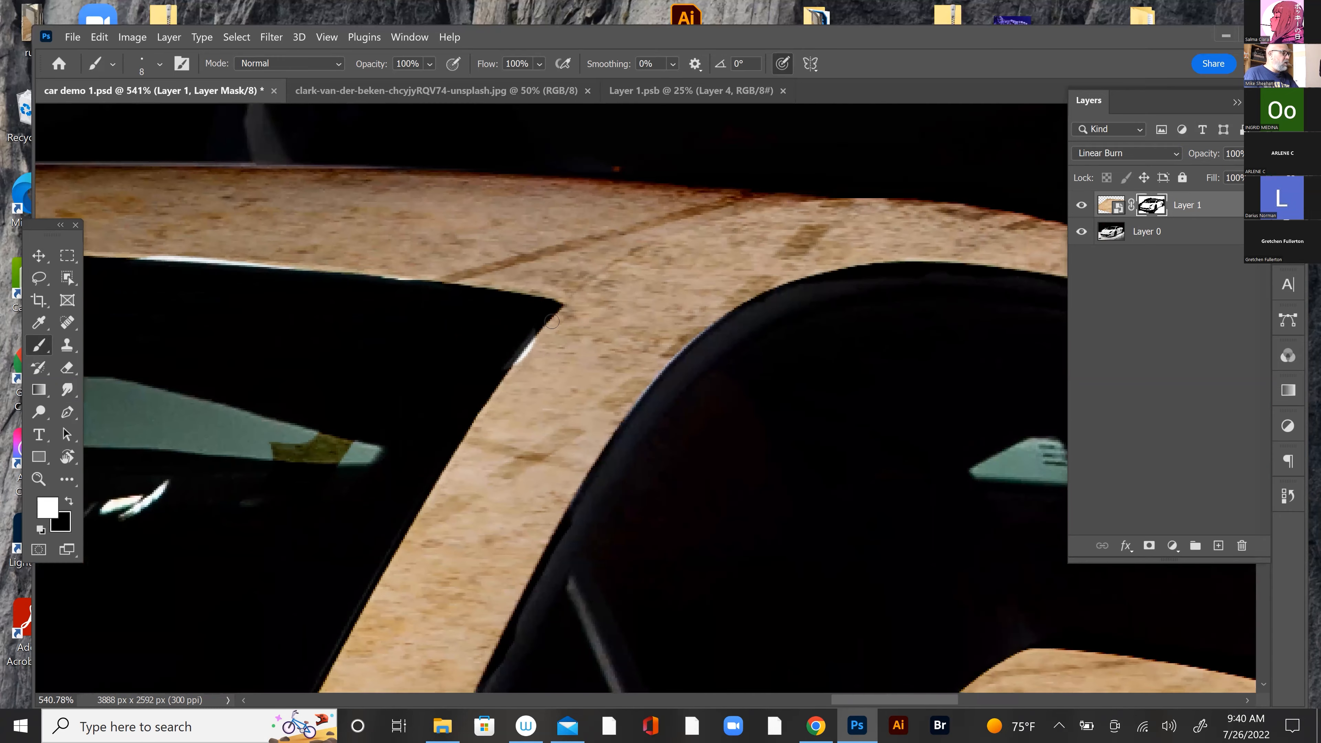
# Step: Paint white on the mask over the bare edges at the windshield's near upper corner and along the roof's lower edge
pyautogui.moveTo(518, 369)
pyautogui.mouseDown()
pyautogui.moveTo(528, 348)
pyautogui.moveTo(517, 368)
pyautogui.moveTo(830, 391)
pyautogui.mouseUp()
pyautogui.moveTo(447, 262); pyautogui.dragTo(493, 251)
pyautogui.moveTo(575, 267); pyautogui.dragTo(460, 255)
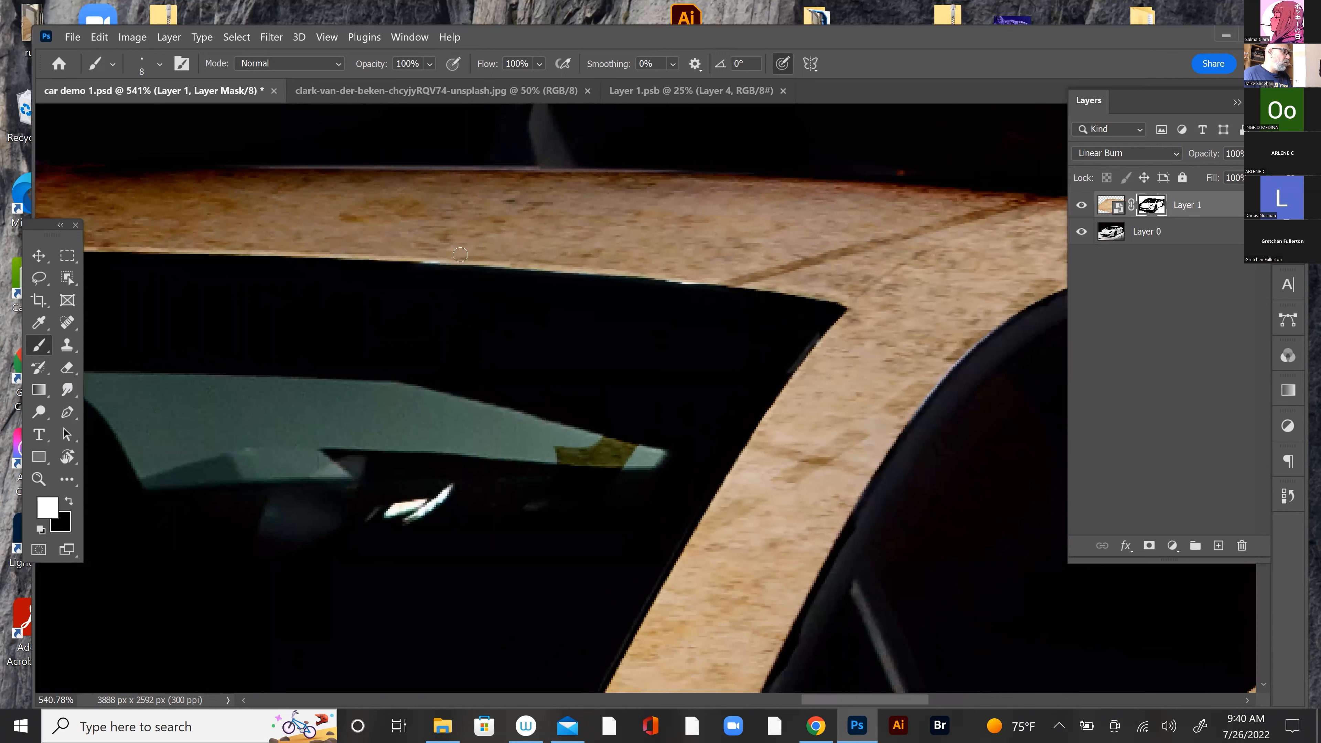
# Step: Paint white on the mask along the windshield's top edge where the roof narrows toward the far pillar
pyautogui.moveTo(502, 305); pyautogui.dragTo(899, 342)
pyautogui.moveTo(491, 316)
pyautogui.mouseDown()
pyautogui.moveTo(788, 396)
pyautogui.moveTo(828, 426)
pyautogui.mouseUp()
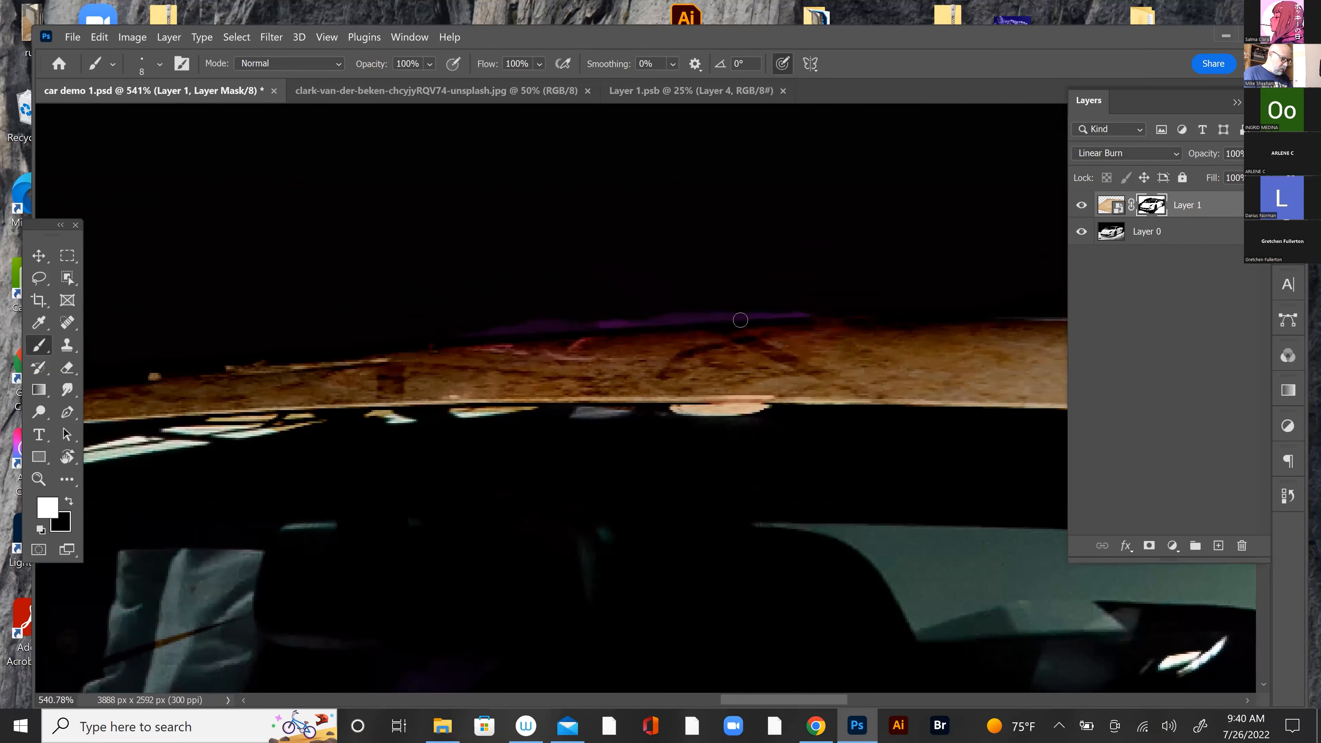
pyautogui.press('x')
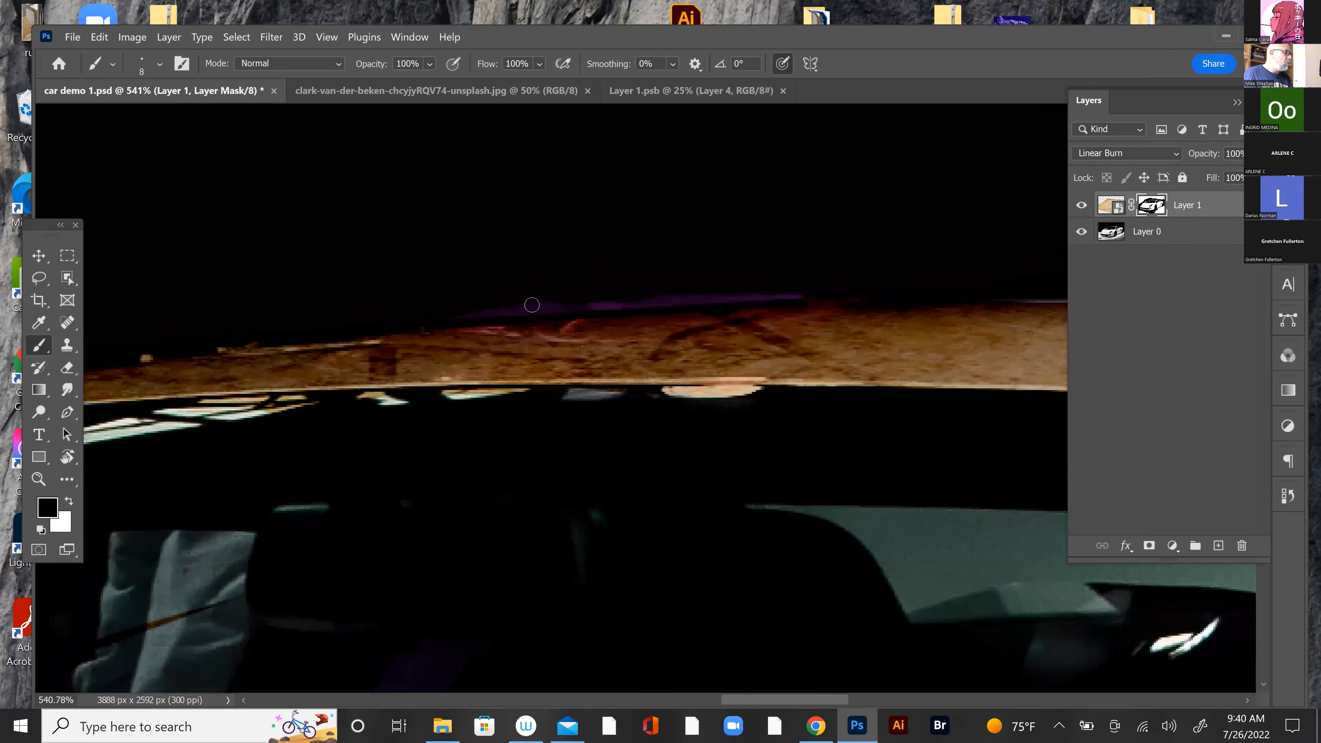
pyautogui.moveTo(609, 345)
pyautogui.mouseDown()
pyautogui.moveTo(767, 298)
pyautogui.moveTo(873, 293)
pyautogui.mouseUp()
pyautogui.moveTo(504, 363); pyautogui.dragTo(904, 336)
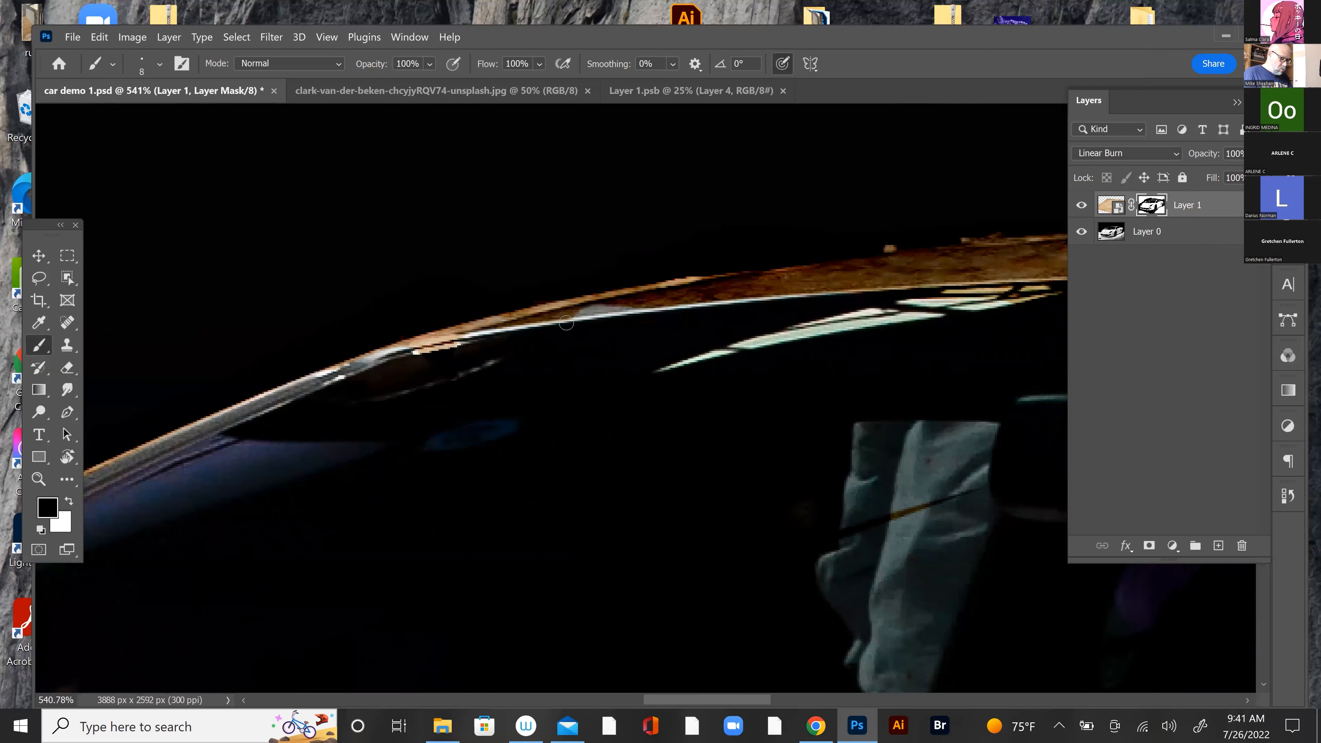
pyautogui.press('x')
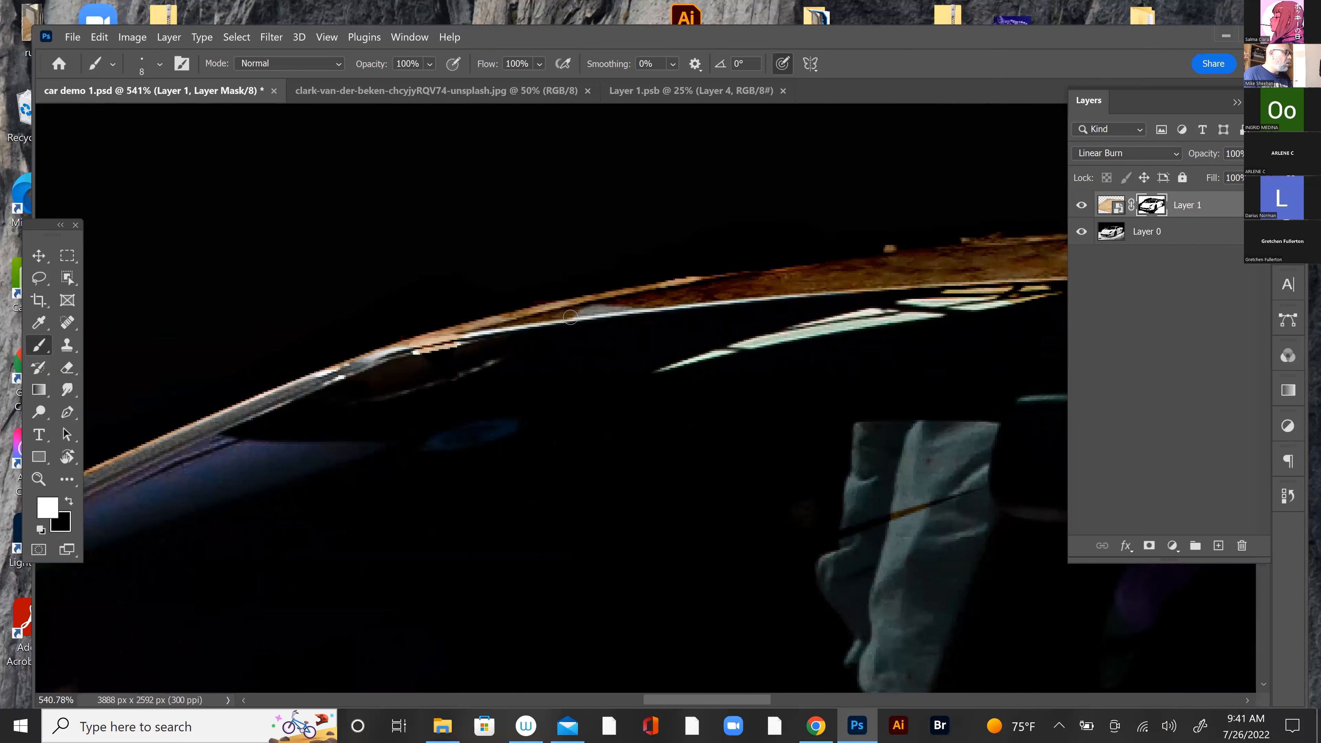
pyautogui.moveTo(640, 304)
pyautogui.mouseDown()
pyautogui.moveTo(562, 316)
pyautogui.moveTo(725, 296)
pyautogui.mouseUp()
pyautogui.moveTo(522, 320)
pyautogui.mouseDown()
pyautogui.moveTo(481, 332)
pyautogui.moveTo(582, 312)
pyautogui.moveTo(478, 322)
pyautogui.mouseUp()
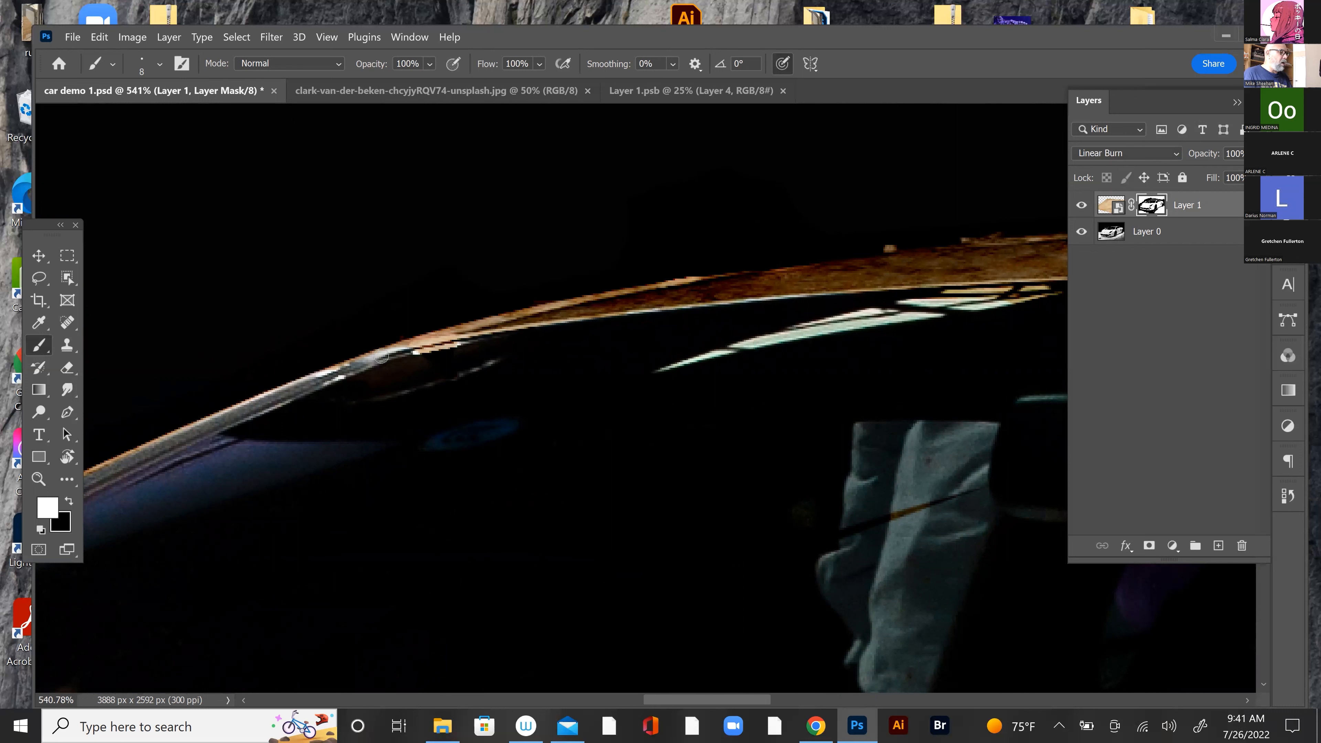
# Step: Paint white on the mask along the upper part of the far windshield pillar to extend the parchment texture
pyautogui.moveTo(382, 356)
pyautogui.mouseDown()
pyautogui.moveTo(255, 407)
pyautogui.moveTo(409, 343)
pyautogui.moveTo(127, 460)
pyautogui.mouseUp()
pyautogui.moveTo(484, 445)
pyautogui.mouseDown()
pyautogui.moveTo(660, 362)
pyautogui.moveTo(845, 314)
pyautogui.mouseUp()
pyautogui.moveTo(440, 358)
pyautogui.mouseDown()
pyautogui.moveTo(478, 337)
pyautogui.moveTo(401, 374)
pyautogui.moveTo(449, 348)
pyautogui.mouseUp()
pyautogui.moveTo(324, 416); pyautogui.dragTo(116, 521)
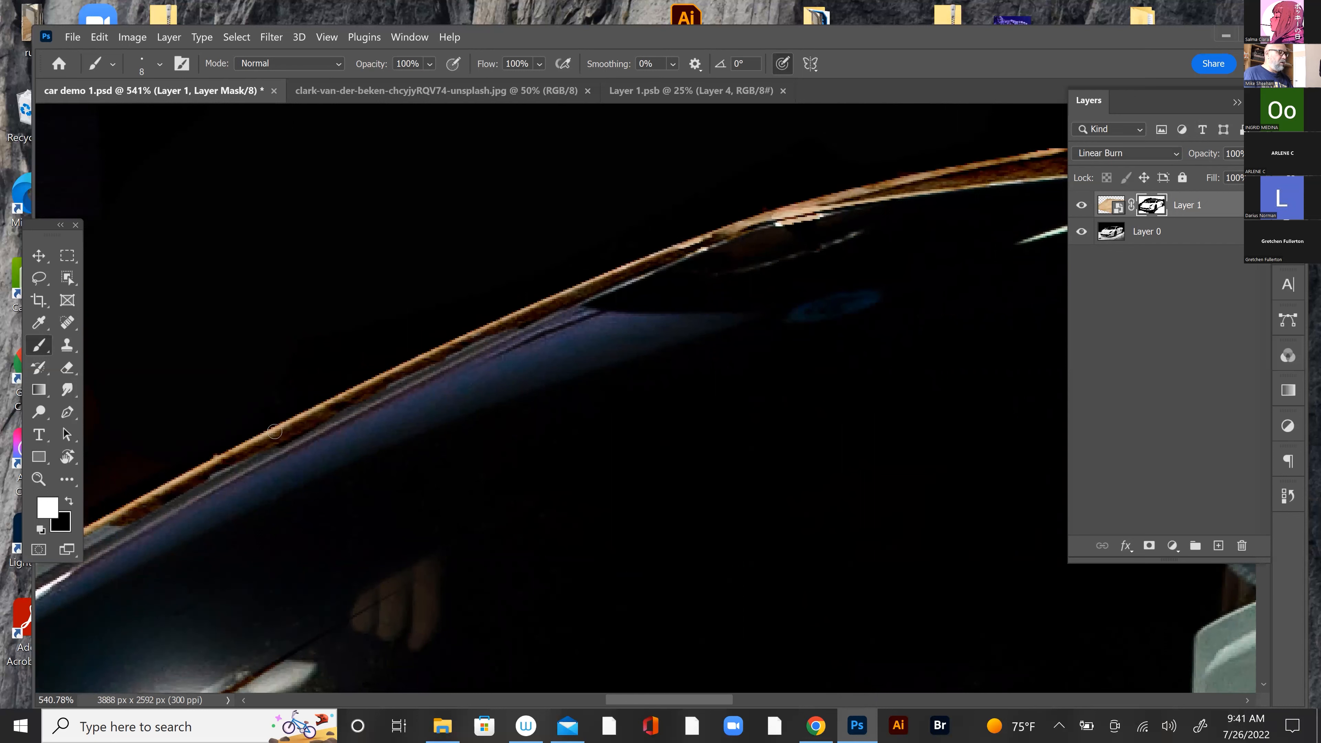
pyautogui.moveTo(222, 461); pyautogui.dragTo(171, 497)
pyautogui.moveTo(382, 387); pyautogui.dragTo(480, 343)
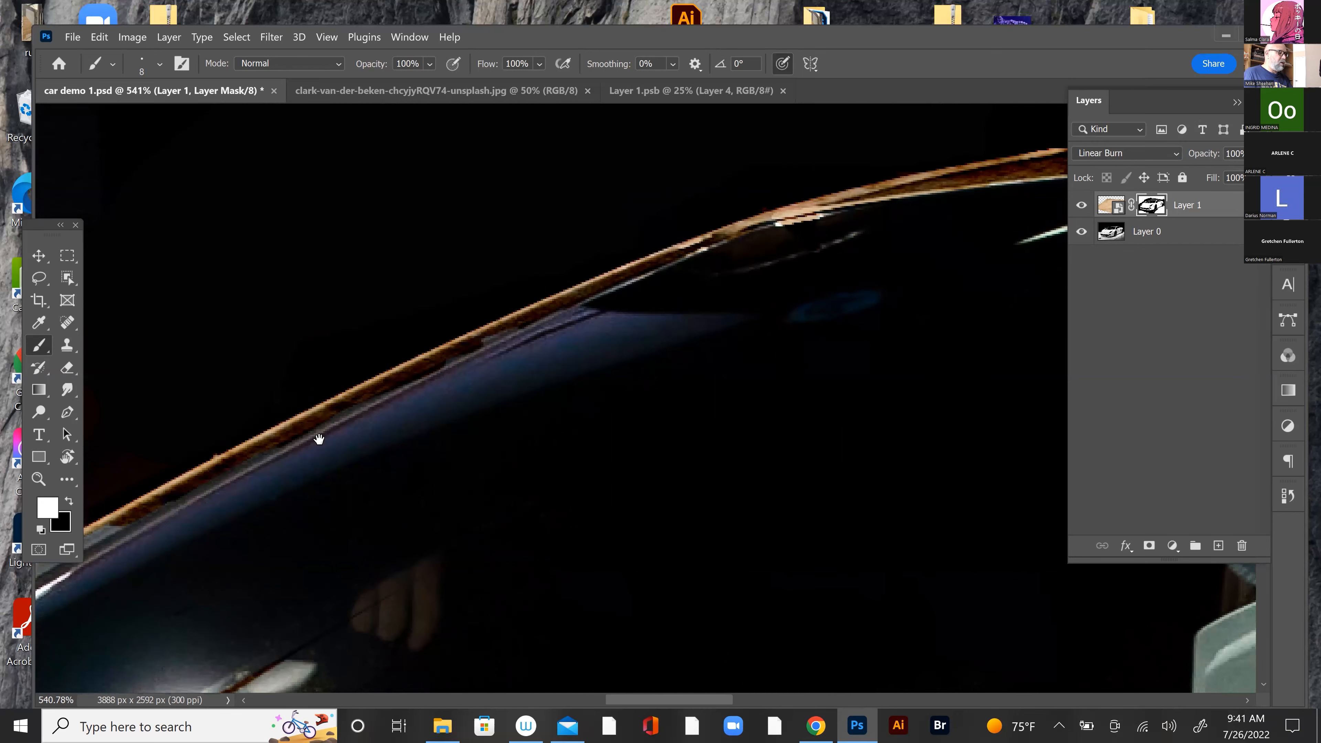
pyautogui.moveTo(374, 408); pyautogui.dragTo(638, 305)
pyautogui.moveTo(370, 426)
pyautogui.mouseDown()
pyautogui.moveTo(183, 525)
pyautogui.moveTo(298, 463)
pyautogui.mouseUp()
# Step: Paint white on the mask along the lower far windshield pillar beside the mirror and over the bare spot at the hood's edge
pyautogui.moveTo(522, 437); pyautogui.dragTo(770, 289)
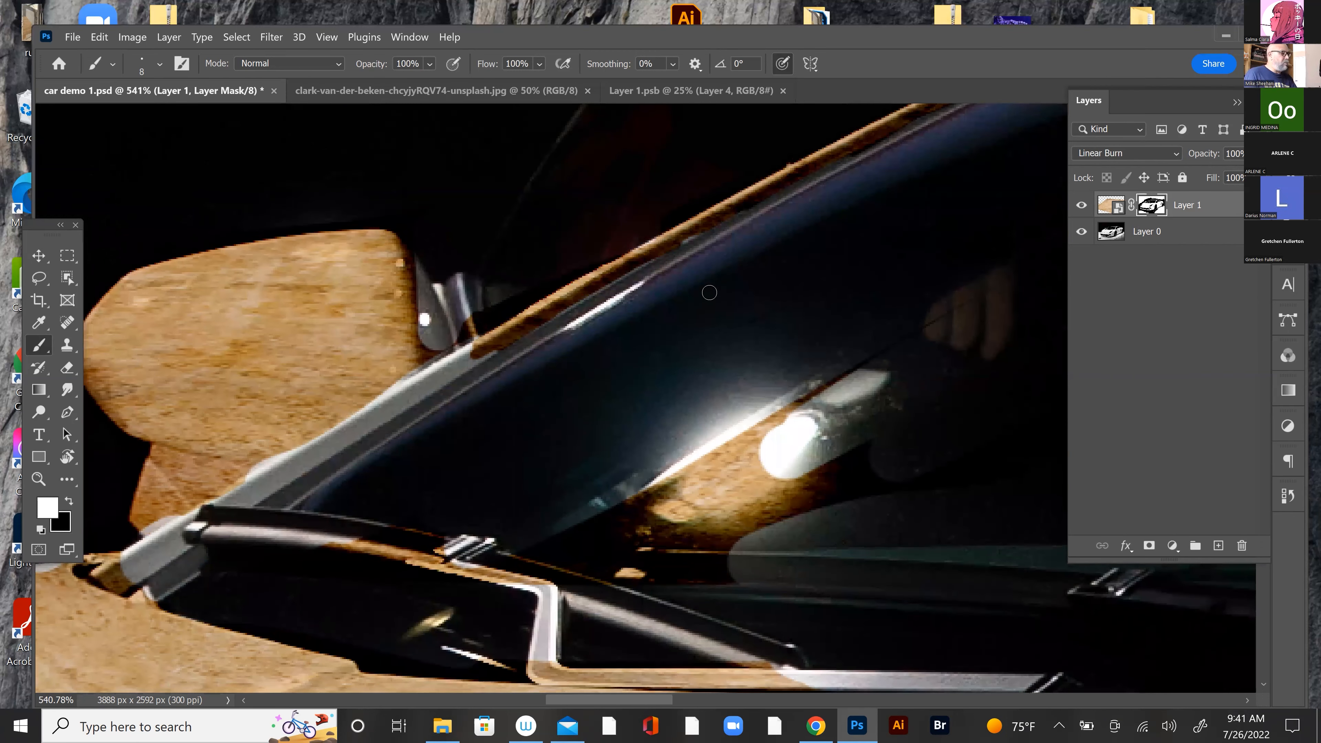
pyautogui.moveTo(418, 379)
pyautogui.mouseDown()
pyautogui.moveTo(474, 346)
pyautogui.moveTo(395, 396)
pyautogui.moveTo(489, 349)
pyautogui.moveTo(306, 461)
pyautogui.moveTo(411, 380)
pyautogui.moveTo(370, 403)
pyautogui.mouseUp()
pyautogui.moveTo(317, 458)
pyautogui.mouseDown()
pyautogui.moveTo(250, 491)
pyautogui.moveTo(283, 447)
pyautogui.mouseUp()
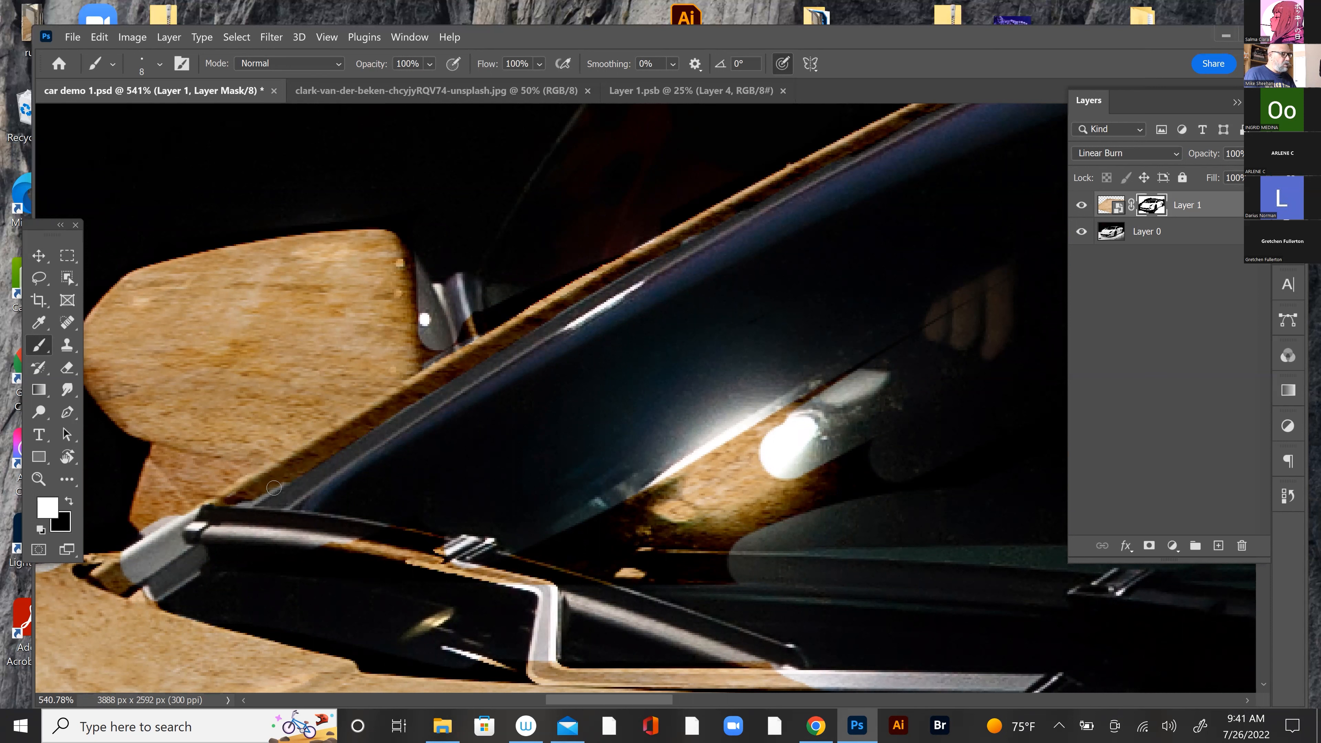
pyautogui.moveTo(177, 521)
pyautogui.mouseDown()
pyautogui.moveTo(140, 548)
pyautogui.moveTo(161, 536)
pyautogui.moveTo(174, 554)
pyautogui.moveTo(180, 544)
pyautogui.moveTo(145, 556)
pyautogui.mouseUp()
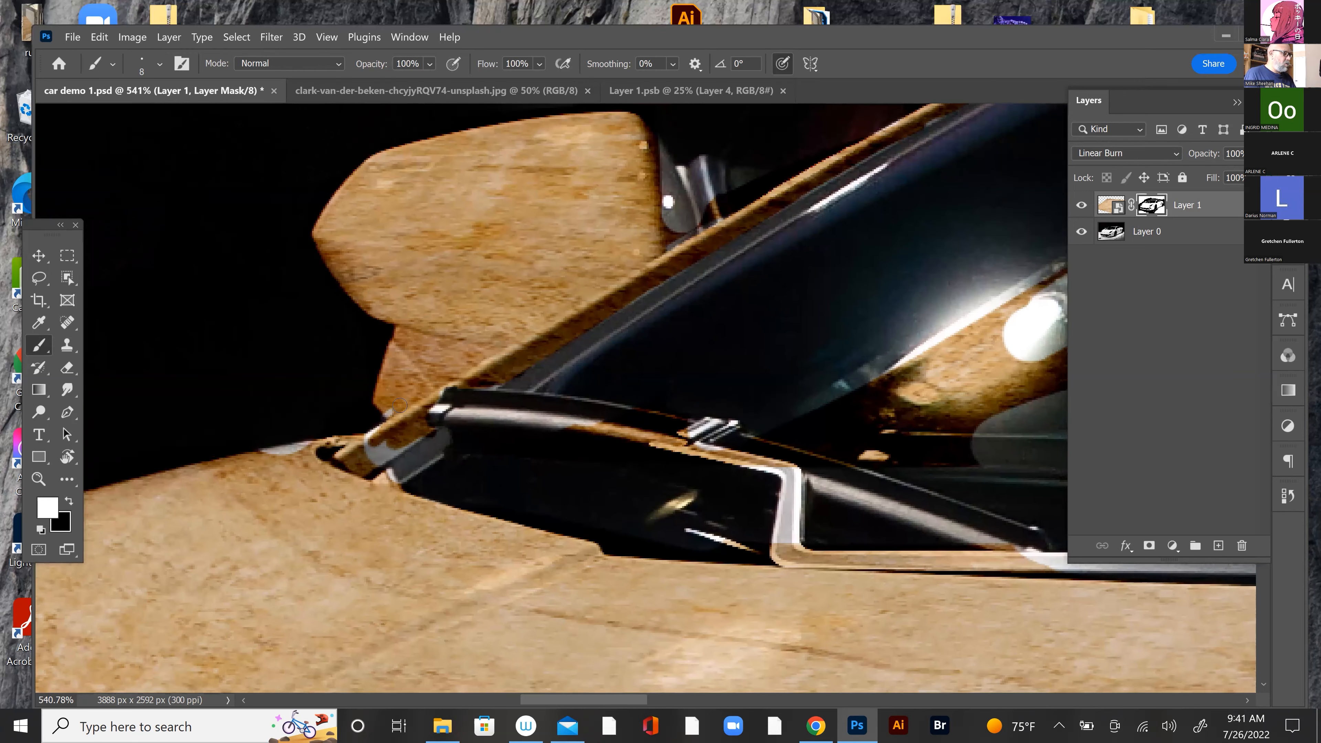
pyautogui.moveTo(372, 444)
pyautogui.mouseDown()
pyautogui.moveTo(350, 453)
pyautogui.moveTo(417, 444)
pyautogui.mouseUp()
pyautogui.moveTo(289, 454)
pyautogui.mouseDown()
pyautogui.moveTo(264, 447)
pyautogui.moveTo(229, 467)
pyautogui.mouseUp()
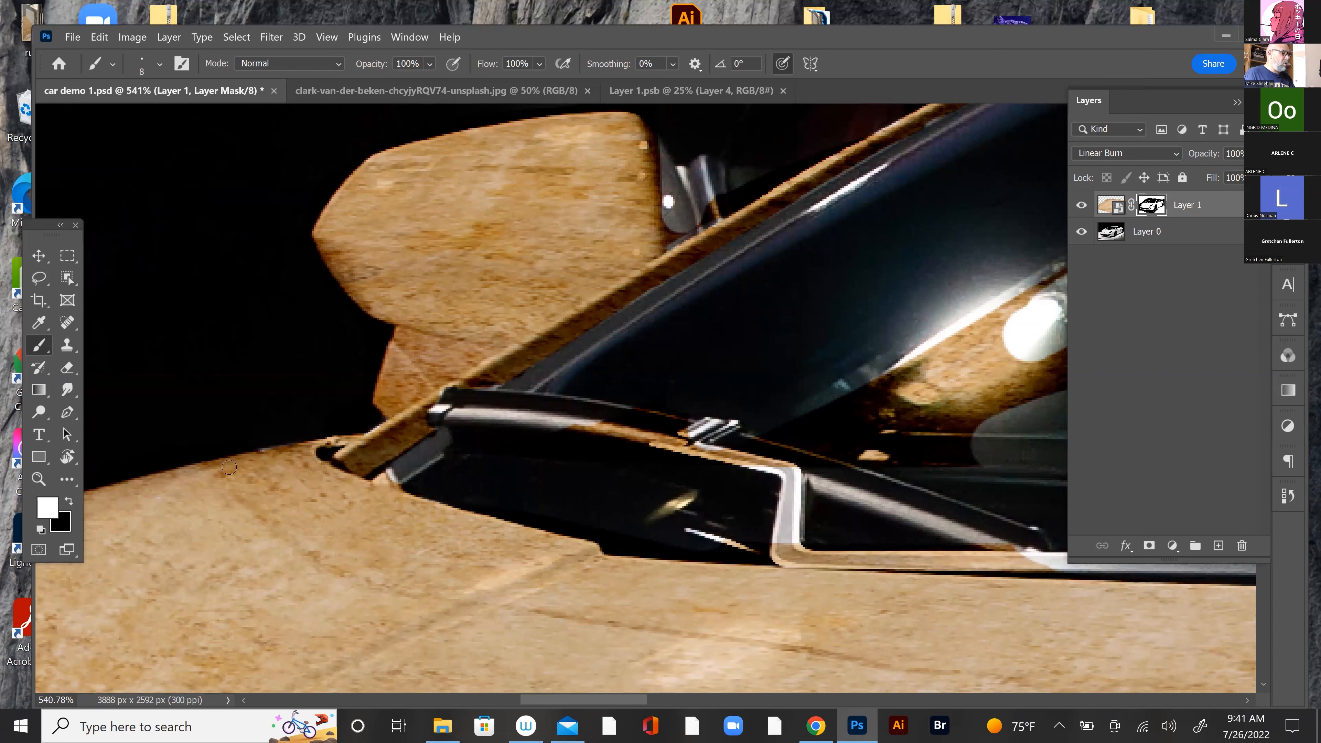
# Step: Save the car document, check the whole car at 50% zoom and switch back to the Layer 1.psb smart object contents
pyautogui.hotkey('ctrl', 's')
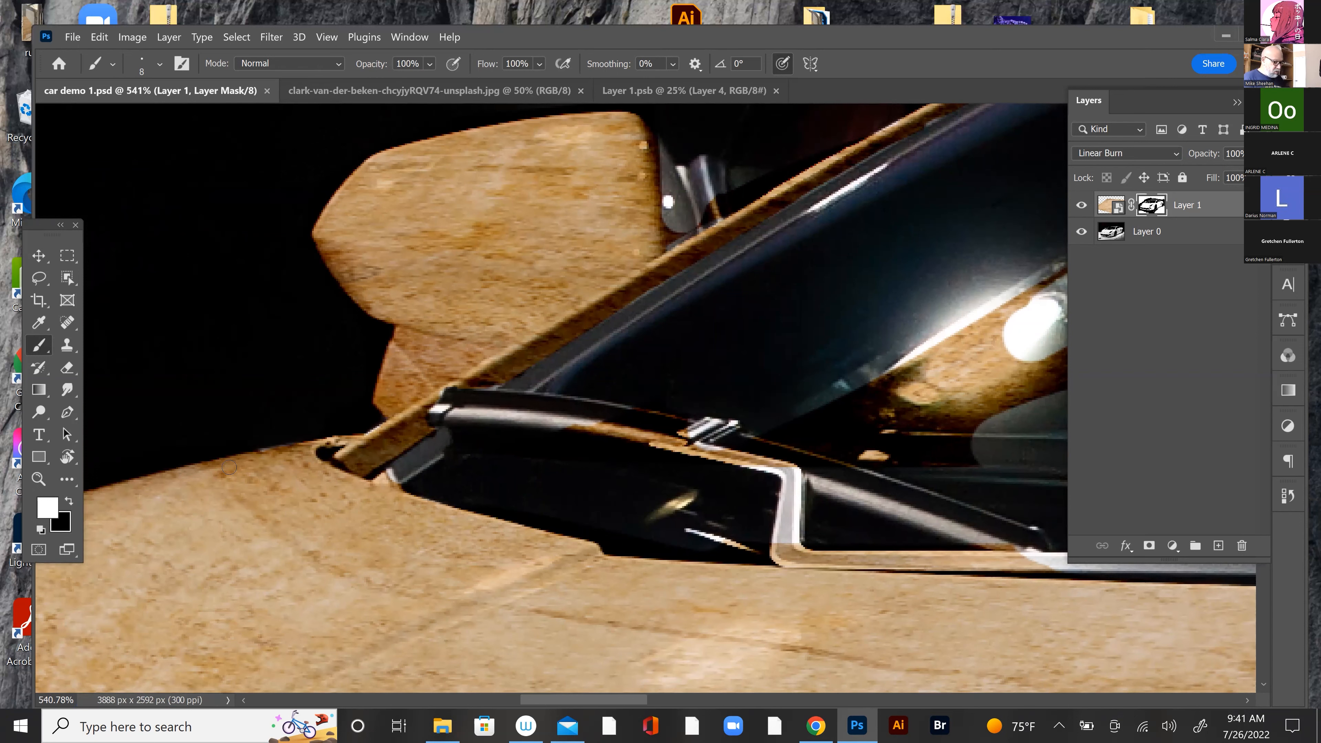
pyautogui.hotkey('ctrl', '-')
pyautogui.hotkey('ctrl', '-')
pyautogui.hotkey('ctrl', '-')
pyautogui.hotkey('ctrl', '-')
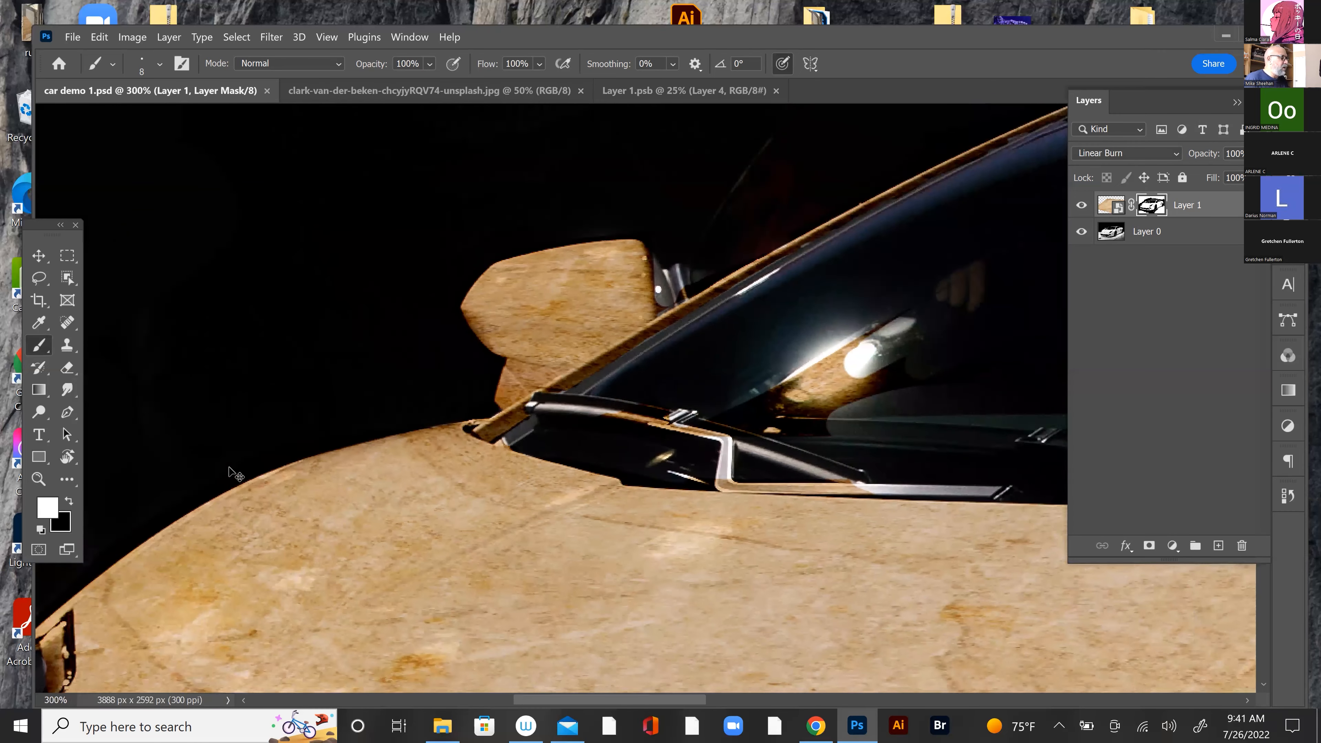
pyautogui.hotkey('ctrl', '-')
pyautogui.hotkey('ctrl', '-')
pyautogui.hotkey('ctrl', '-')
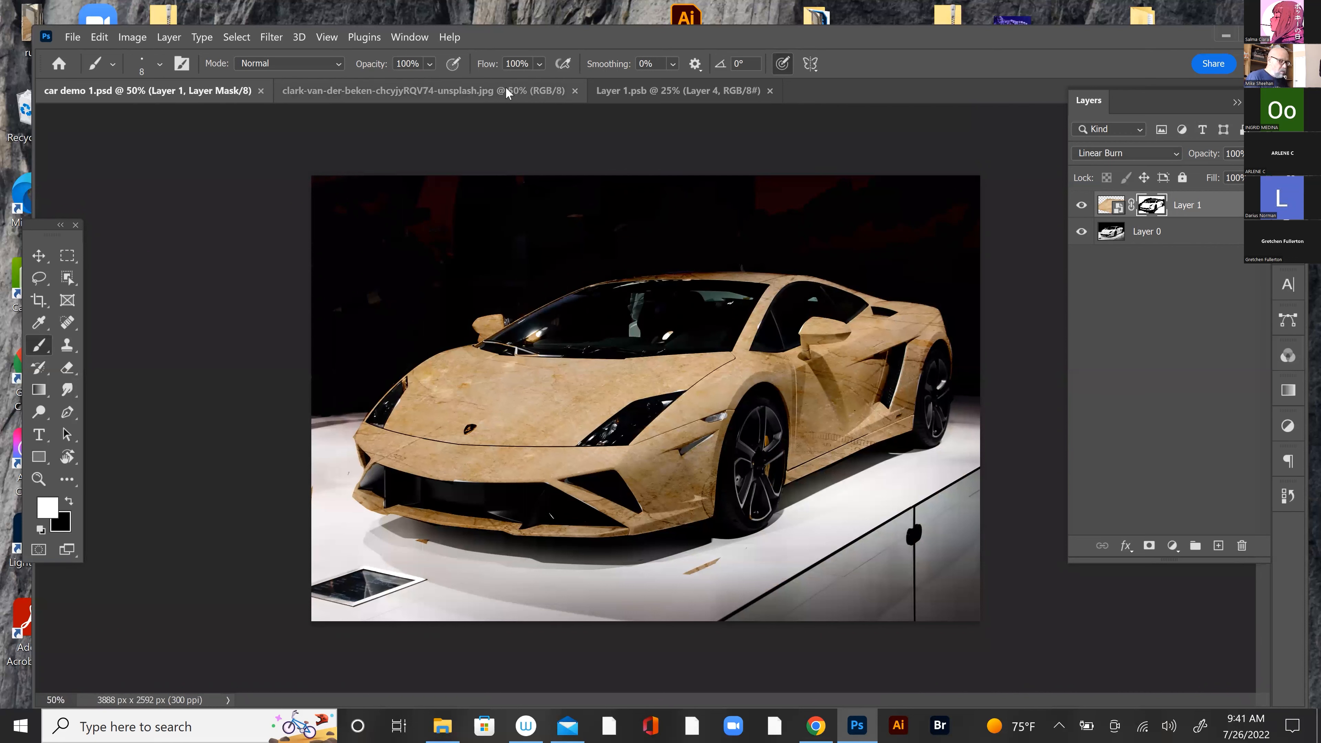
pyautogui.click(640, 90)
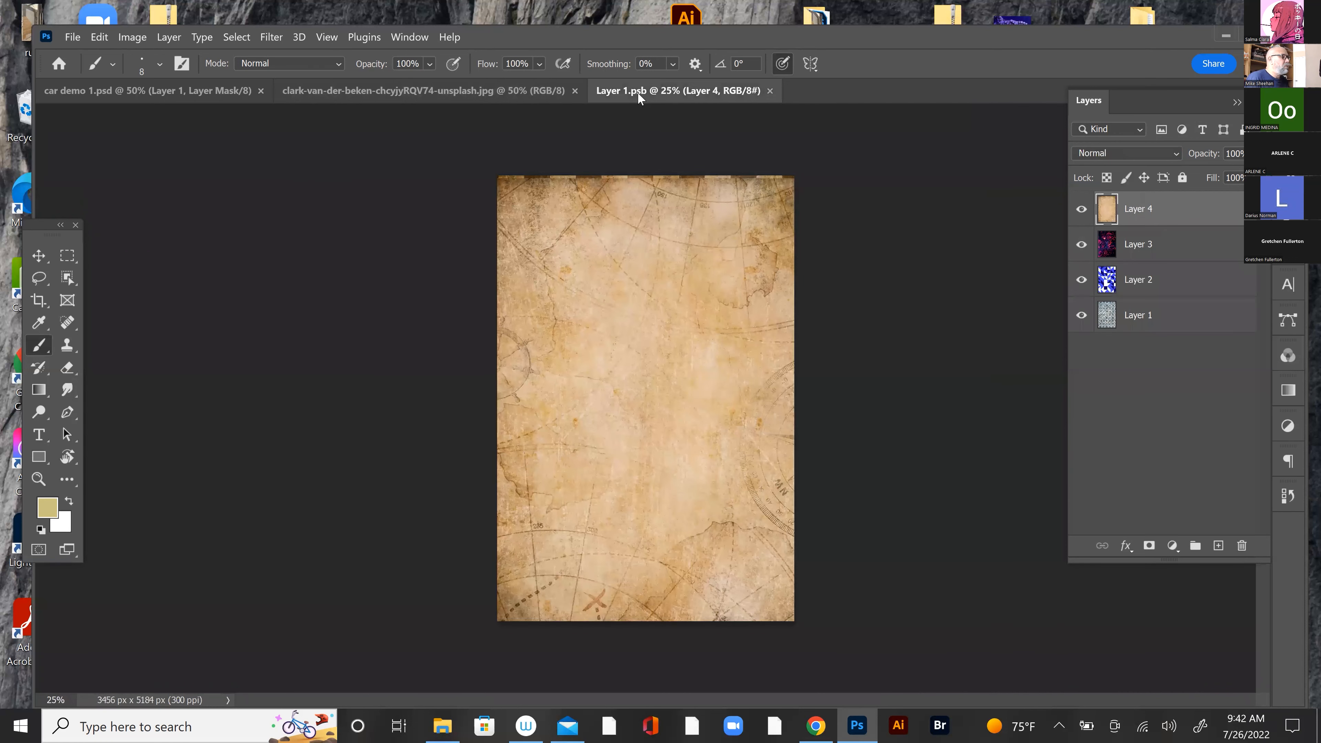
# Step: Copy the colourful curved-stripe image into Layer 1.psb as the top layer and close the source image
pyautogui.click(485, 93)
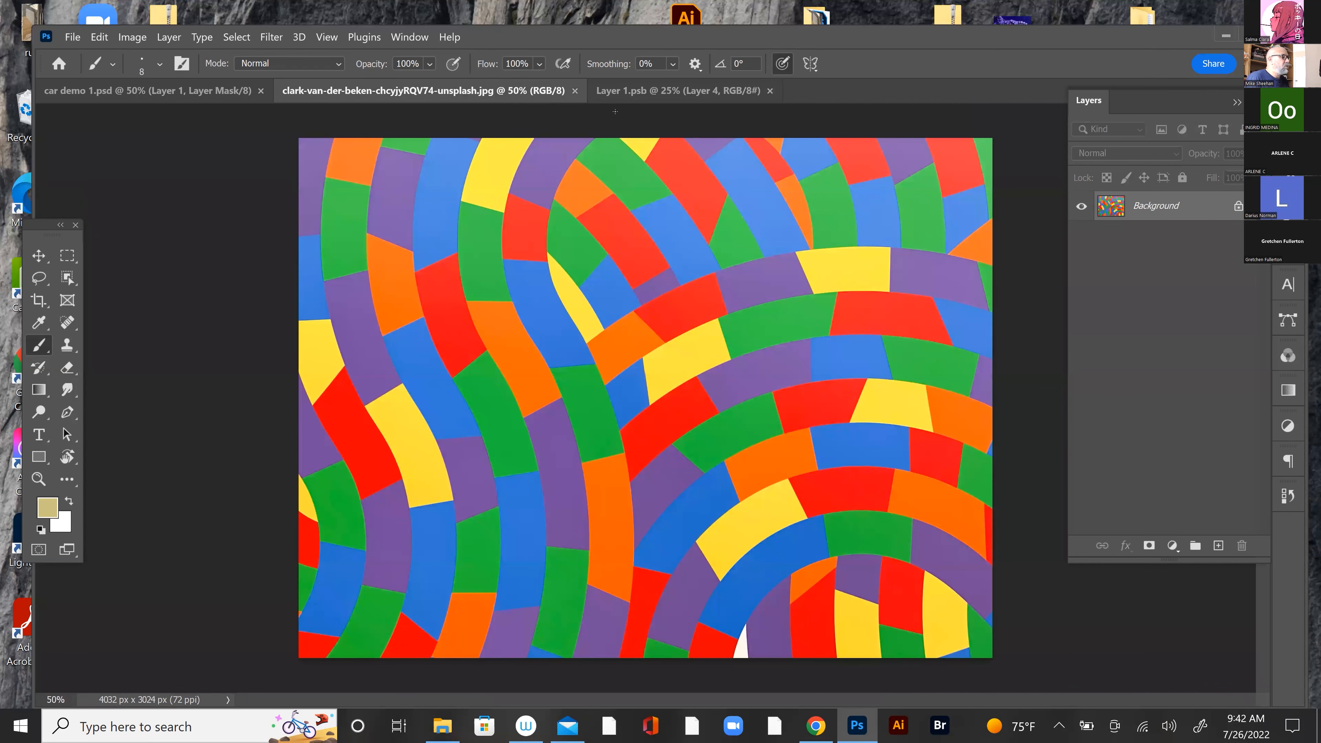
pyautogui.moveTo(516, 93); pyautogui.dragTo(899, 15)
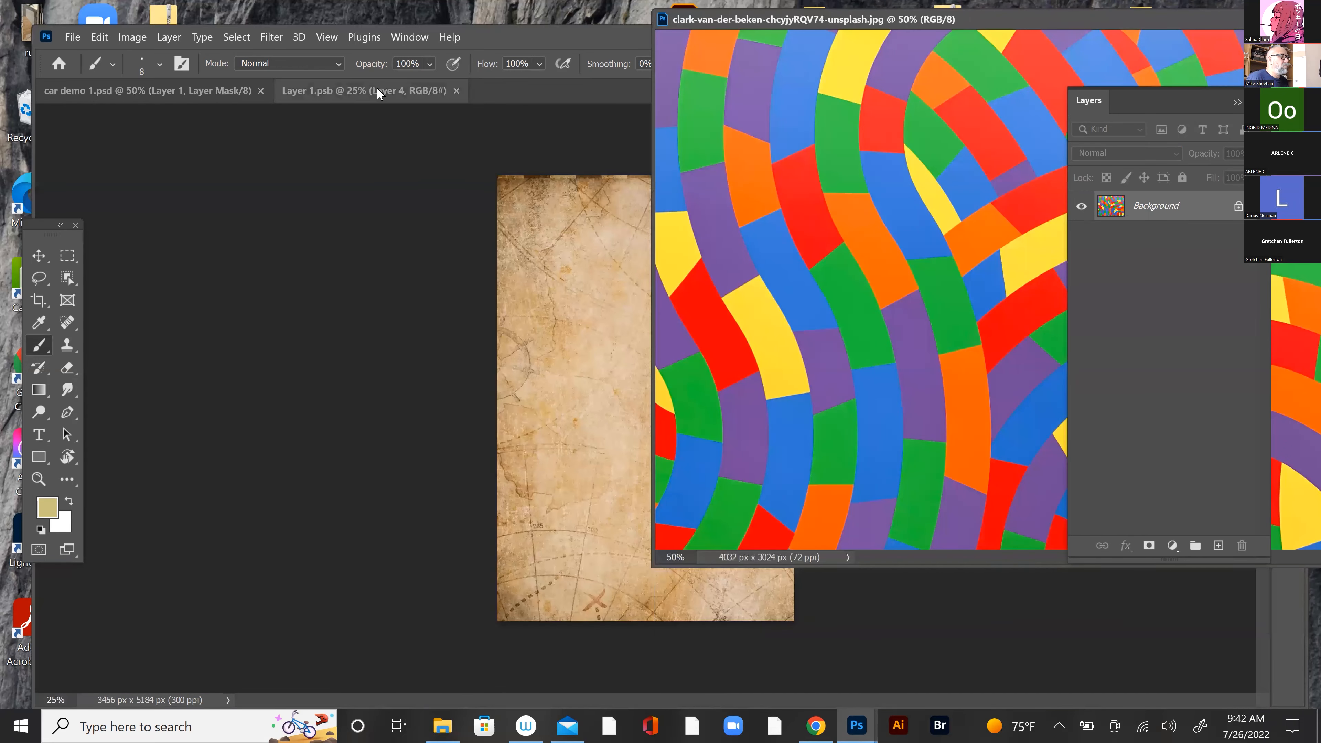
pyautogui.click(375, 89)
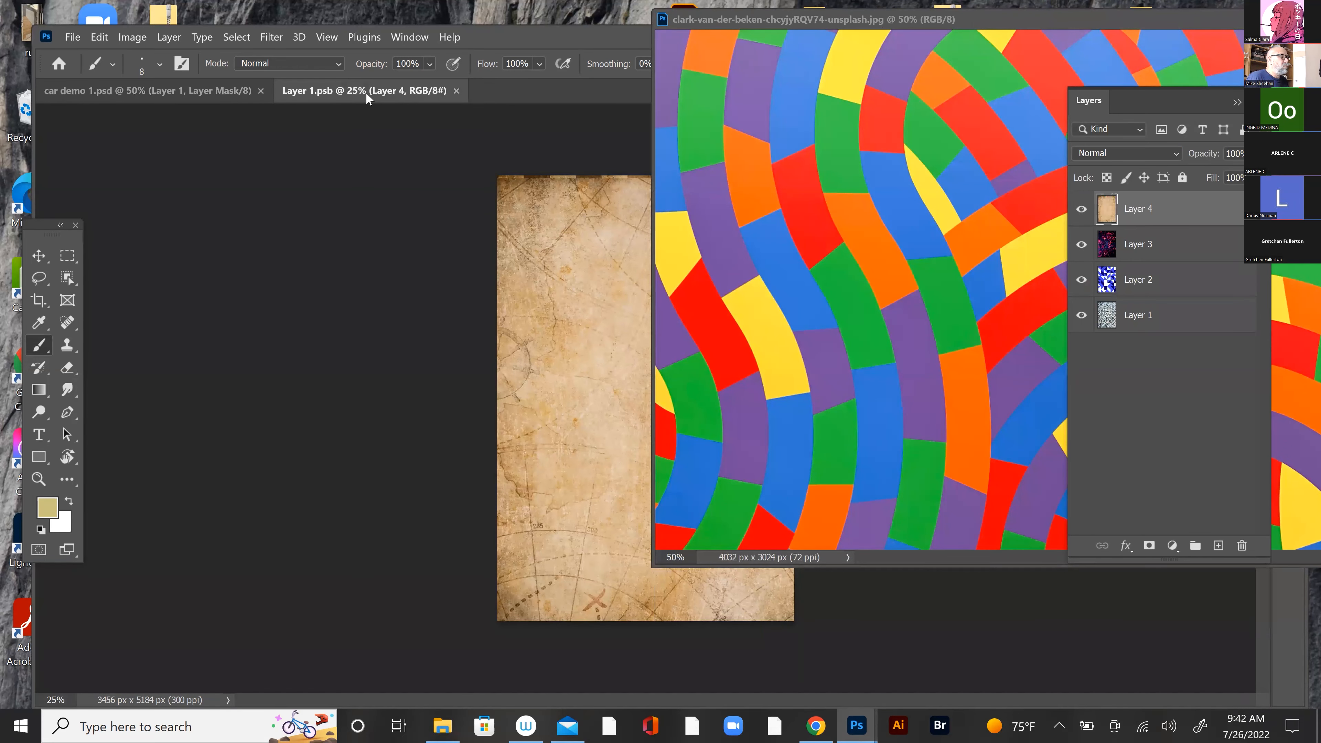
pyautogui.click(1007, 219)
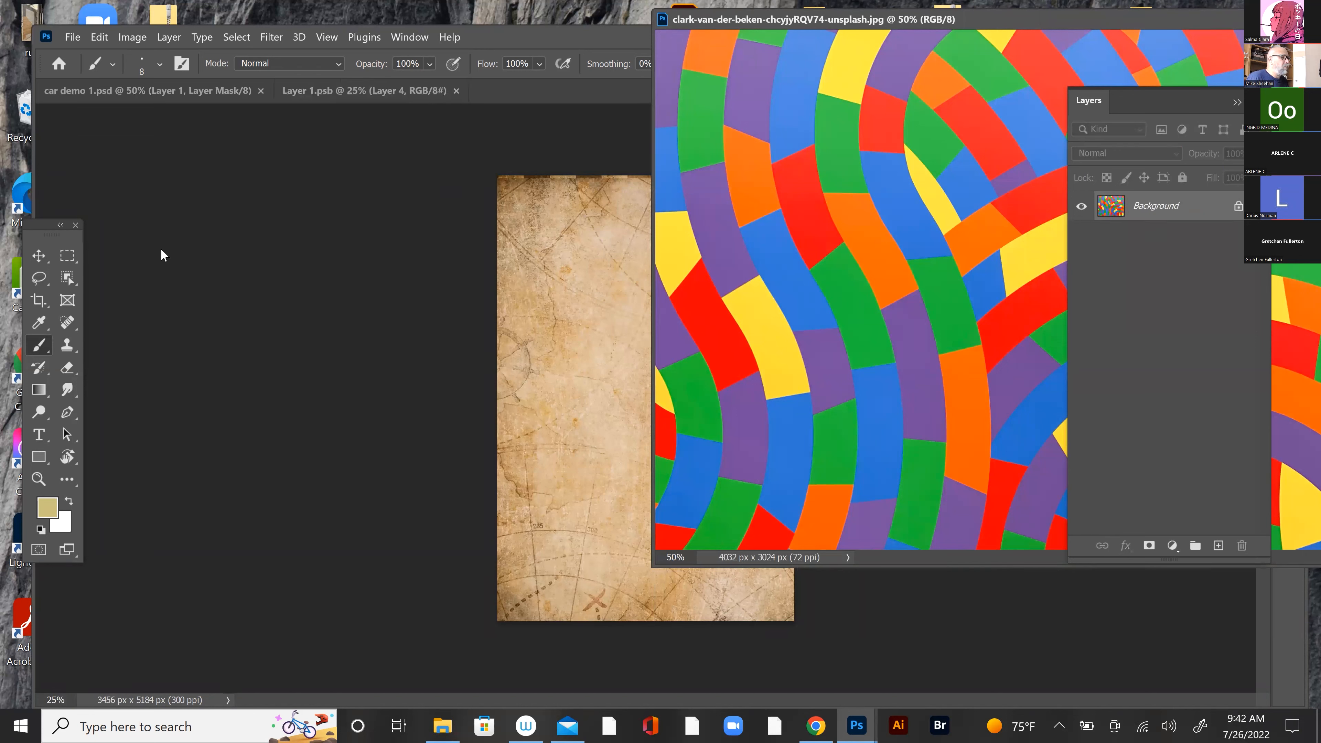
pyautogui.click(45, 256)
pyautogui.moveTo(684, 293); pyautogui.dragTo(649, 334)
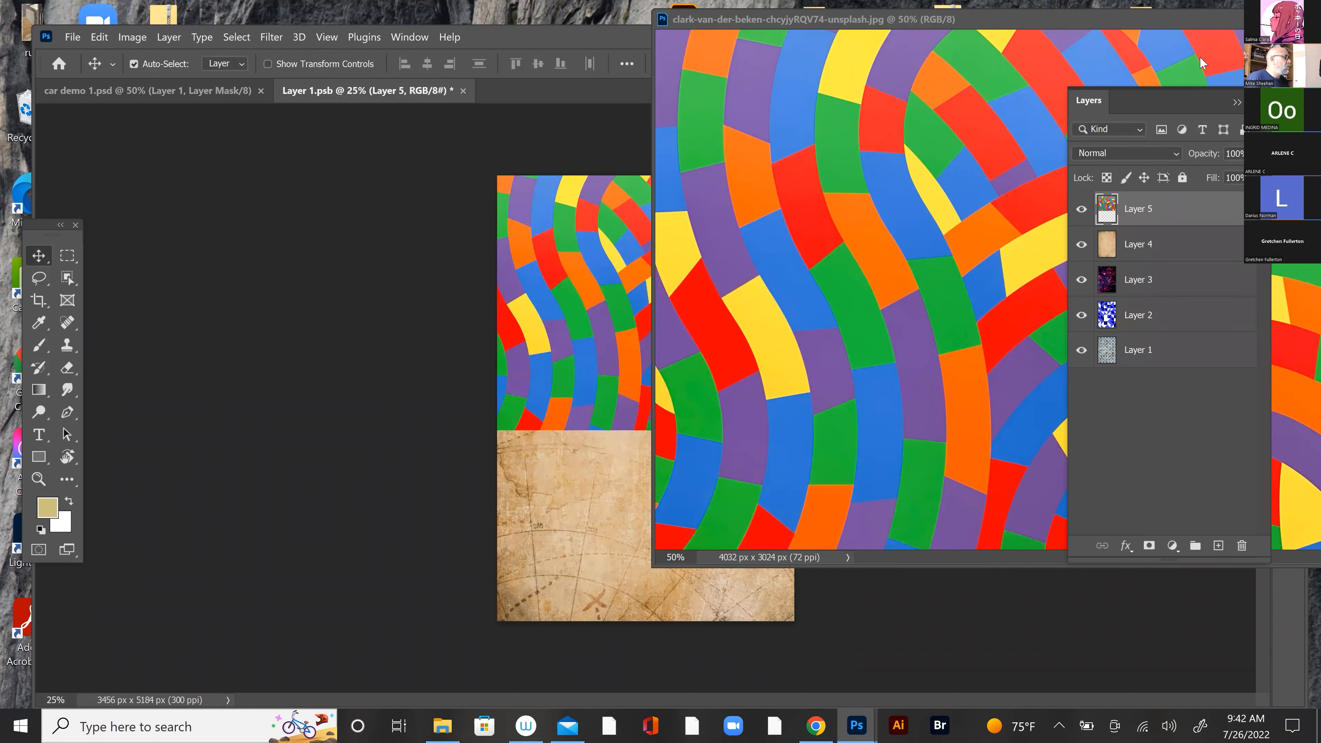
pyautogui.moveTo(1172, 24); pyautogui.dragTo(1022, 53)
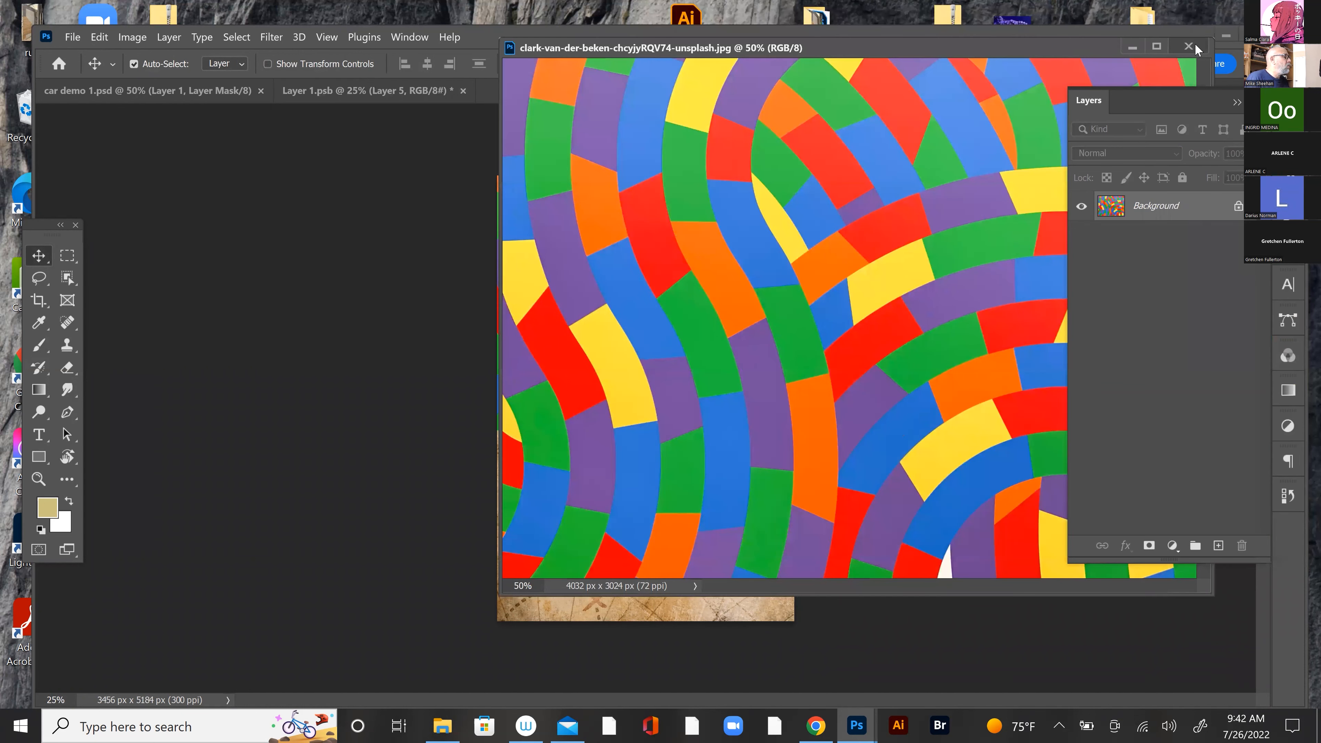
pyautogui.click(1195, 47)
# Step: Rotate the striped pattern 90°, scale it to about 123% to span the canvas width, and save Layer 1.psb
pyautogui.hotkey('ctrl', 't')
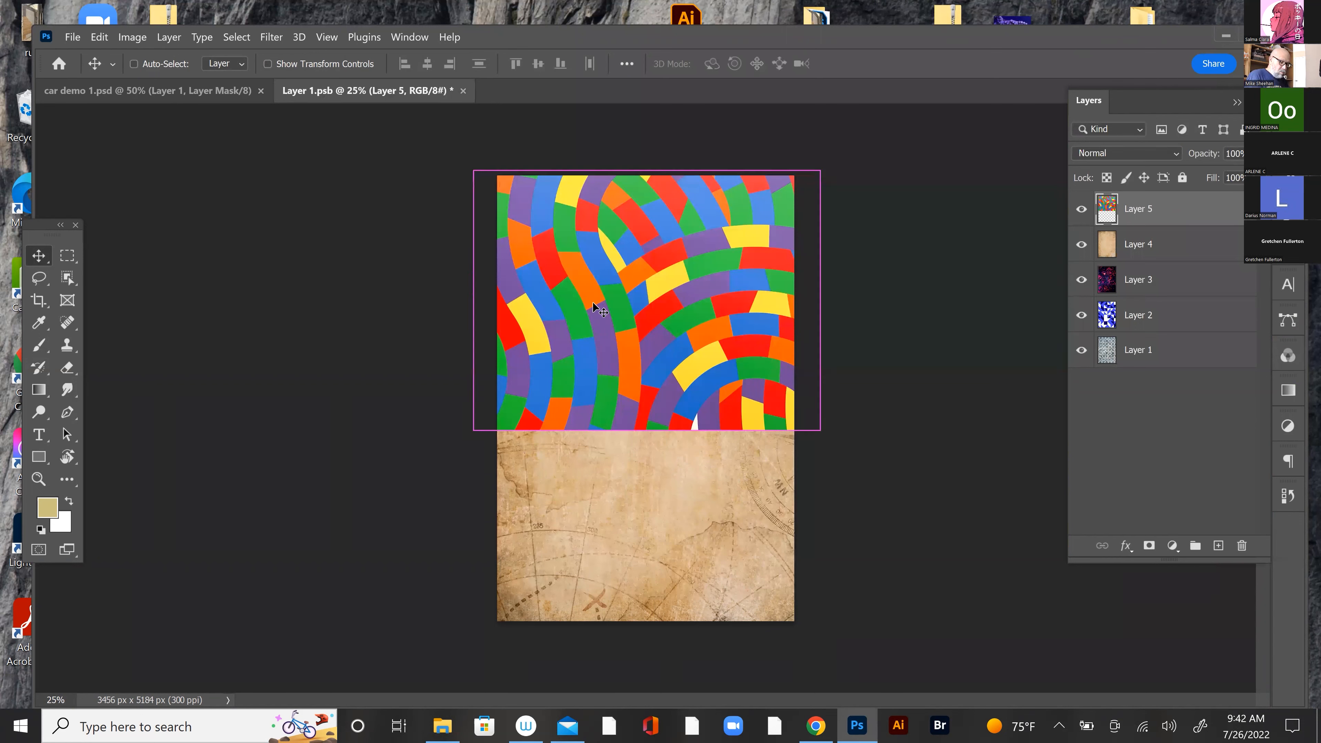
pyautogui.moveTo(851, 346); pyautogui.dragTo(632, 520)
pyautogui.moveTo(643, 407); pyautogui.dragTo(614, 457)
pyautogui.moveTo(748, 524); pyautogui.dragTo(807, 602)
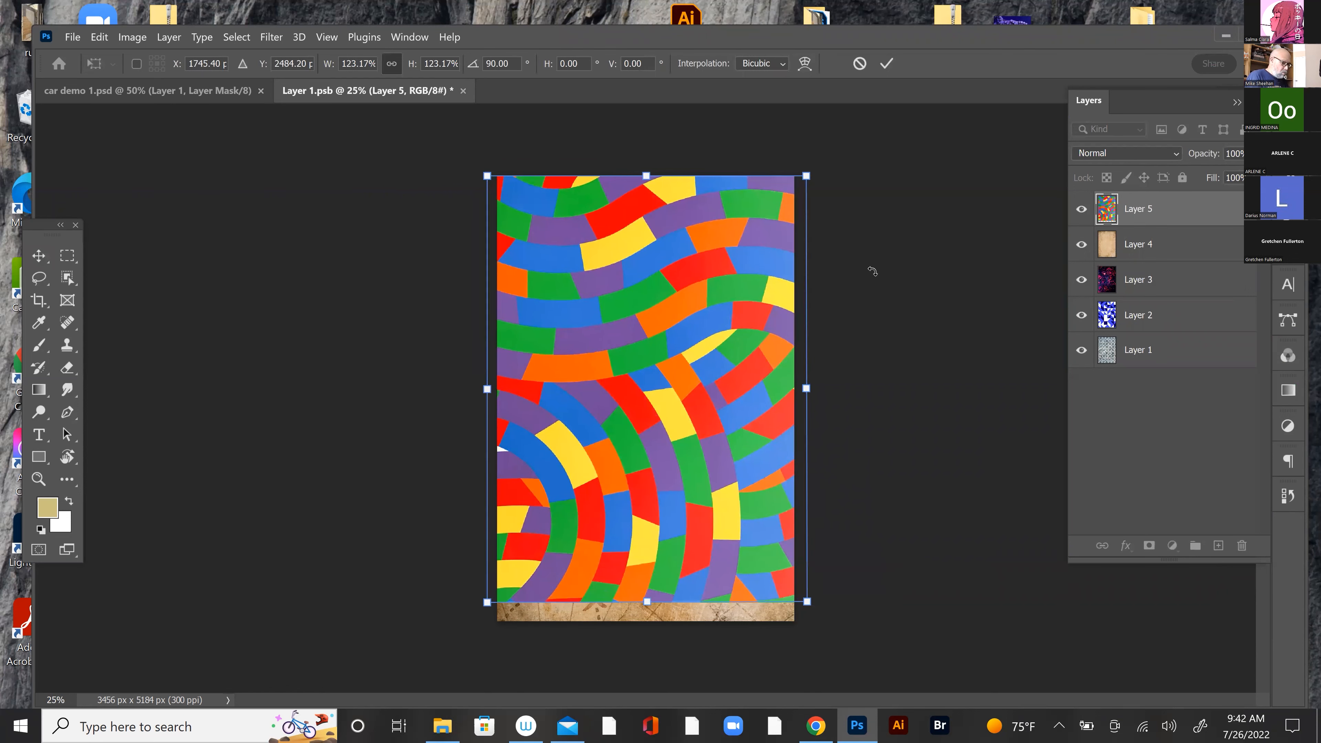
pyautogui.press('Return')
pyautogui.hotkey('ctrl', 's')
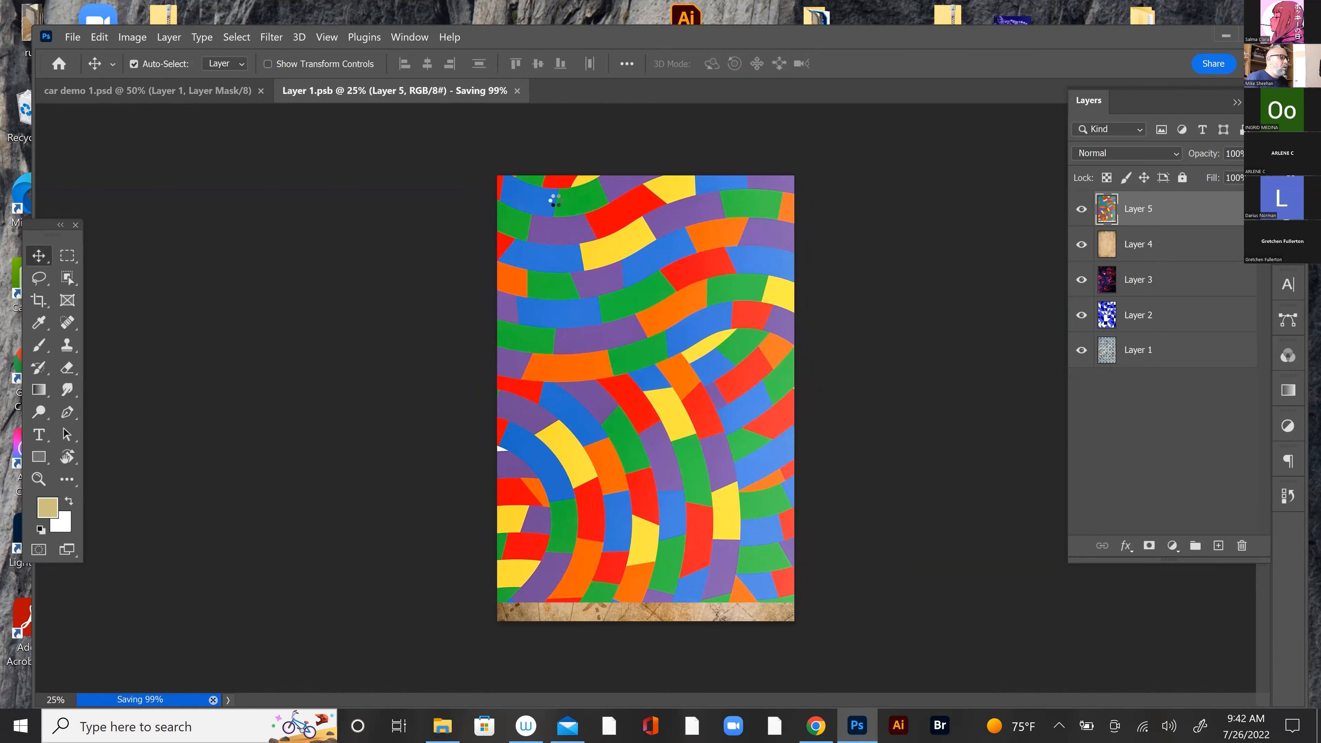
# Step: Return to the car document and set the blend mode of Layer 1 to Linear Burn
pyautogui.click(139, 92)
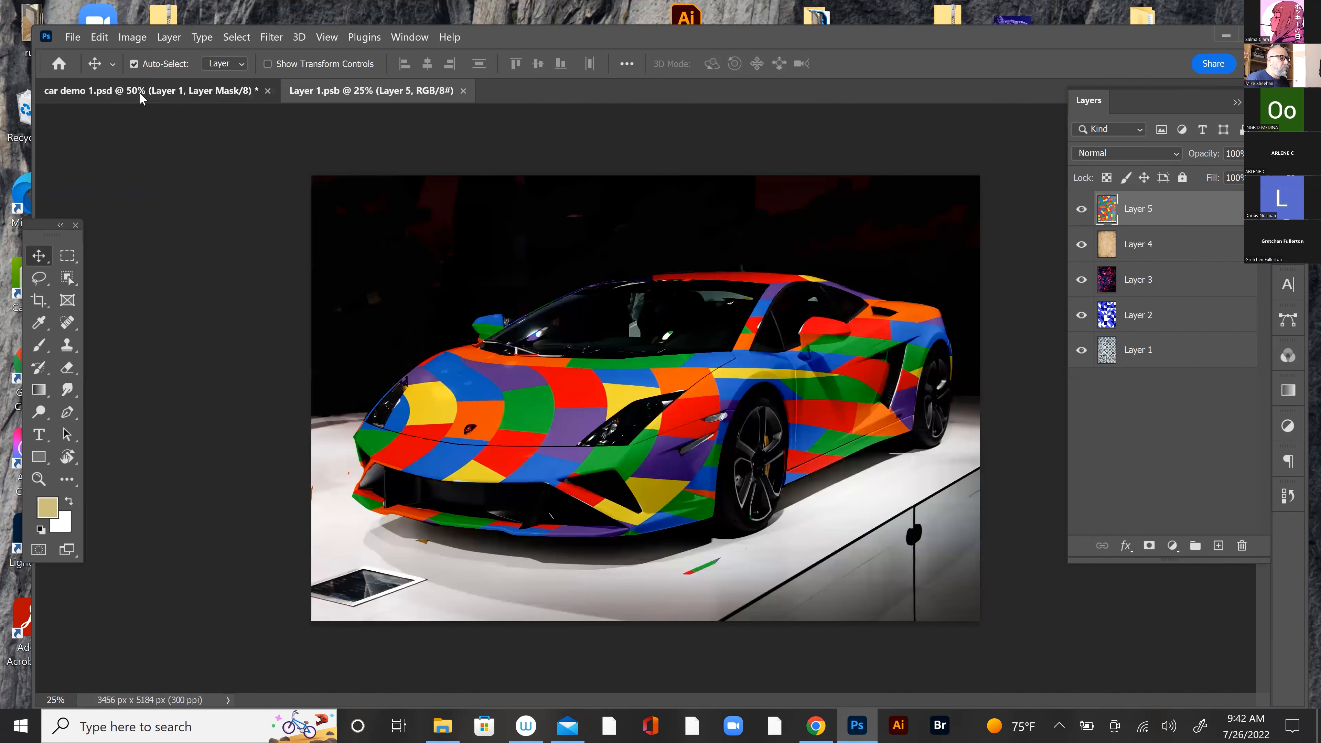
pyautogui.click(1130, 155)
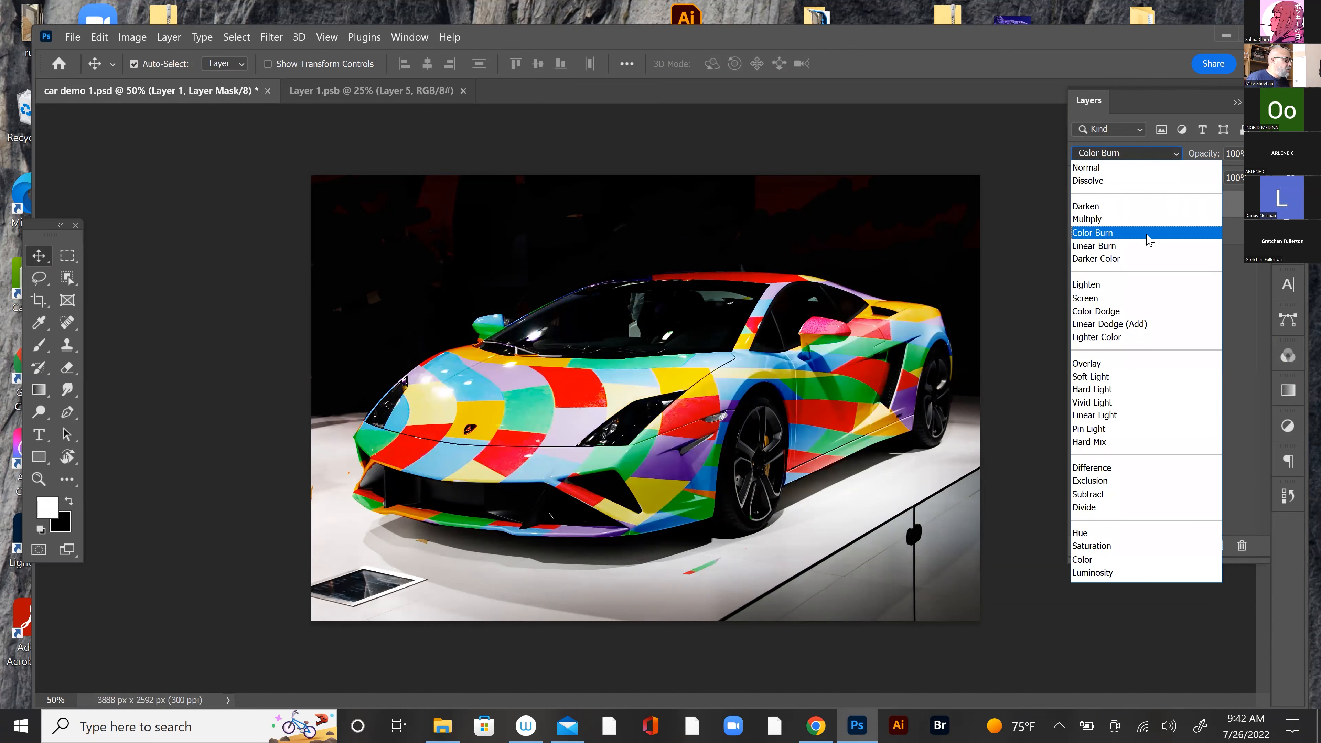
pyautogui.click(1161, 246)
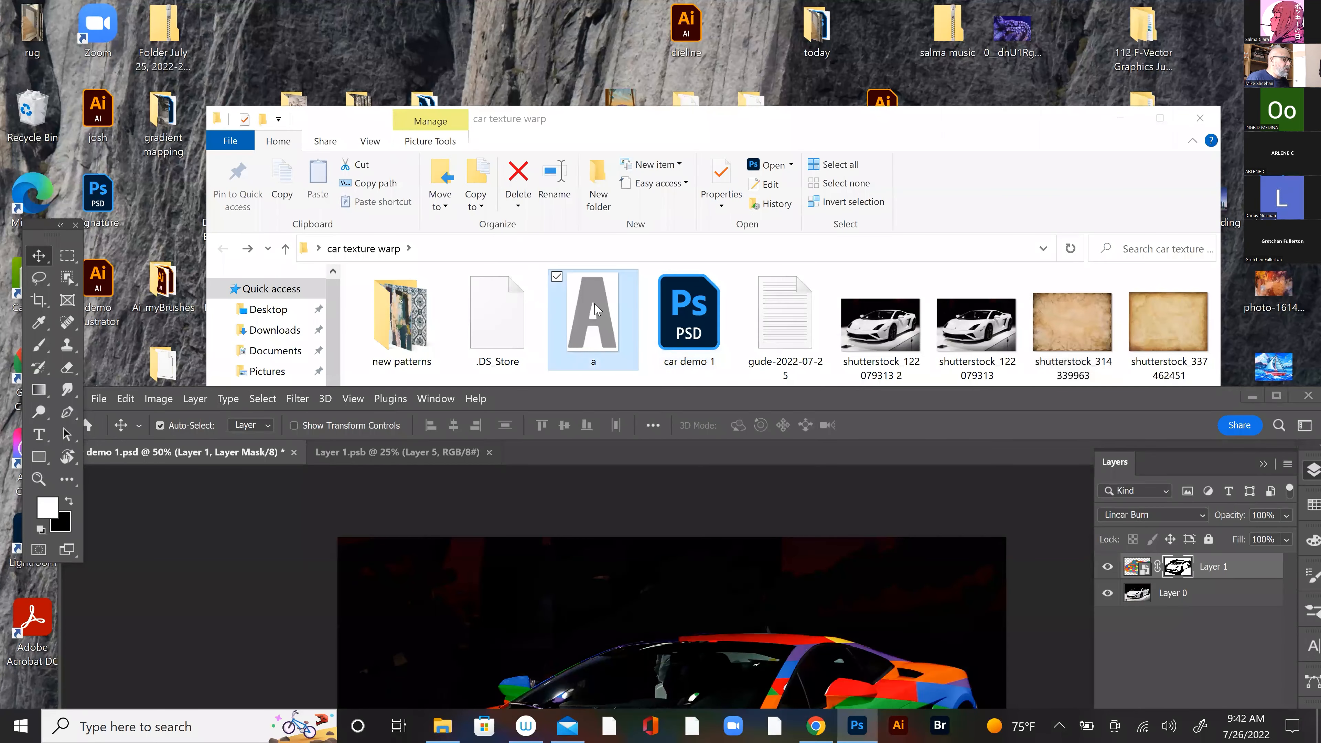
# Step: Open a.jpg from the car texture warp folder and copy its grey letter A into Layer 1.psb
pyautogui.click(600, 306)
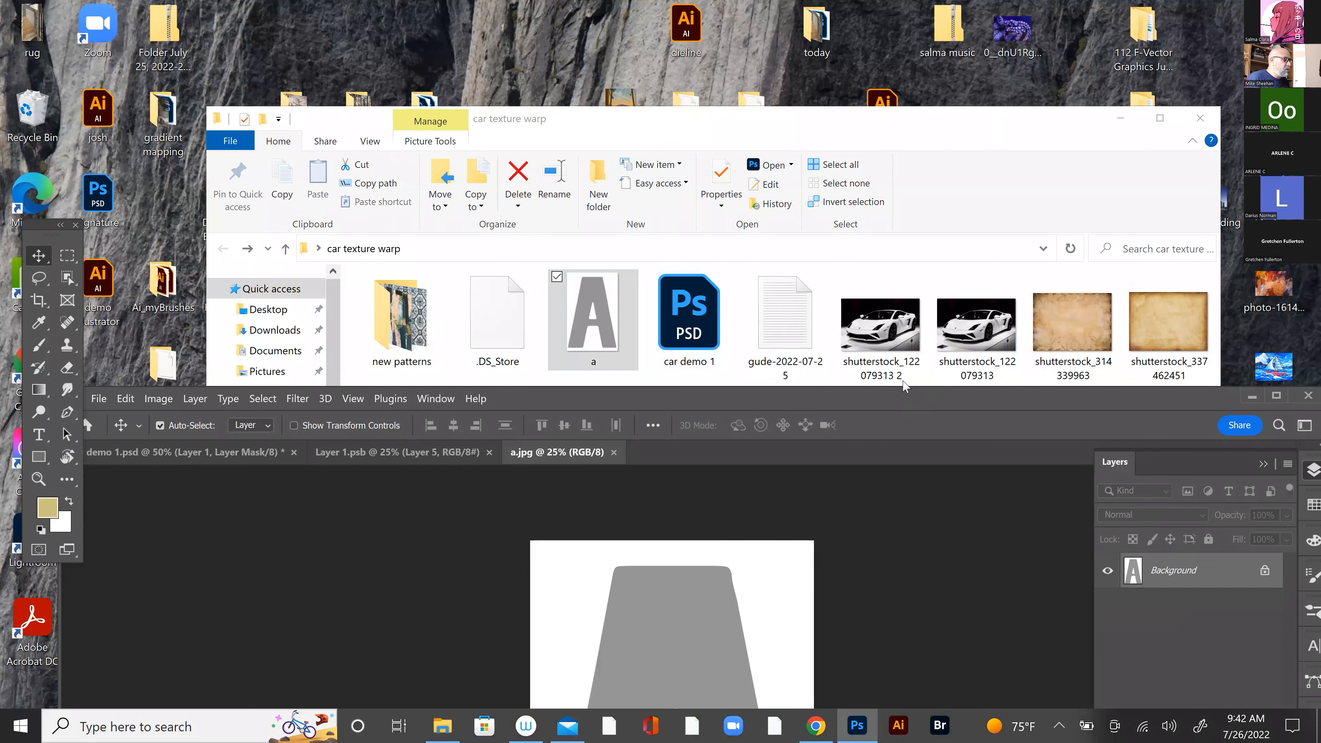
pyautogui.moveTo(591, 210); pyautogui.dragTo(856, 76)
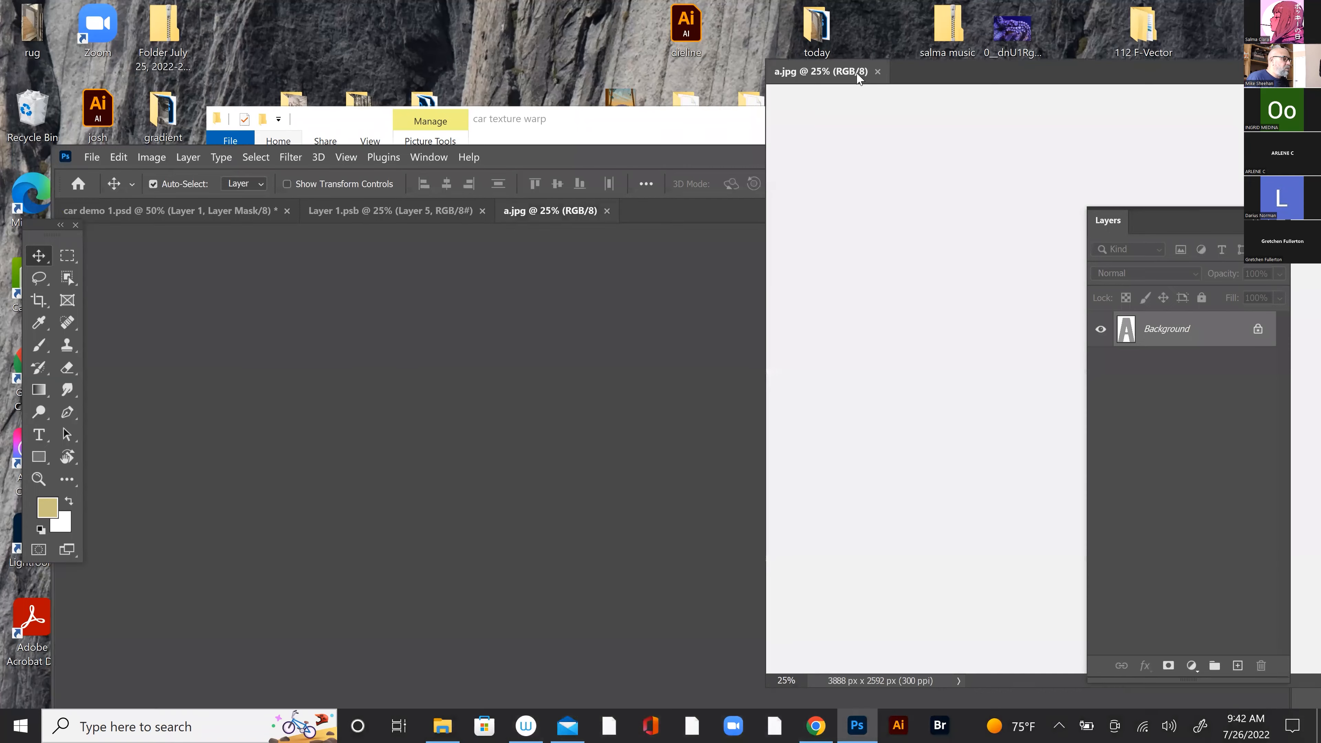
pyautogui.click(437, 211)
pyautogui.click(919, 227)
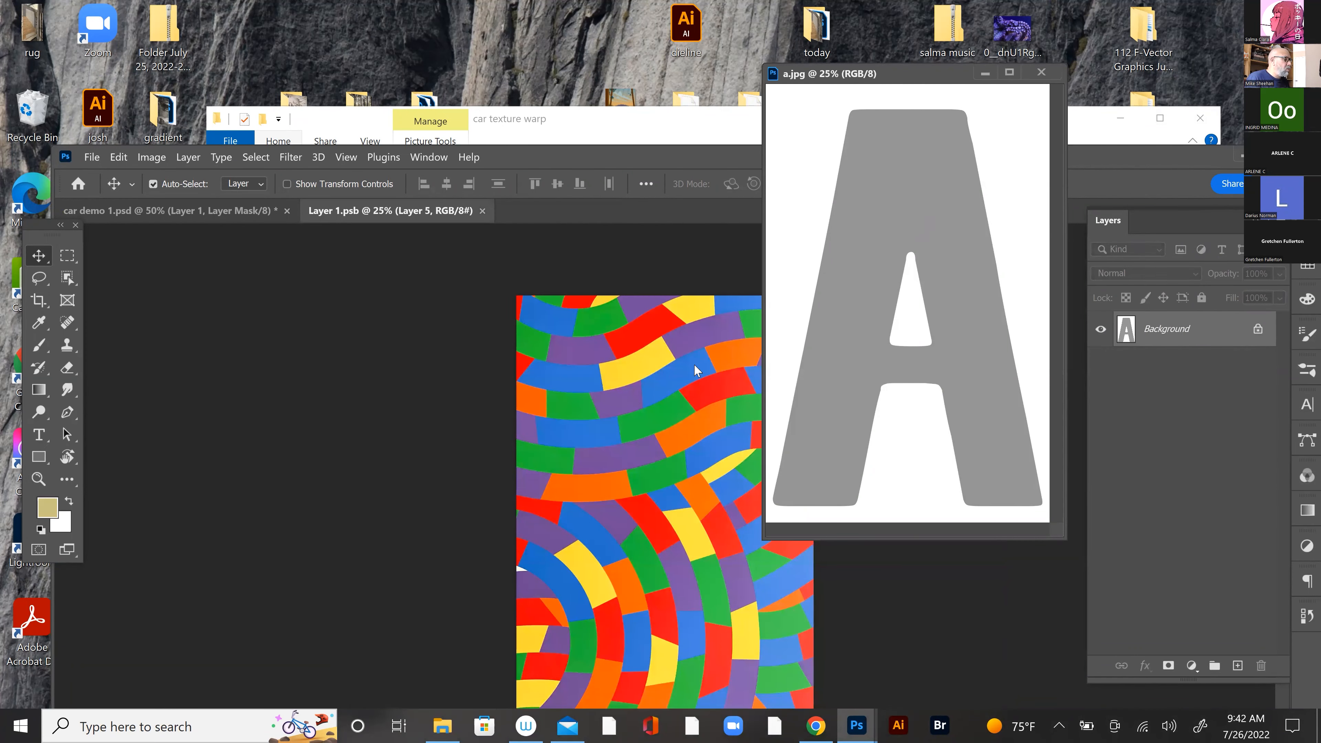
pyautogui.moveTo(922, 232); pyautogui.dragTo(639, 403)
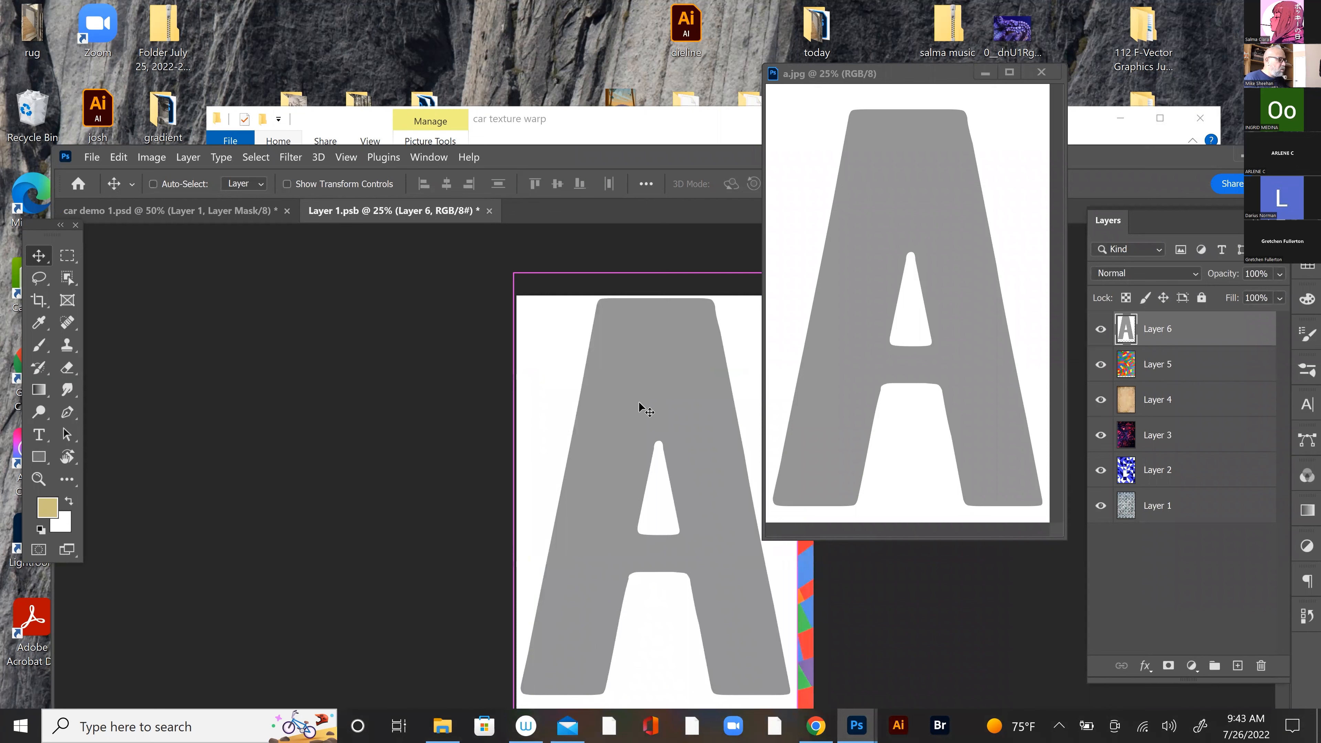
# Step: Enlarge the letter A layer to cover the whole canvas and save Layer 1.psb
pyautogui.hotkey('ctrl', '-')
pyautogui.hotkey('ctrl', '-')
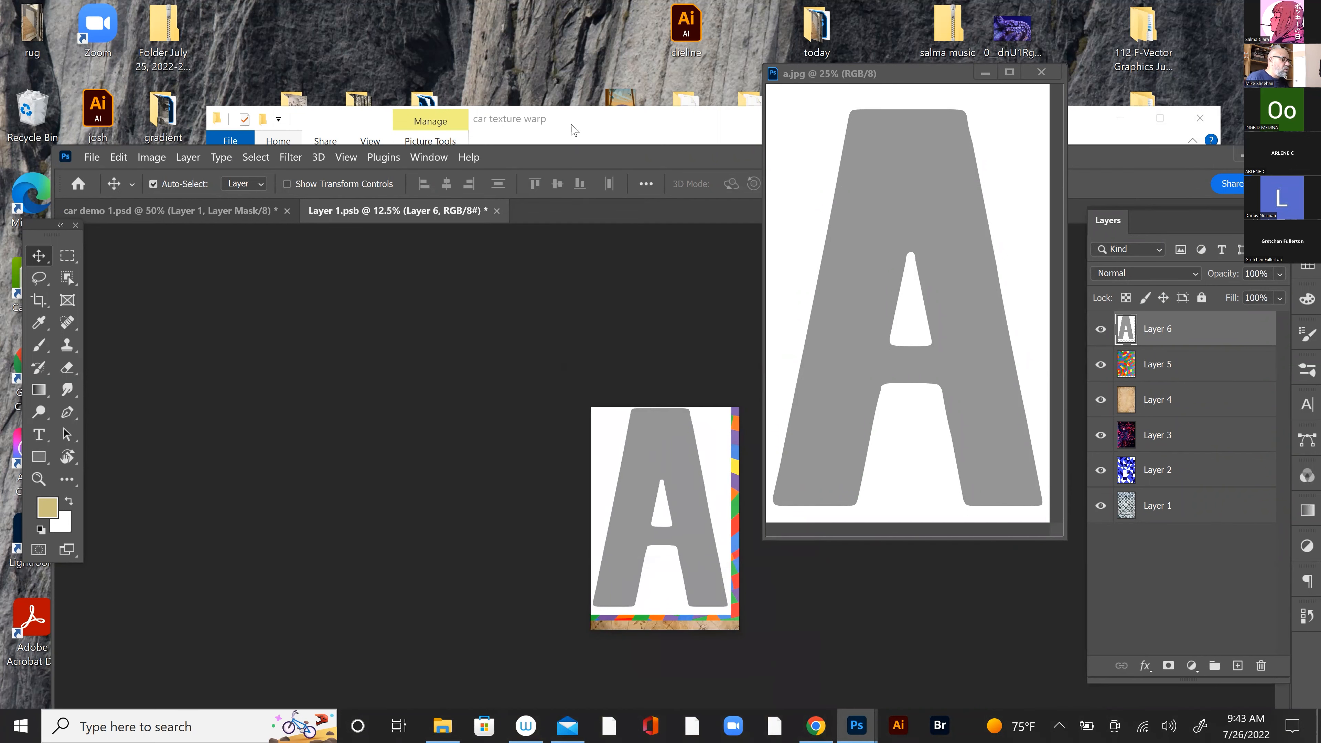
pyautogui.moveTo(571, 125); pyautogui.dragTo(486, 51)
pyautogui.hotkey('ctrl', 't')
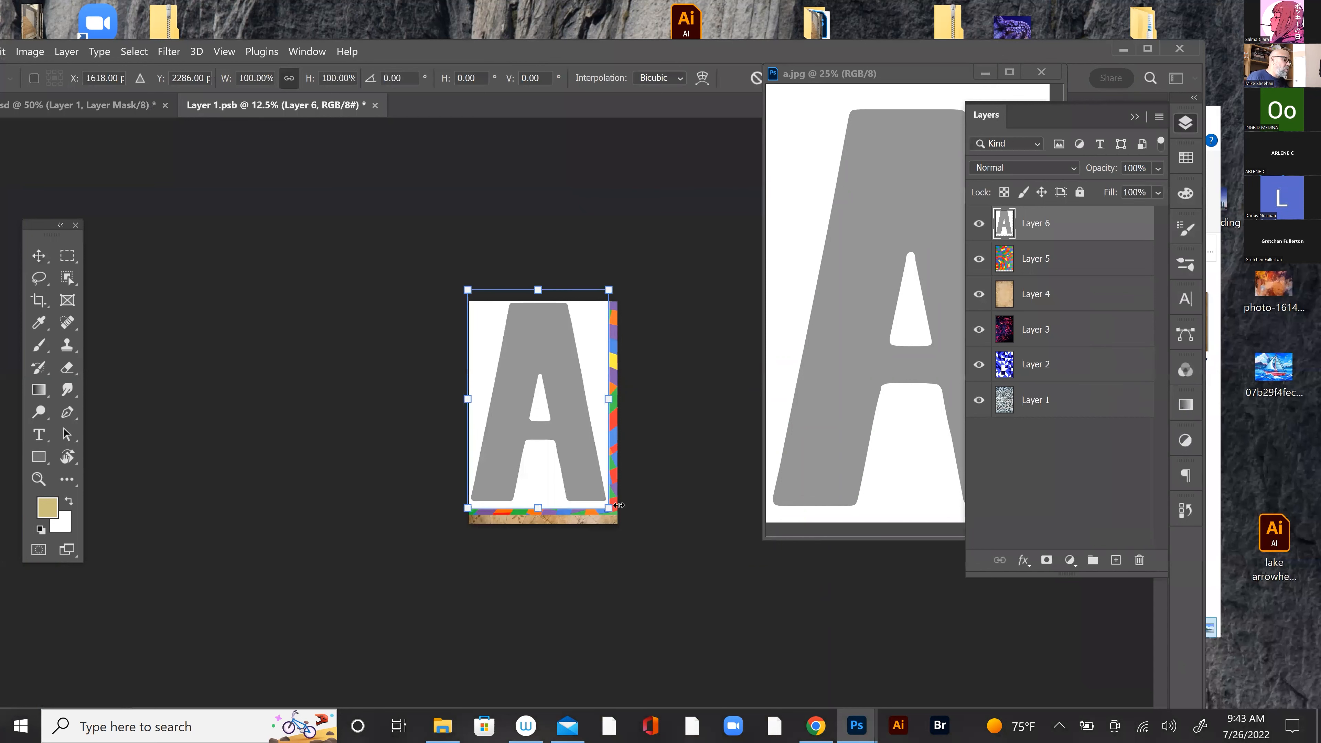
pyautogui.moveTo(608, 508); pyautogui.dragTo(624, 531)
pyautogui.press('Return')
pyautogui.hotkey('ctrl', 's')
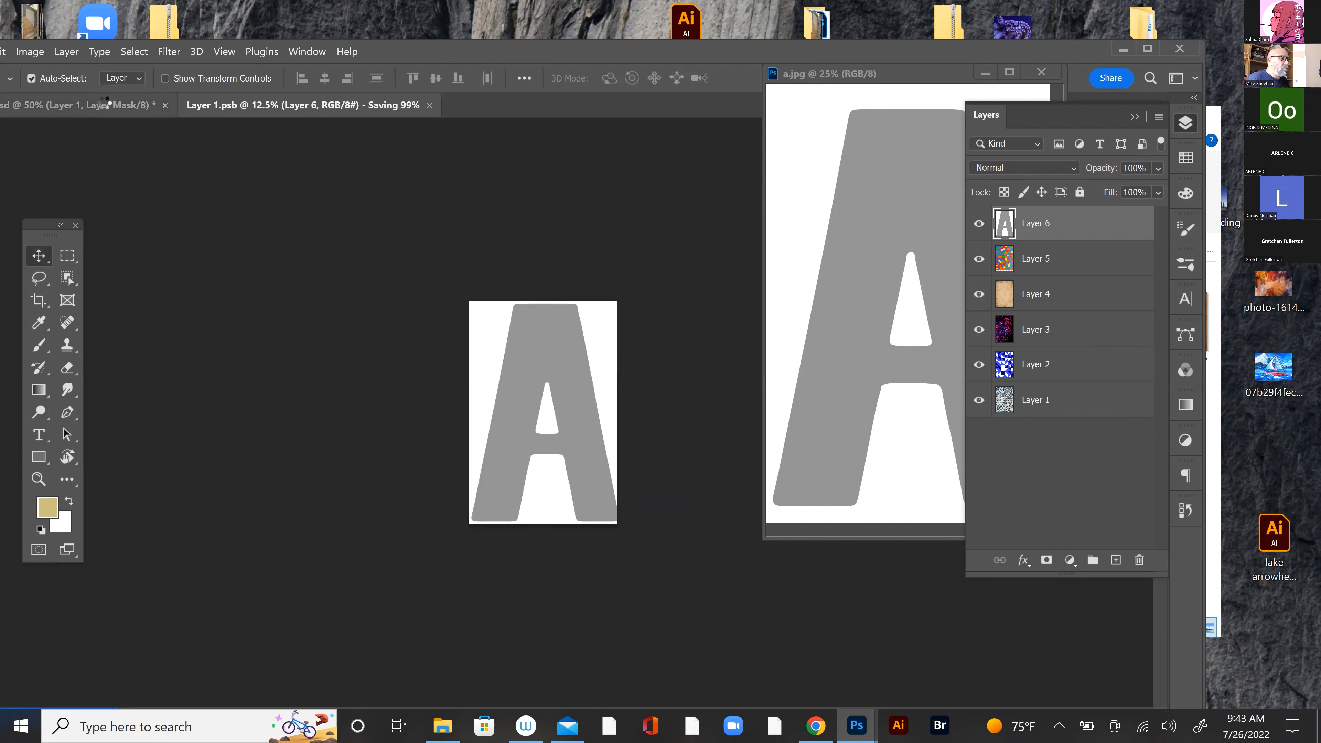
# Step: Check the letter A texture on the car at 33.3% zoom, and close a.jpg and Layer 1.psb
pyautogui.click(121, 106)
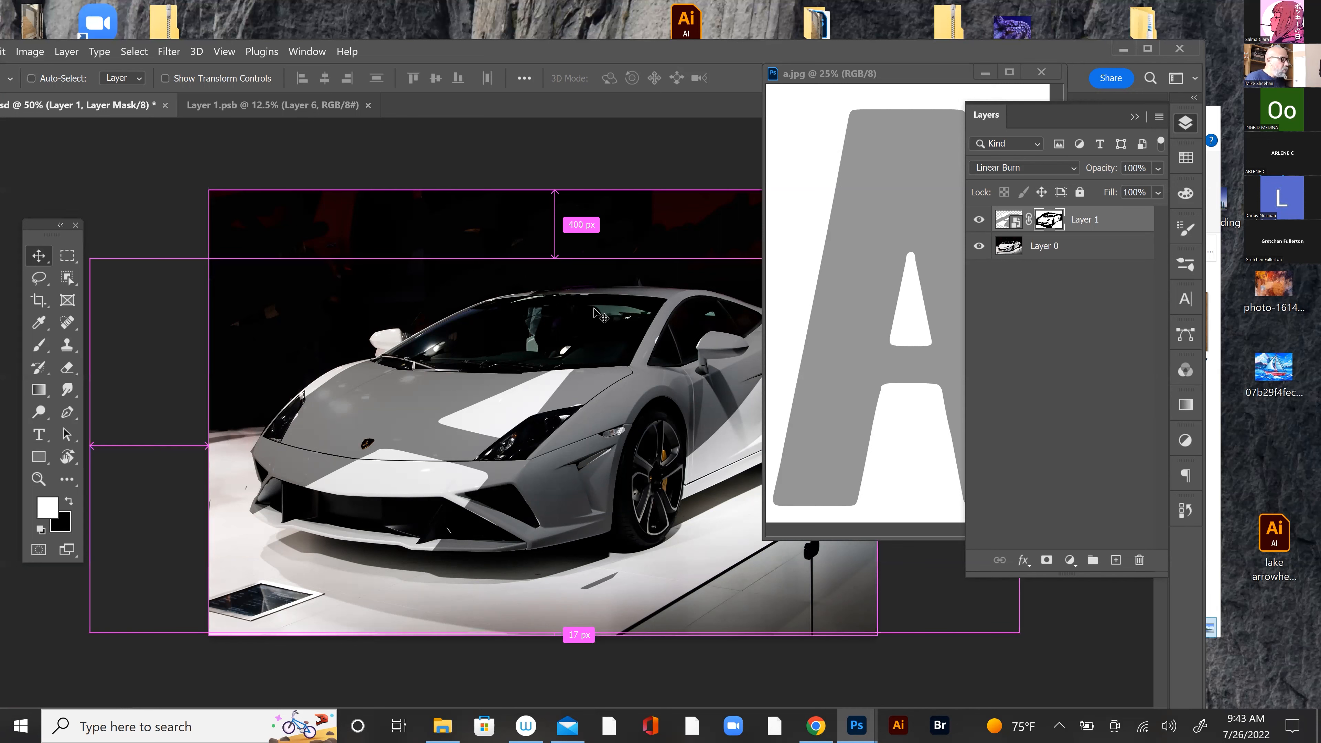
pyautogui.hotkey('ctrl', '-')
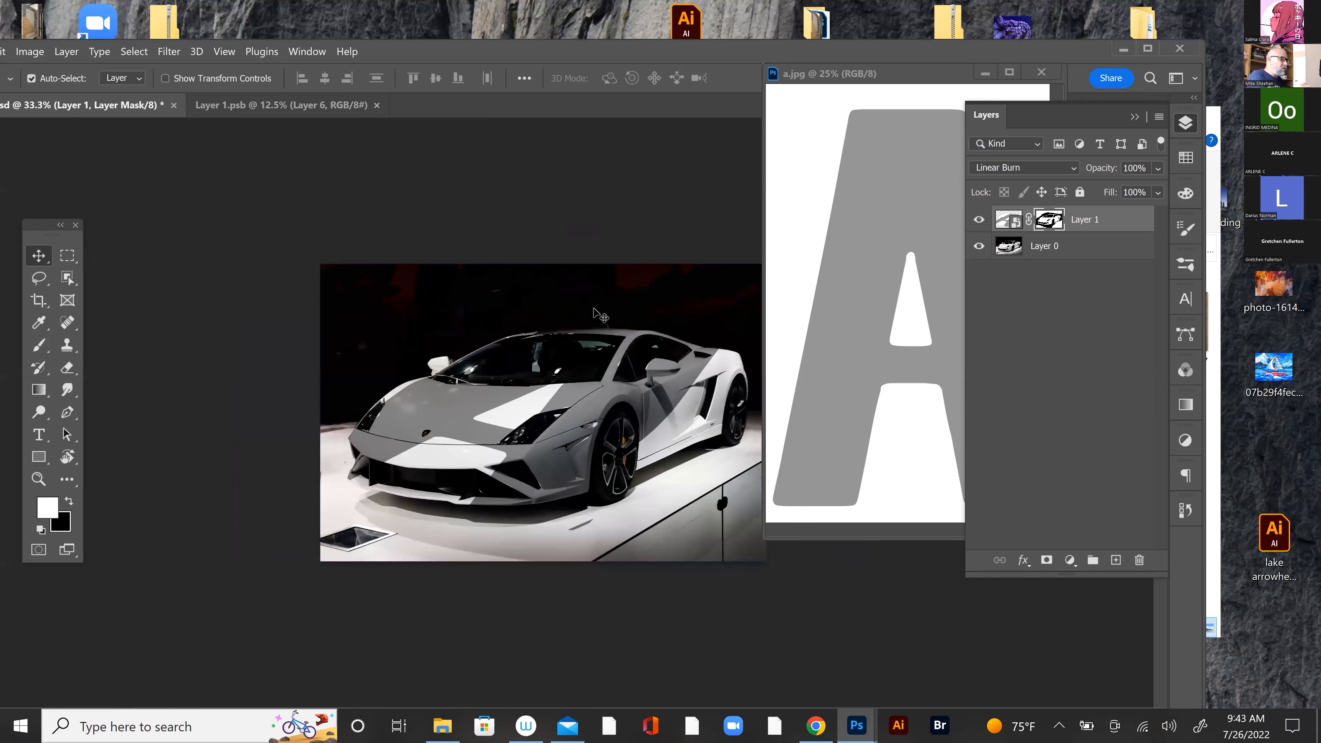
pyautogui.click(1041, 73)
pyautogui.click(265, 106)
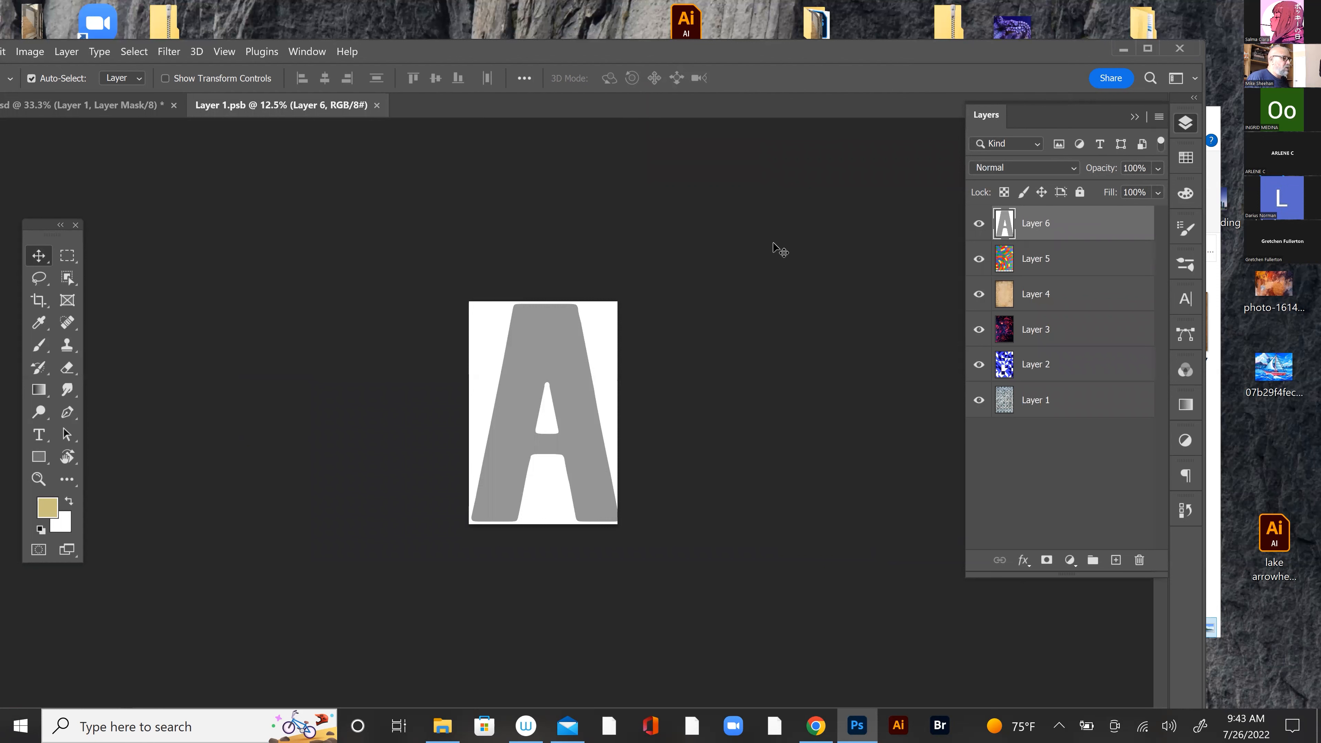
pyautogui.click(377, 106)
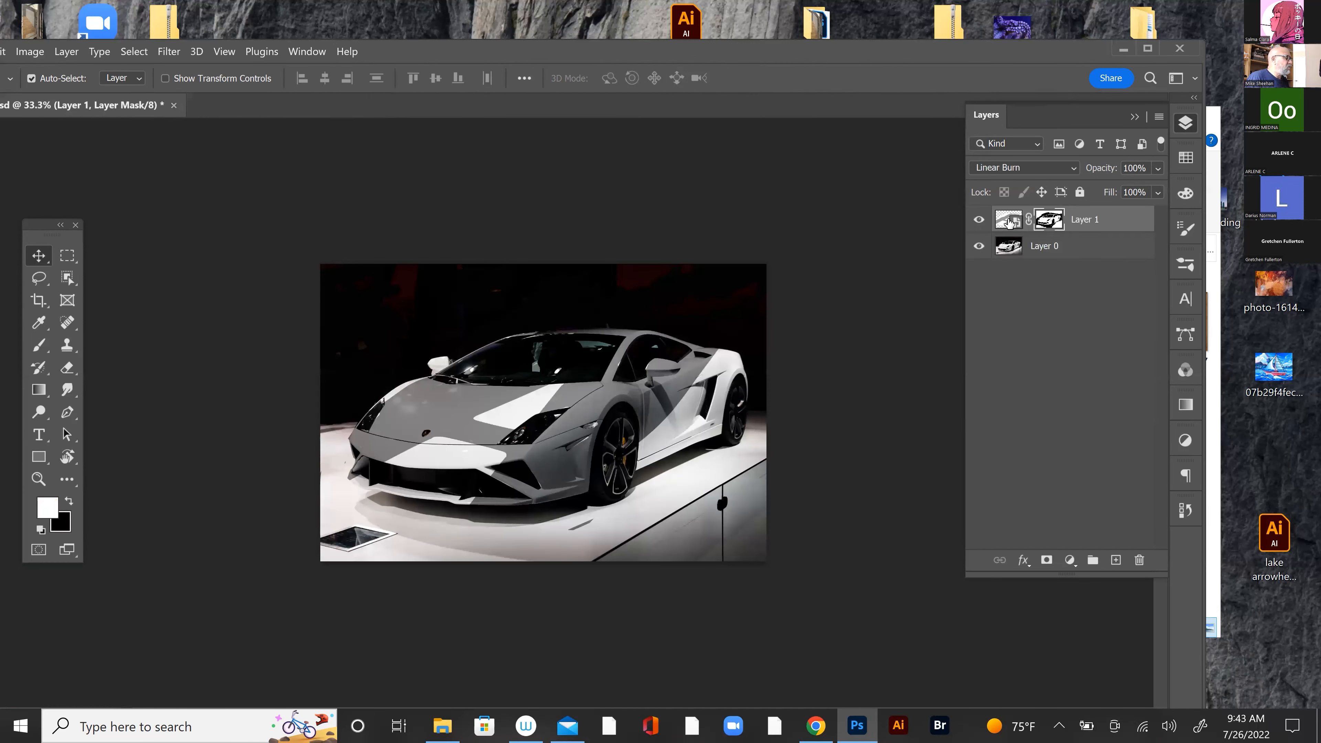
# Step: Reopen the contents of the Layer 1 smart object to view its stacked pattern layers, and close them again
pyautogui.click(1015, 220)
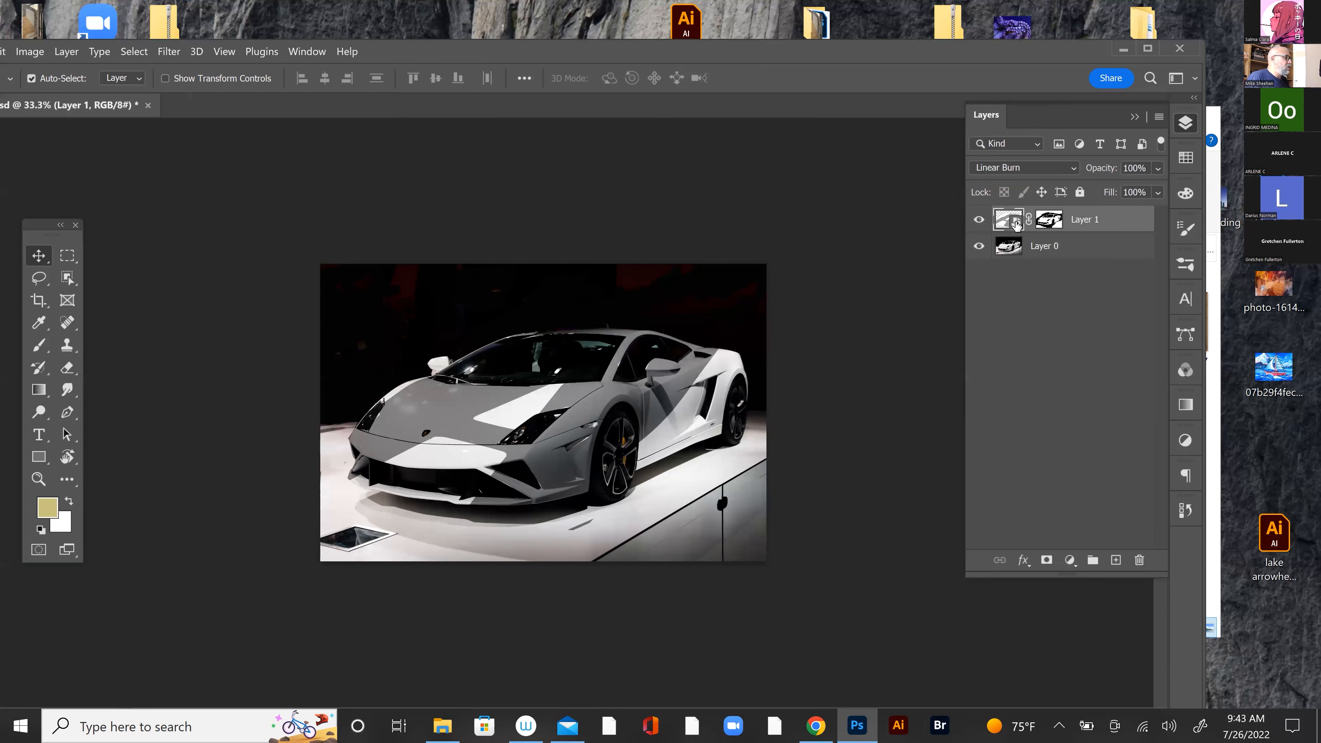
pyautogui.doubleClick(1015, 220)
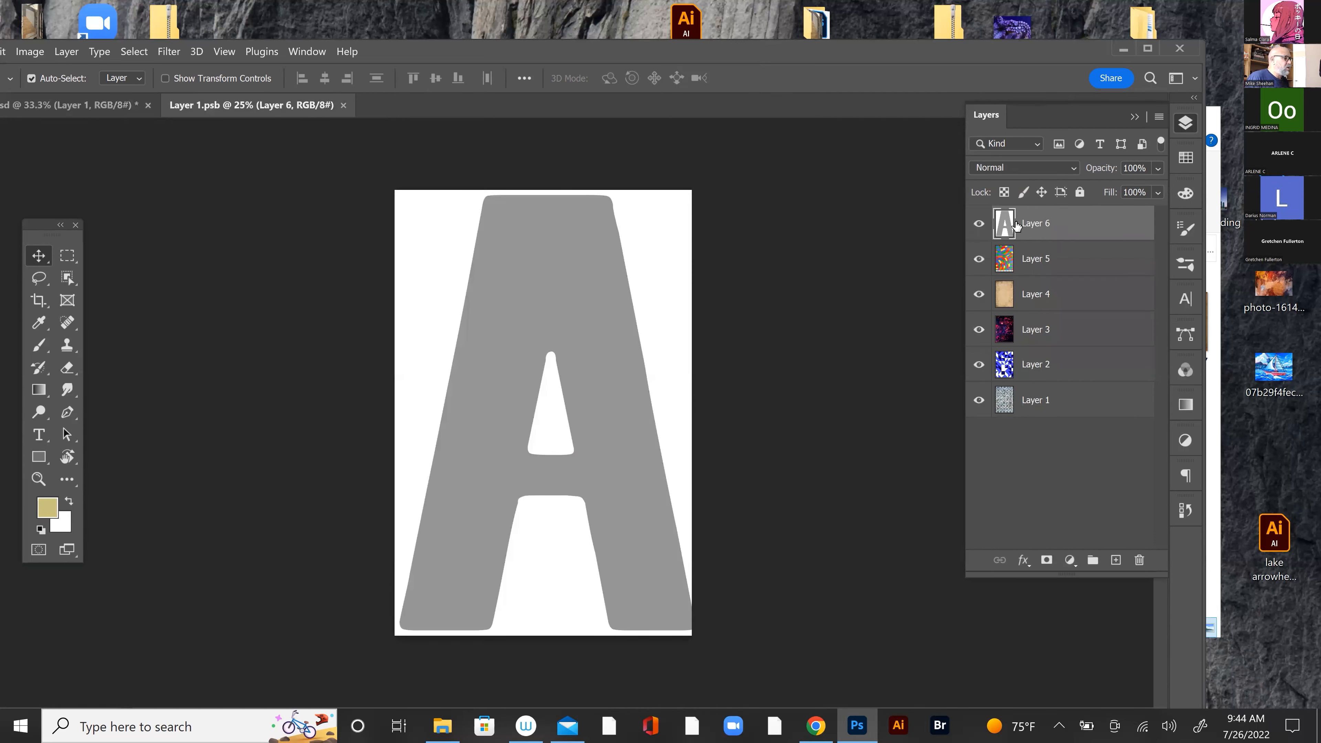
pyautogui.click(344, 105)
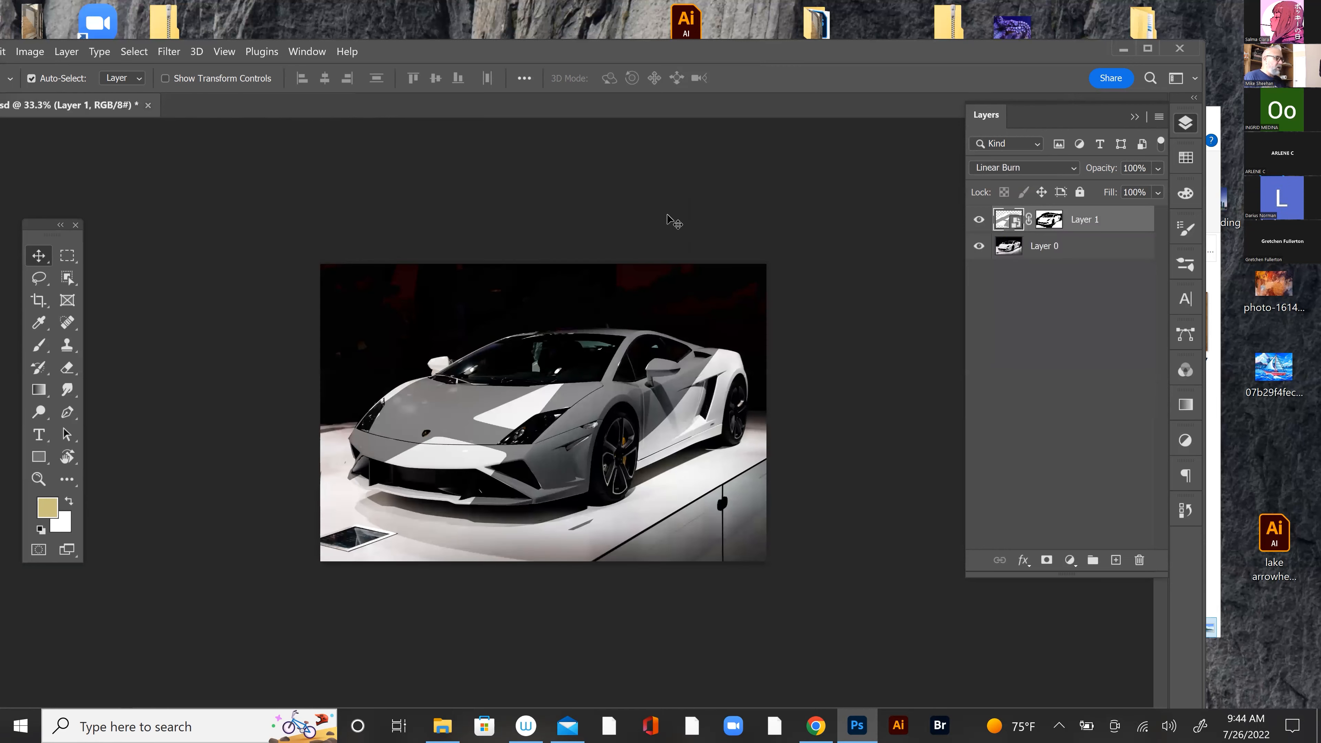
# Step: Close the car document and start creating a new document
pyautogui.hotkey('ctrl', 'w')
pyautogui.click(729, 304)
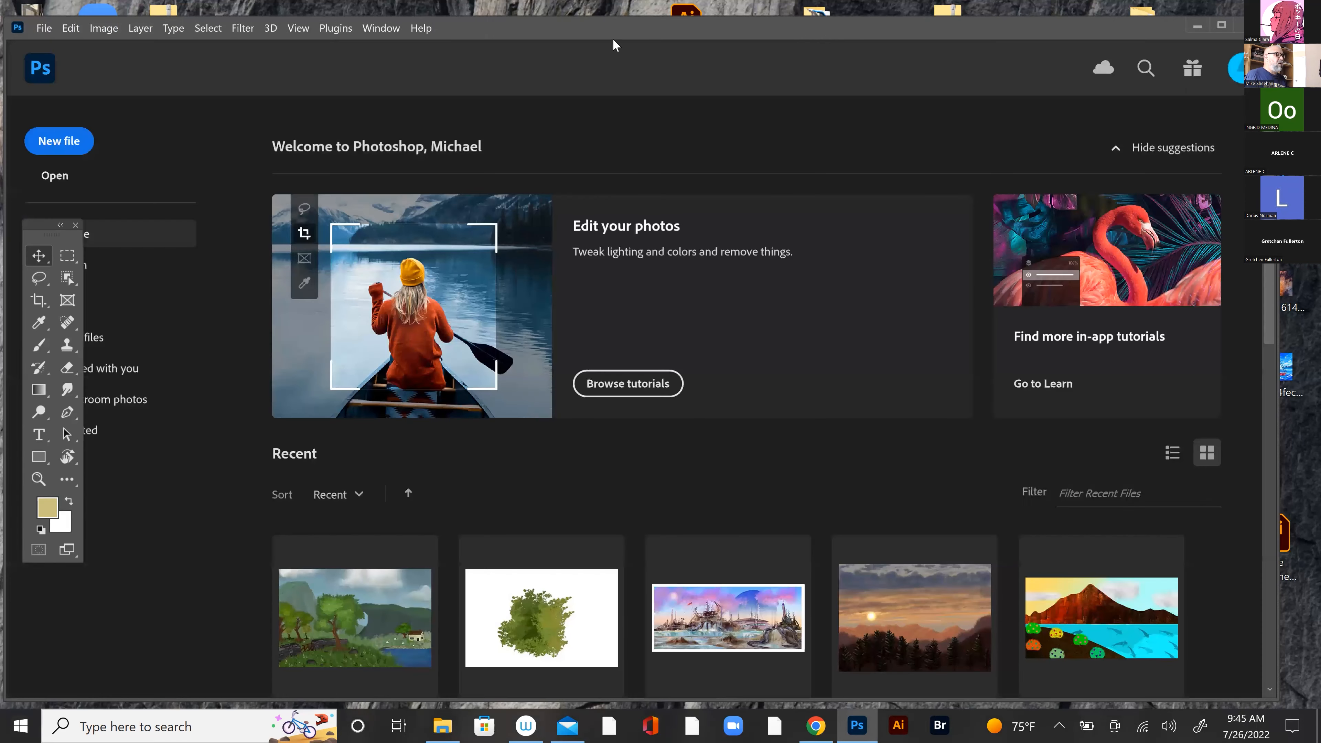
pyautogui.click(50, 29)
pyautogui.click(56, 44)
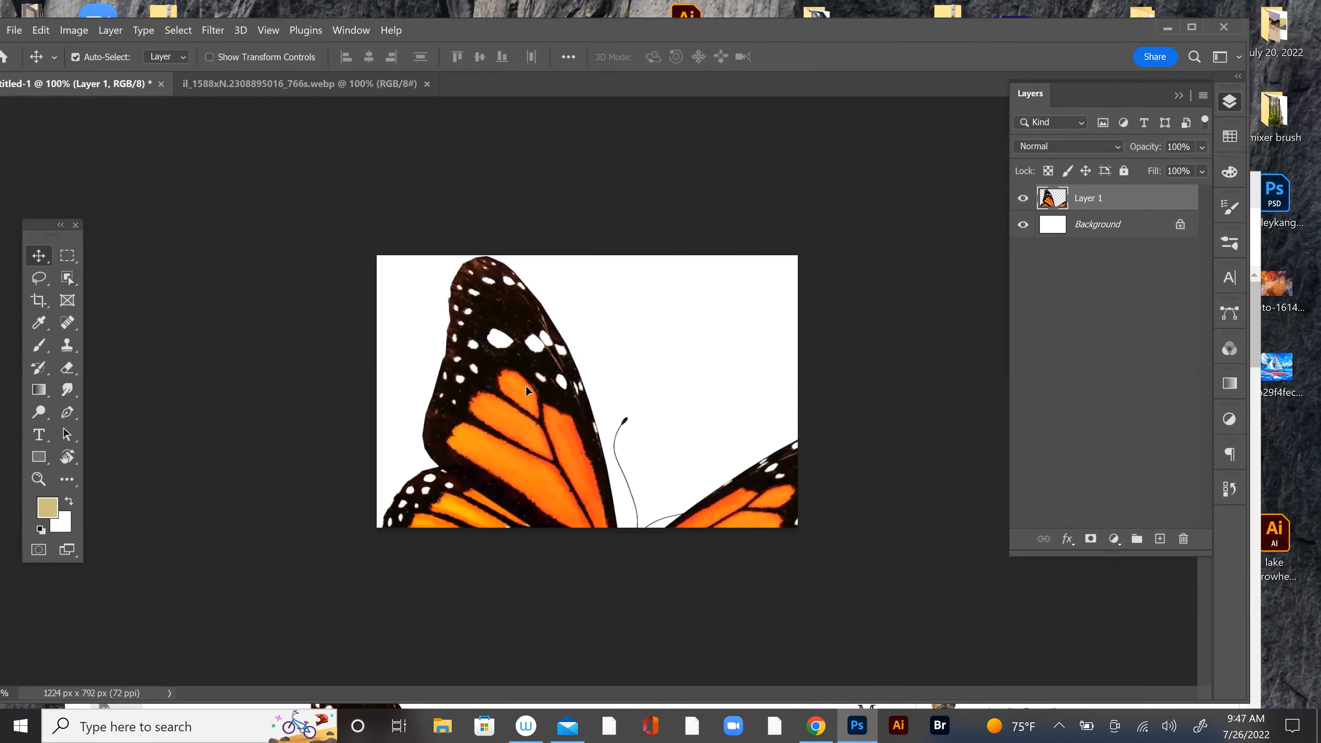
# Step: Scale the butterfly on Layer 1 down so it fits inside the canvas, and position it near the centre
pyautogui.moveTo(527, 390); pyautogui.dragTo(572, 353)
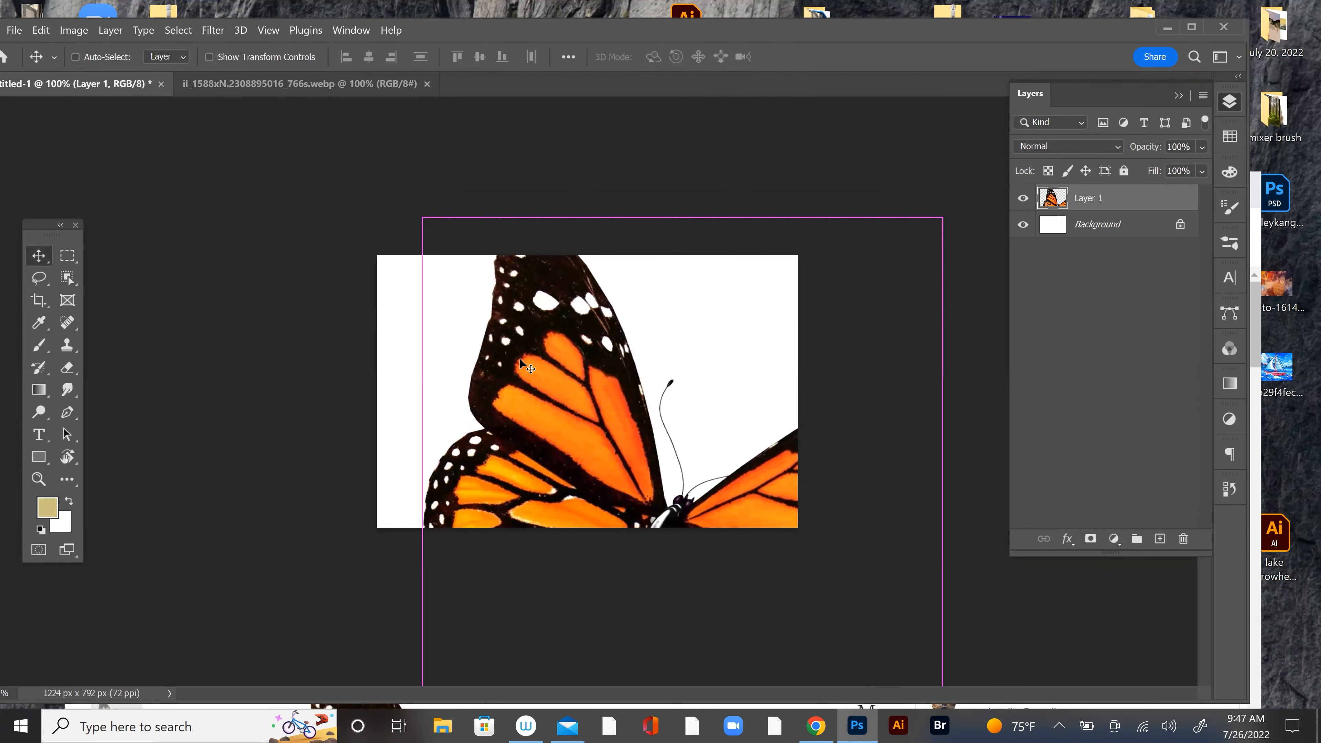
pyautogui.hotkey('ctrl', 't')
pyautogui.moveTo(421, 217); pyautogui.dragTo(648, 473)
pyautogui.moveTo(723, 507); pyautogui.dragTo(508, 329)
pyautogui.moveTo(659, 368); pyautogui.dragTo(631, 360)
pyautogui.press('Return')
# Step: Duplicate the butterfly layer with the original hidden, and shrink the copy to a tiny butterfly
pyautogui.moveTo(1125, 203); pyautogui.dragTo(1160, 538)
pyautogui.click(1027, 224)
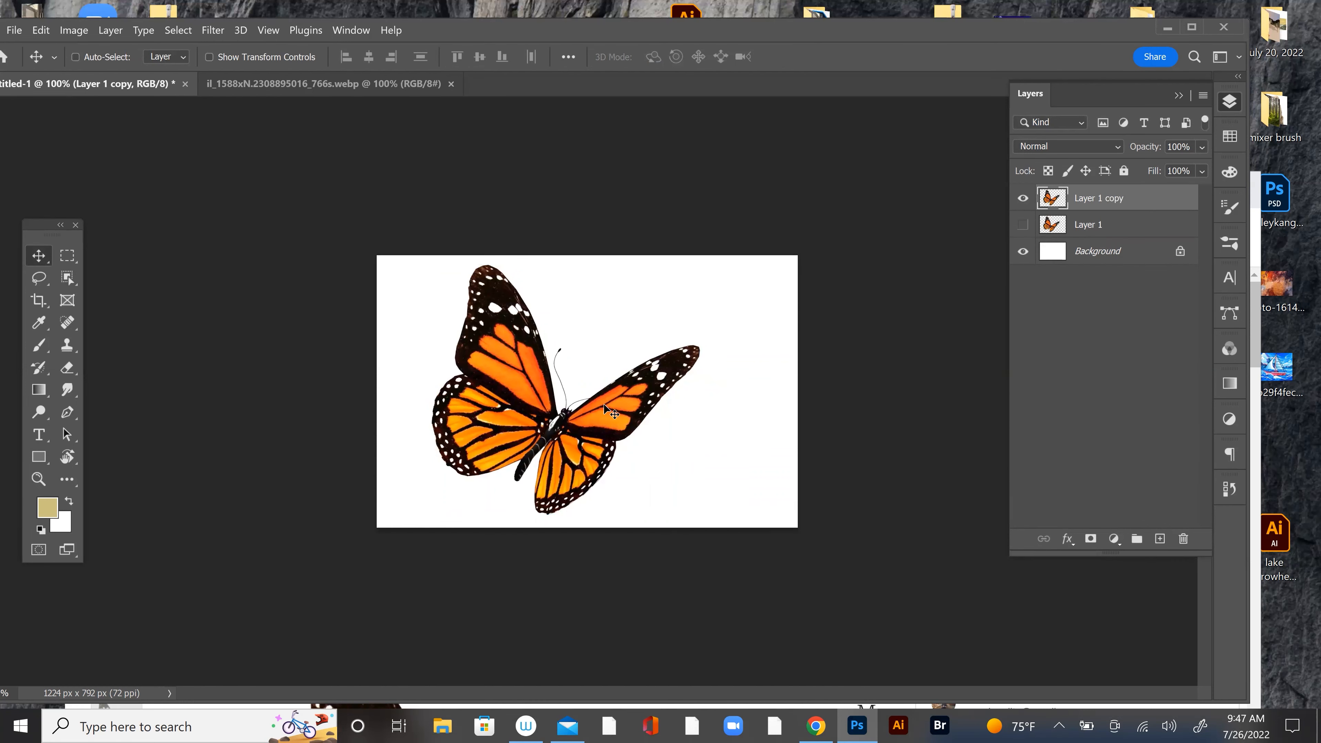
pyautogui.hotkey('ctrl', 't')
pyautogui.moveTo(591, 354); pyautogui.dragTo(453, 377)
pyautogui.press('Return')
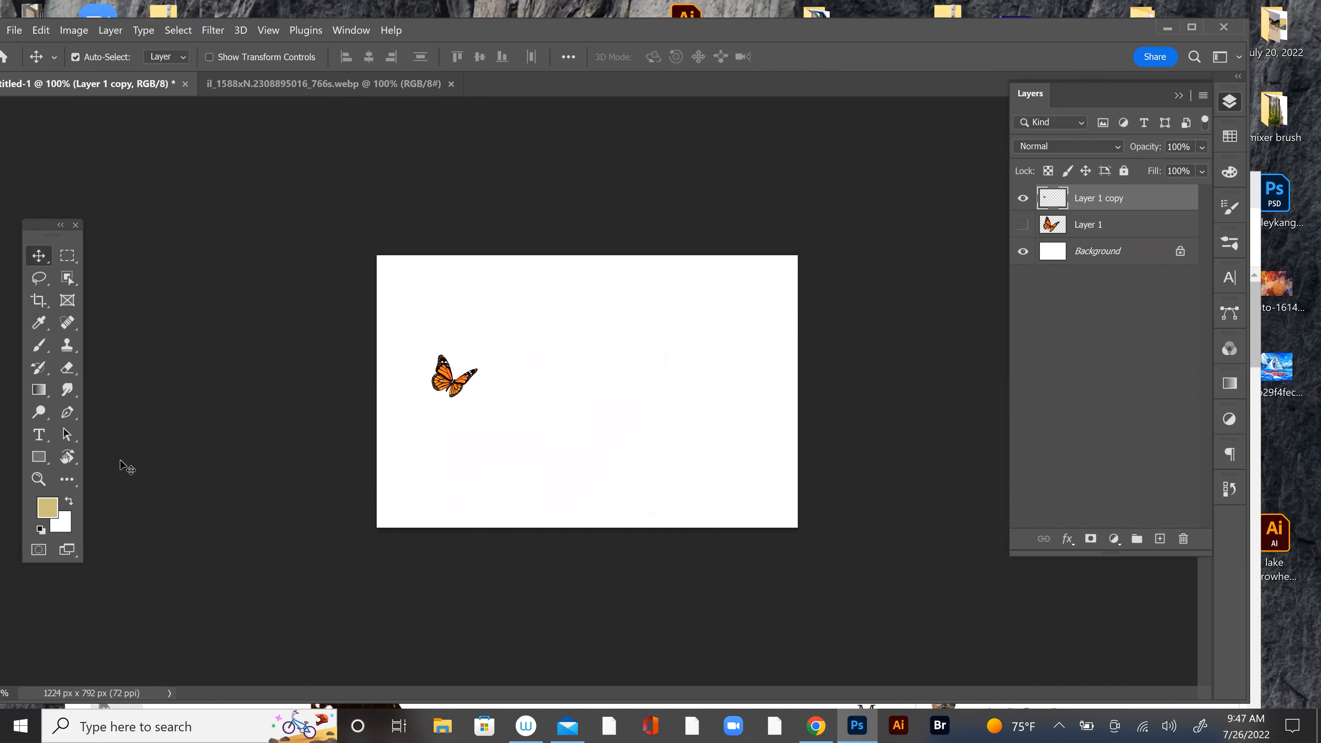
# Step: Scale the tiny butterfly copy up to about 489% and delete the copy layer
pyautogui.hotkey('ctrl', 't')
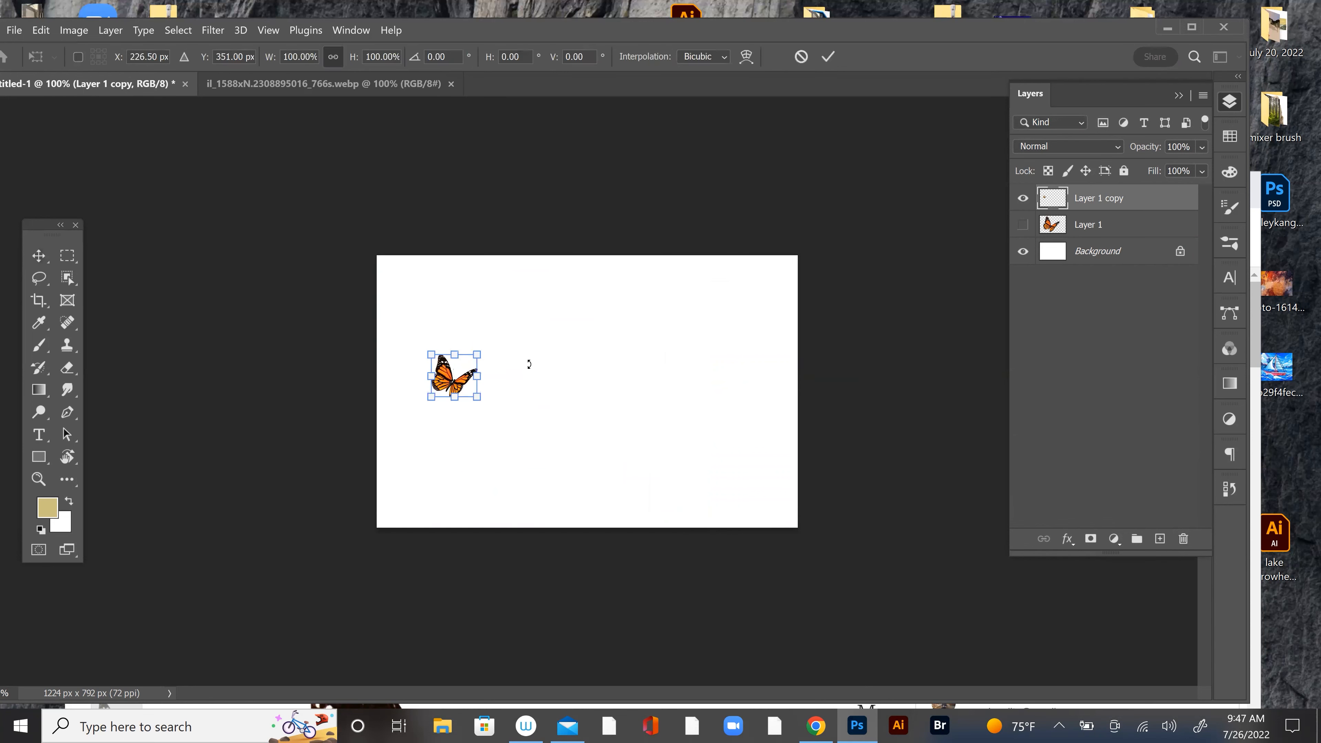
pyautogui.moveTo(496, 417); pyautogui.dragTo(477, 383)
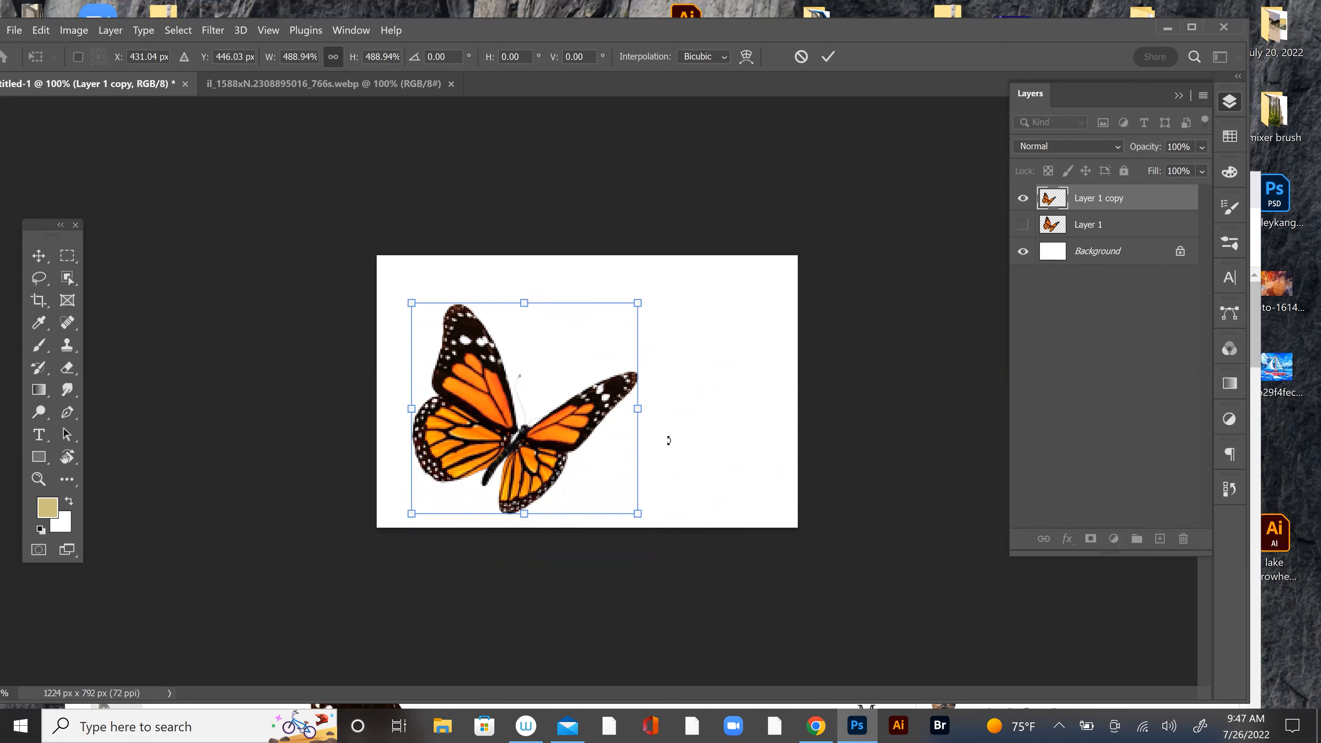
pyautogui.press('Return')
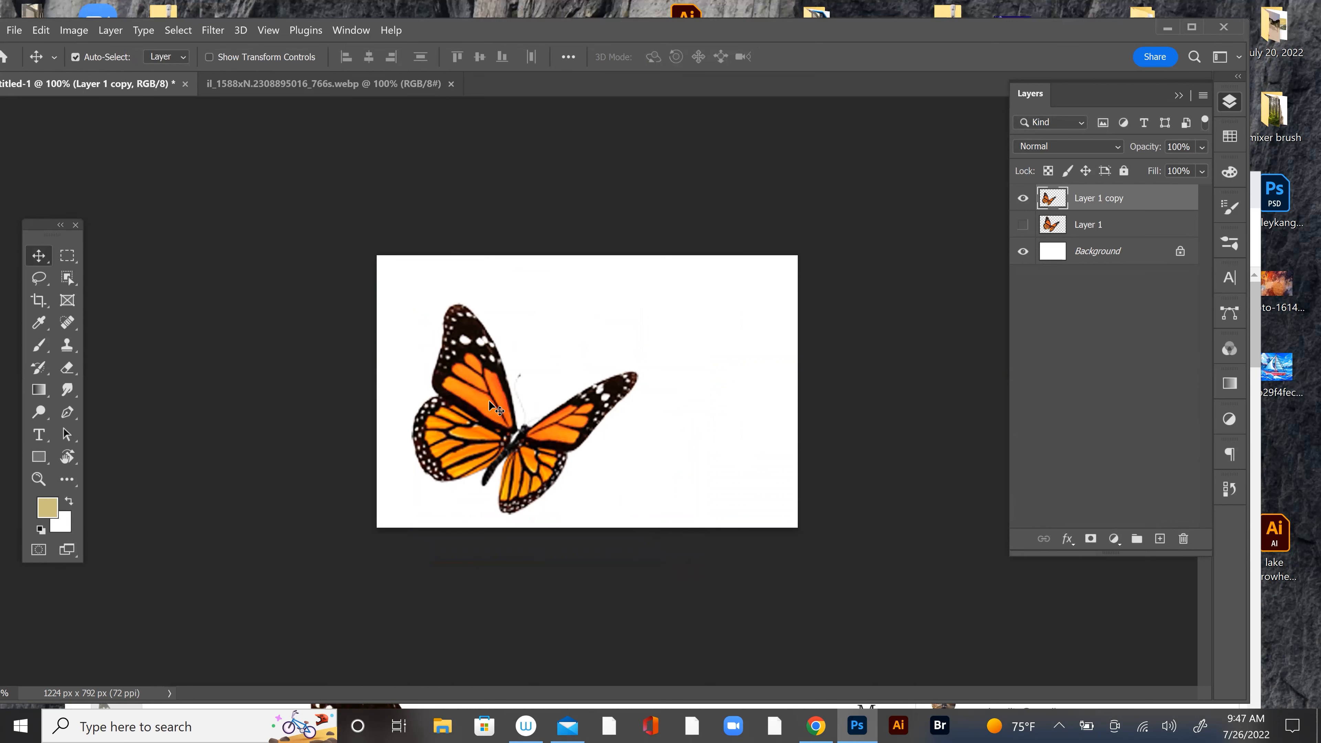
pyautogui.press('Delete')
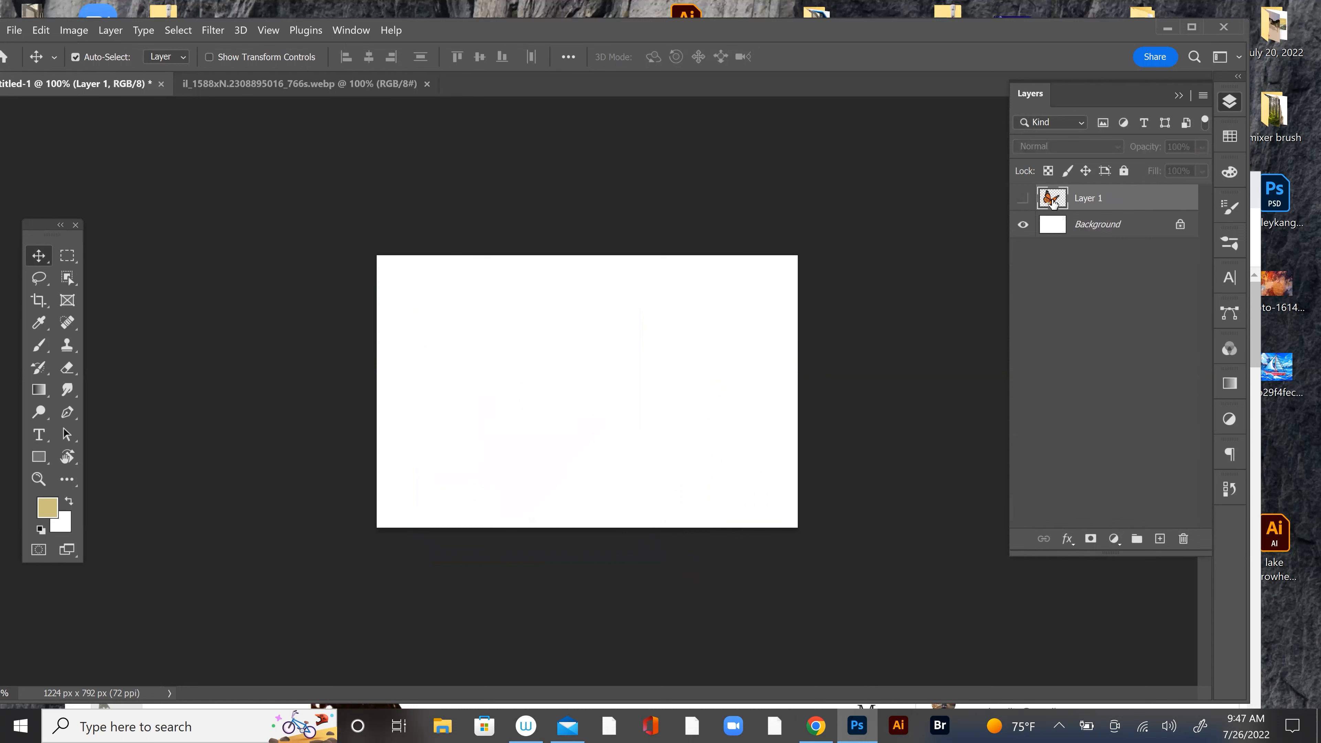
# Step: Show the butterfly on Layer 1 again and convert the layer to a smart object
pyautogui.click(1023, 198)
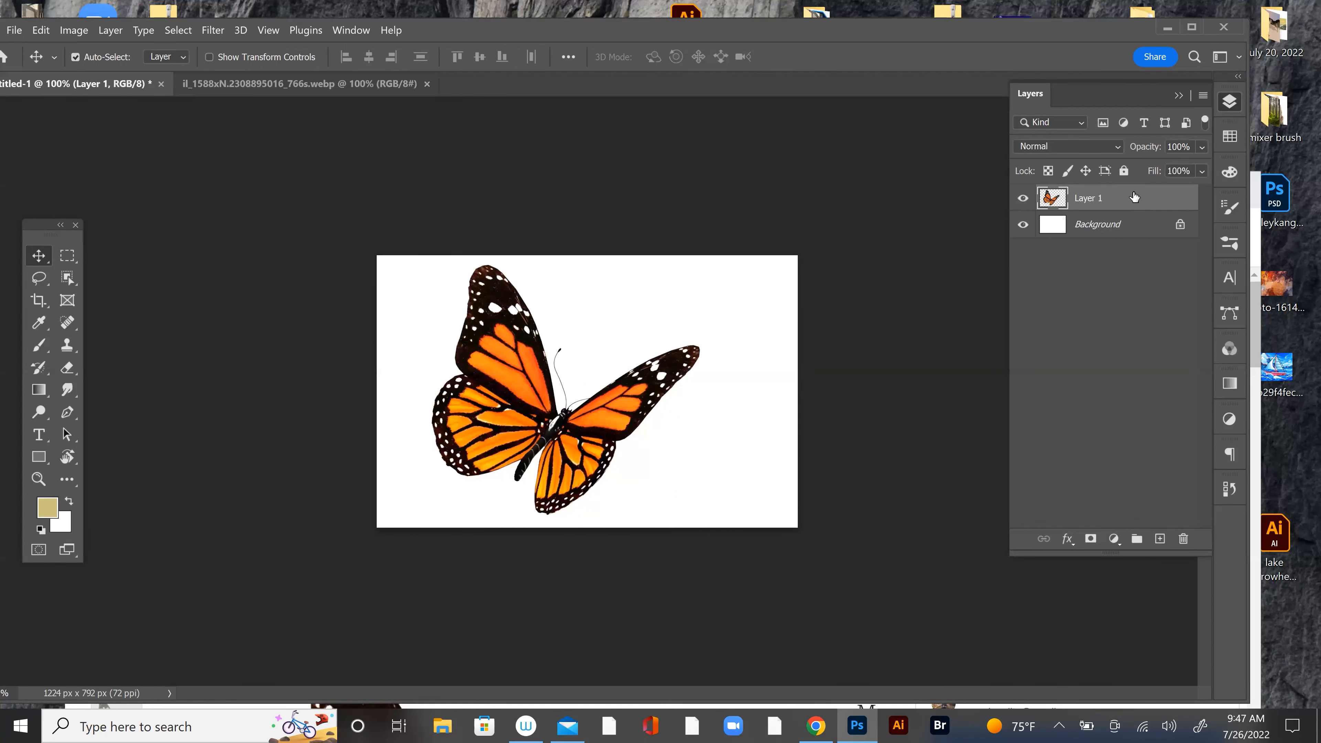
pyautogui.rightClick(1109, 335)
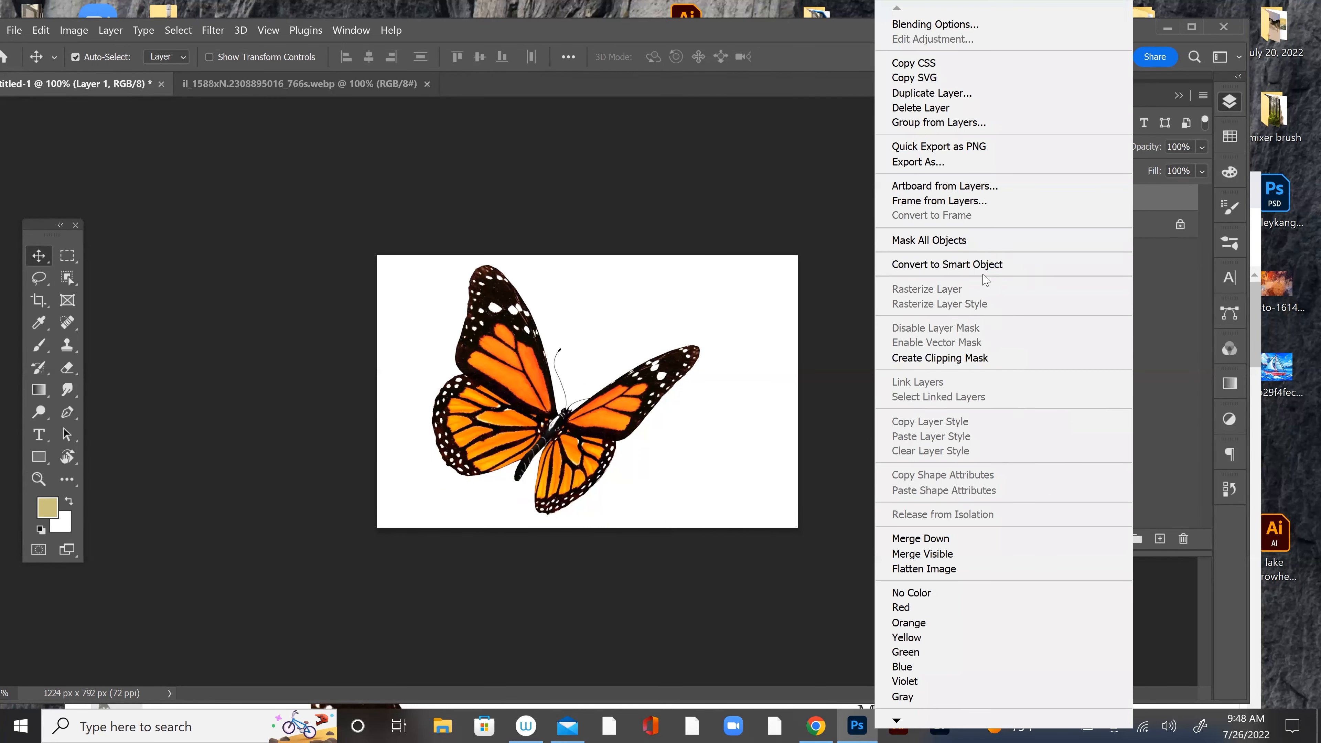
pyautogui.click(989, 265)
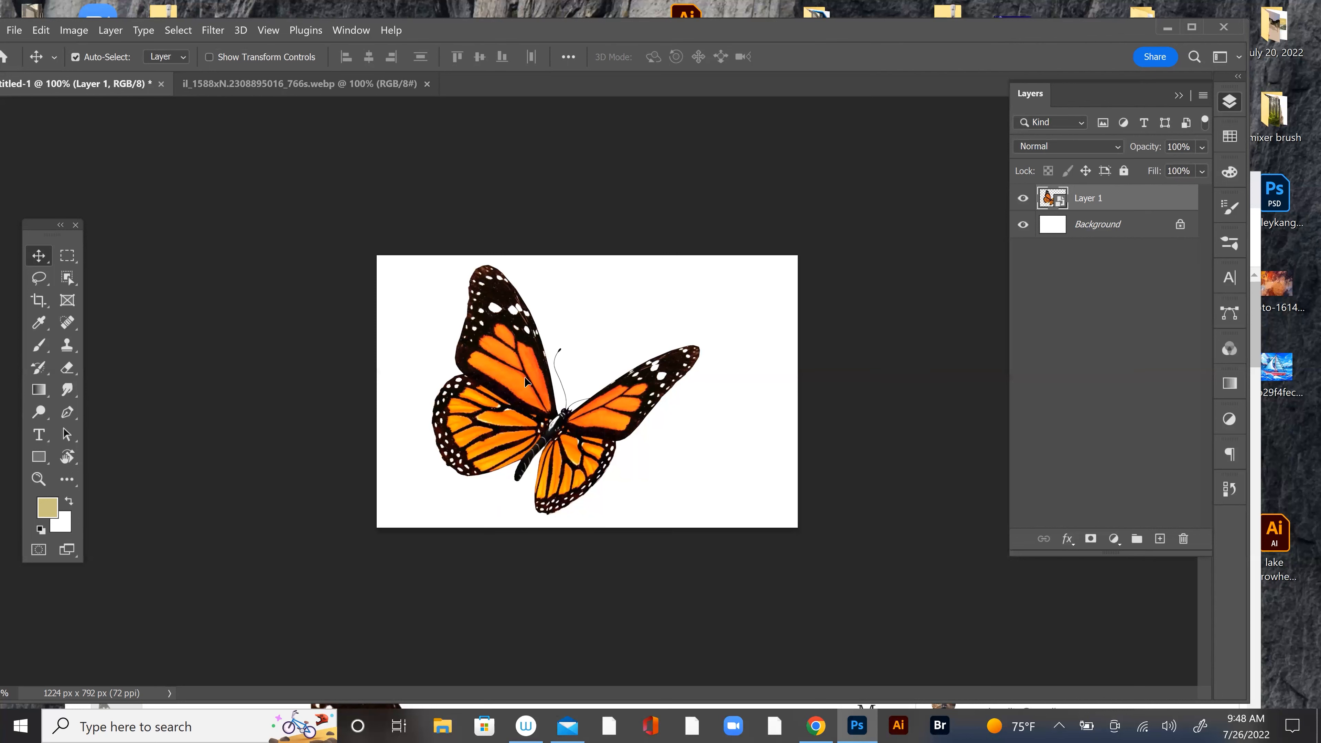
# Step: Shrink the butterfly smart object to a tiny size in the left part of the canvas
pyautogui.hotkey('ctrl', 't')
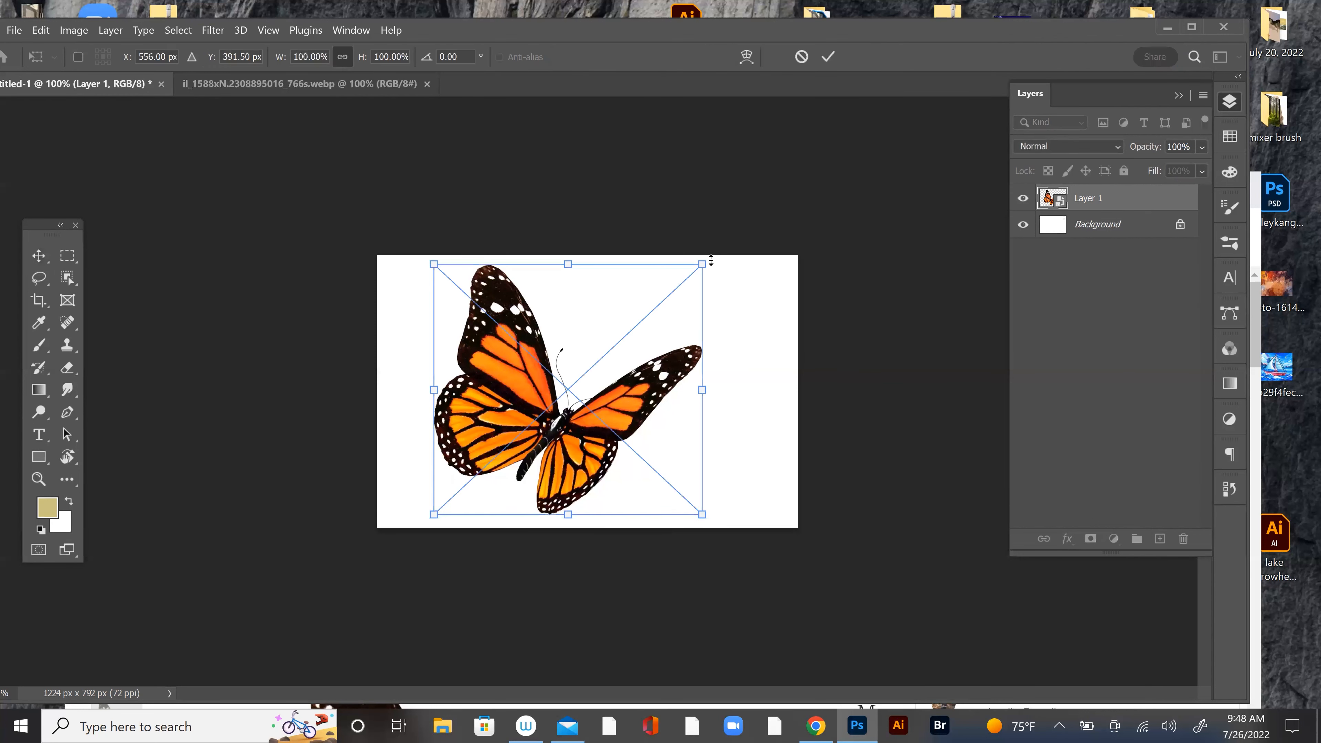
pyautogui.moveTo(598, 353); pyautogui.dragTo(448, 375)
pyautogui.press('Return')
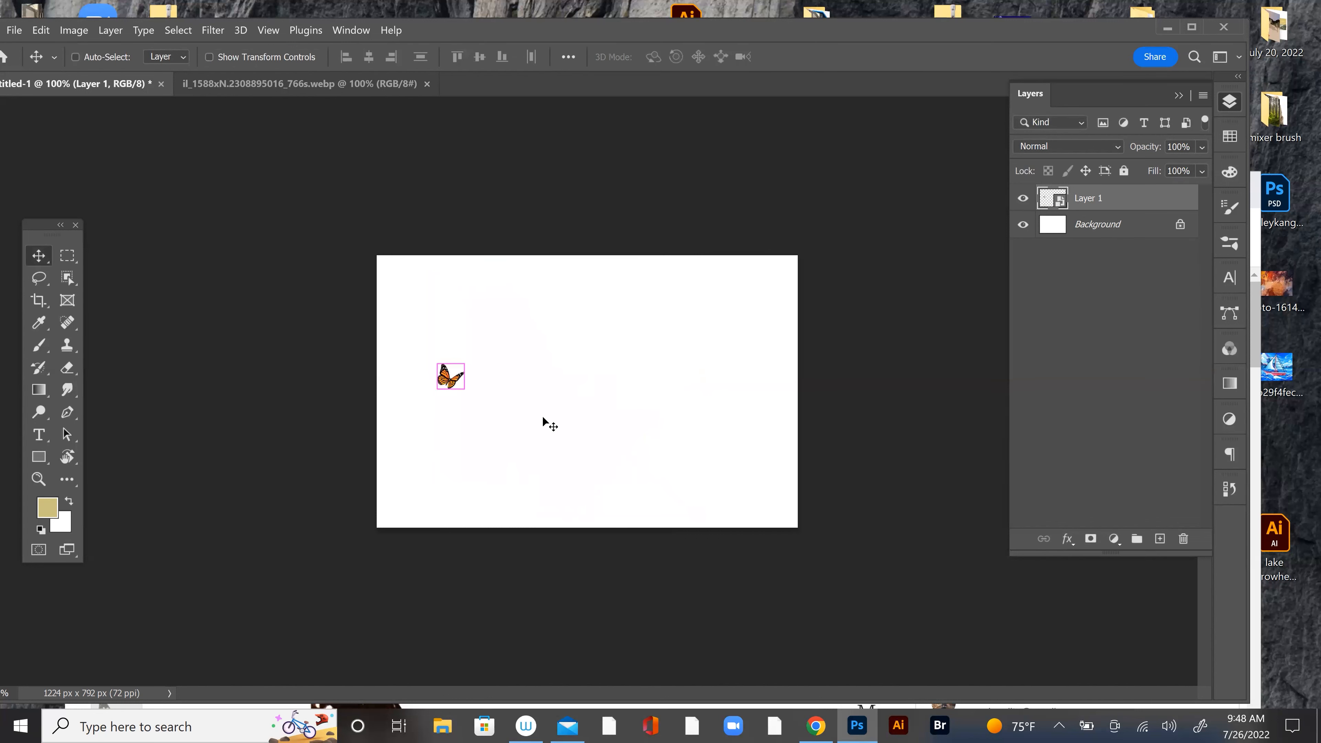
# Step: Scale the tiny butterfly smart object back up to a large size and reposition it on the canvas
pyautogui.hotkey('ctrl', 't')
pyautogui.moveTo(460, 362); pyautogui.dragTo(607, 228)
pyautogui.moveTo(539, 359); pyautogui.dragTo(520, 398)
pyautogui.moveTo(657, 475); pyautogui.dragTo(694, 508)
pyautogui.press('Return')
pyautogui.click(879, 525)
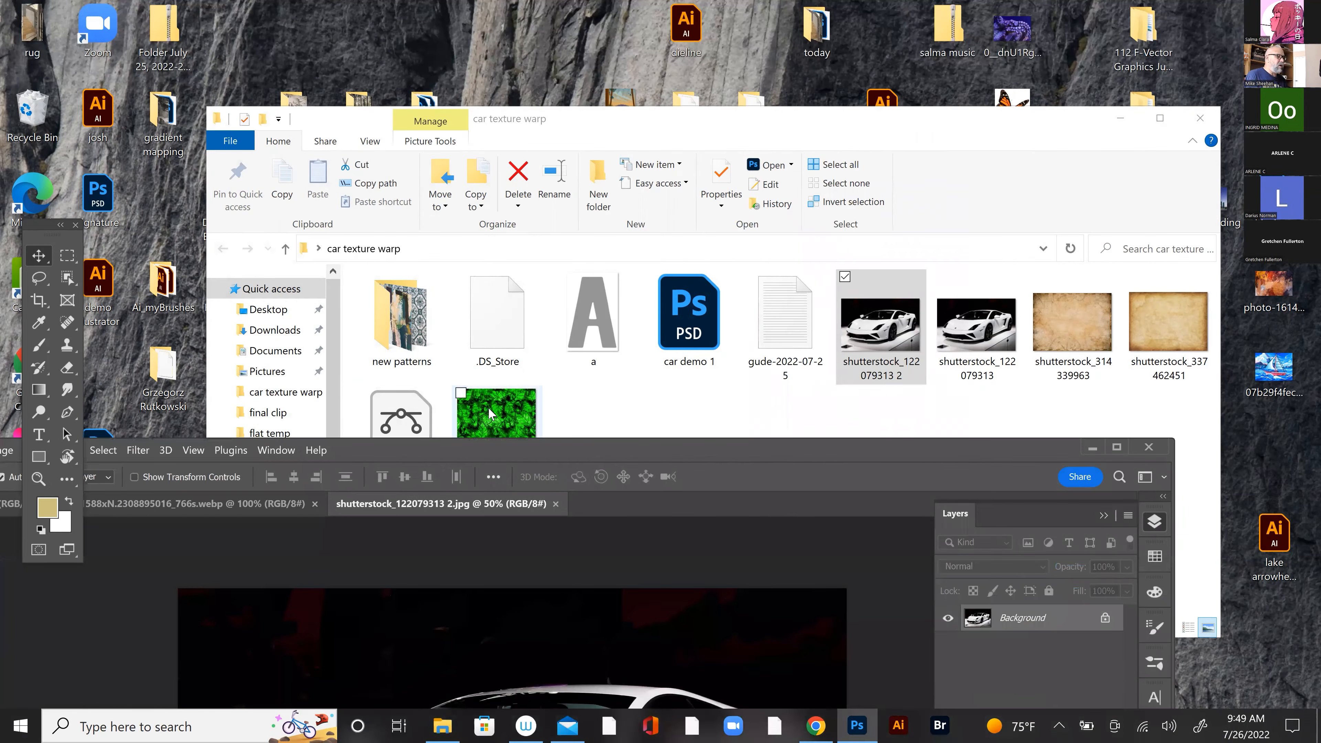
# Step: Place the green leaf pattern image from the car texture warp folder over the white car photo, and maximize the Photoshop window
pyautogui.click(491, 414)
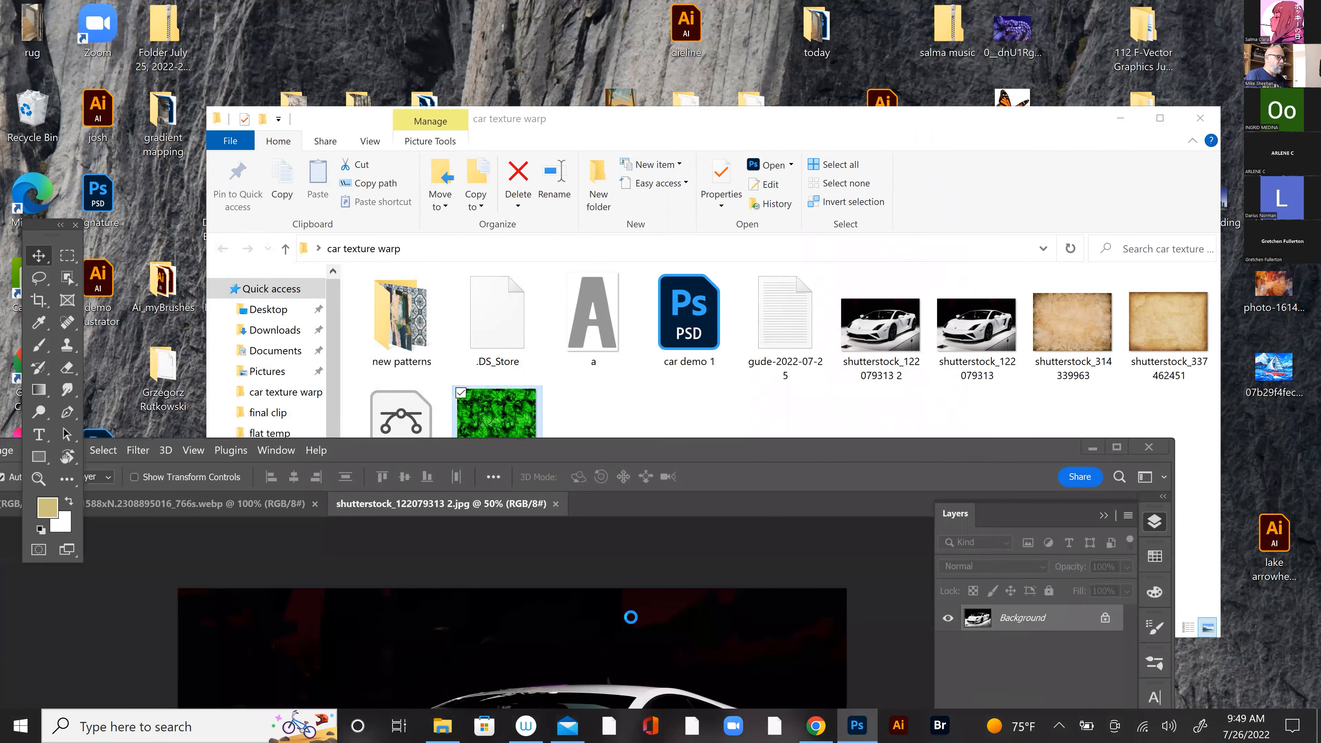
pyautogui.moveTo(806, 440); pyautogui.dragTo(734, 193)
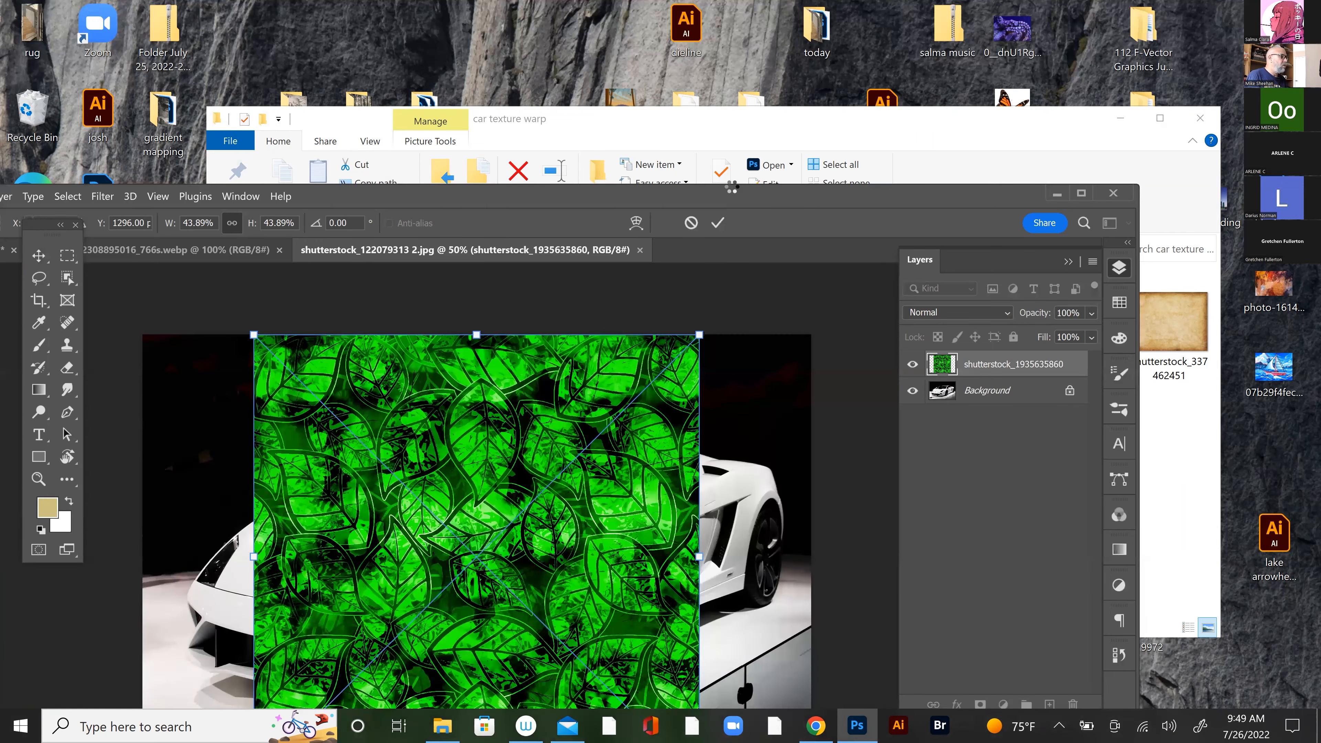
pyautogui.press('Return')
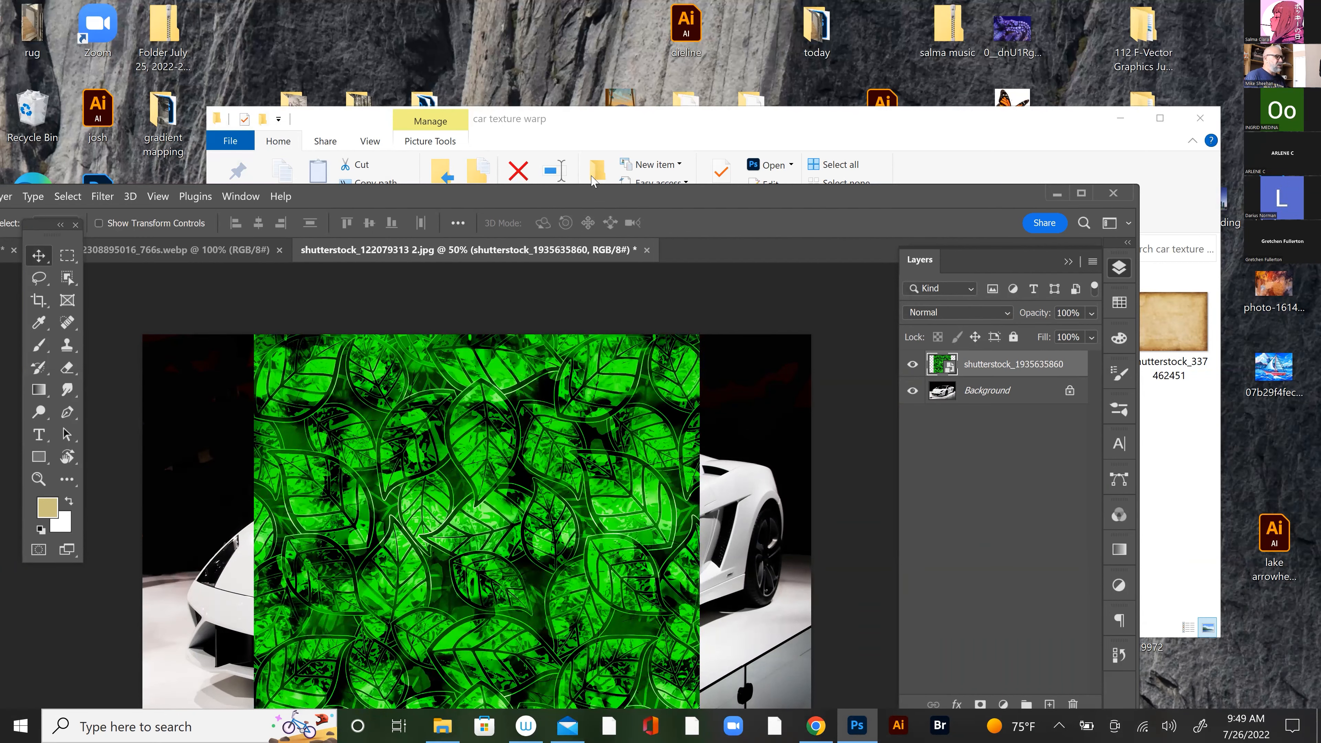
pyautogui.doubleClick(594, 191)
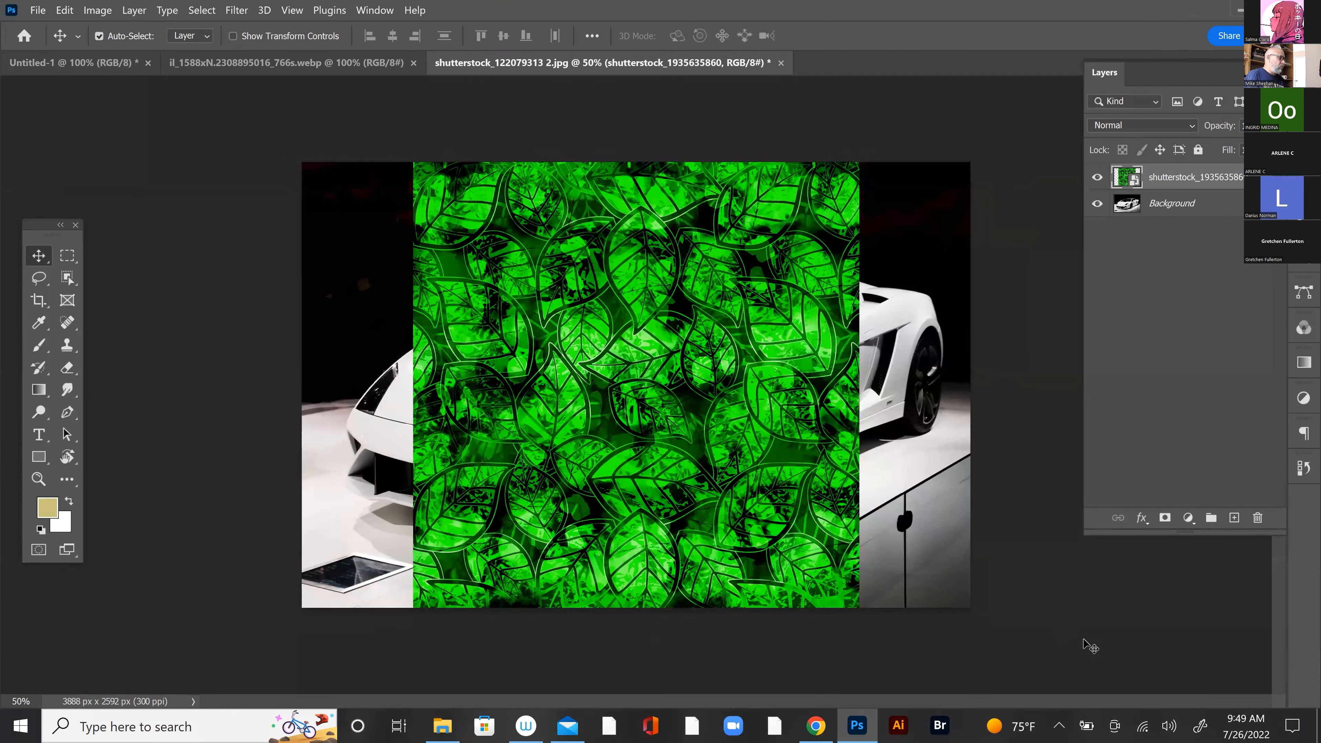